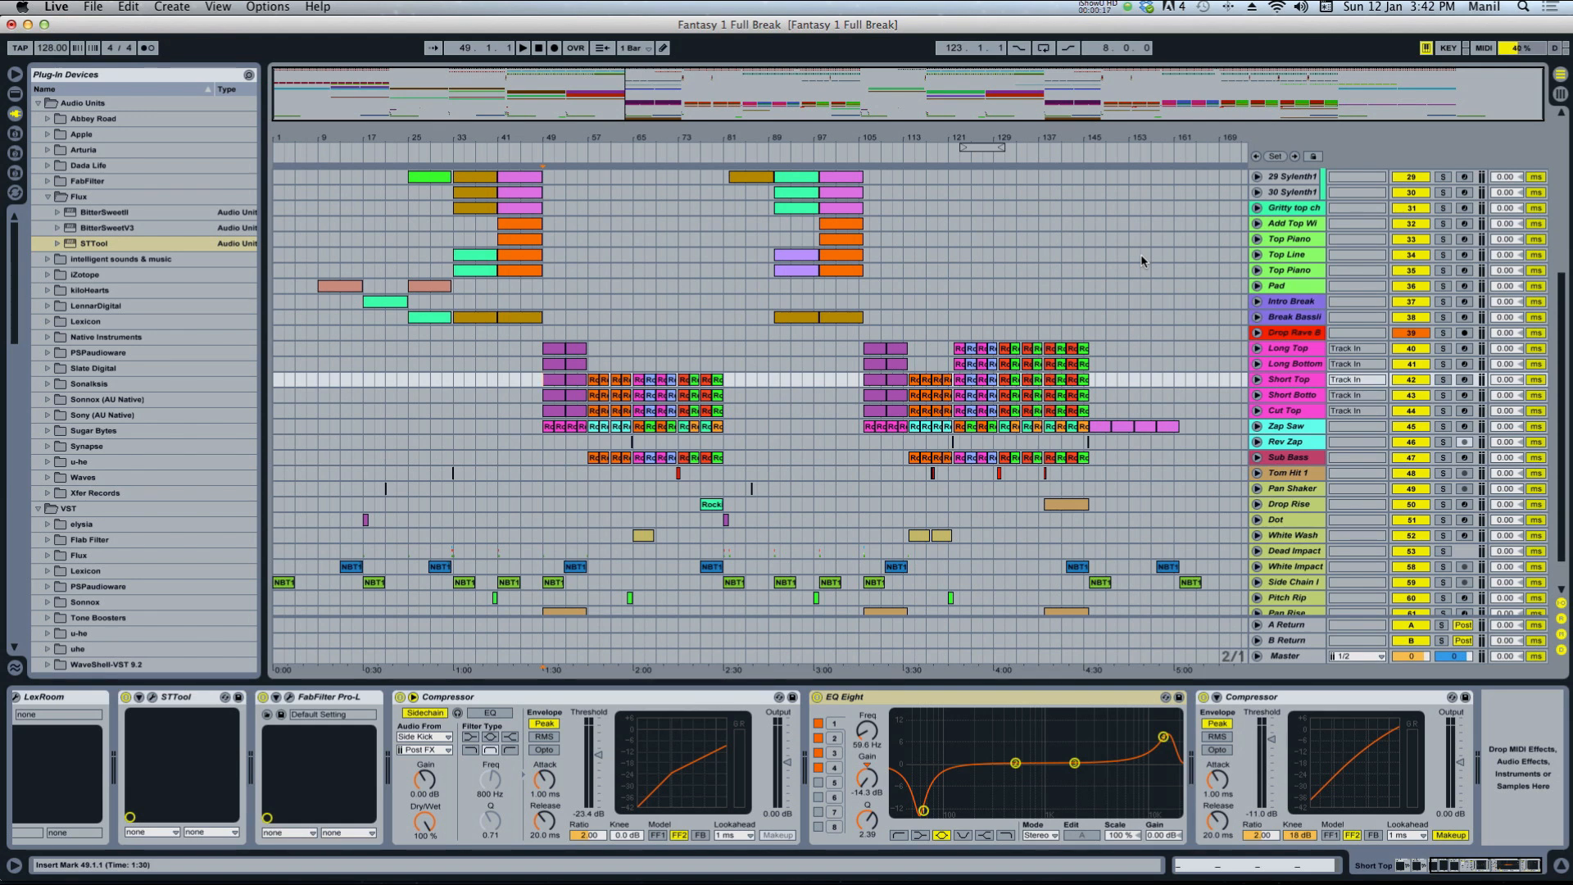
Examine the full arrangement from the Side Kick tracks down to the rise effects, checking the intro and drop sections.
{"action": "scroll", "coordinate": [1140, 254], "scroll_direction": "up", "scroll_amount": 8}
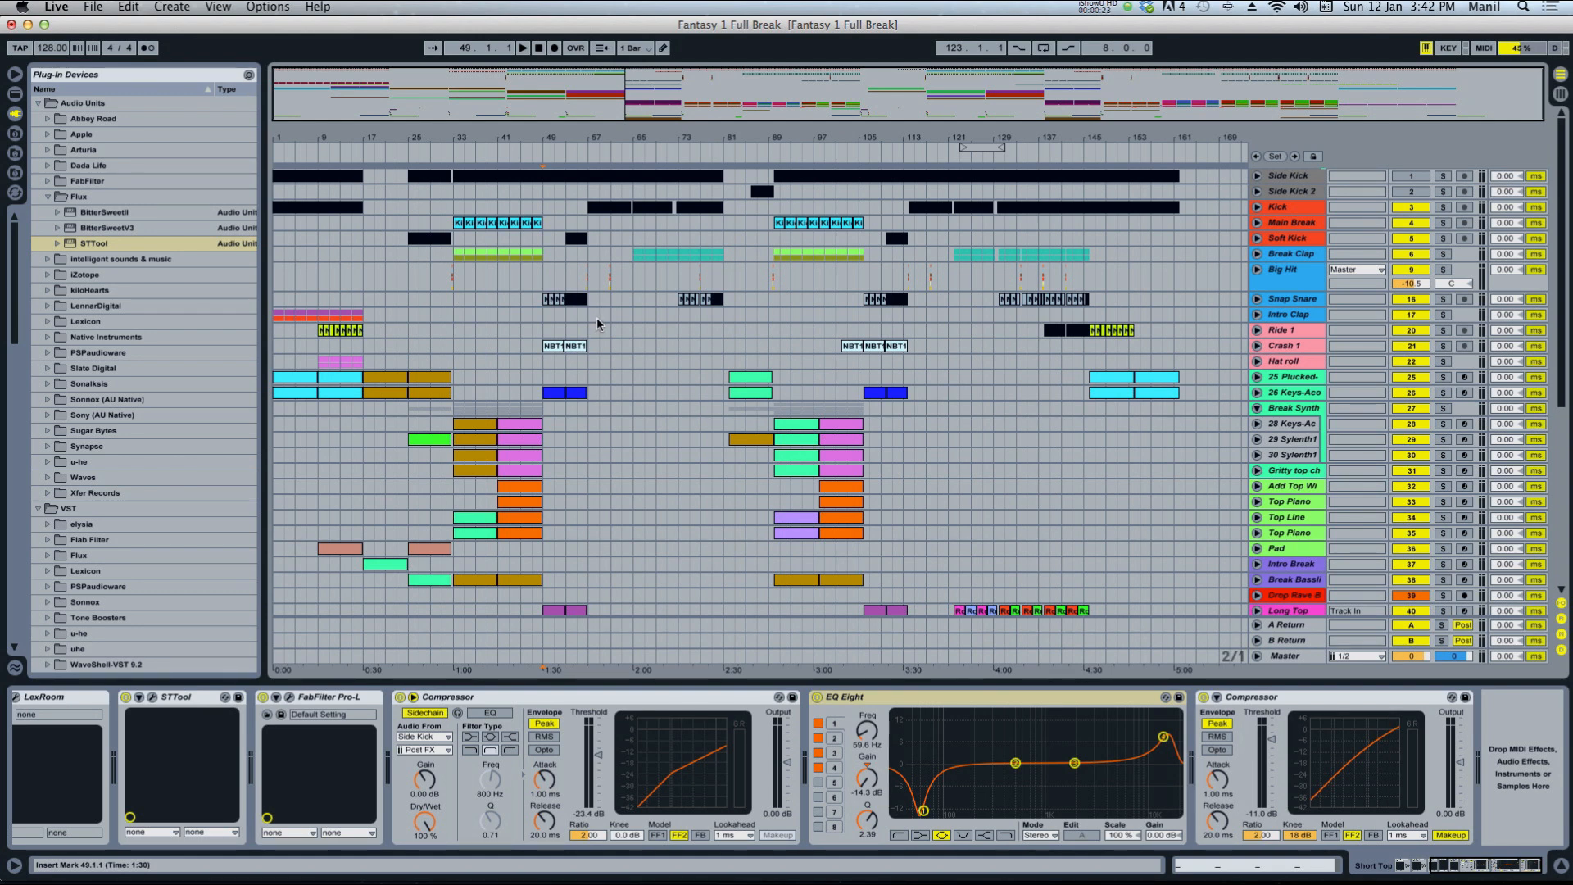
{"action": "left_click", "coordinate": [534, 330]}
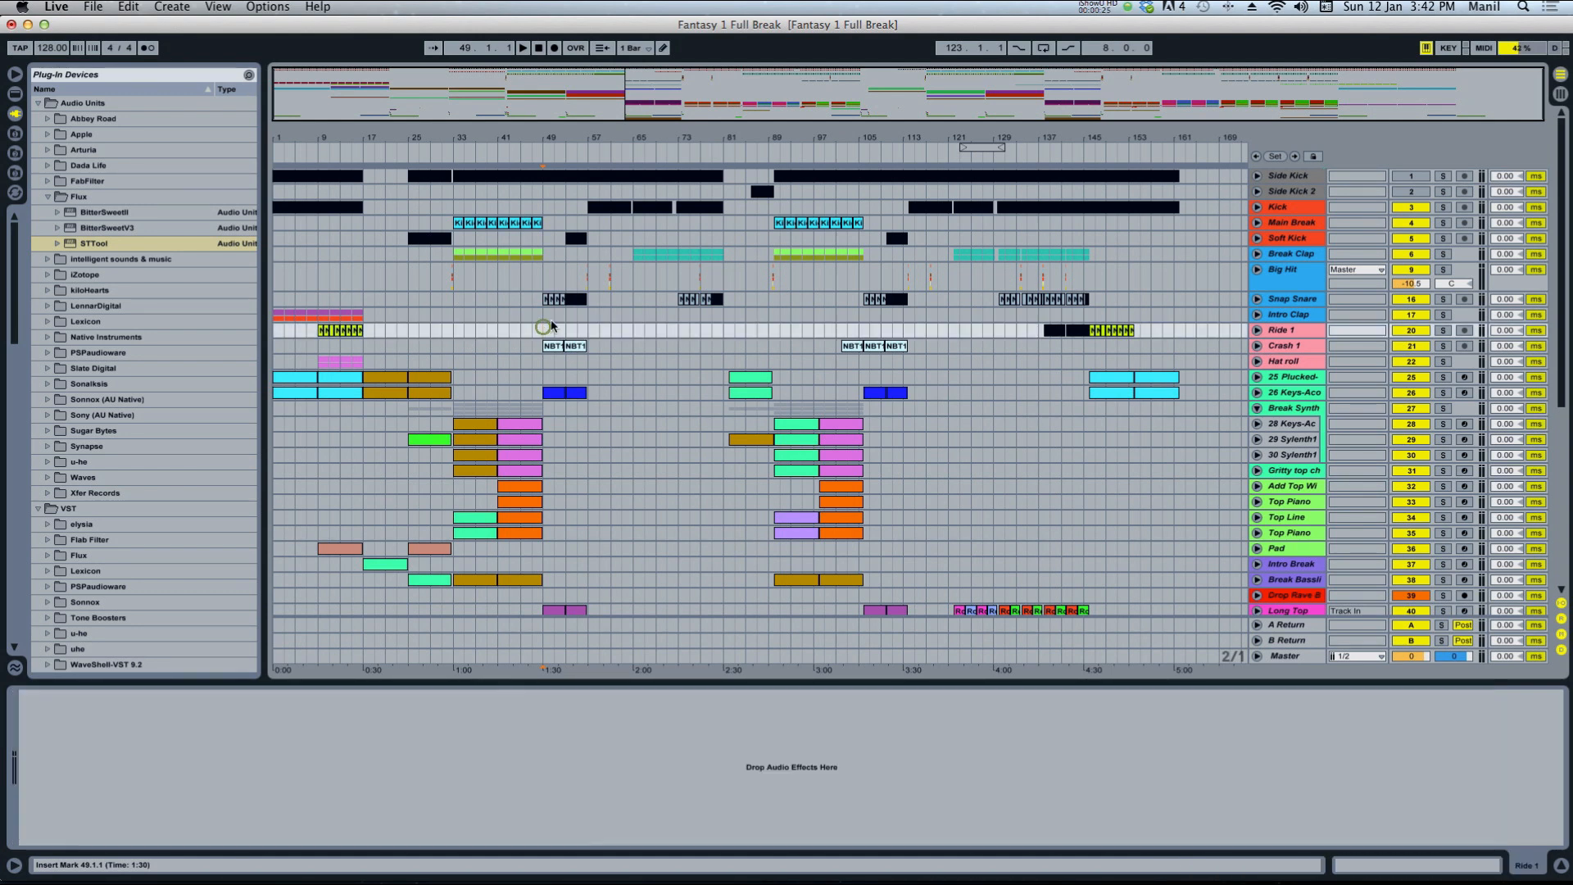
{"action": "scroll", "coordinate": [545, 327], "scroll_direction": "down", "scroll_amount": 5}
{"action": "scroll", "coordinate": [544, 328], "scroll_direction": "up", "scroll_amount": 5}
{"action": "left_click", "coordinate": [374, 332]}
{"action": "scroll", "coordinate": [418, 361], "scroll_direction": "down", "scroll_amount": 5}
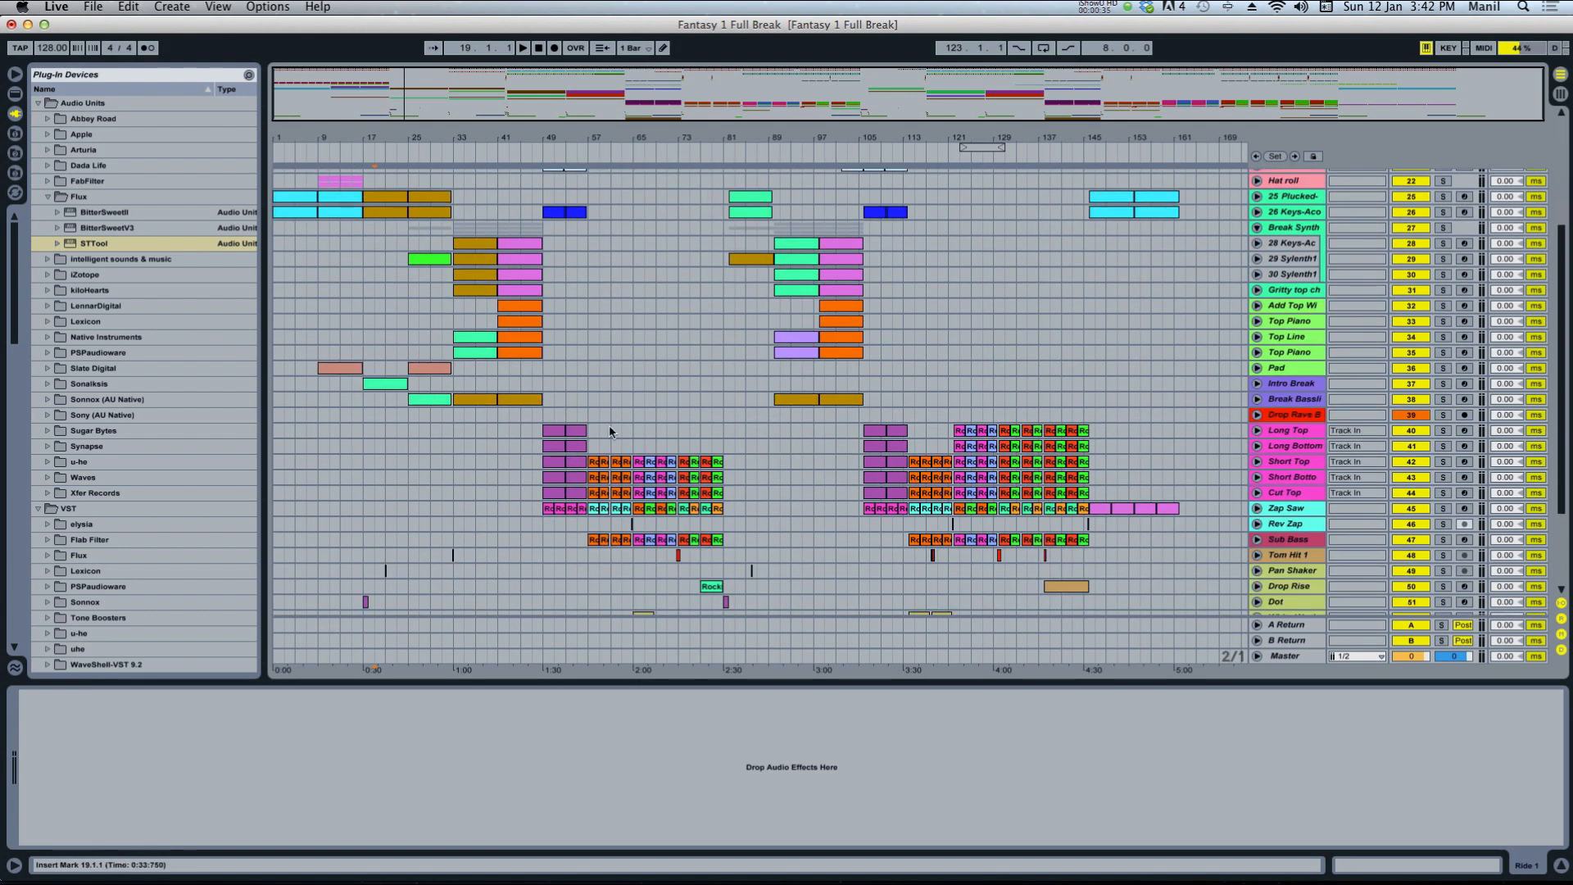
{"action": "left_click", "coordinate": [592, 416]}
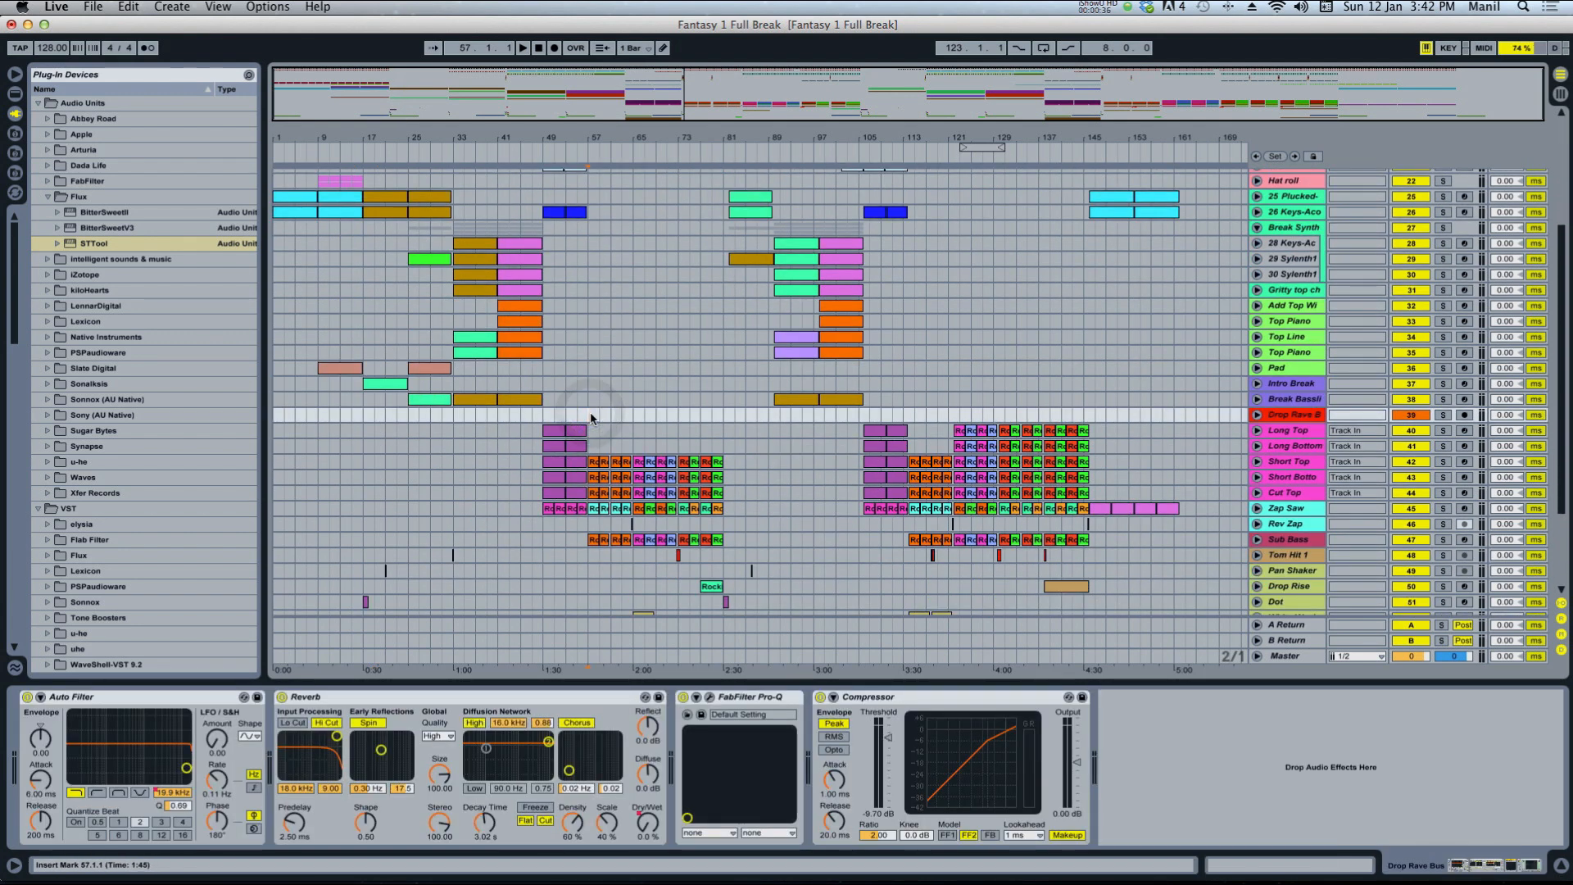
{"action": "scroll", "coordinate": [590, 416], "scroll_direction": "up", "scroll_amount": 4}
{"action": "scroll", "coordinate": [590, 418], "scroll_direction": "up", "scroll_amount": 1}
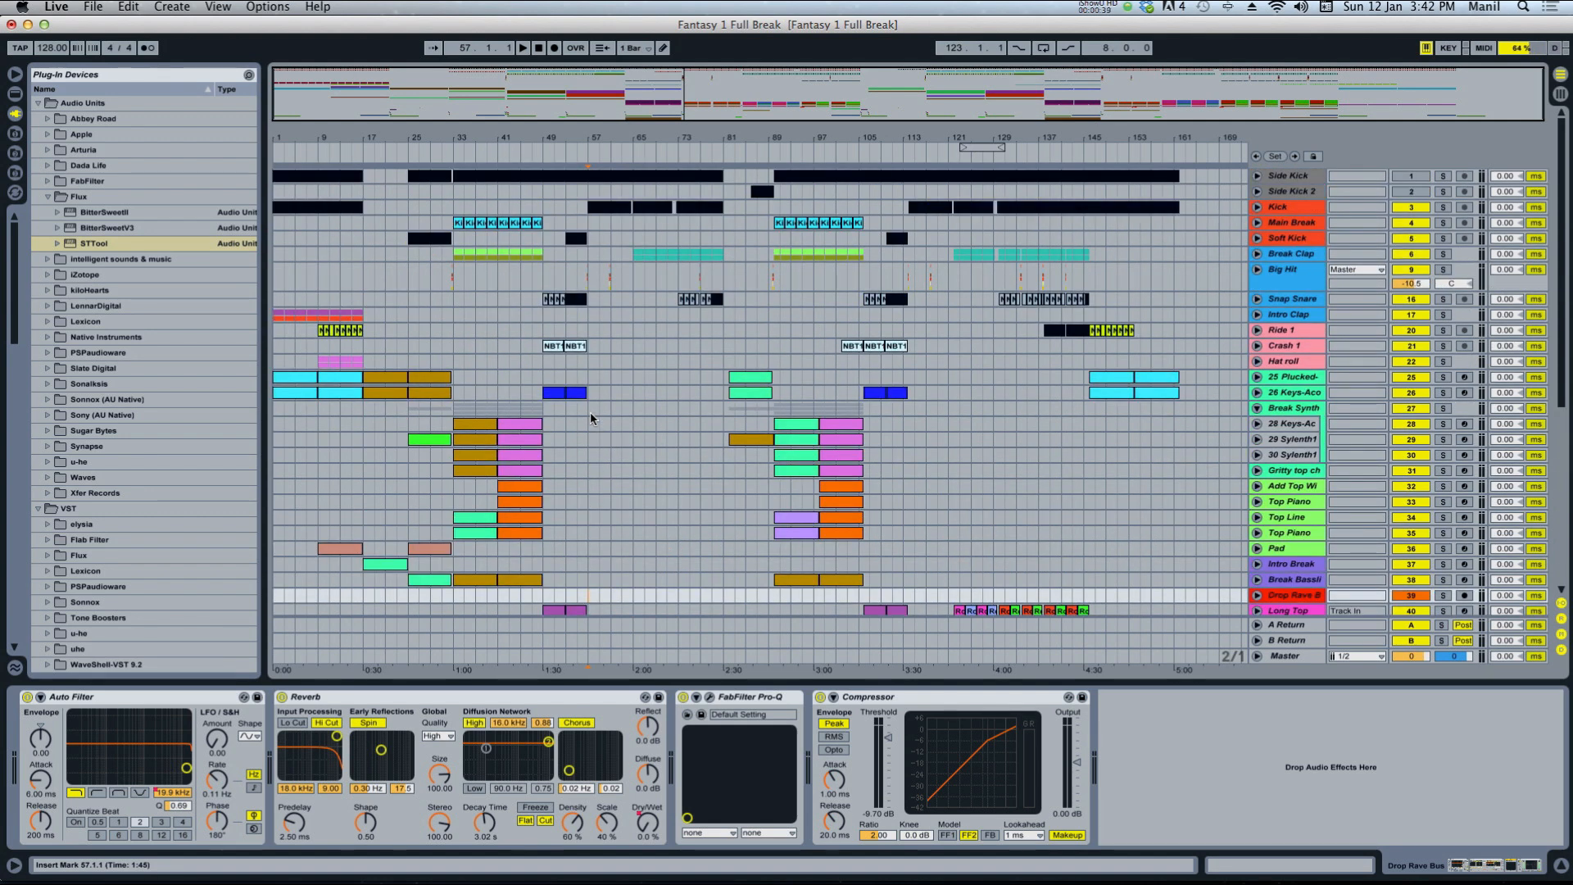
{"action": "scroll", "coordinate": [1208, 419], "scroll_direction": "down", "scroll_amount": 8}
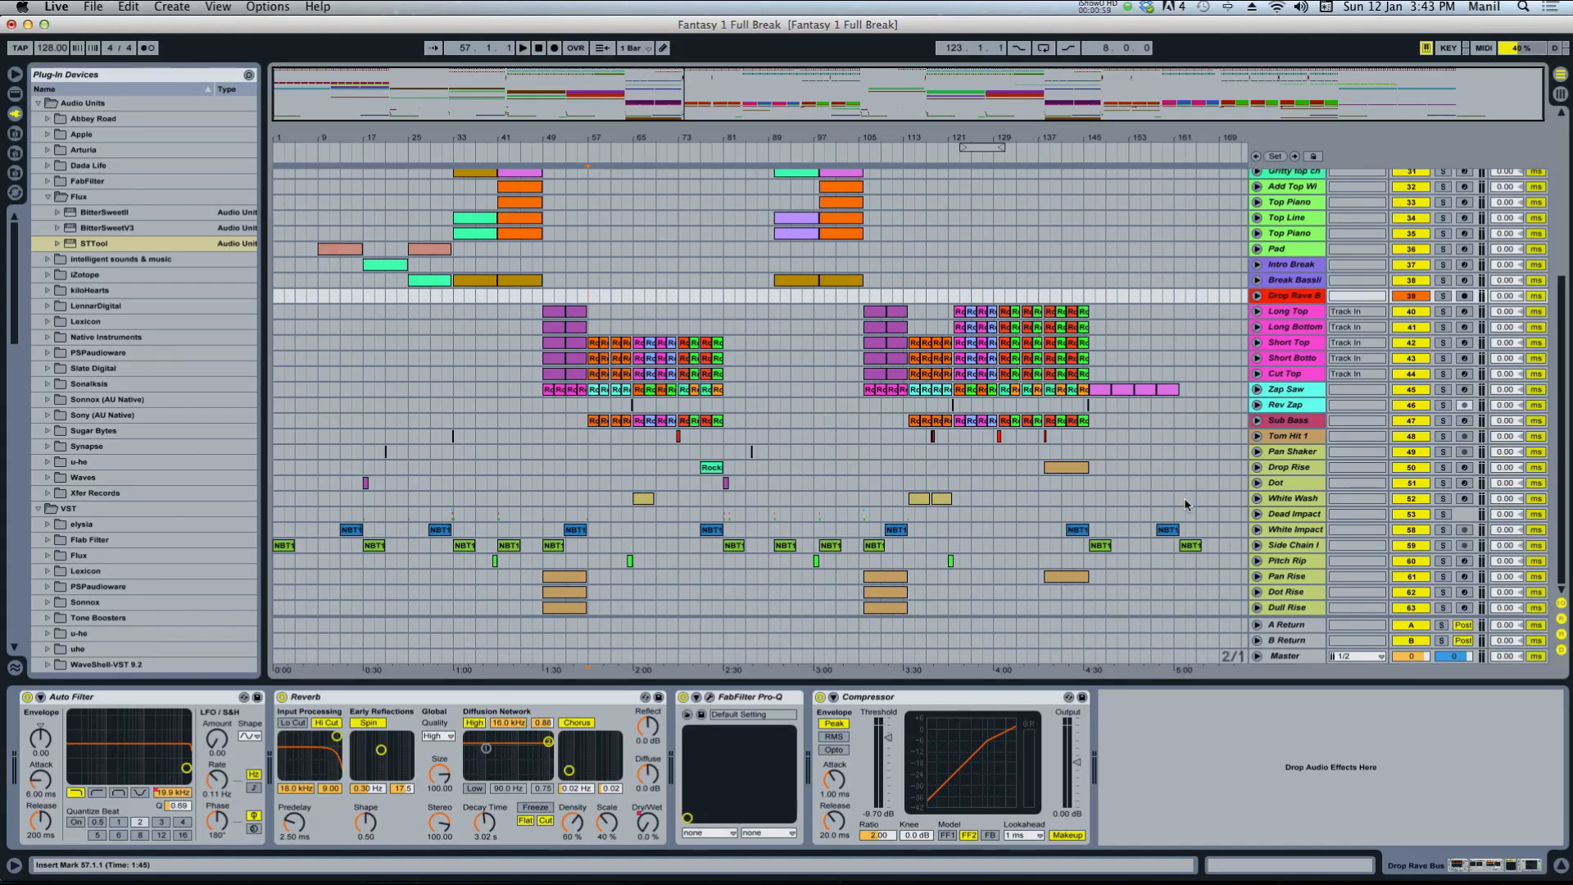
Collapse the Break Synth group, play from bar 31, and place the insert mark at bar 33 on the 26 Keys-Acoustic track.
{"action": "scroll", "coordinate": [1183, 480], "scroll_direction": "up", "scroll_amount": 6}
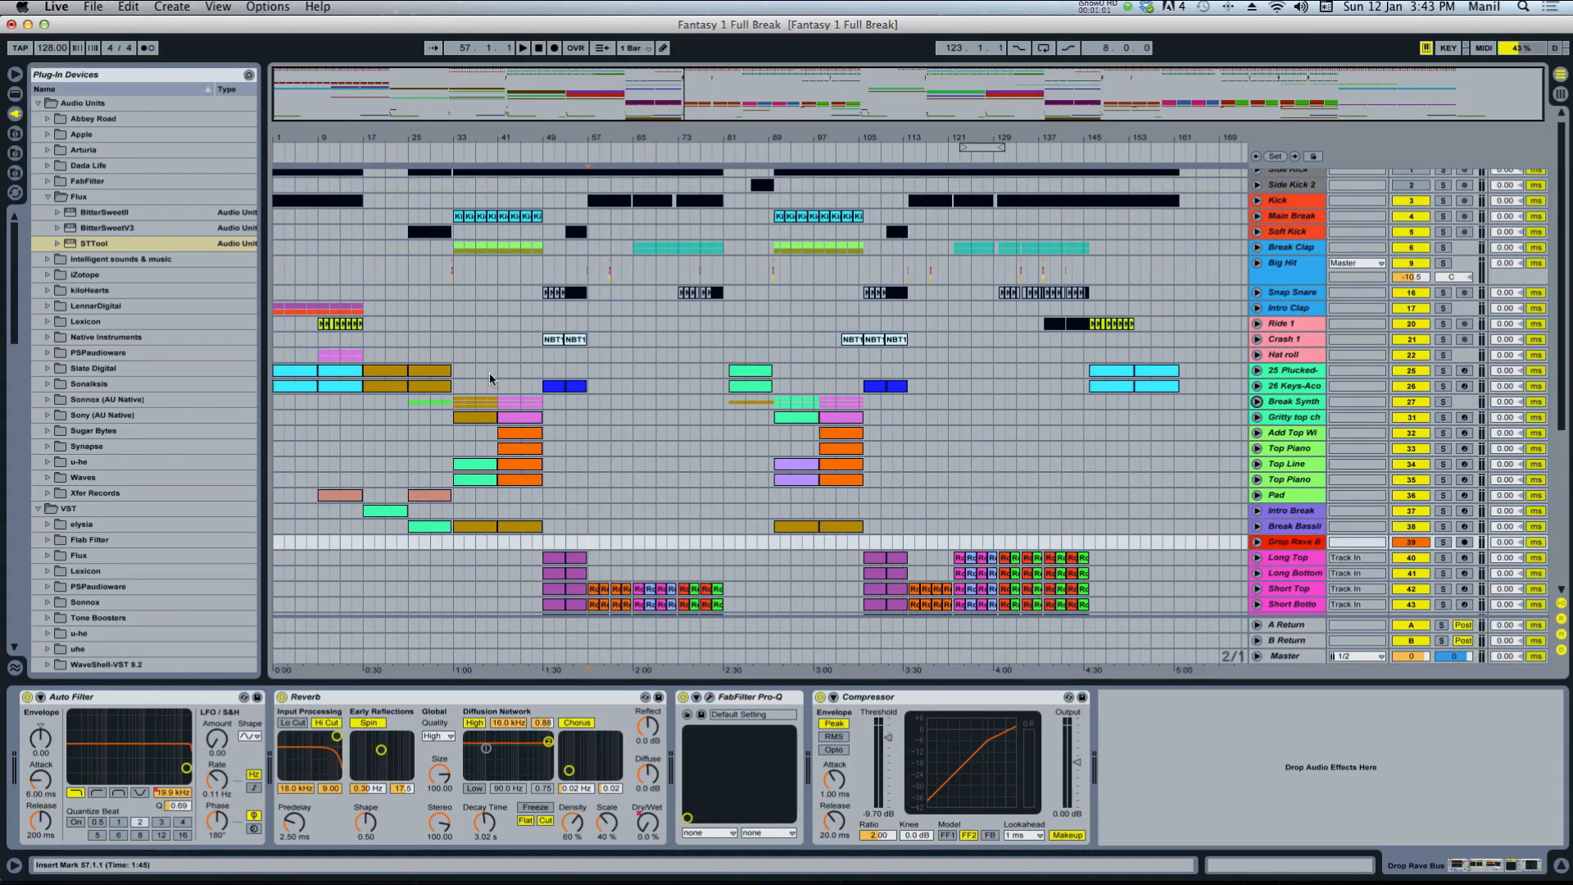
{"action": "left_click", "coordinate": [492, 406]}
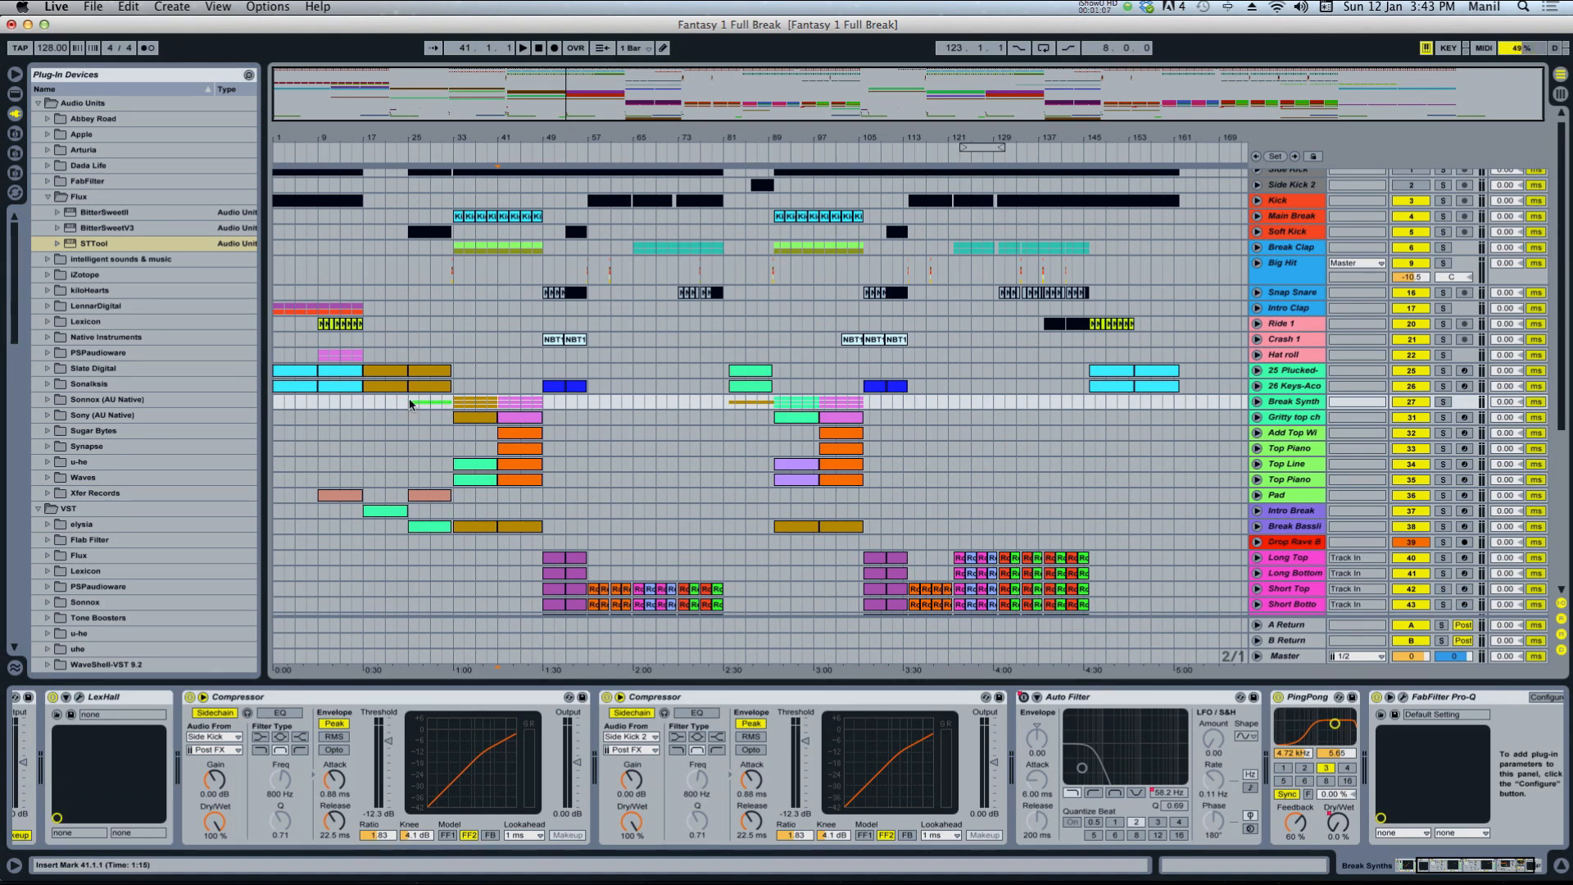
{"action": "left_click", "coordinate": [441, 406]}
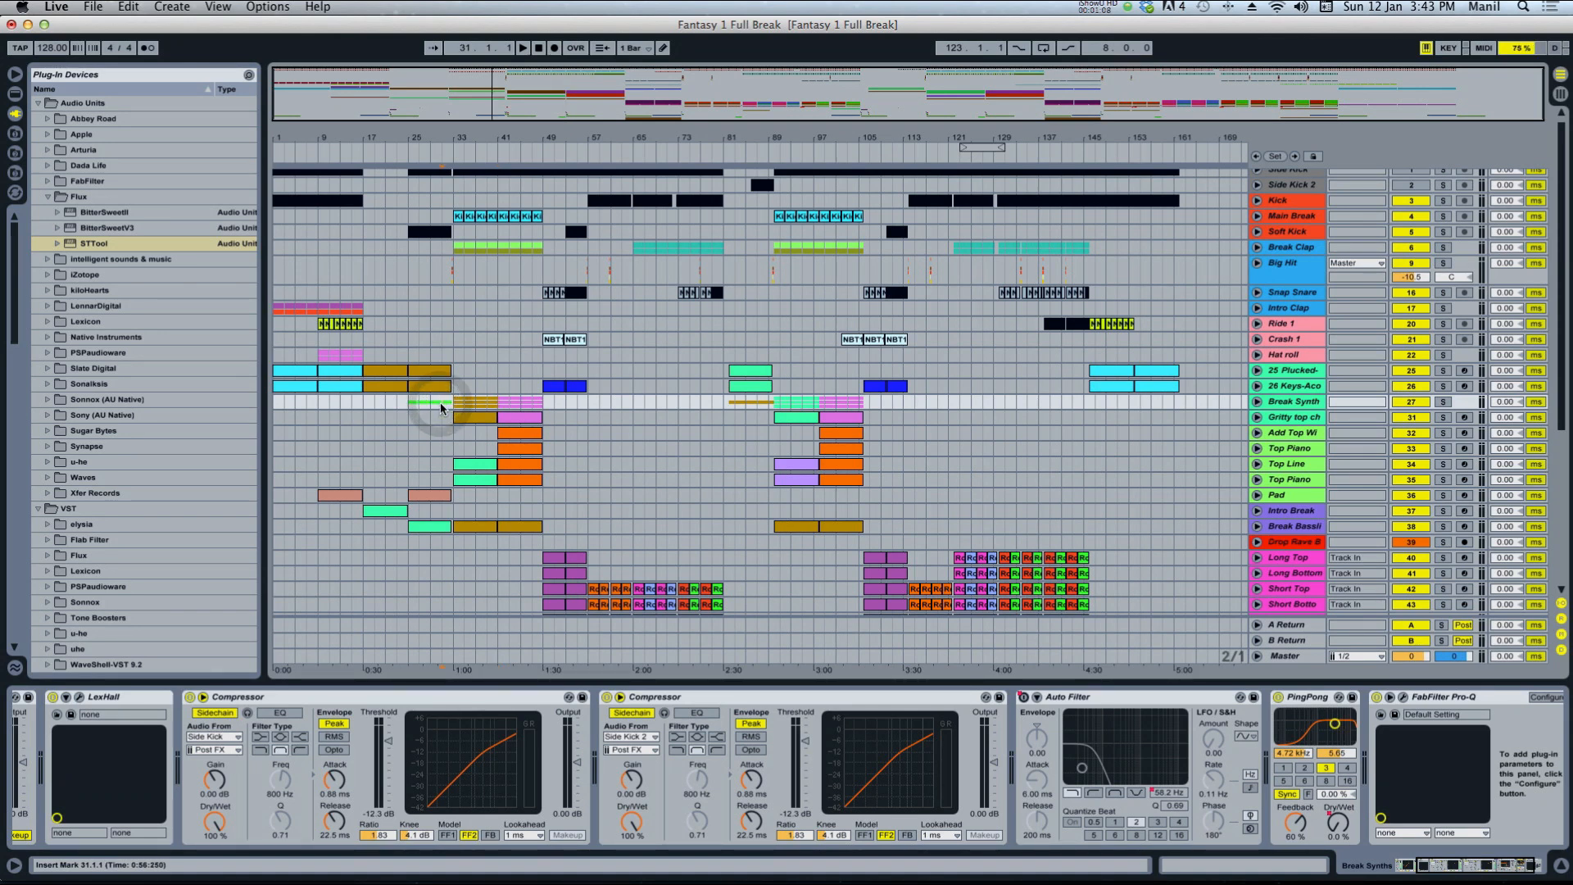
{"action": "key", "text": "space"}
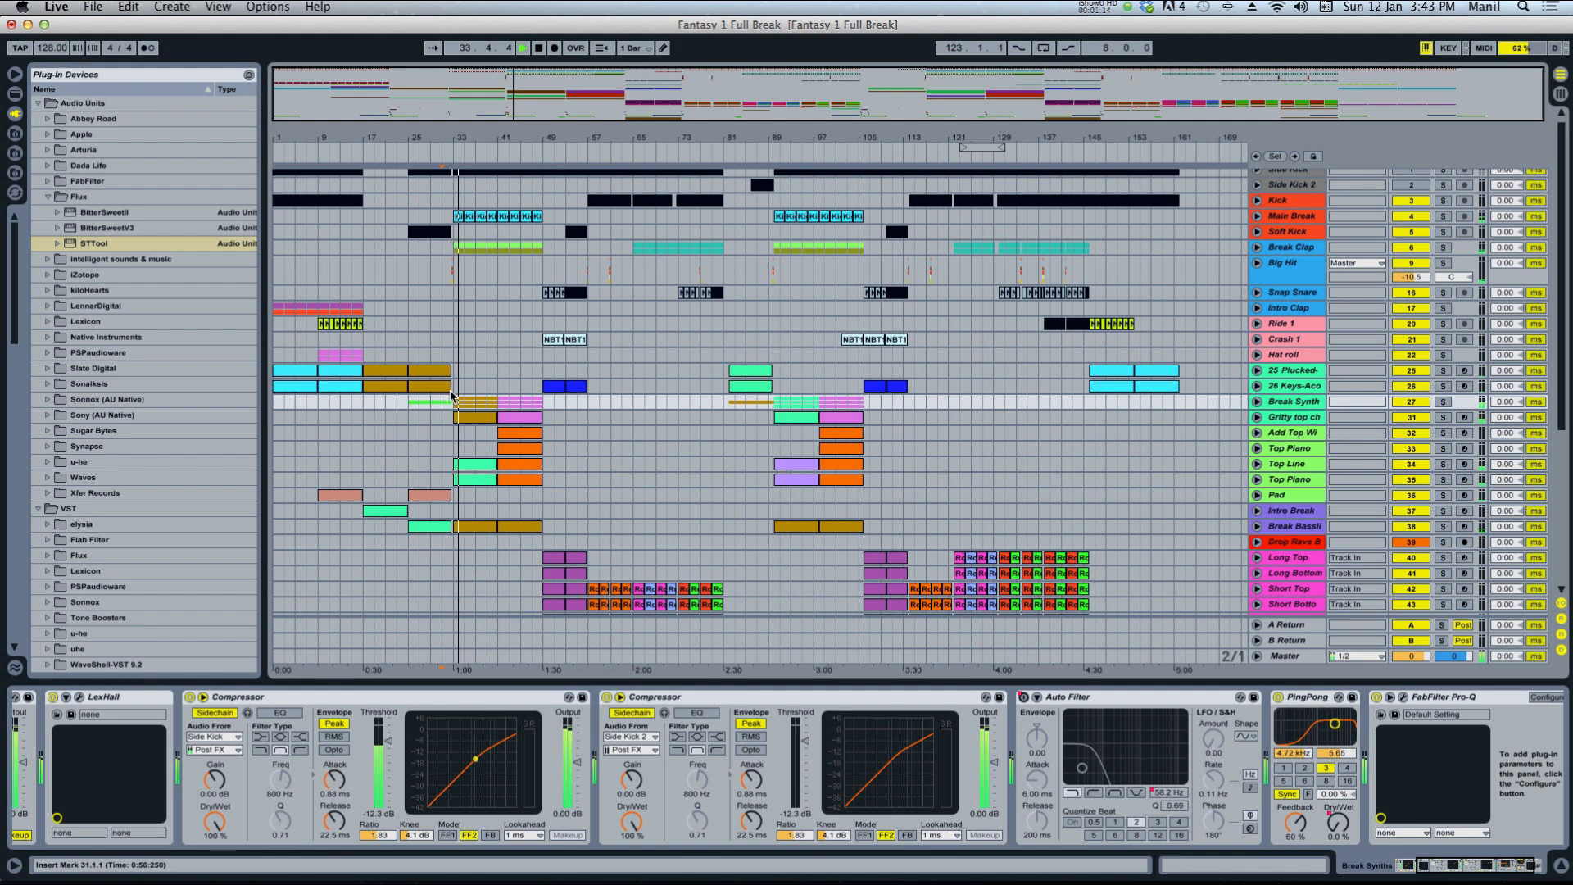
{"action": "left_click", "coordinate": [453, 391]}
{"action": "left_click", "coordinate": [453, 390]}
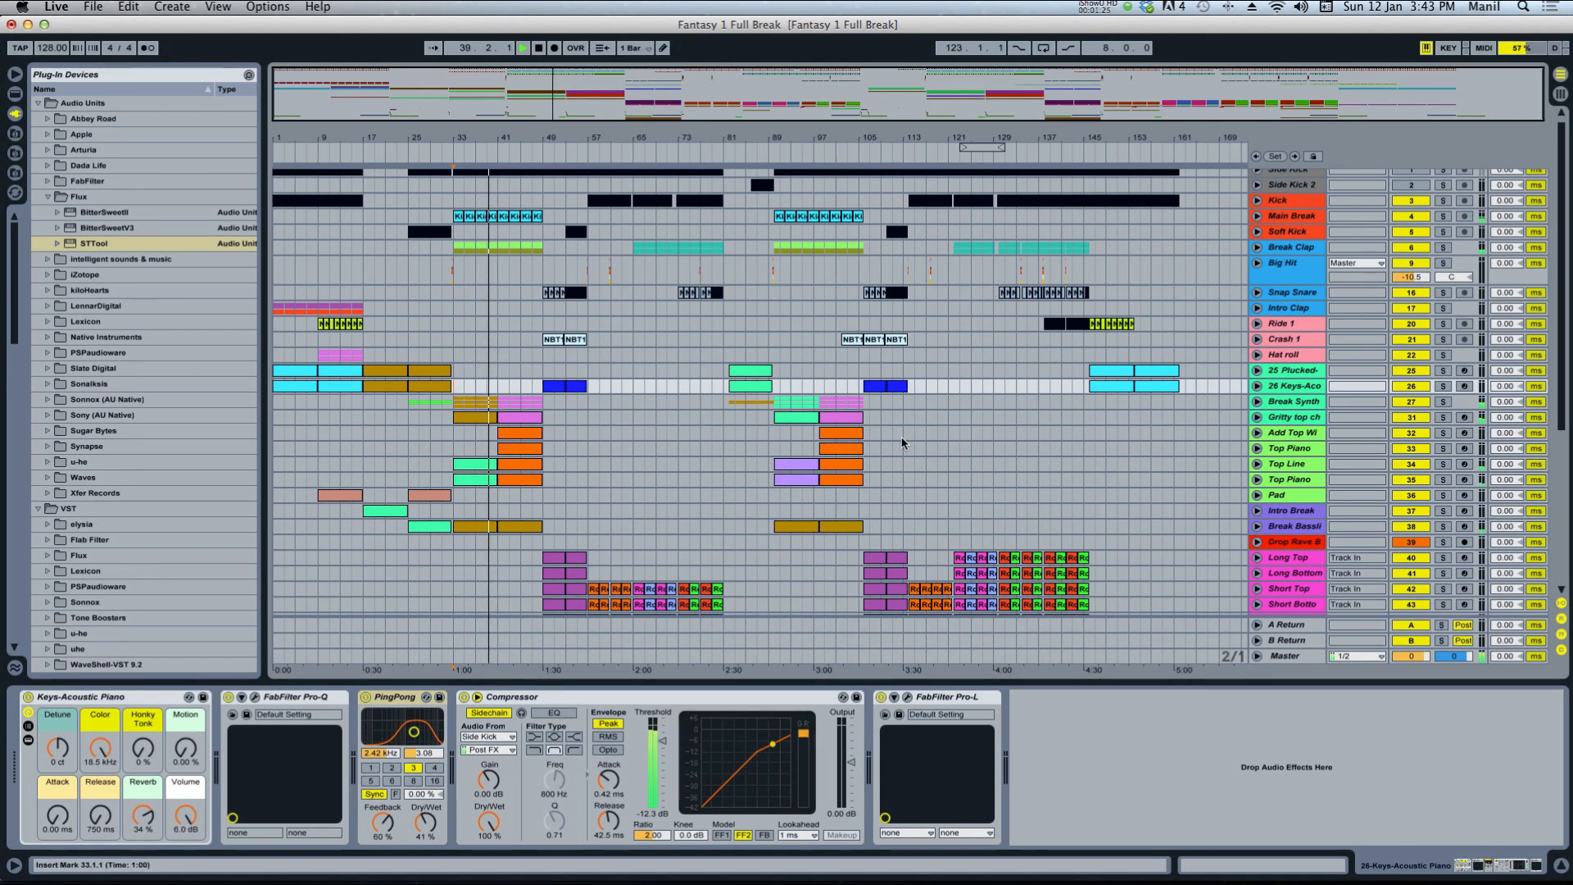
Inspect the Zap Saw track's device chain from end to start and select its Vocoder.
{"action": "scroll", "coordinate": [903, 443], "scroll_direction": "down", "scroll_amount": 1}
{"action": "scroll", "coordinate": [902, 443], "scroll_direction": "down", "scroll_amount": 3}
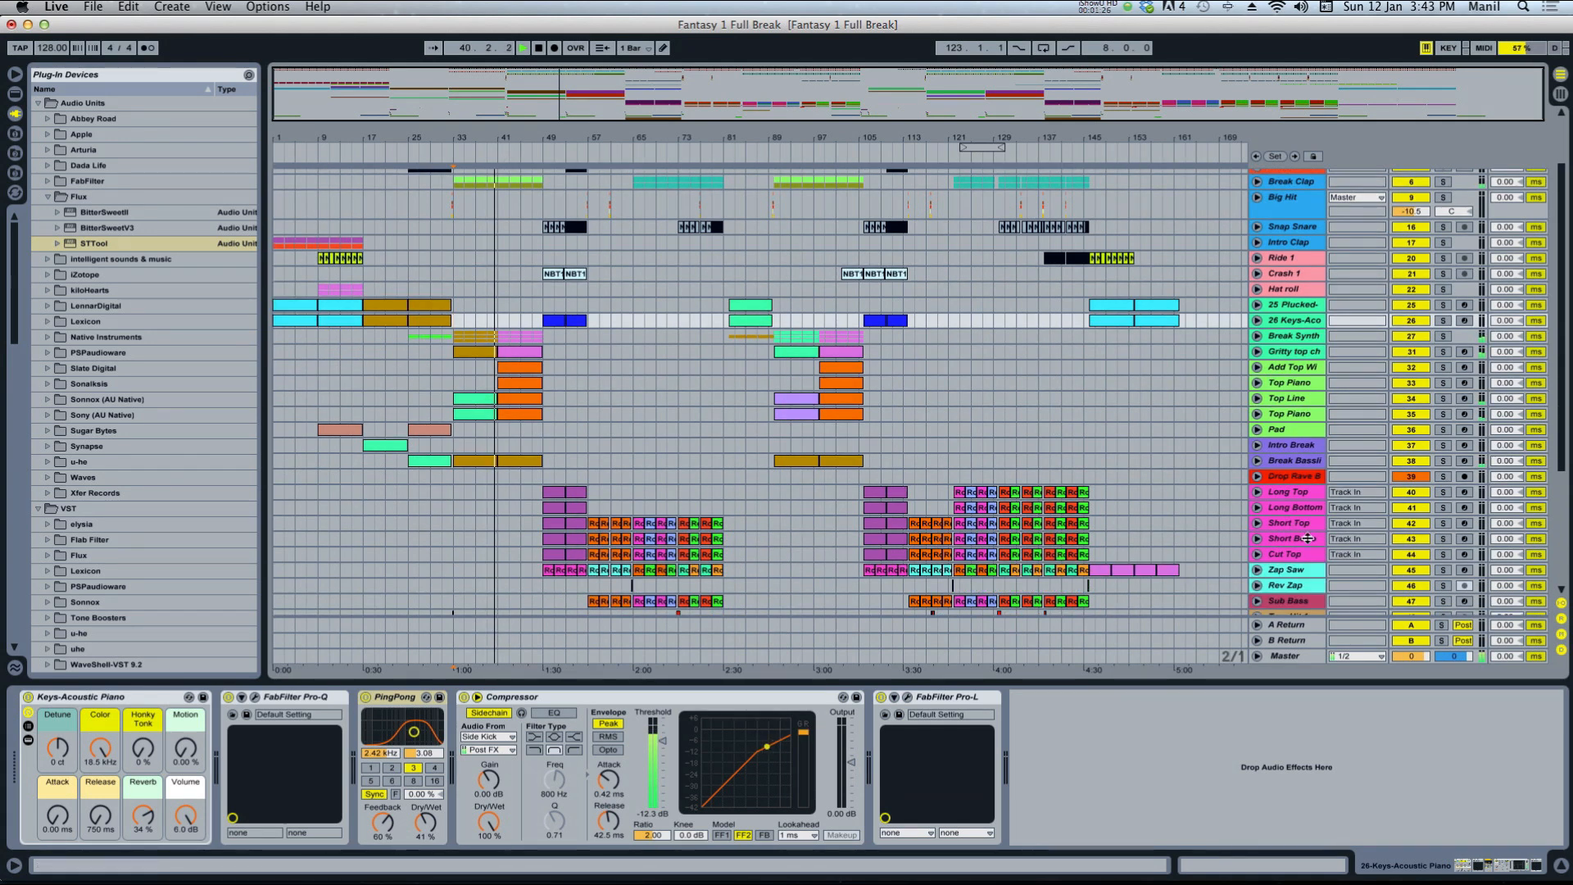
{"action": "left_click", "coordinate": [1300, 566]}
{"action": "scroll", "coordinate": [1169, 729], "scroll_direction": "right", "scroll_amount": 6}
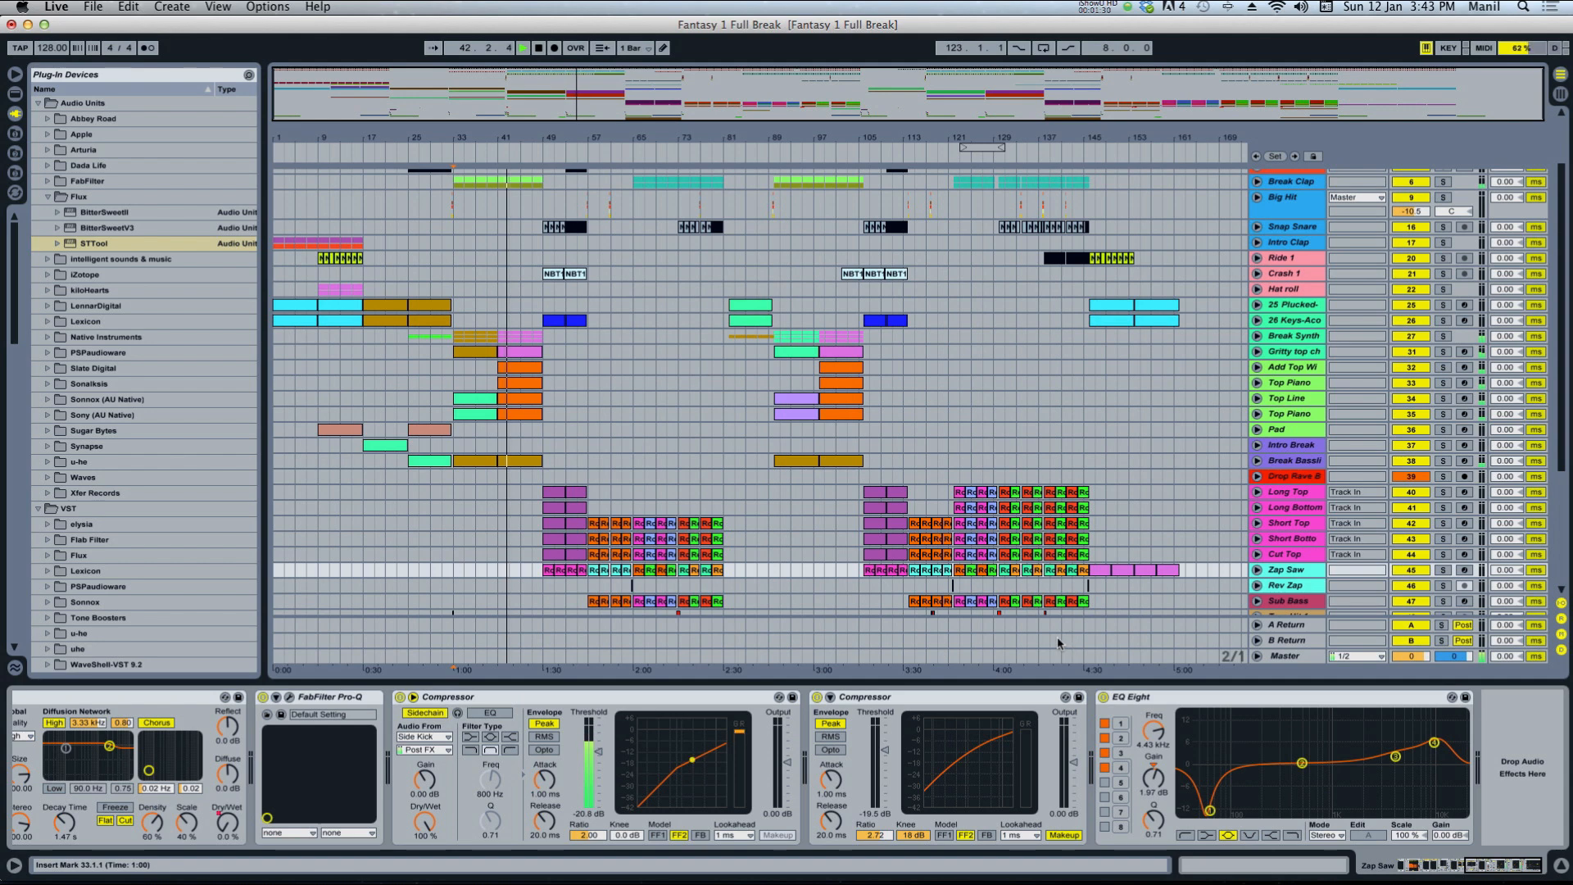
{"action": "scroll", "coordinate": [1114, 745], "scroll_direction": "left", "scroll_amount": 1}
{"action": "scroll", "coordinate": [1114, 745], "scroll_direction": "left", "scroll_amount": 6}
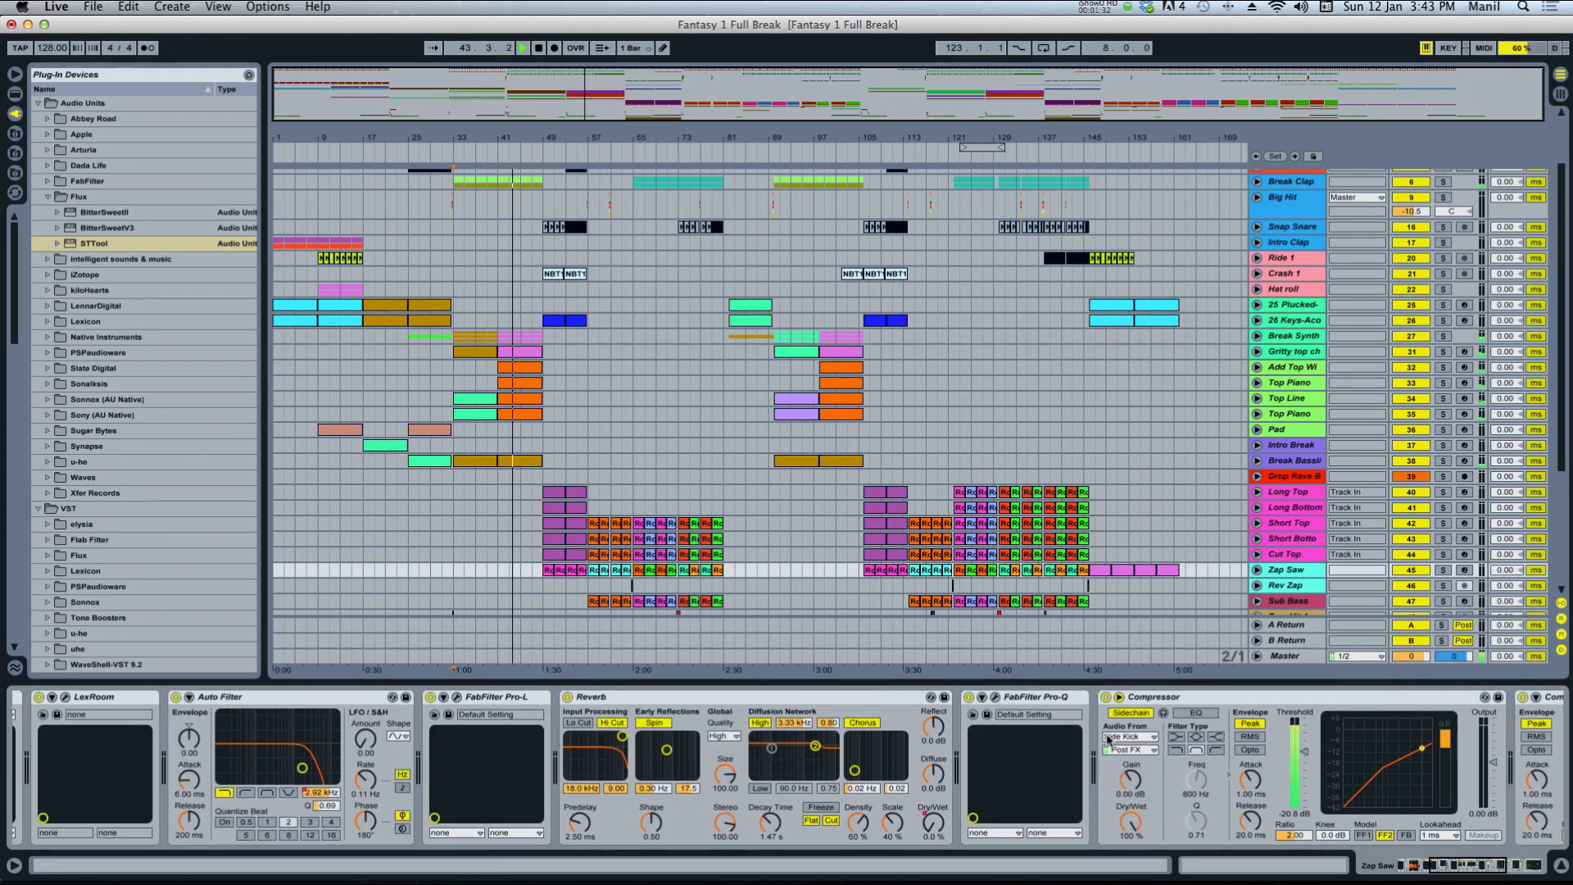
{"action": "scroll", "coordinate": [801, 541], "scroll_direction": "up", "scroll_amount": 2}
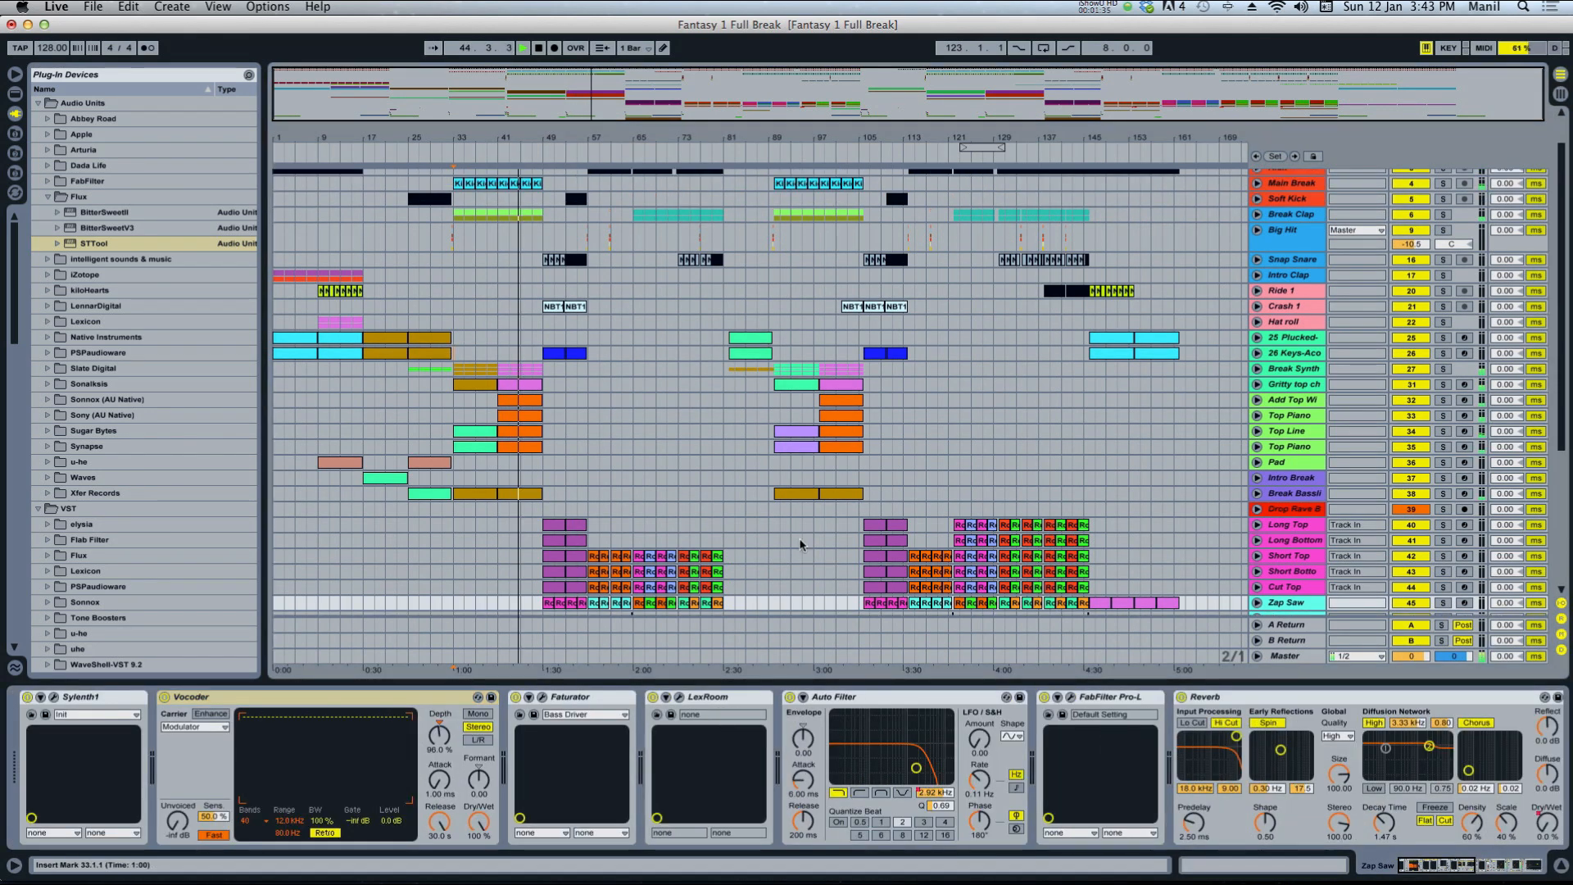
{"action": "scroll", "coordinate": [798, 541], "scroll_direction": "down", "scroll_amount": 2}
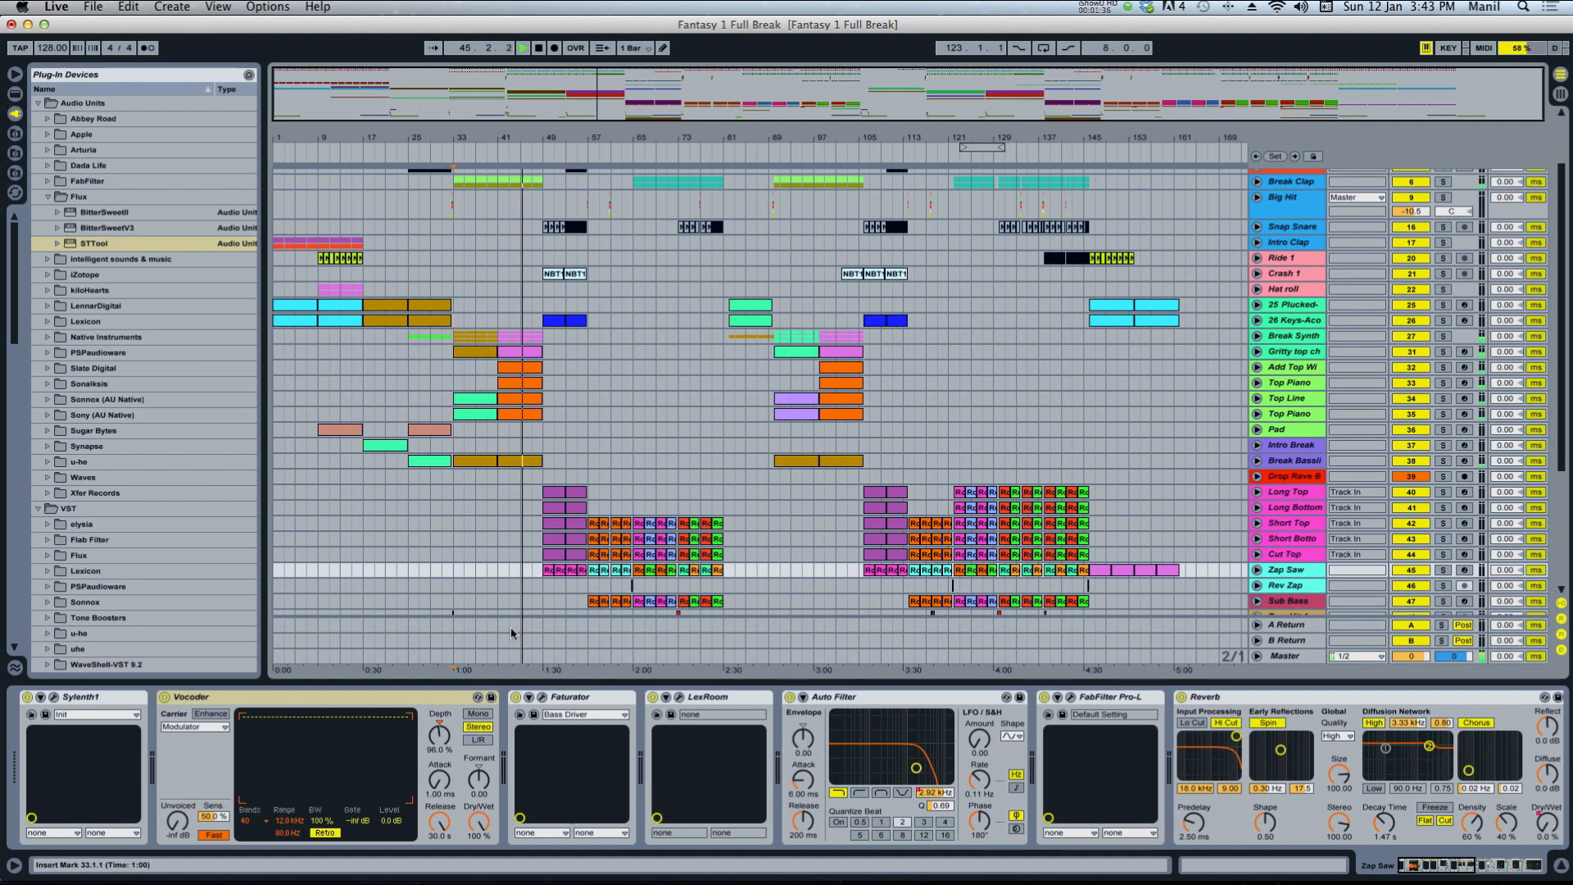
{"action": "left_click", "coordinate": [414, 696]}
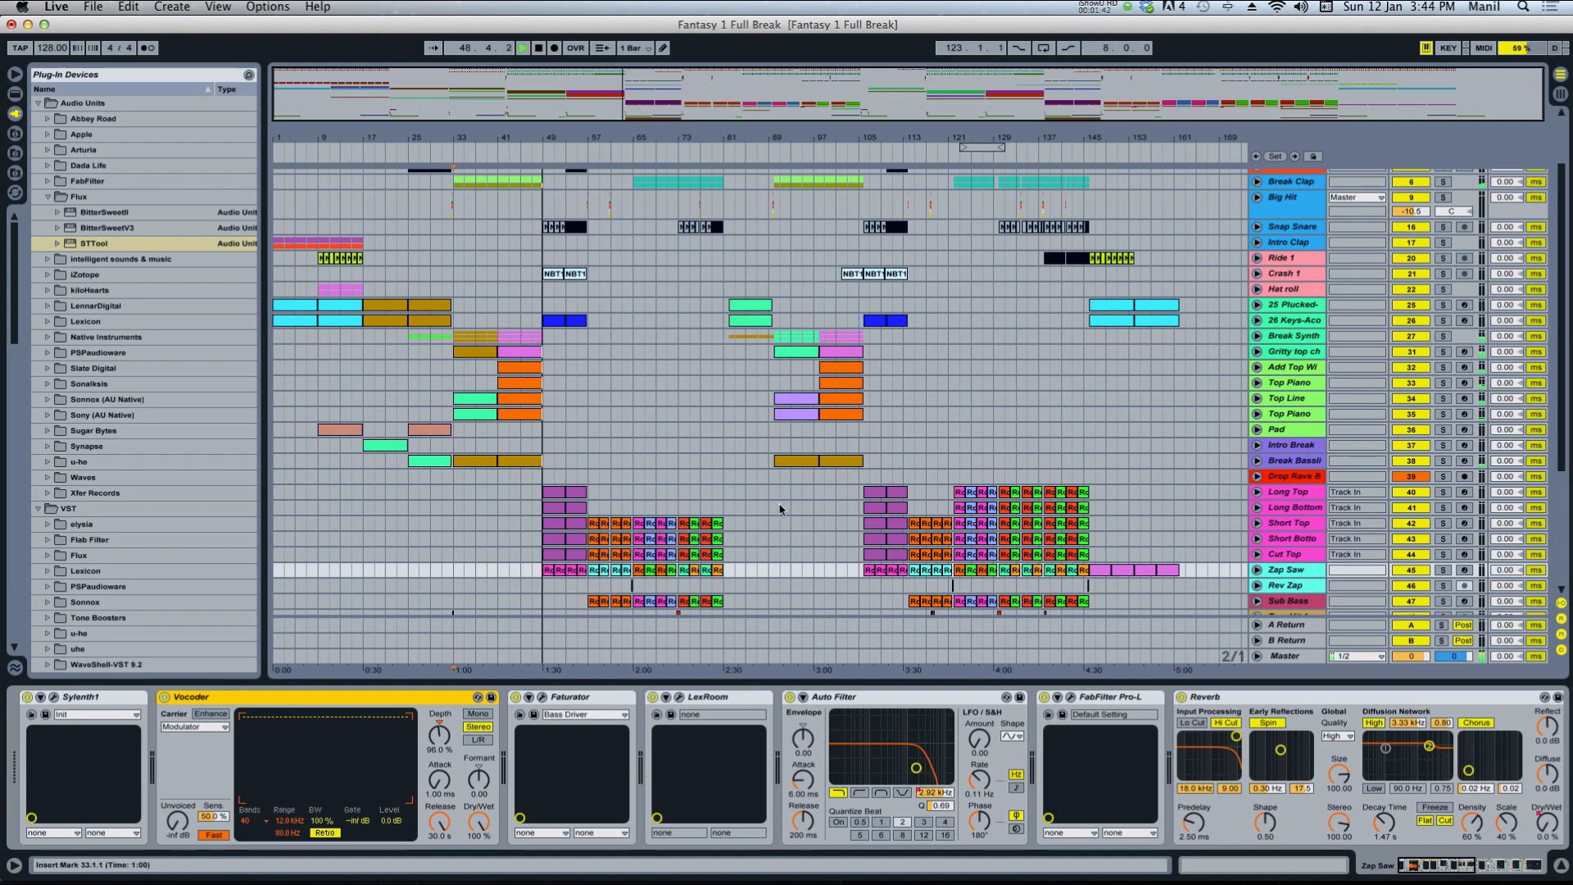
Examine the drop and effects tracks while the arrangement plays through the first drop.
{"action": "scroll", "coordinate": [844, 545], "scroll_direction": "down", "scroll_amount": 3}
{"action": "scroll", "coordinate": [855, 553], "scroll_direction": "down", "scroll_amount": 2}
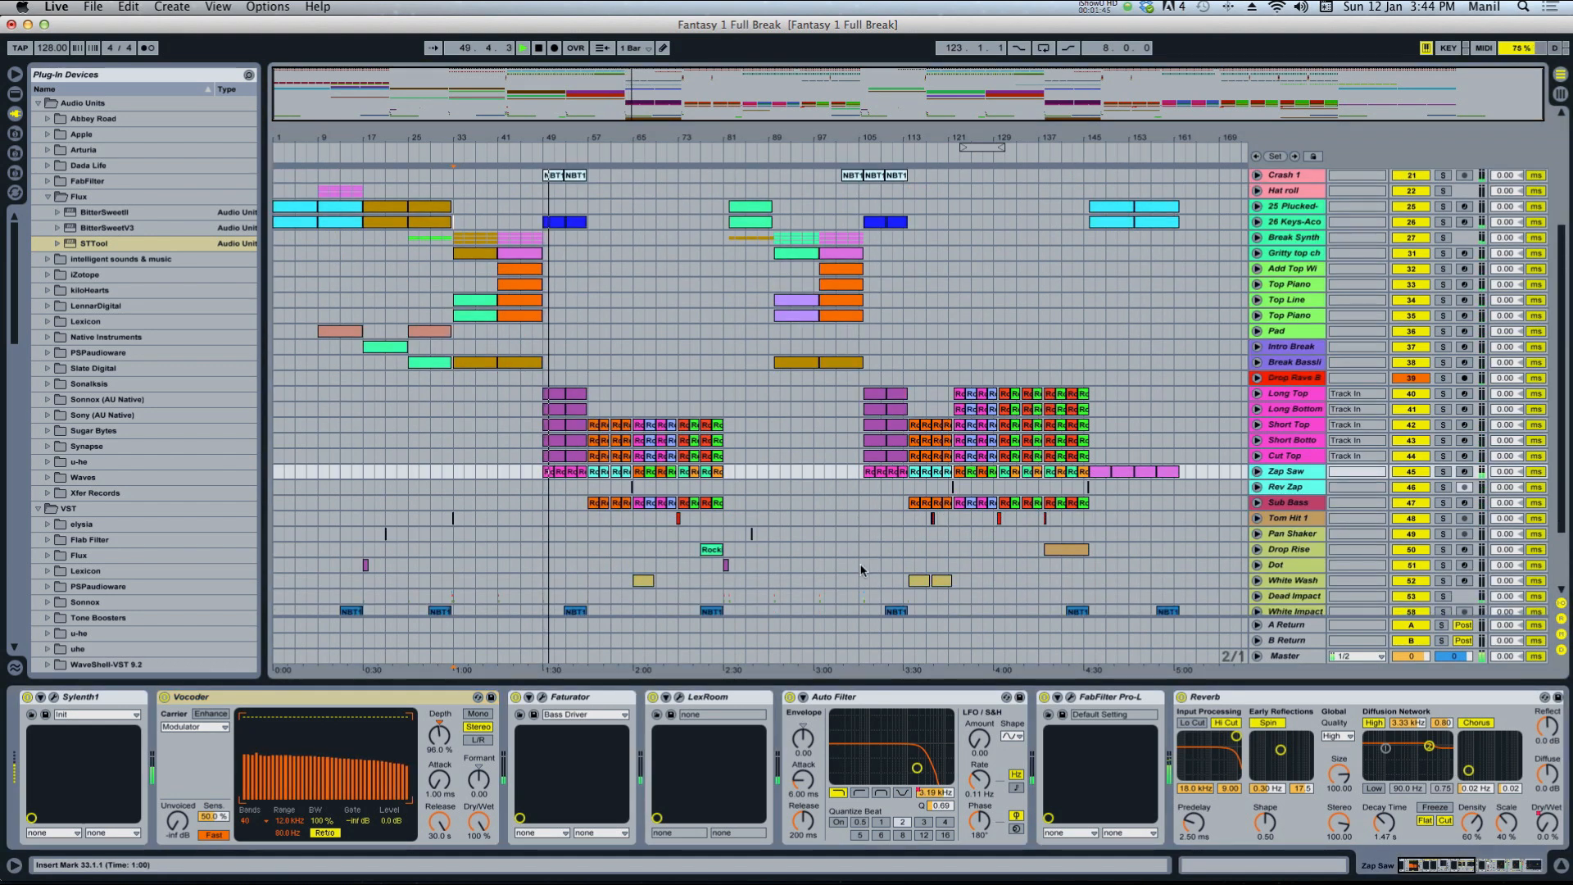
{"action": "scroll", "coordinate": [858, 565], "scroll_direction": "up", "scroll_amount": 5}
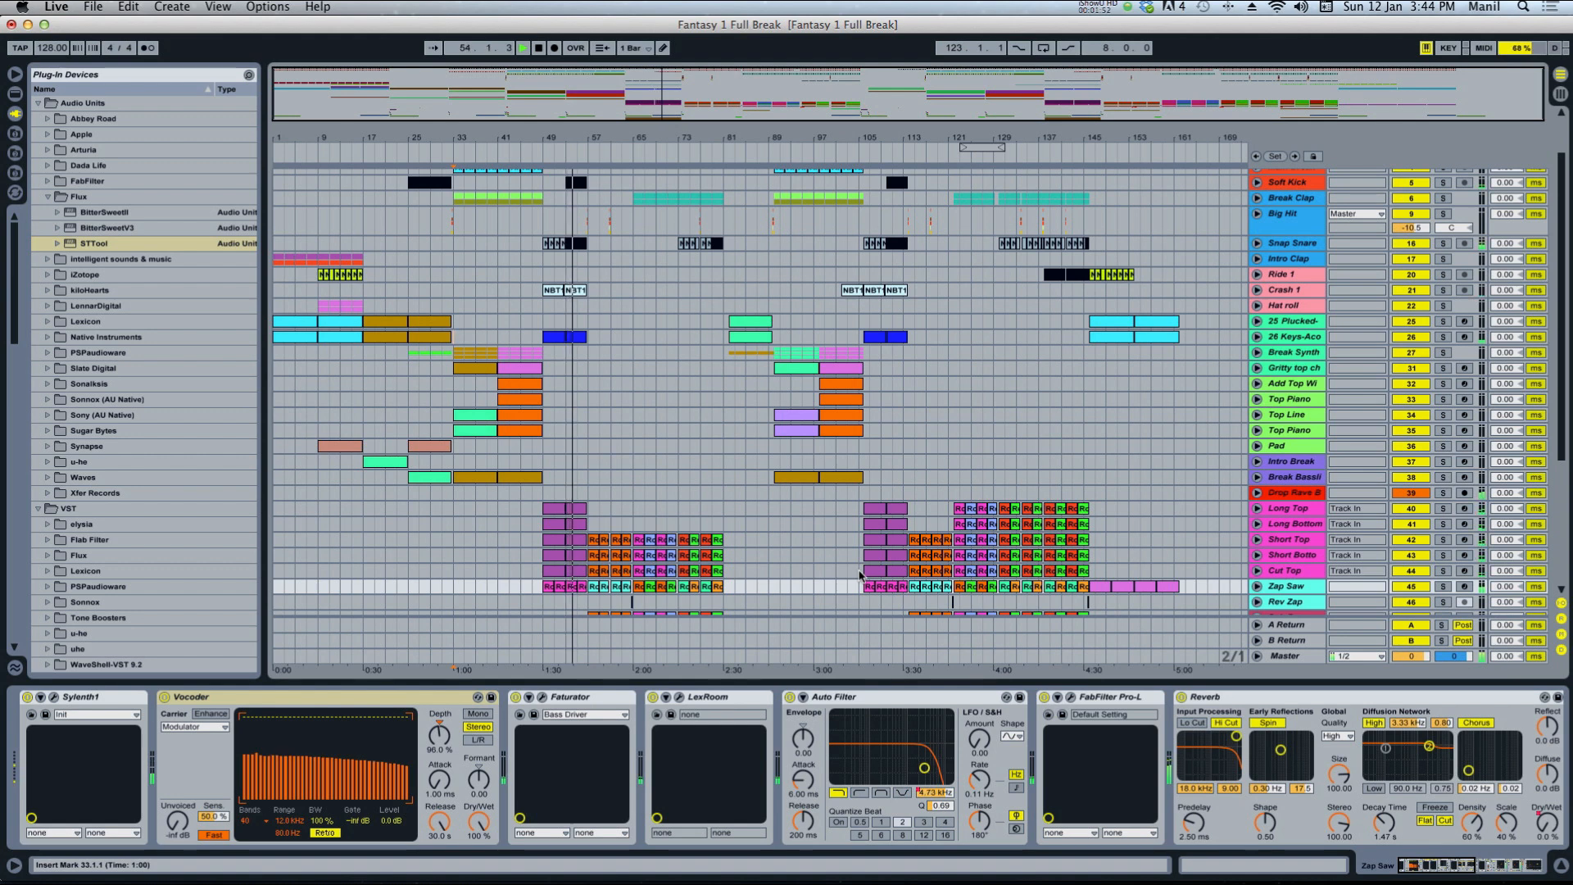
{"action": "scroll", "coordinate": [852, 557], "scroll_direction": "down", "scroll_amount": 3}
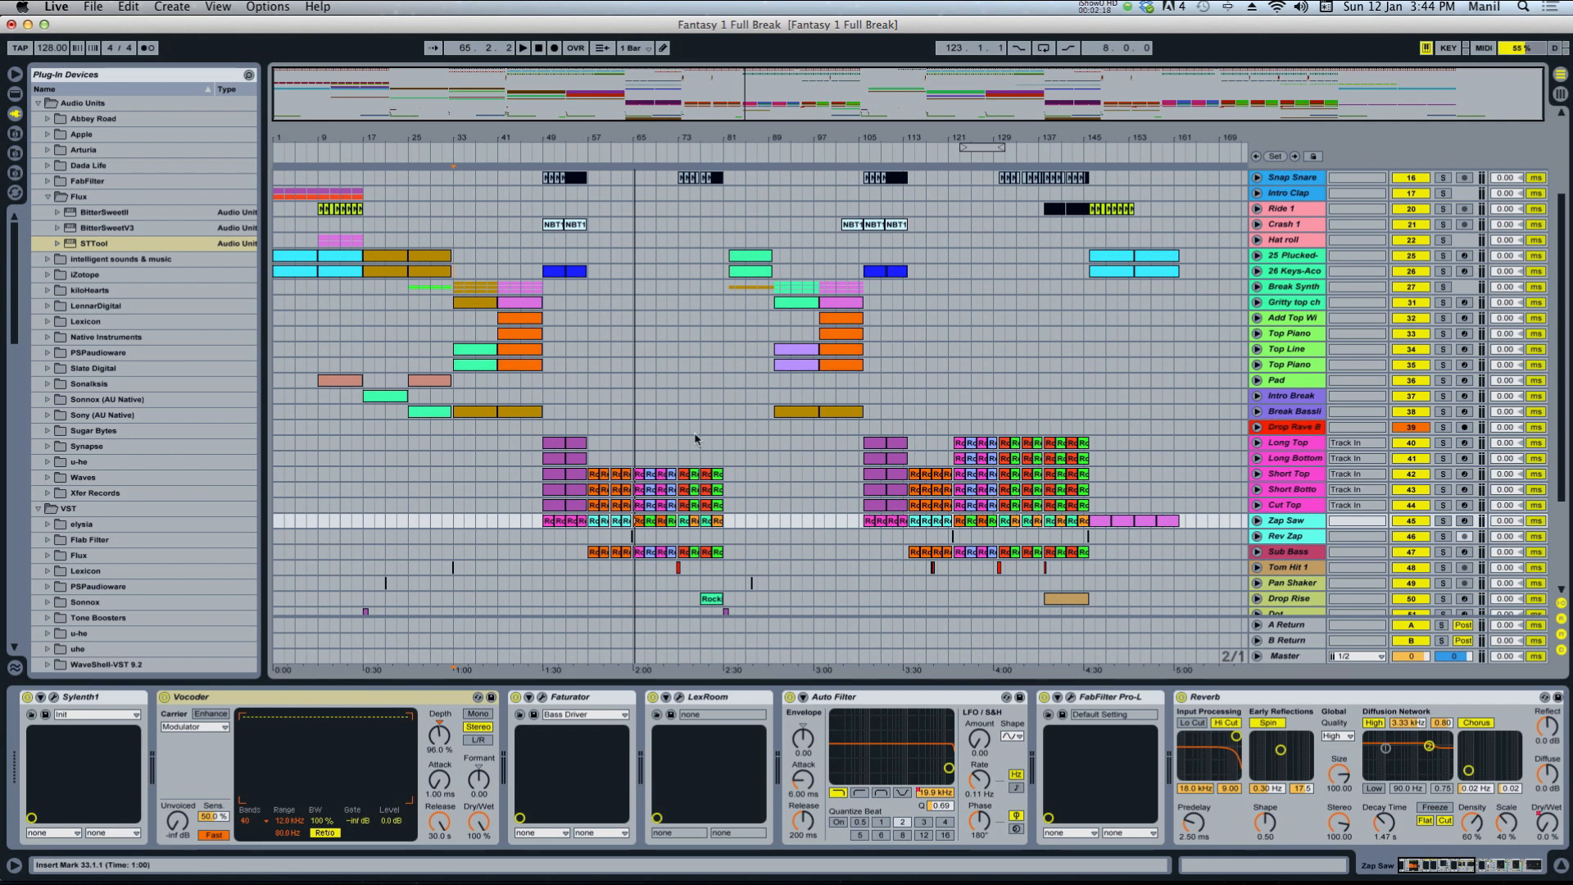
Play the arrangement from bar 73 with the insert mark on the Intro Clap track.
{"action": "scroll", "coordinate": [779, 422], "scroll_direction": "up", "scroll_amount": 7}
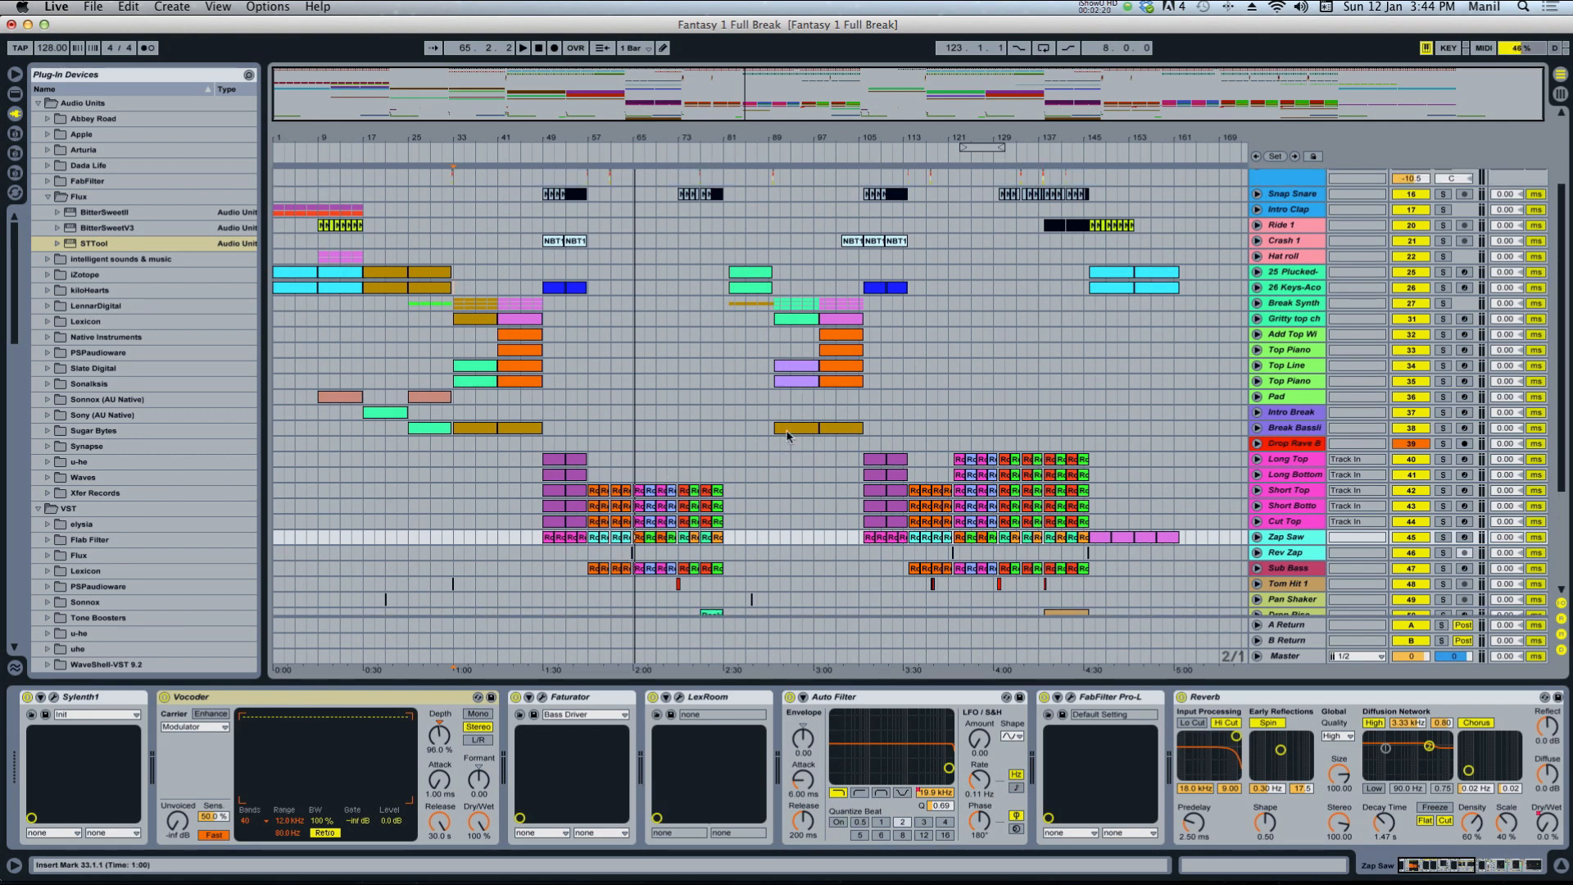
{"action": "left_click", "coordinate": [673, 303]}
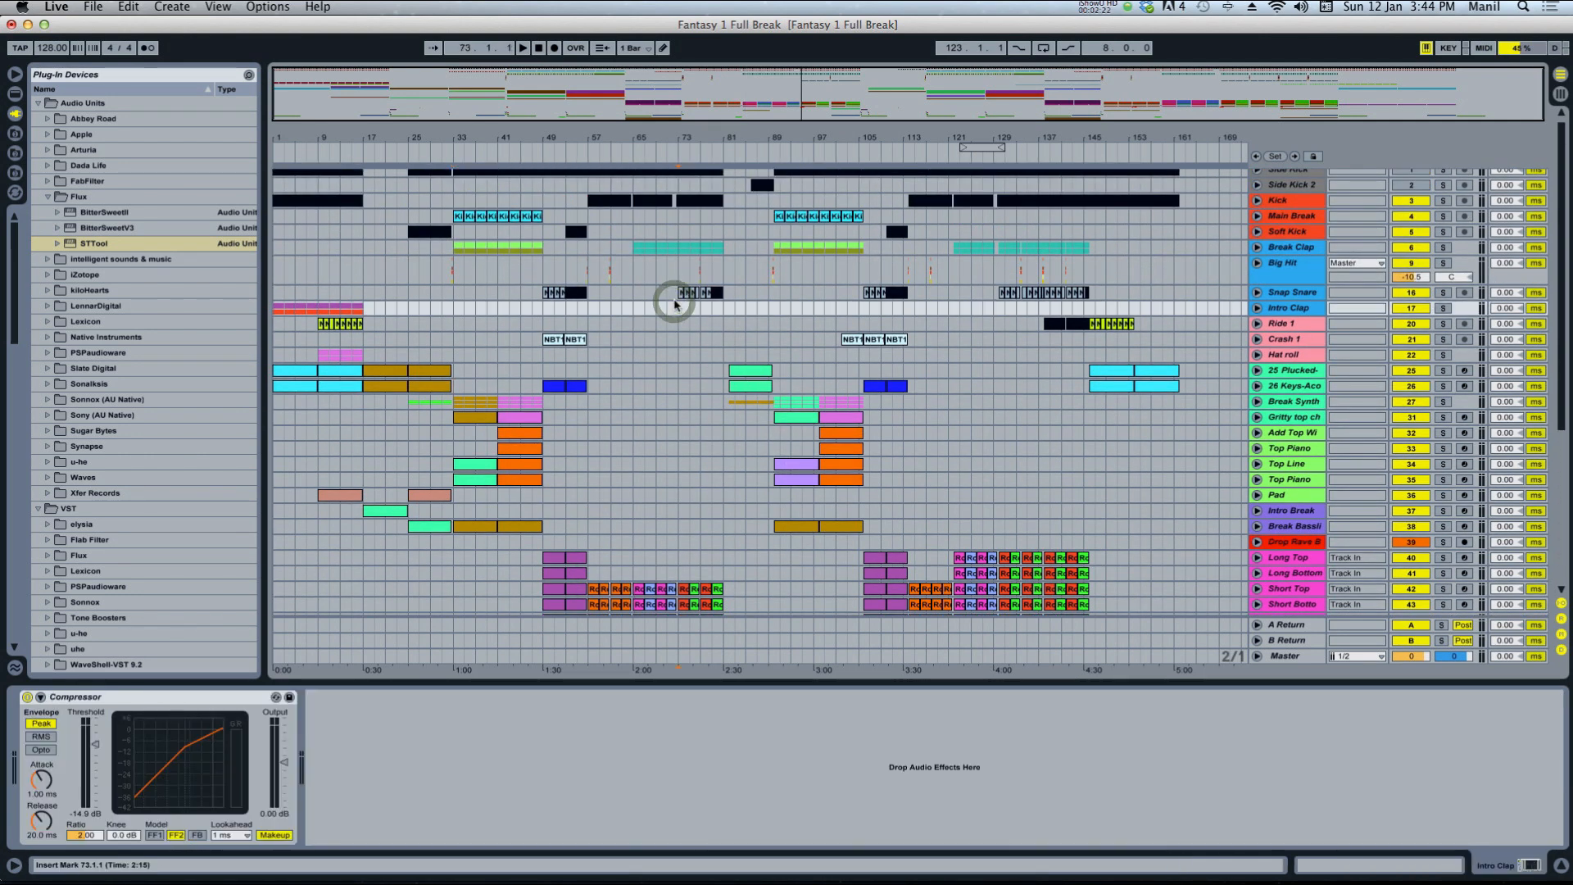
{"action": "key", "text": "space"}
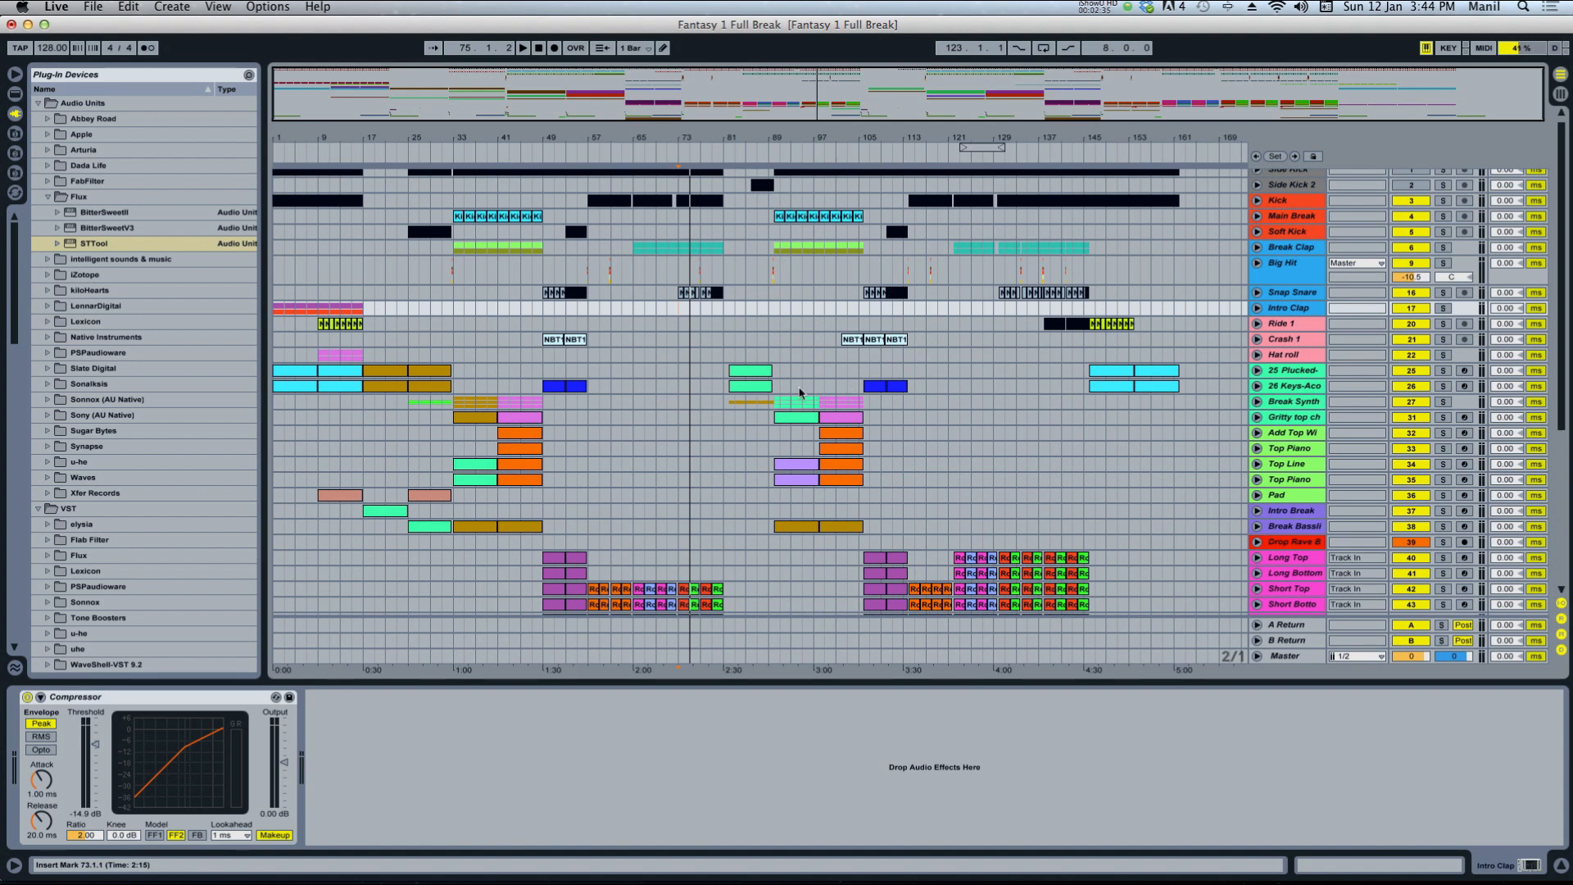
Examine the second drop's tracks and select the Ride 1 clip at bar 138.
{"action": "scroll", "coordinate": [800, 392], "scroll_direction": "down", "scroll_amount": 5}
{"action": "scroll", "coordinate": [800, 393], "scroll_direction": "up", "scroll_amount": 5}
{"action": "scroll", "coordinate": [1193, 372], "scroll_direction": "down", "scroll_amount": 4}
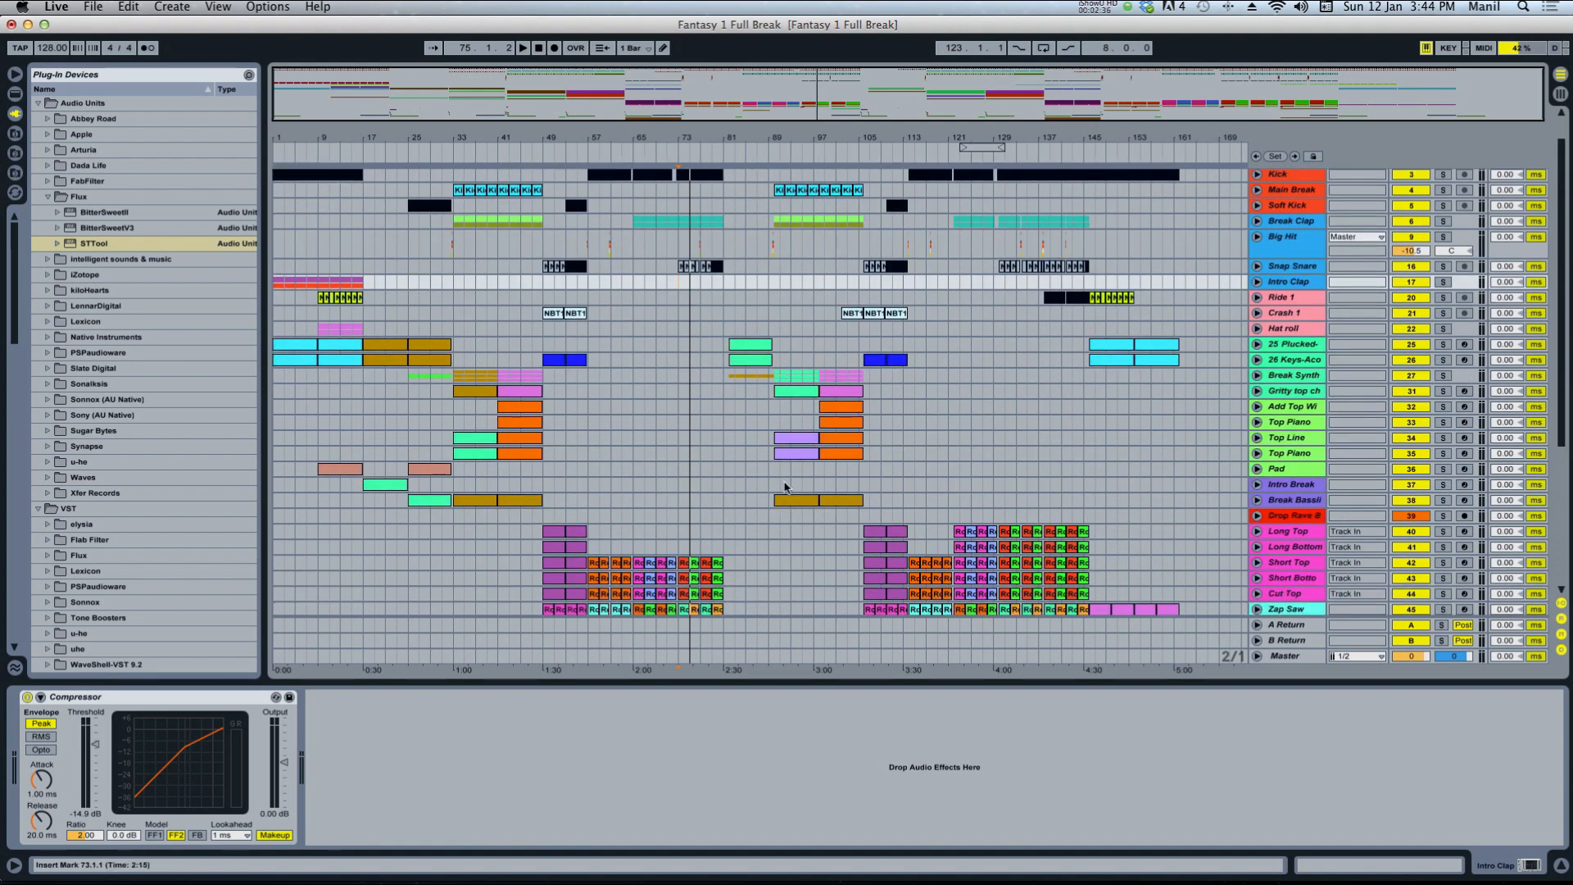
{"action": "left_click", "coordinate": [1046, 217]}
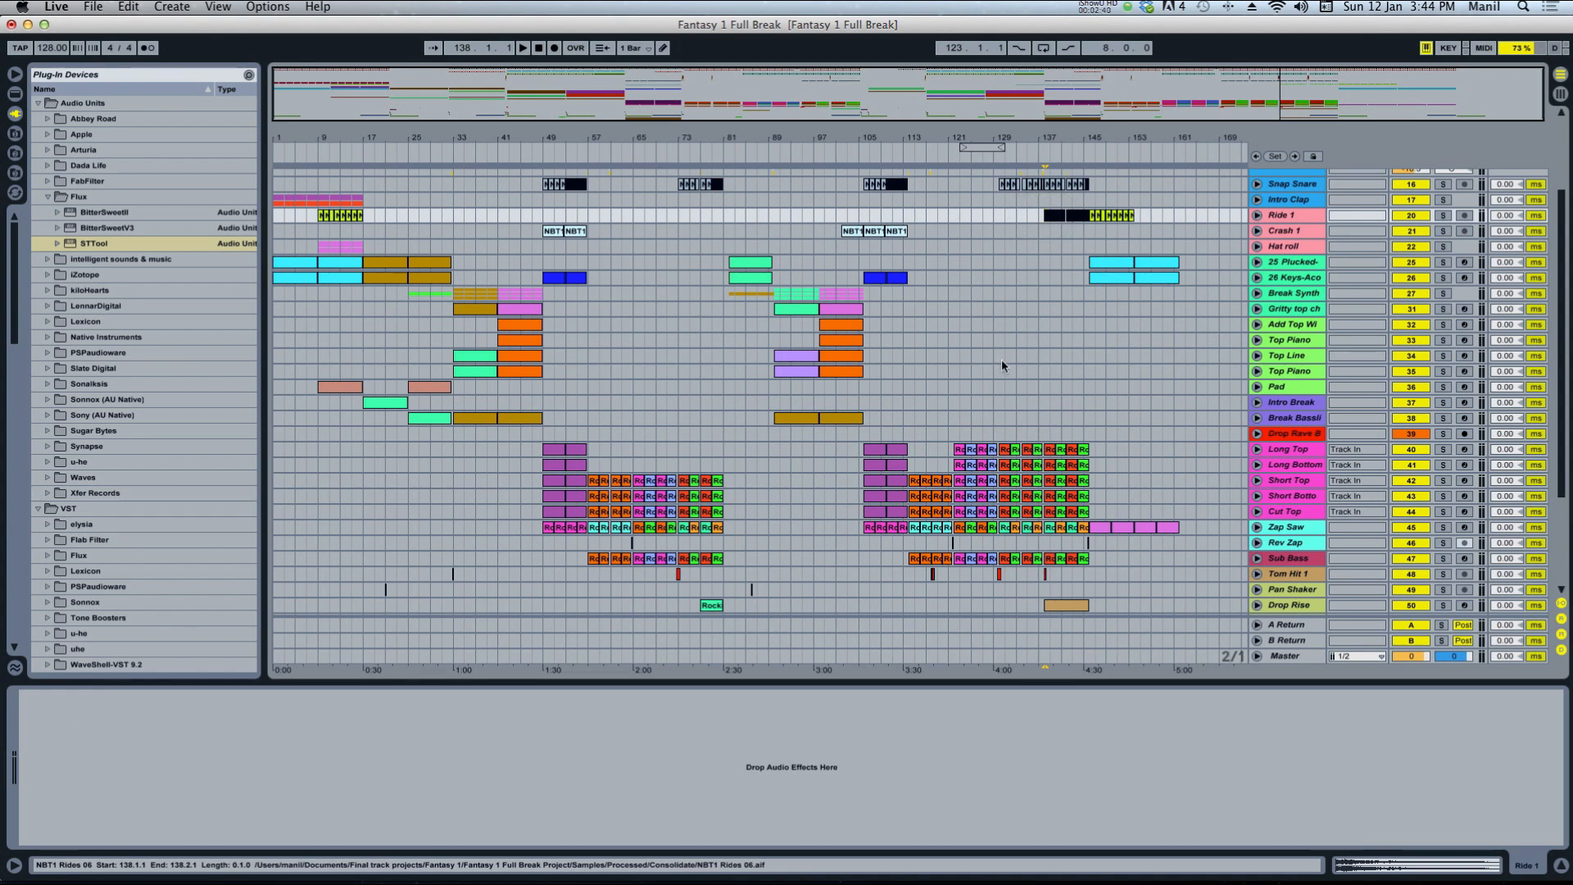
{"action": "scroll", "coordinate": [955, 411], "scroll_direction": "up", "scroll_amount": 3}
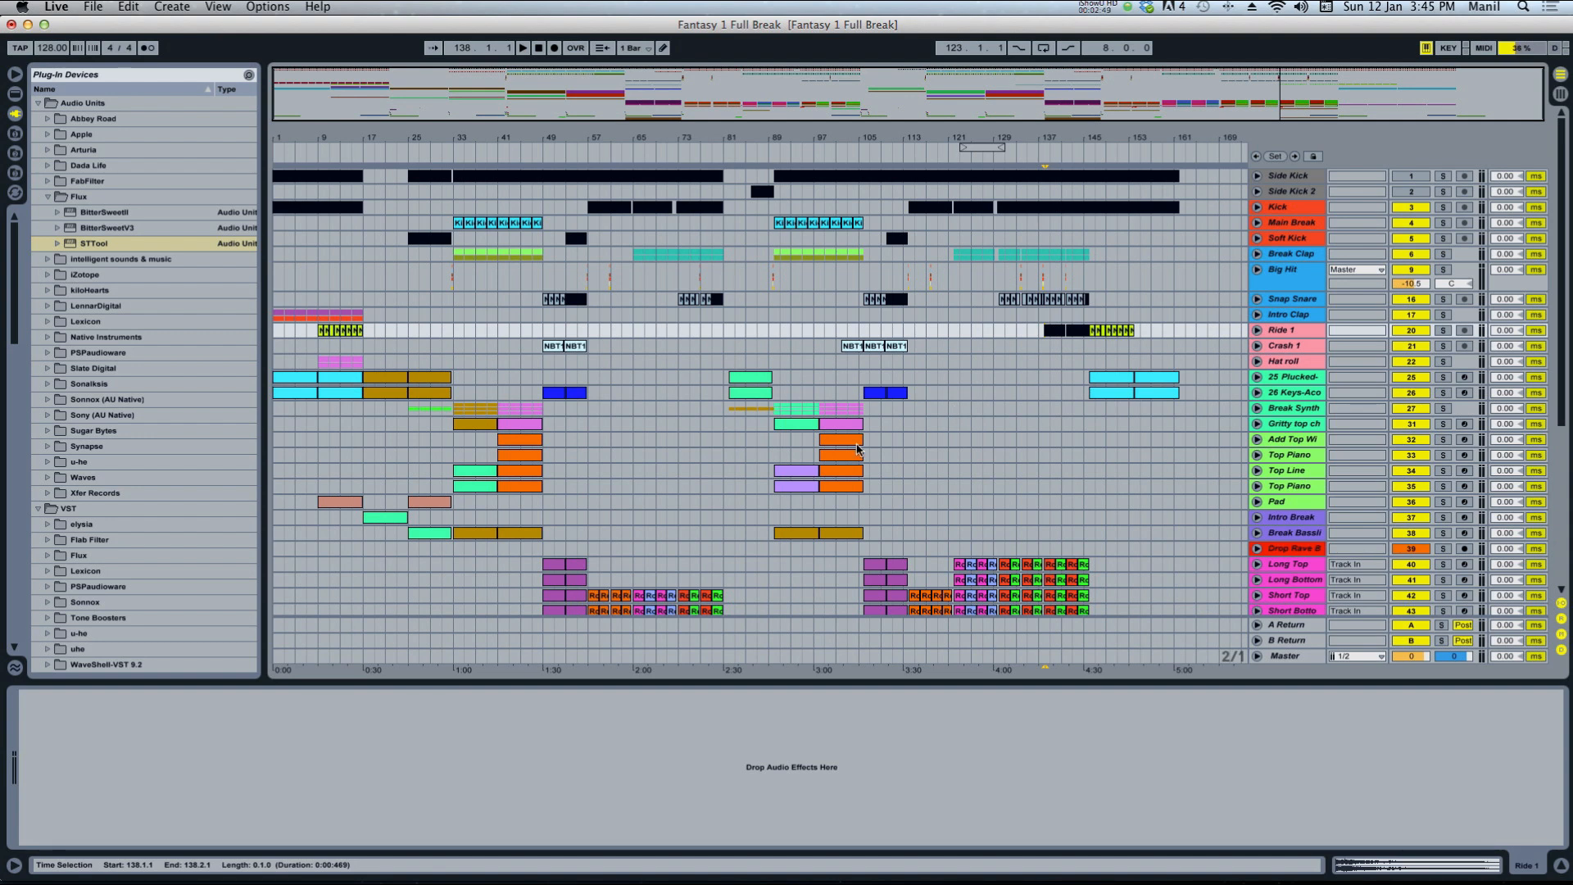
Place the insert mark at bar 49 on Ride 1 and select the effects tracks from Pan Shaker through Dull Rise.
{"action": "left_click", "coordinate": [540, 333]}
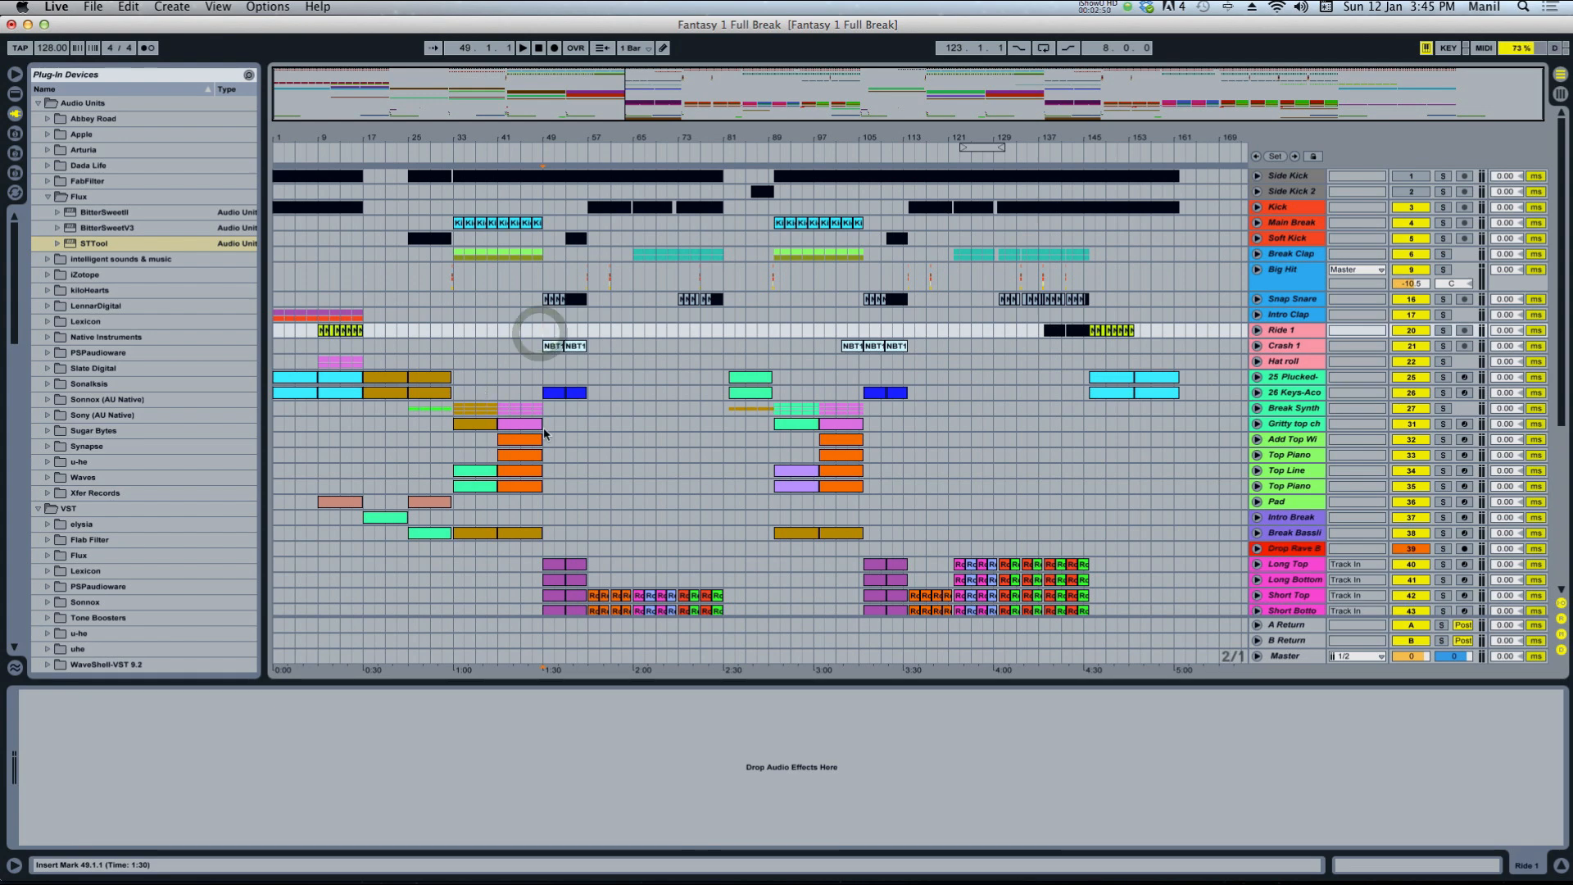
{"action": "scroll", "coordinate": [1180, 278], "scroll_direction": "down", "scroll_amount": 6}
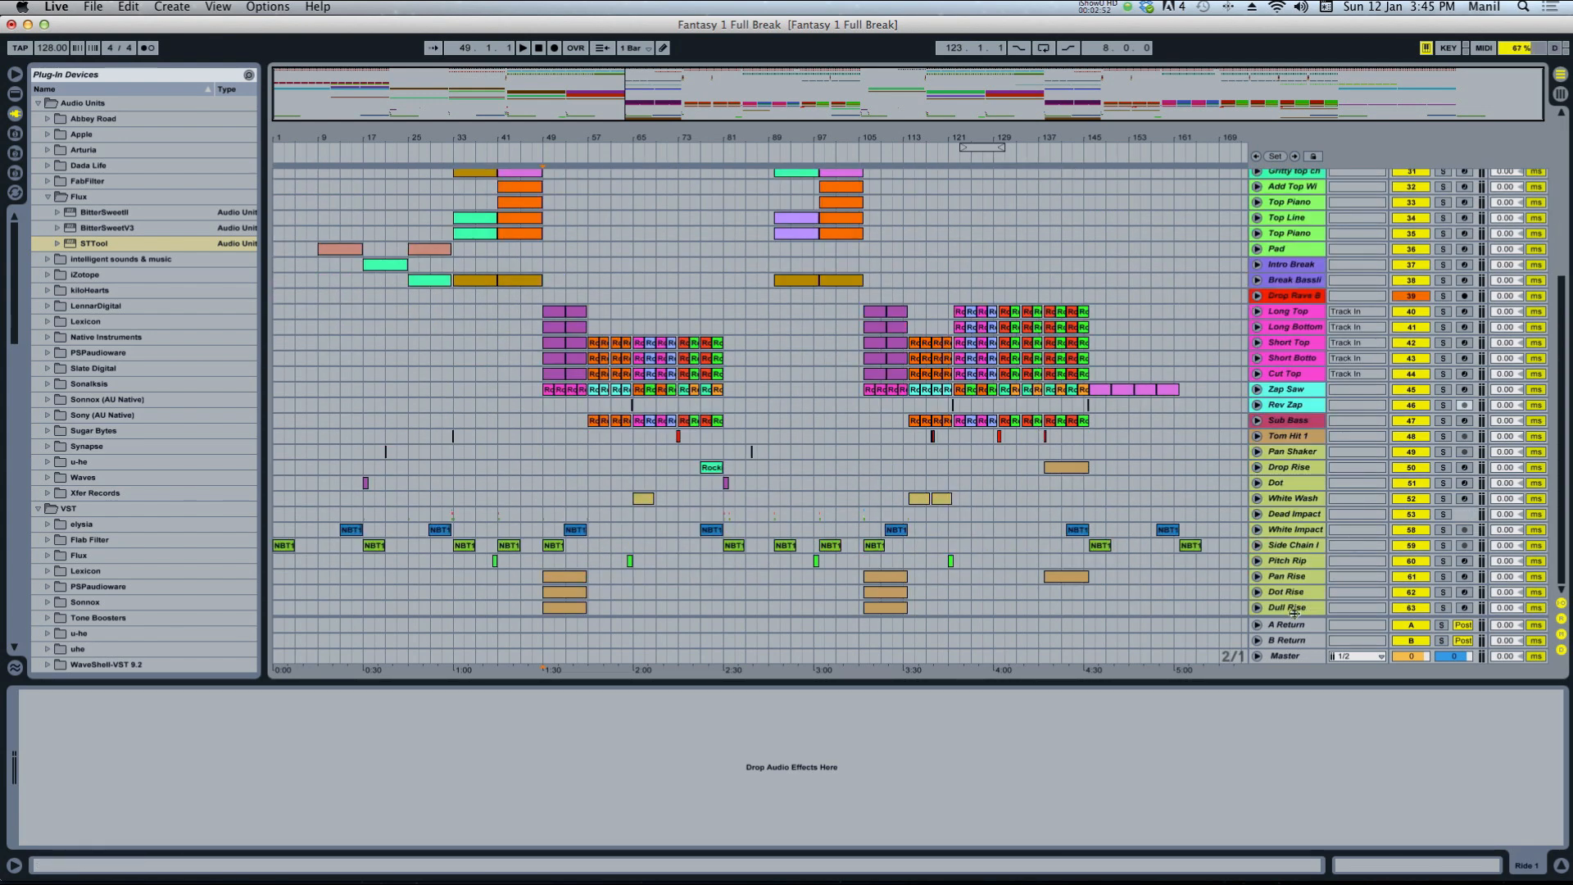
{"action": "left_click", "coordinate": [1293, 608]}
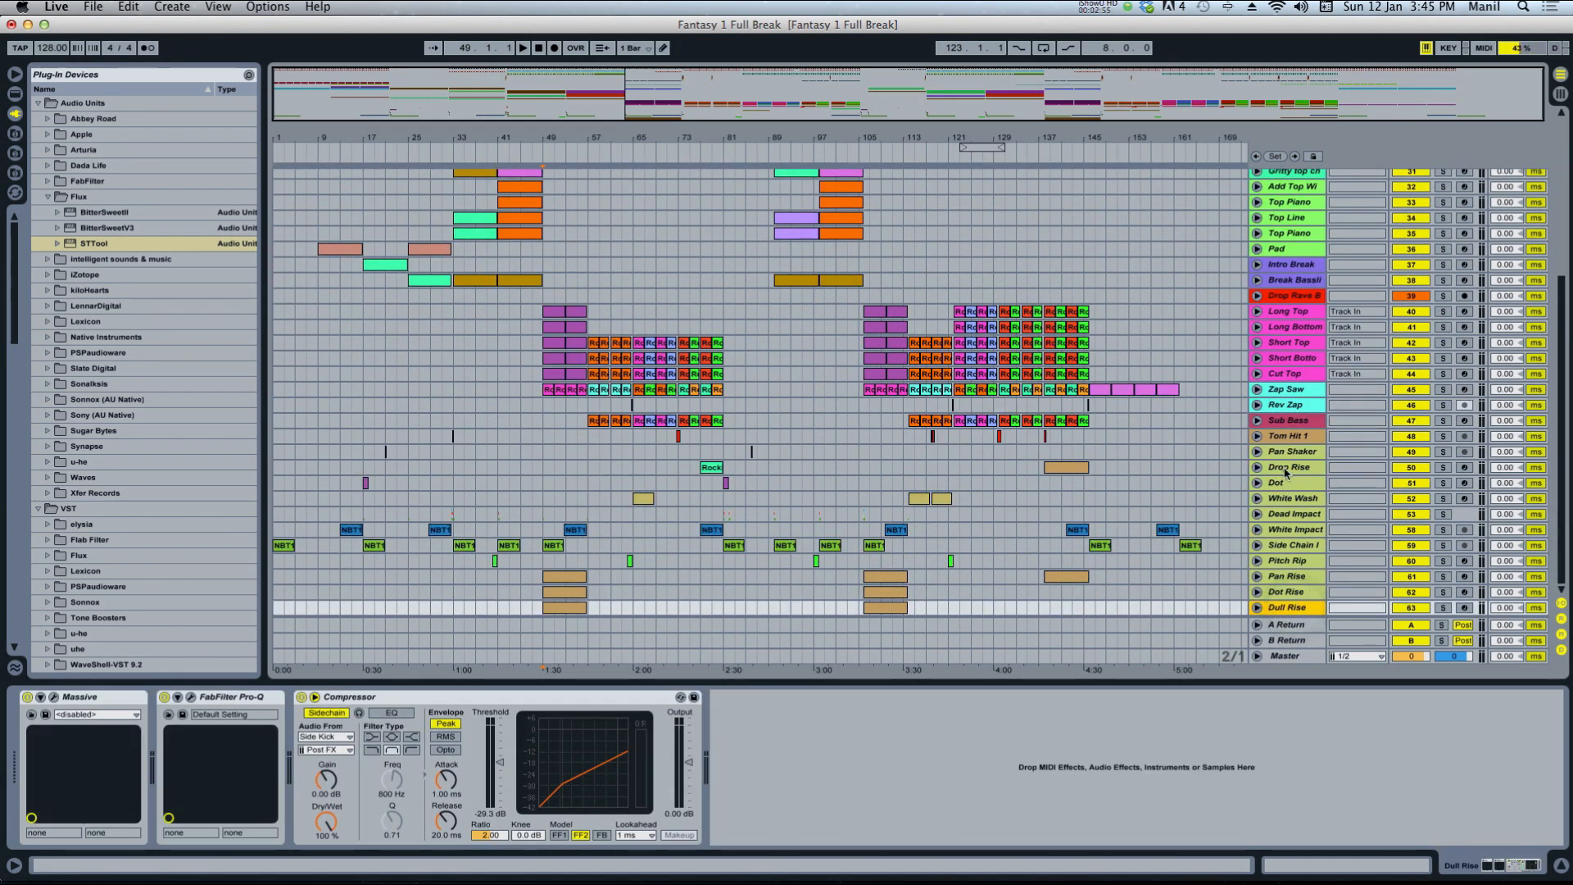
{"action": "left_click", "coordinate": [1286, 453]}
{"action": "left_click", "coordinate": [1296, 603], "text": "shift"}
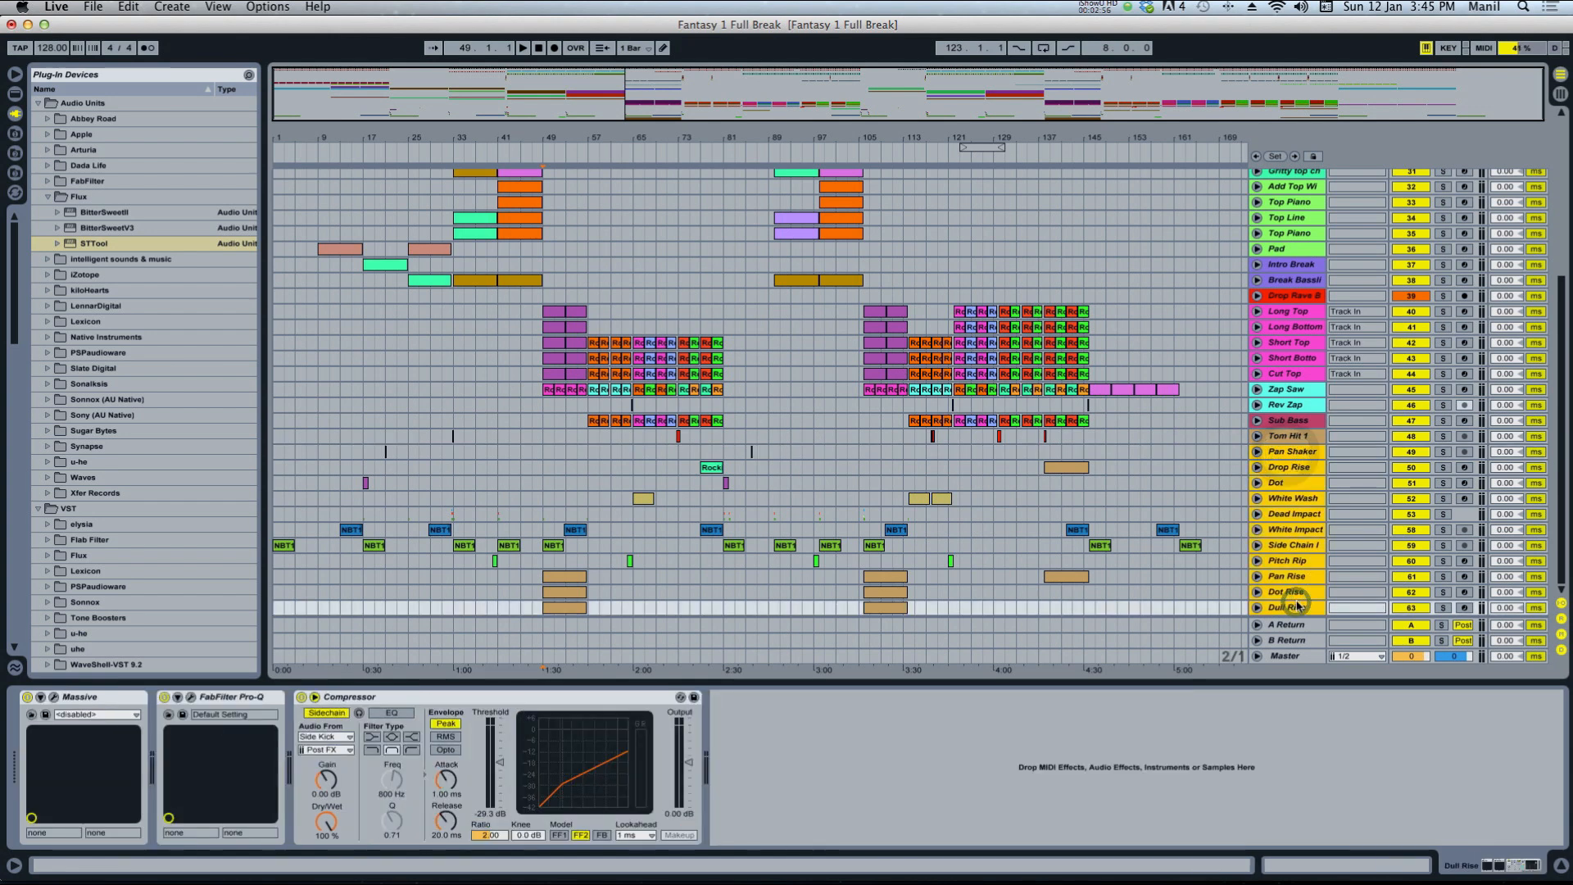
{"action": "scroll", "coordinate": [1335, 516], "scroll_direction": "up", "scroll_amount": 6}
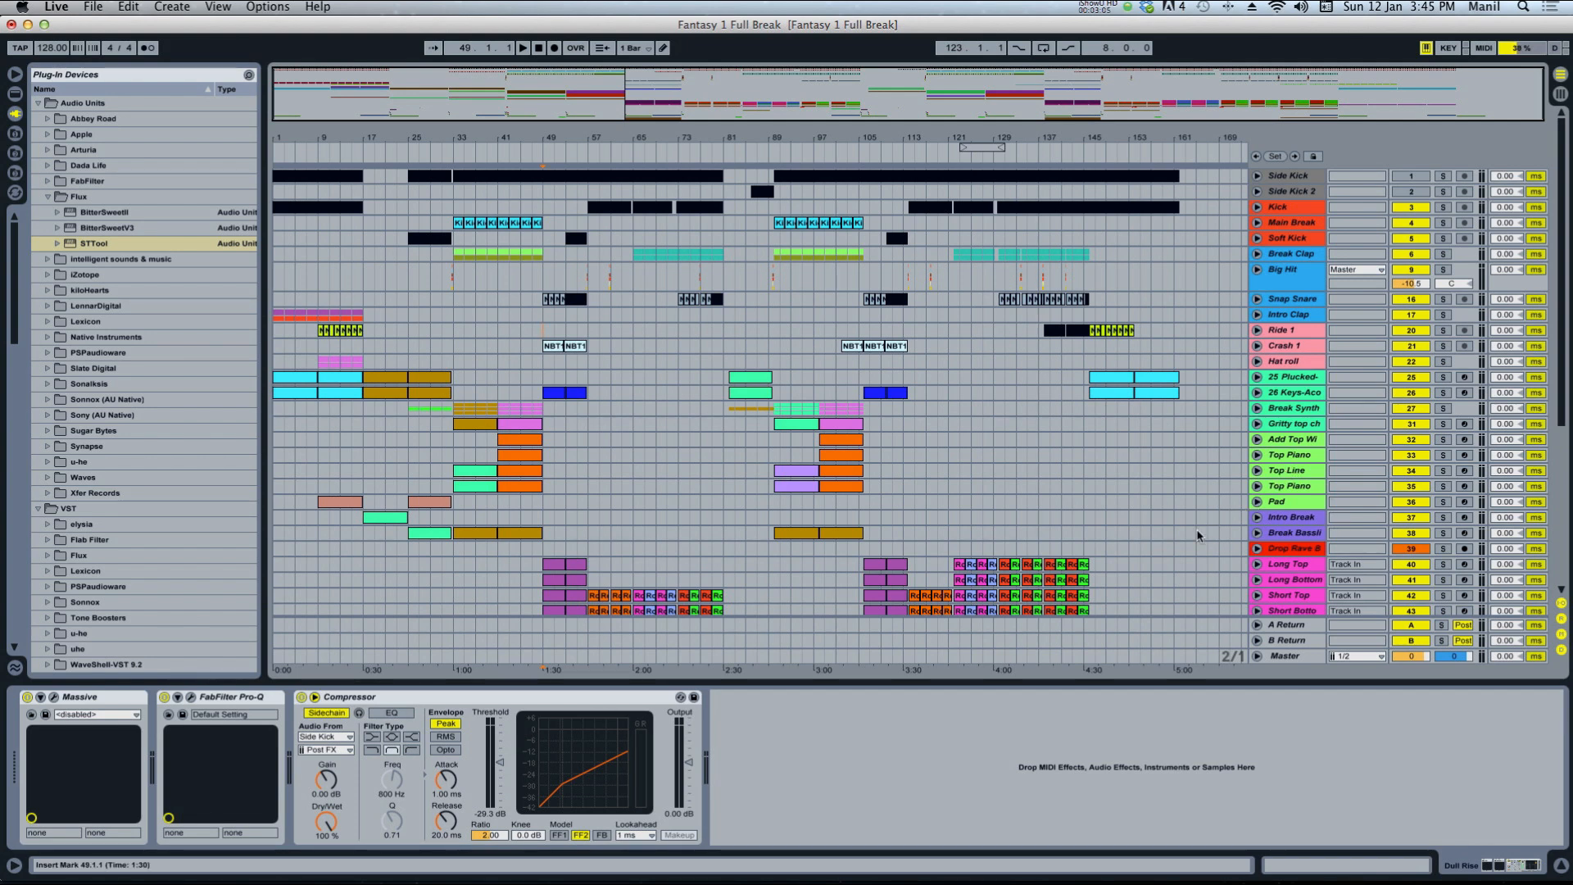
Inspect the device chains of the Big Hit, 26 Keys-Acoustic and Break Synth tracks at bar 33.
{"action": "scroll", "coordinate": [1196, 534], "scroll_direction": "down", "scroll_amount": 5}
{"action": "scroll", "coordinate": [1188, 539], "scroll_direction": "up", "scroll_amount": 5}
{"action": "left_click", "coordinate": [452, 284]}
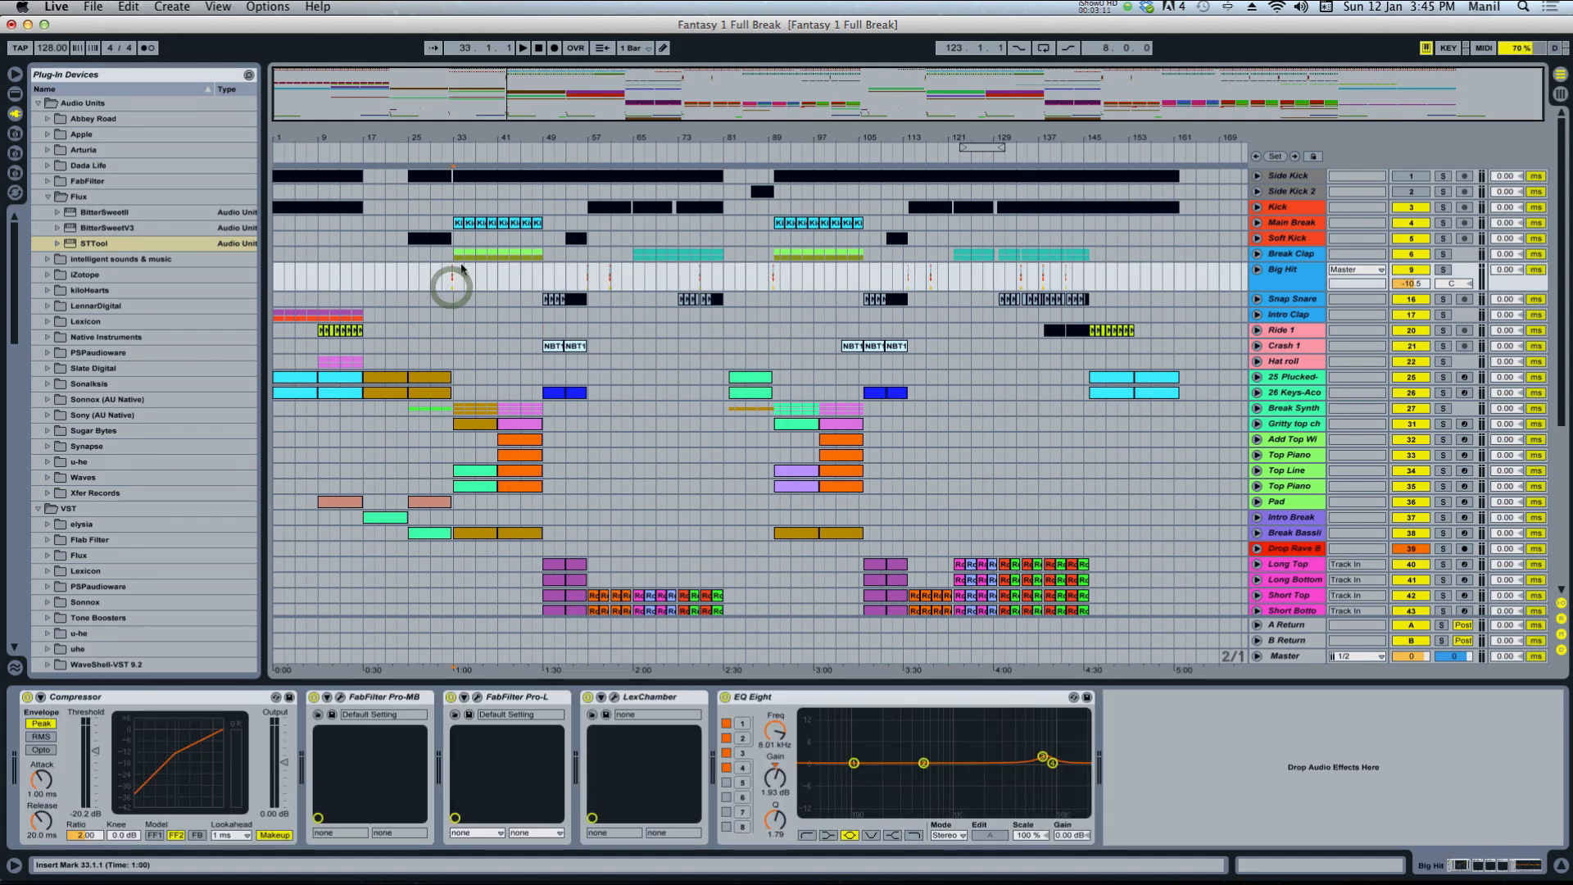
{"action": "left_click", "coordinate": [454, 397]}
{"action": "scroll", "coordinate": [454, 396], "scroll_direction": "down", "scroll_amount": 1}
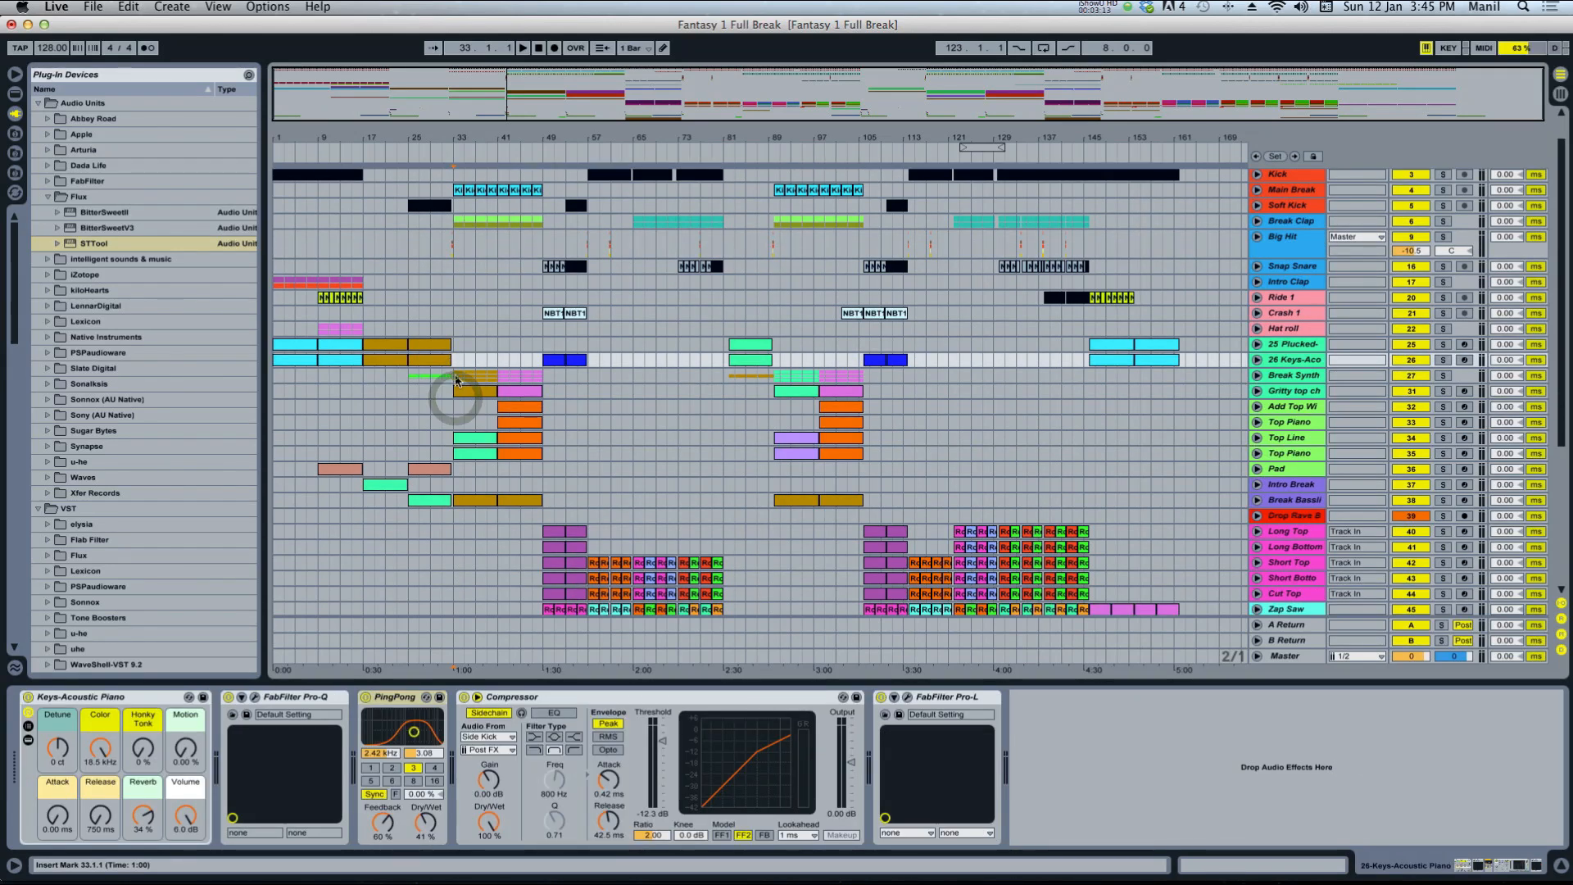
{"action": "left_click", "coordinate": [455, 376]}
{"action": "scroll", "coordinate": [749, 766], "scroll_direction": "left", "scroll_amount": 5}
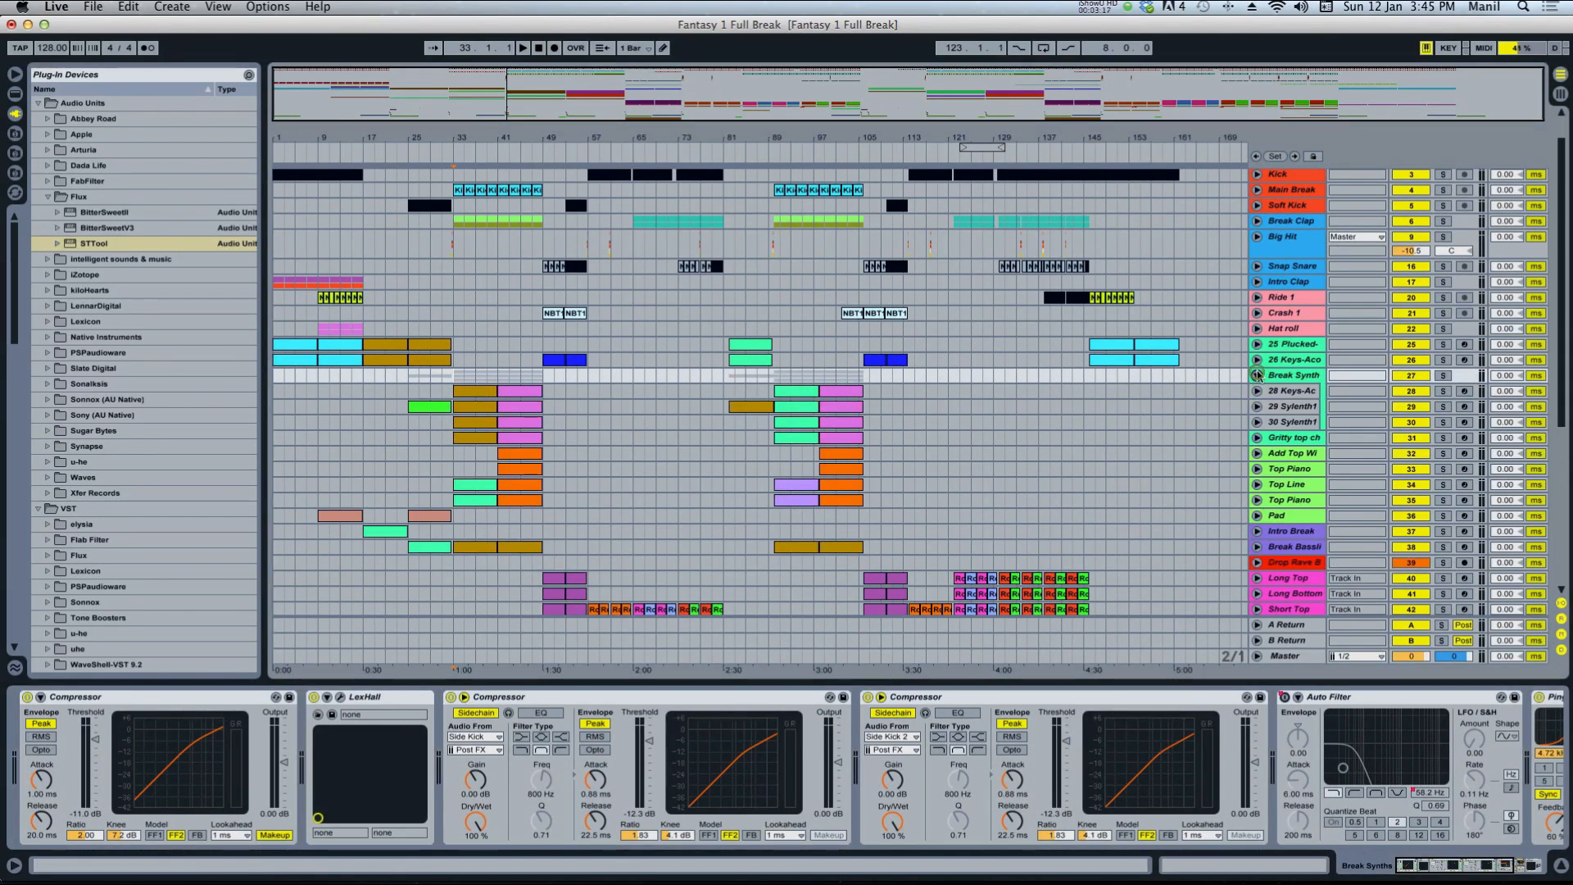
Expand the Break Synth group and open the FabFilter Pro-Q of its 28 Keys-Acoustic track.
{"action": "left_click", "coordinate": [1255, 376]}
{"action": "left_click", "coordinate": [469, 397]}
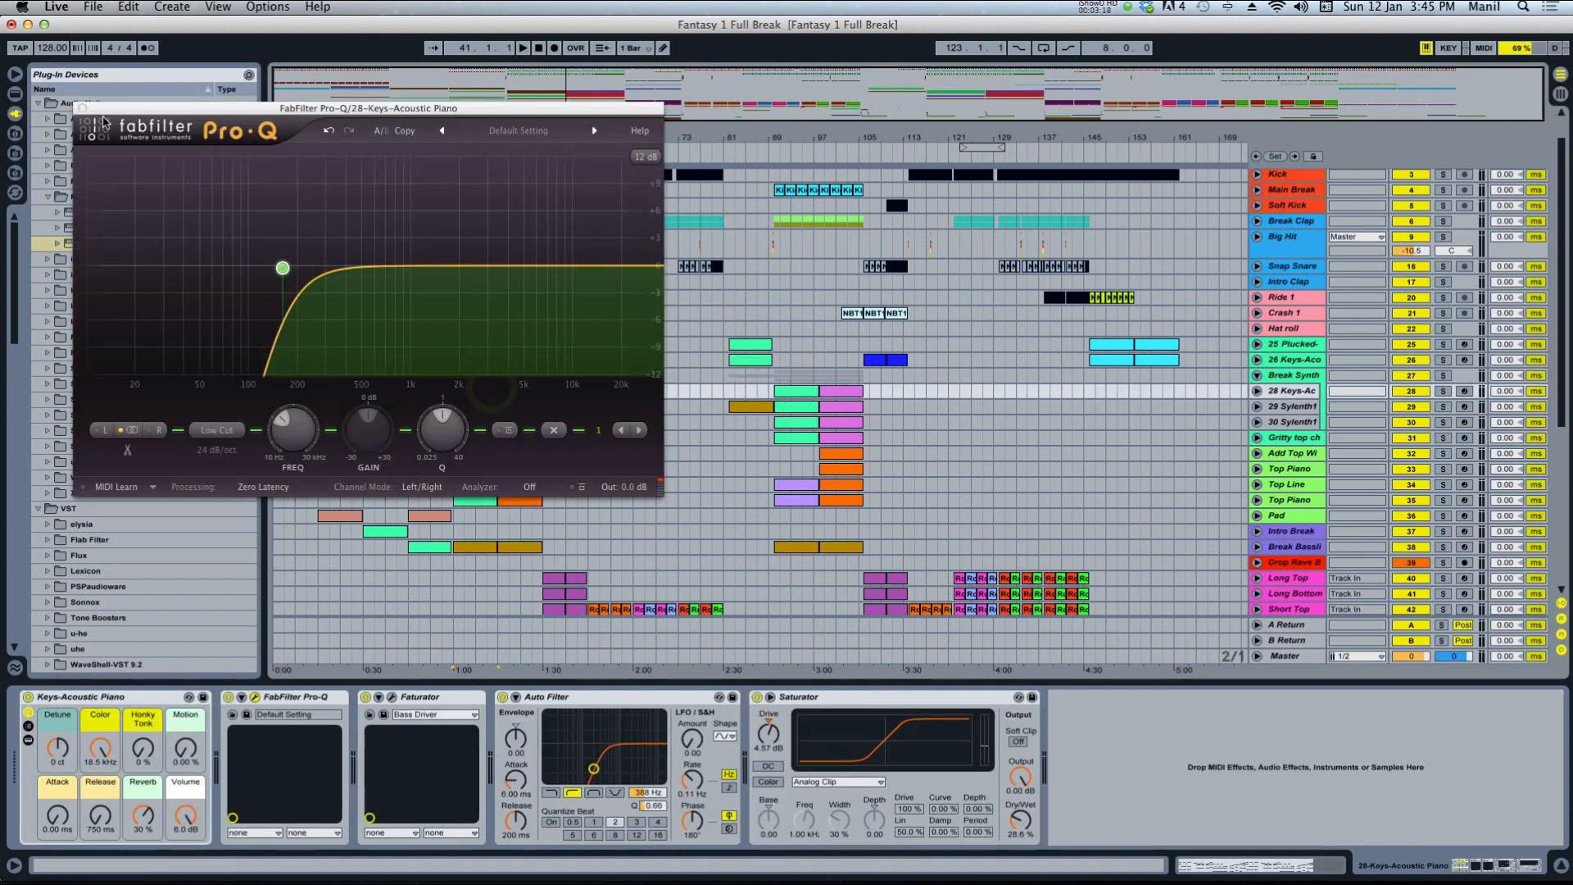
Close the equalizer window, solo the Break Synth group and play it from bar 33.
{"action": "left_click", "coordinate": [83, 109]}
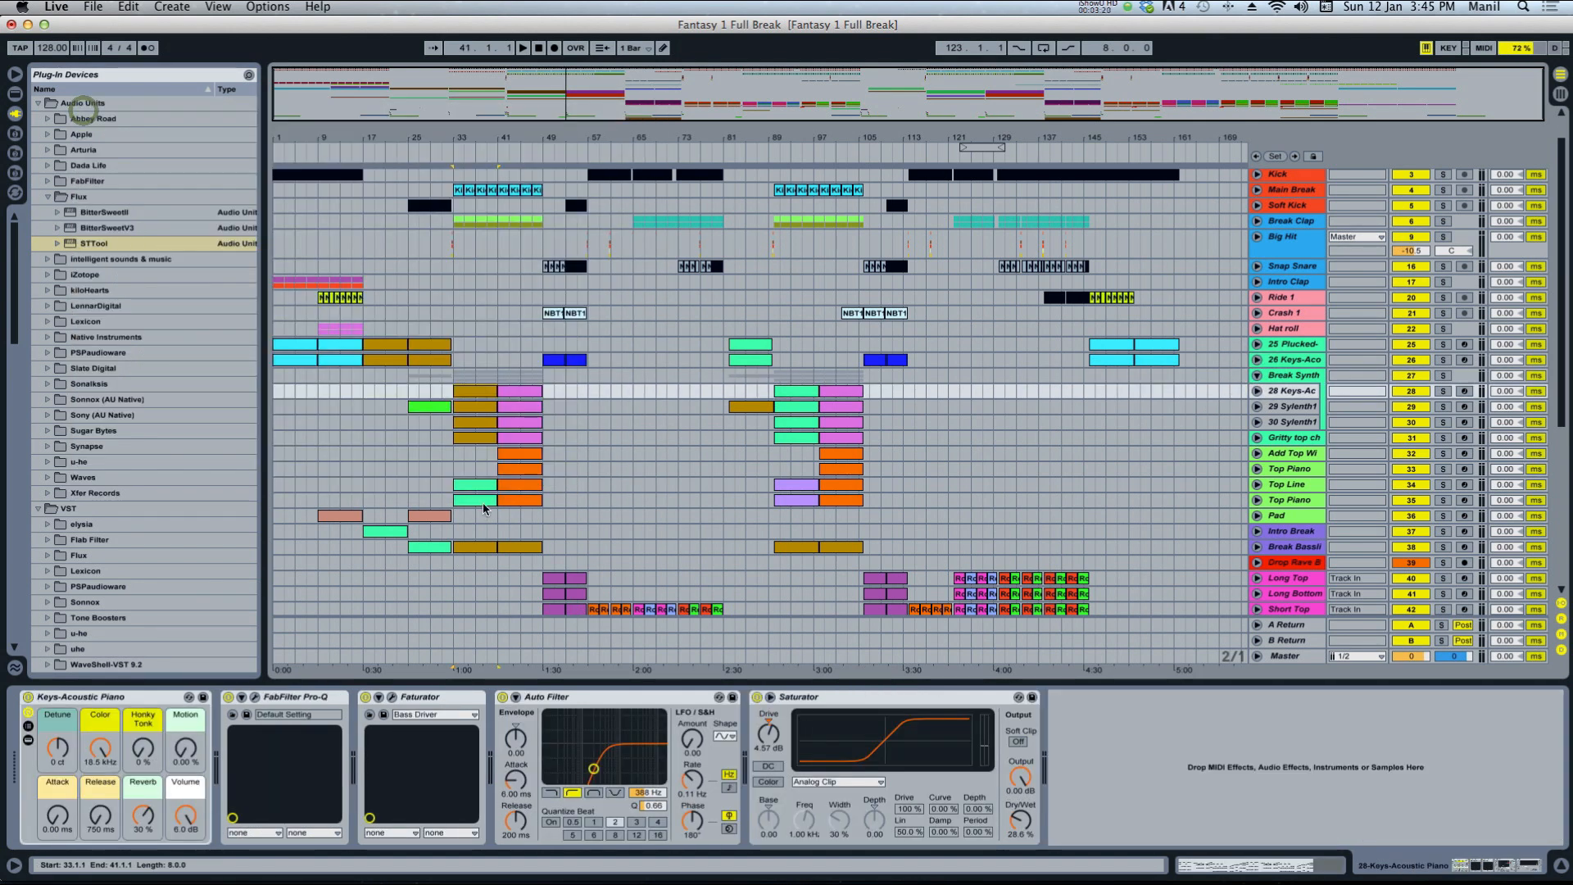
{"action": "left_click", "coordinate": [474, 548]}
{"action": "left_click", "coordinate": [482, 378]}
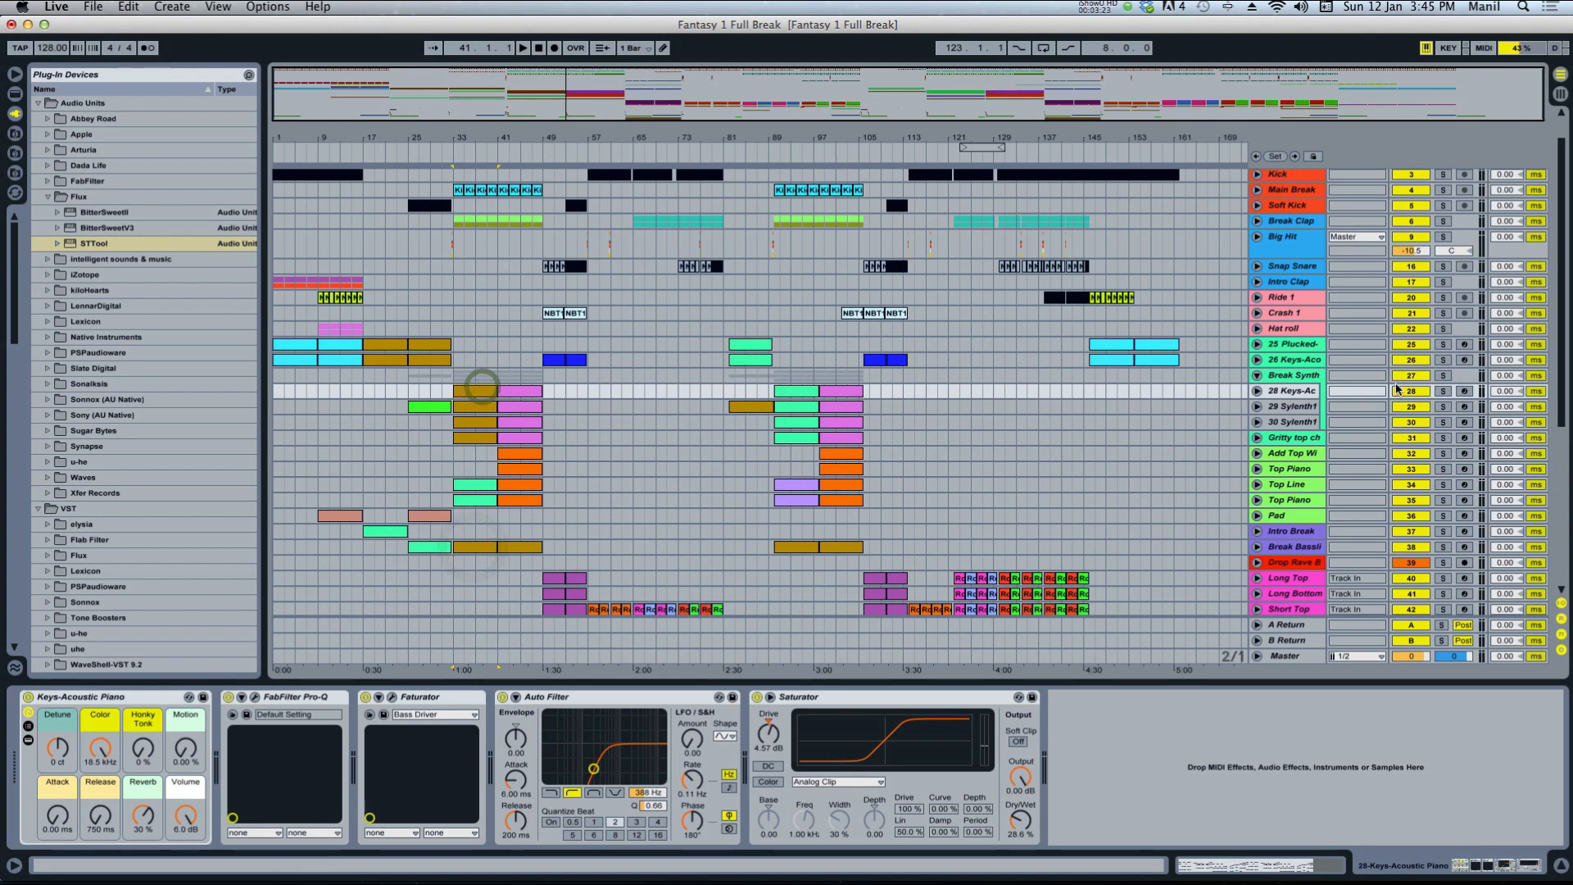
{"action": "left_click", "coordinate": [1435, 376]}
{"action": "key", "text": "space"}
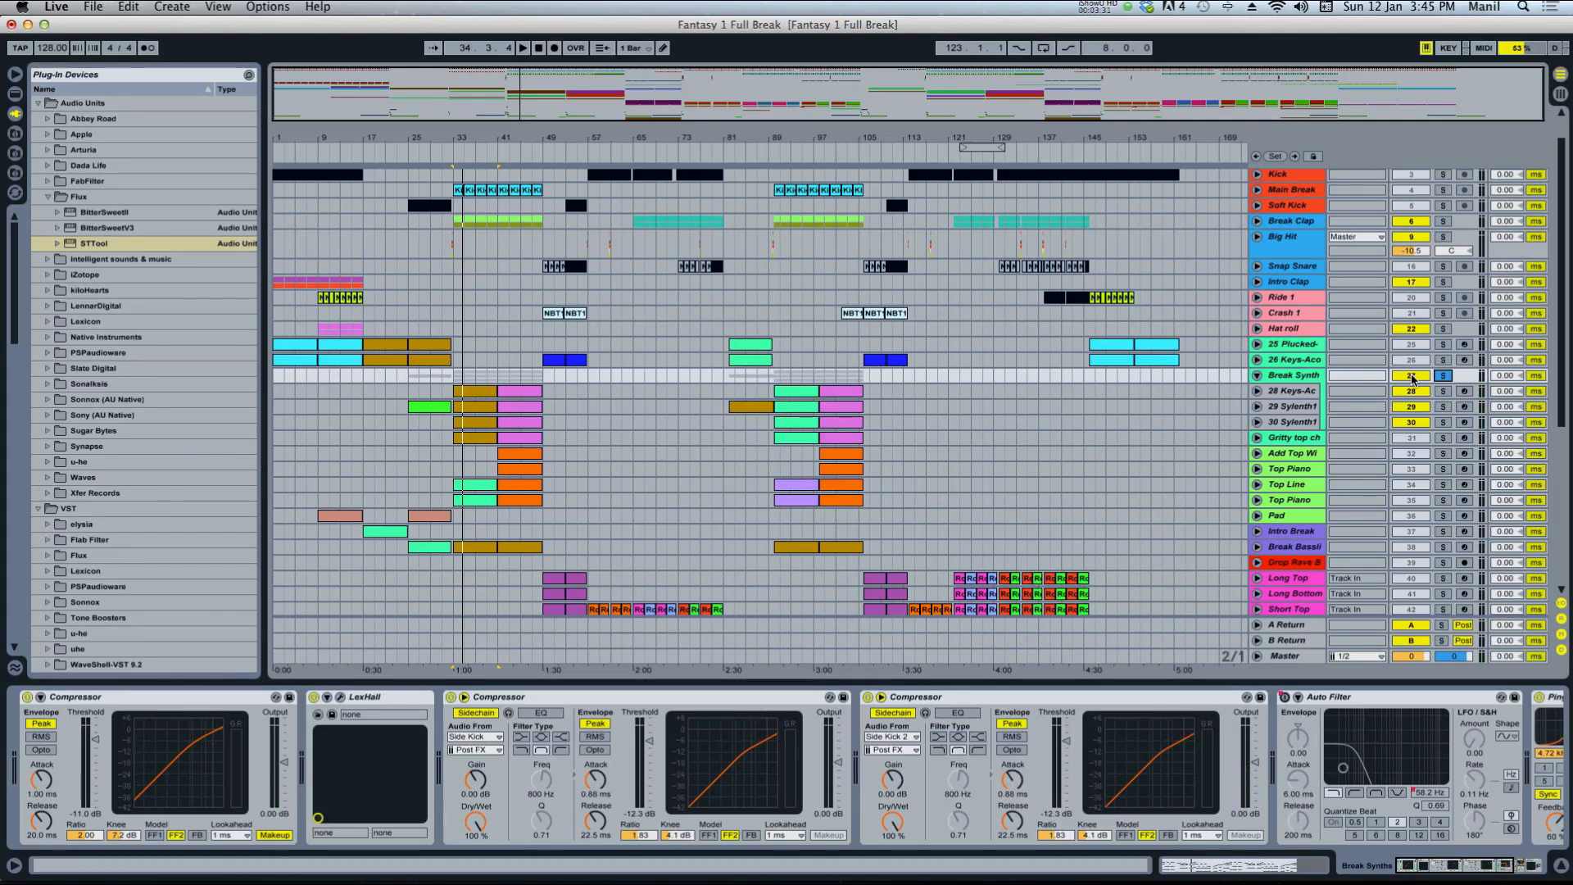
Examine the MIDI notes of the 28 Keys-Acoustic clip at bar 33, and return to the track's device chain.
{"action": "left_click", "coordinate": [475, 390]}
{"action": "left_click", "coordinate": [1249, 870]}
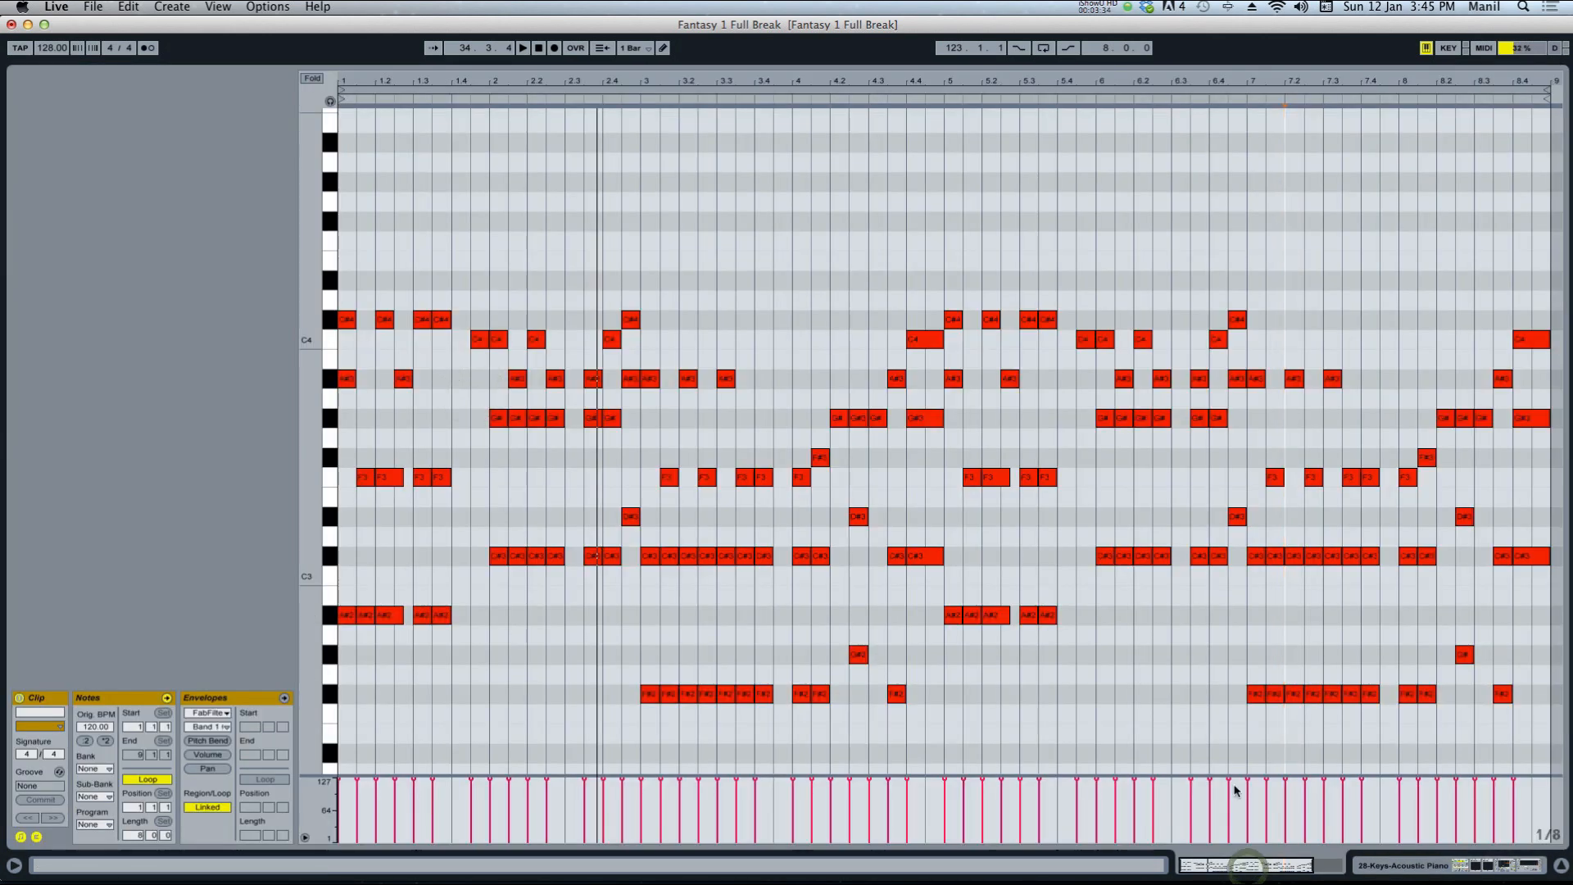
{"action": "left_click_drag", "start_coordinate": [1245, 864], "coordinate": [1244, 847]}
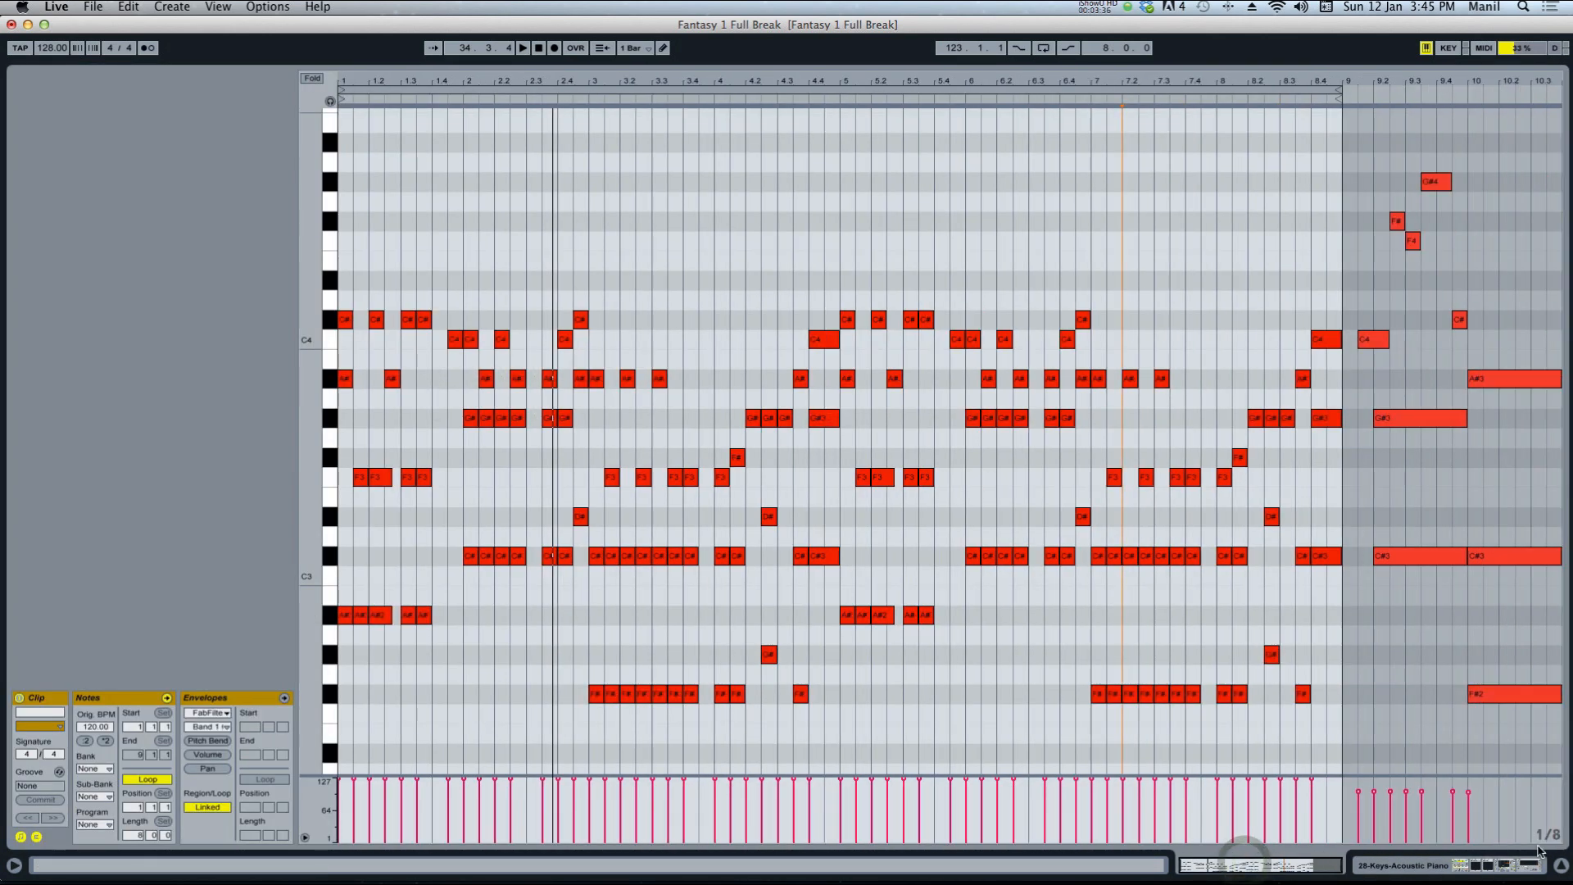
{"action": "left_click", "coordinate": [1473, 866]}
{"action": "scroll", "coordinate": [522, 488], "scroll_direction": "up", "scroll_amount": 5}
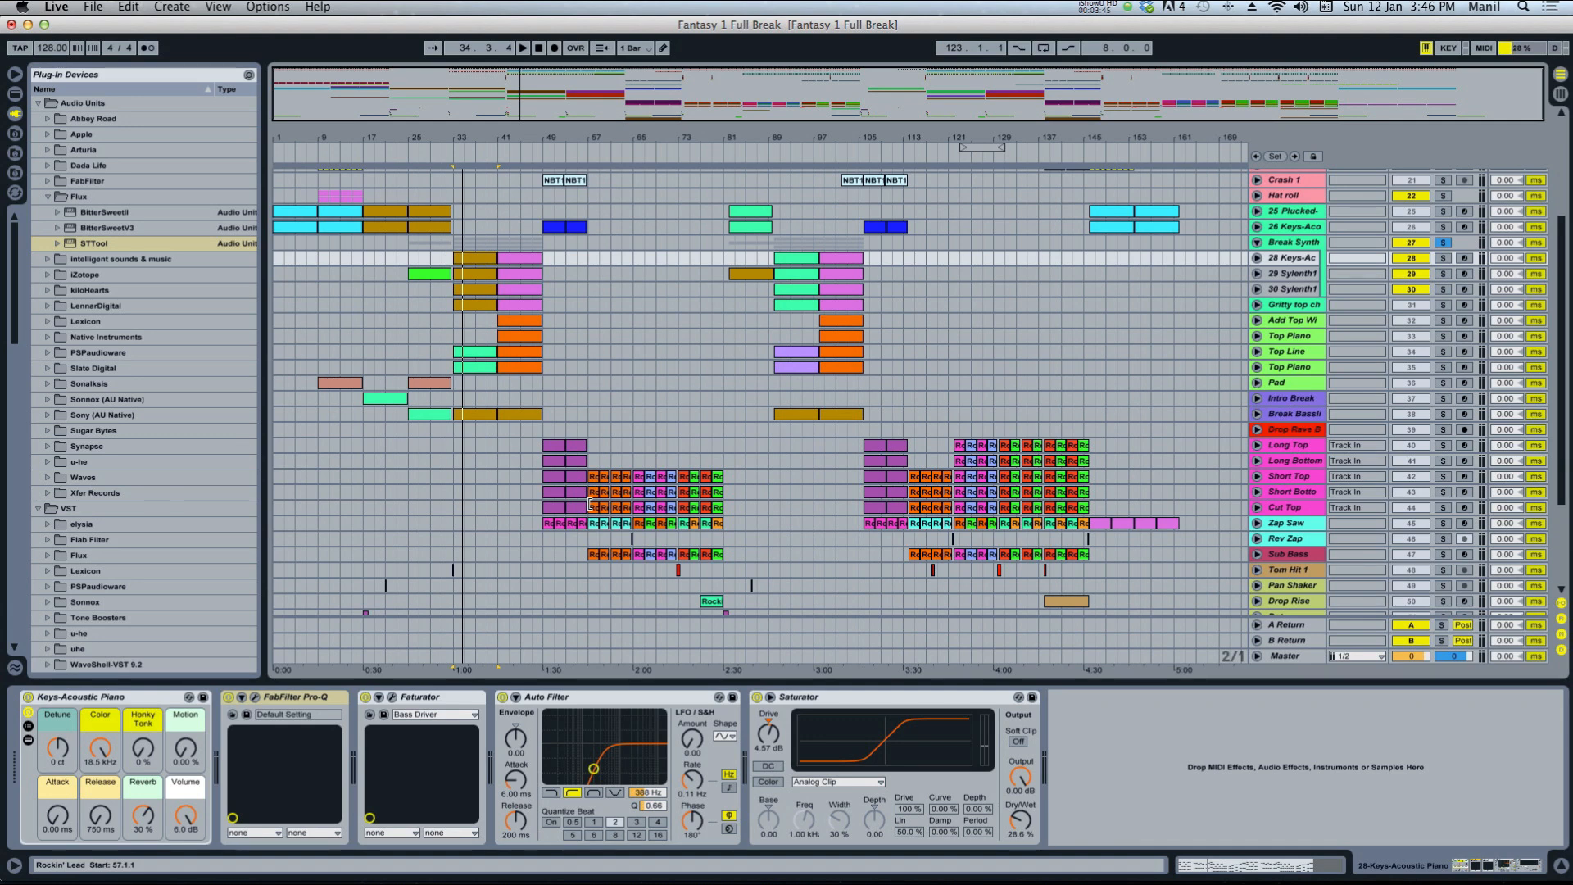
Solo and play the 28 Keys-Acoustic track, and review its Pro-Q, Auto Filter and Saturator devices.
{"action": "left_click", "coordinate": [292, 696]}
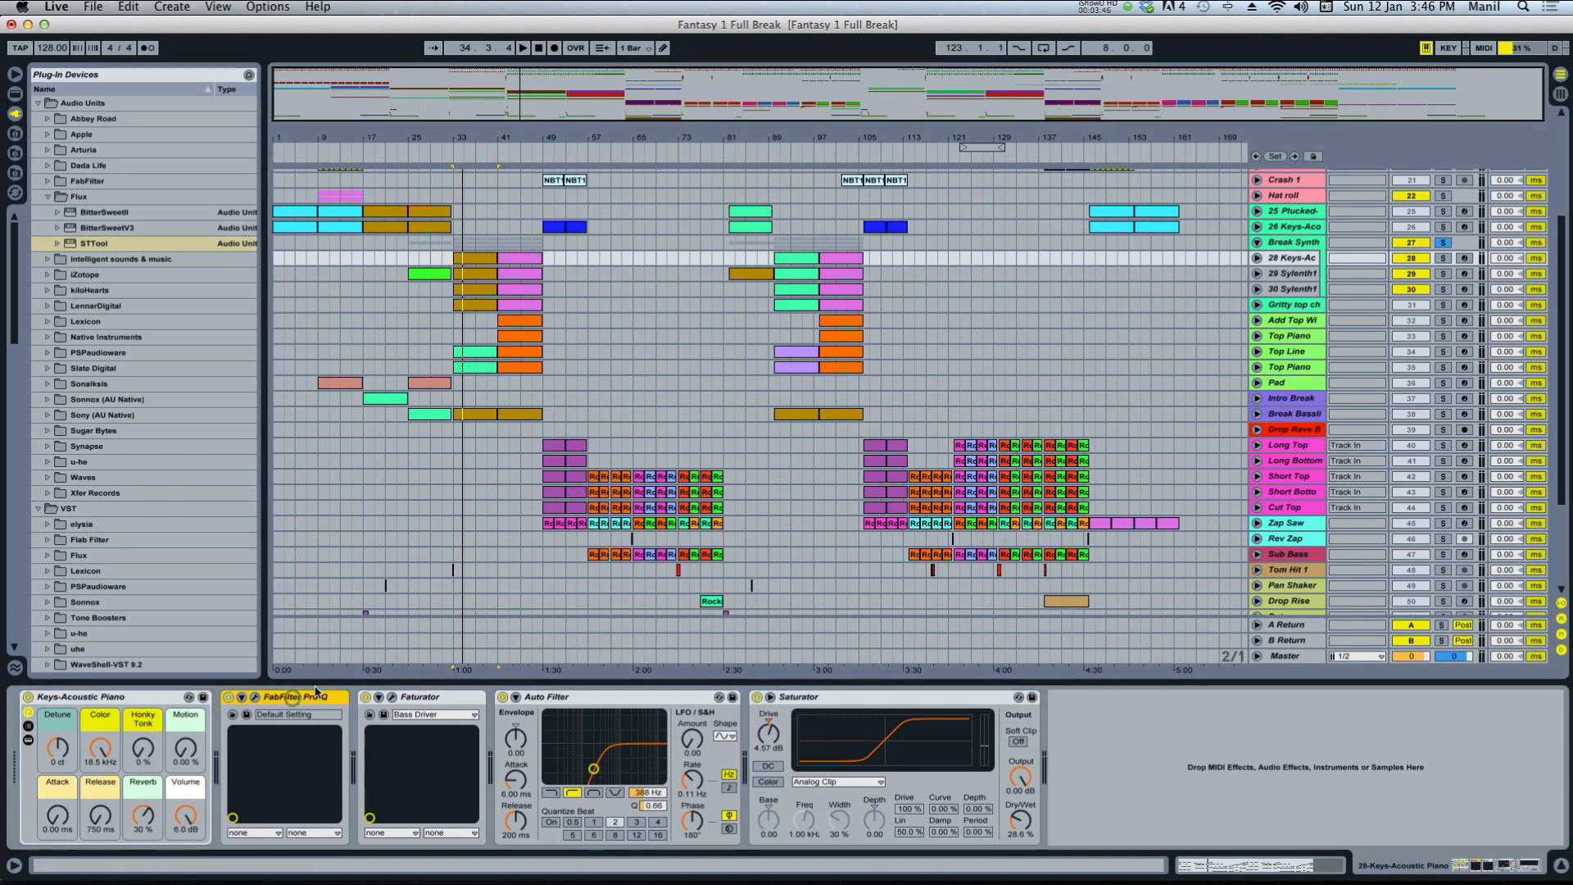
{"action": "left_click", "coordinate": [1444, 259]}
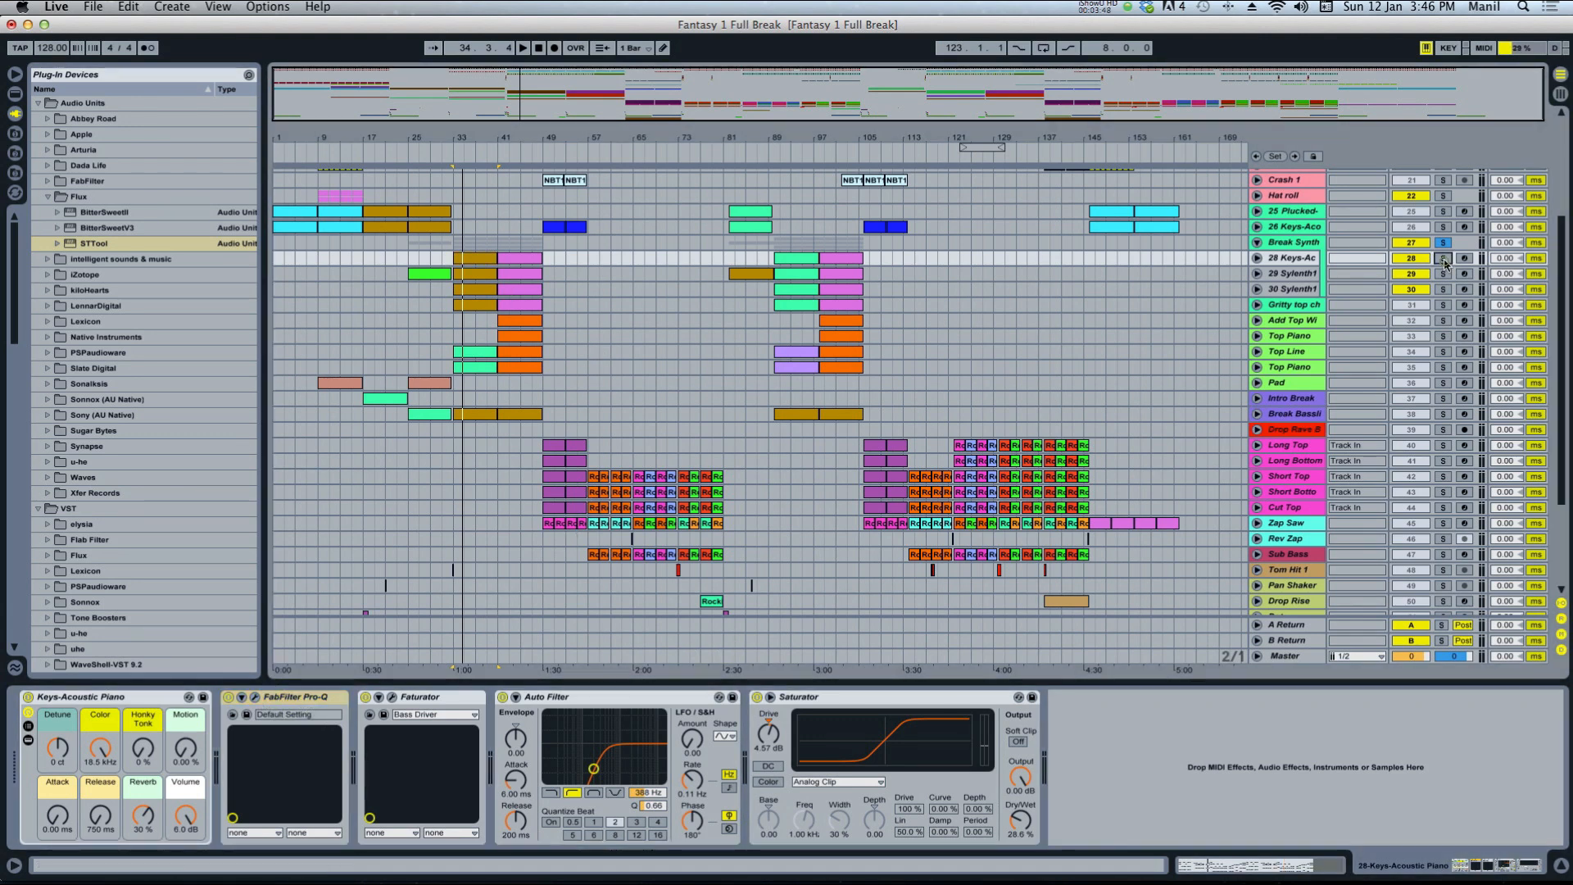
{"action": "key", "text": "space"}
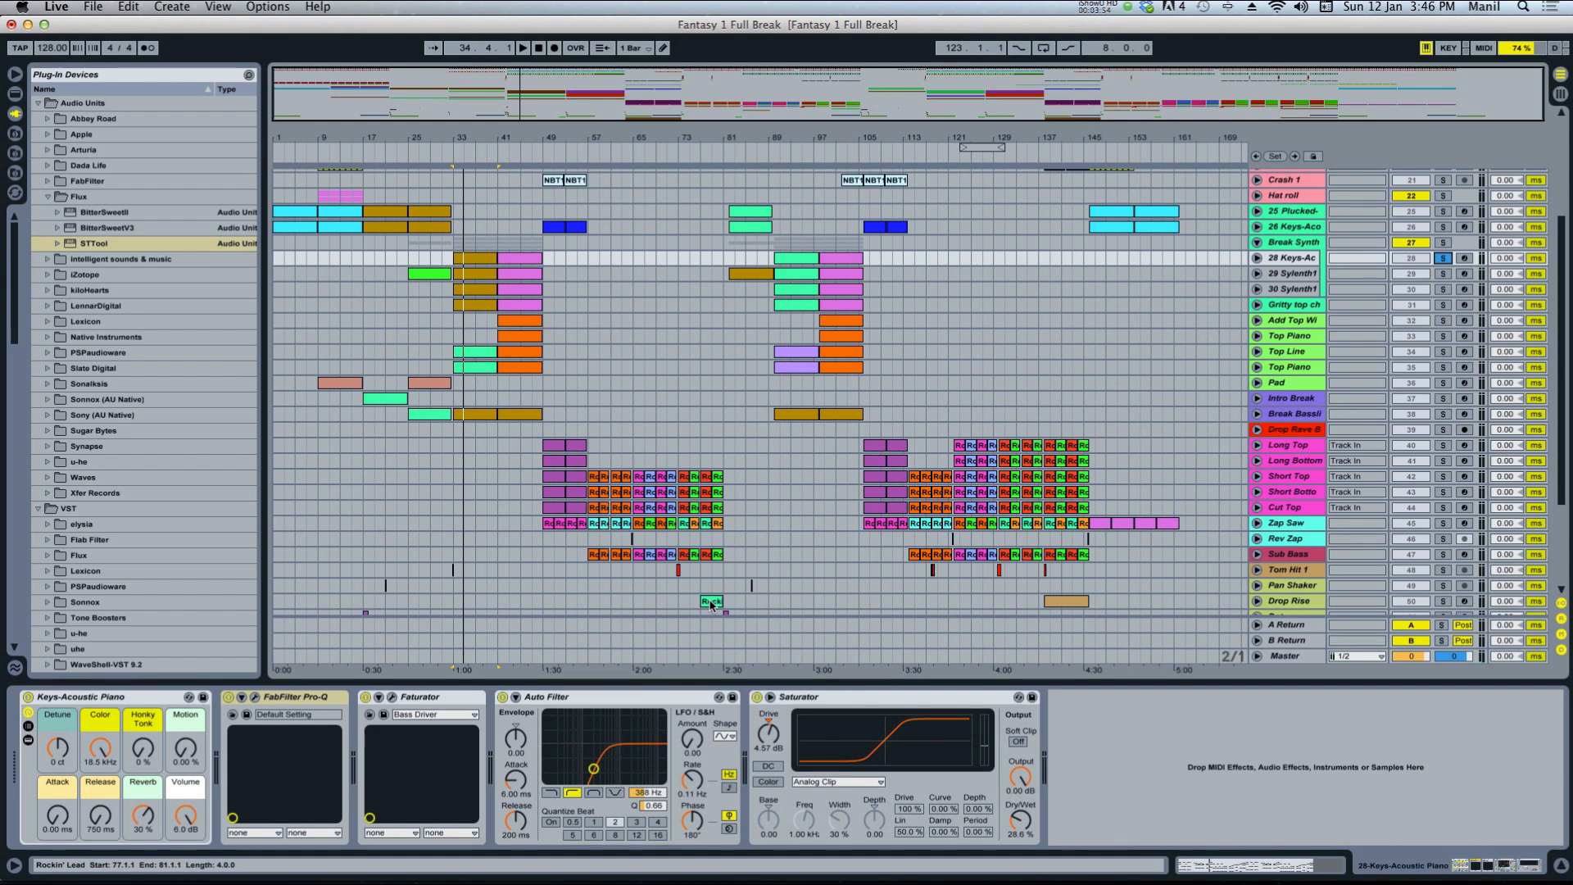
{"action": "left_click", "coordinate": [647, 696]}
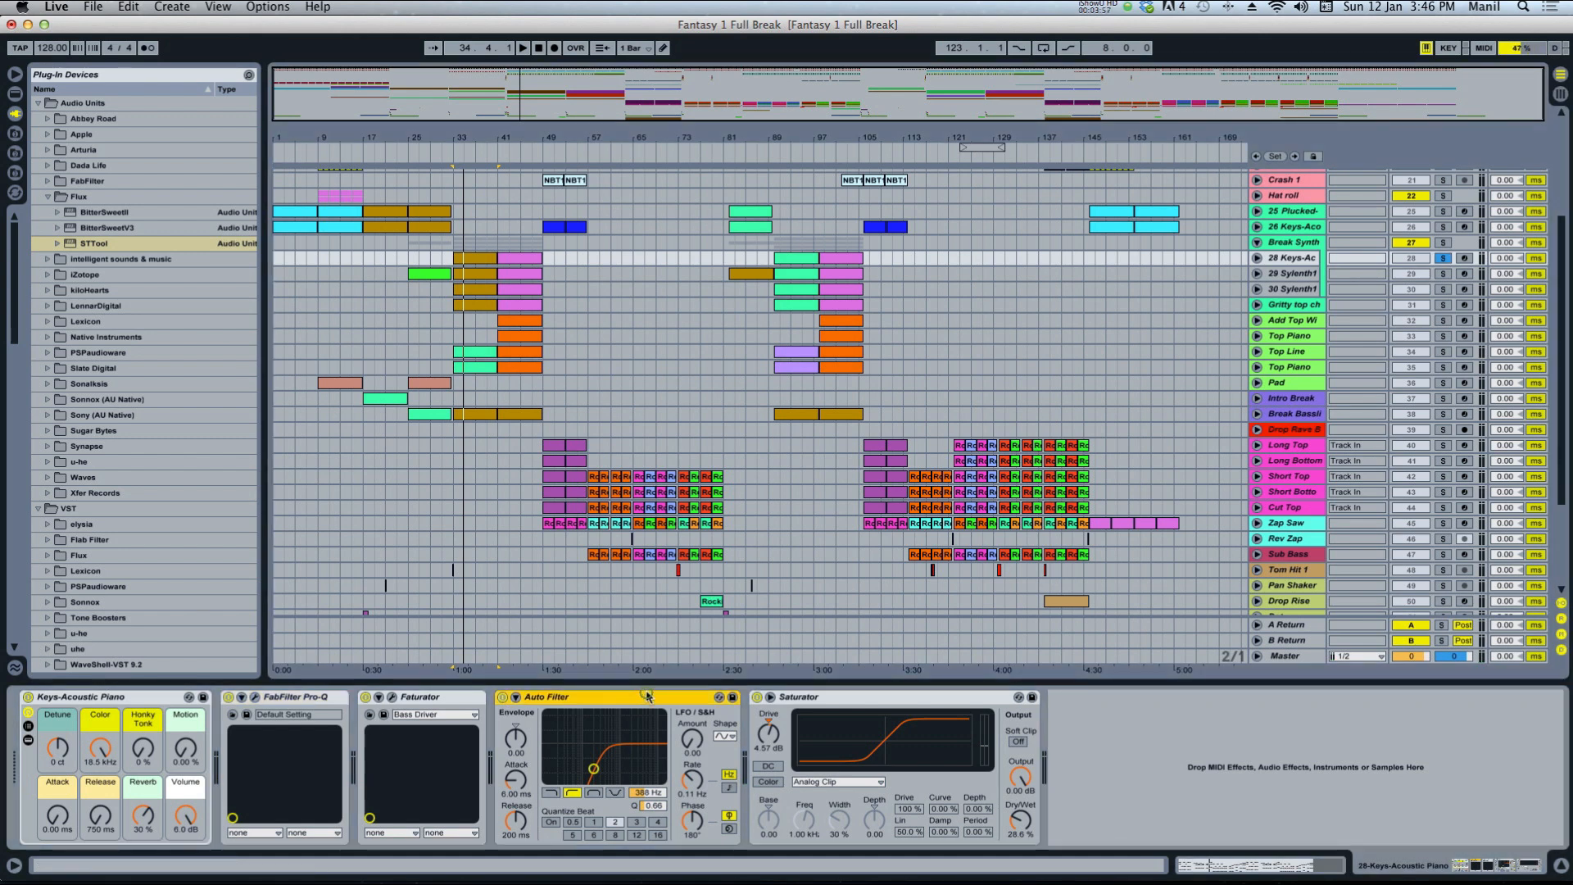
{"action": "left_click", "coordinate": [924, 696]}
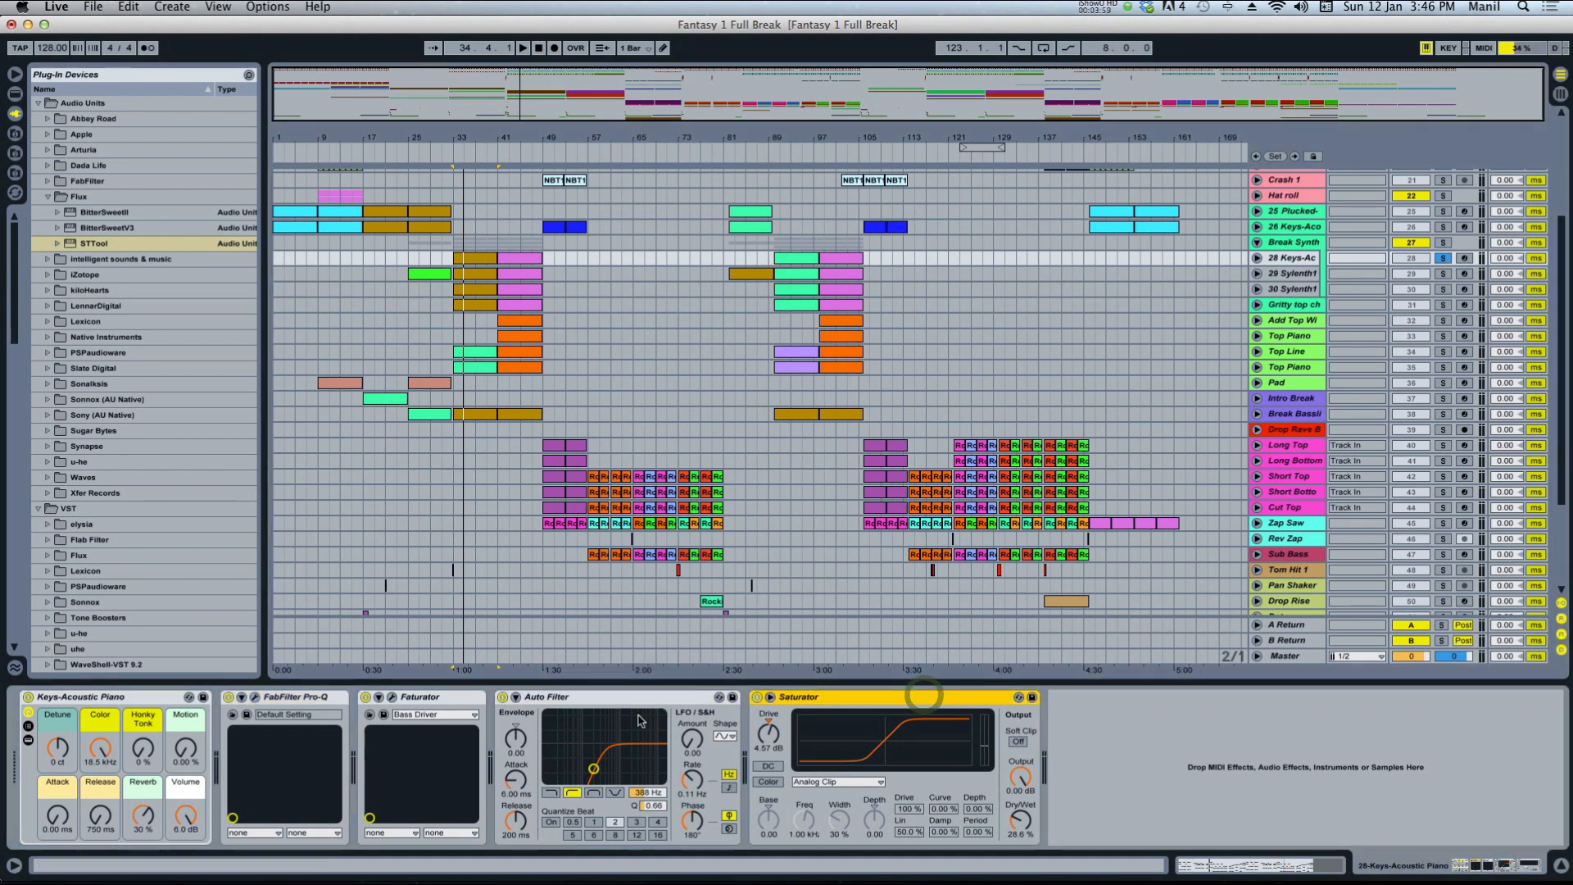
Open the 28 Keys-Acoustic track's Pro-Q and play the part with its low cut band soloed and unsoloed.
{"action": "left_click", "coordinate": [255, 696]}
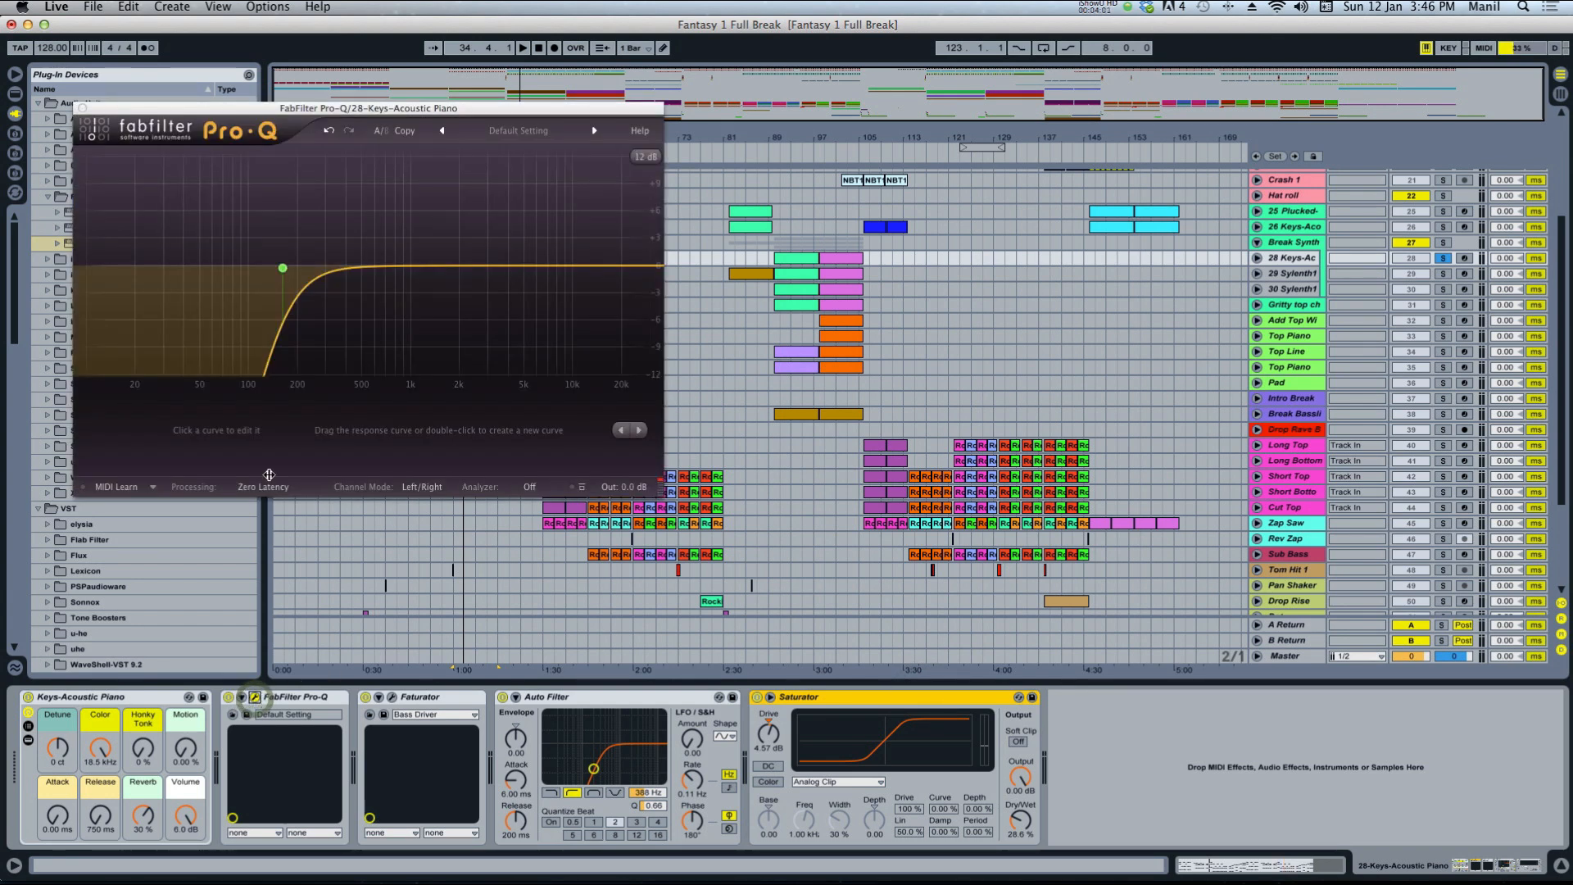
{"action": "left_click", "coordinate": [306, 244]}
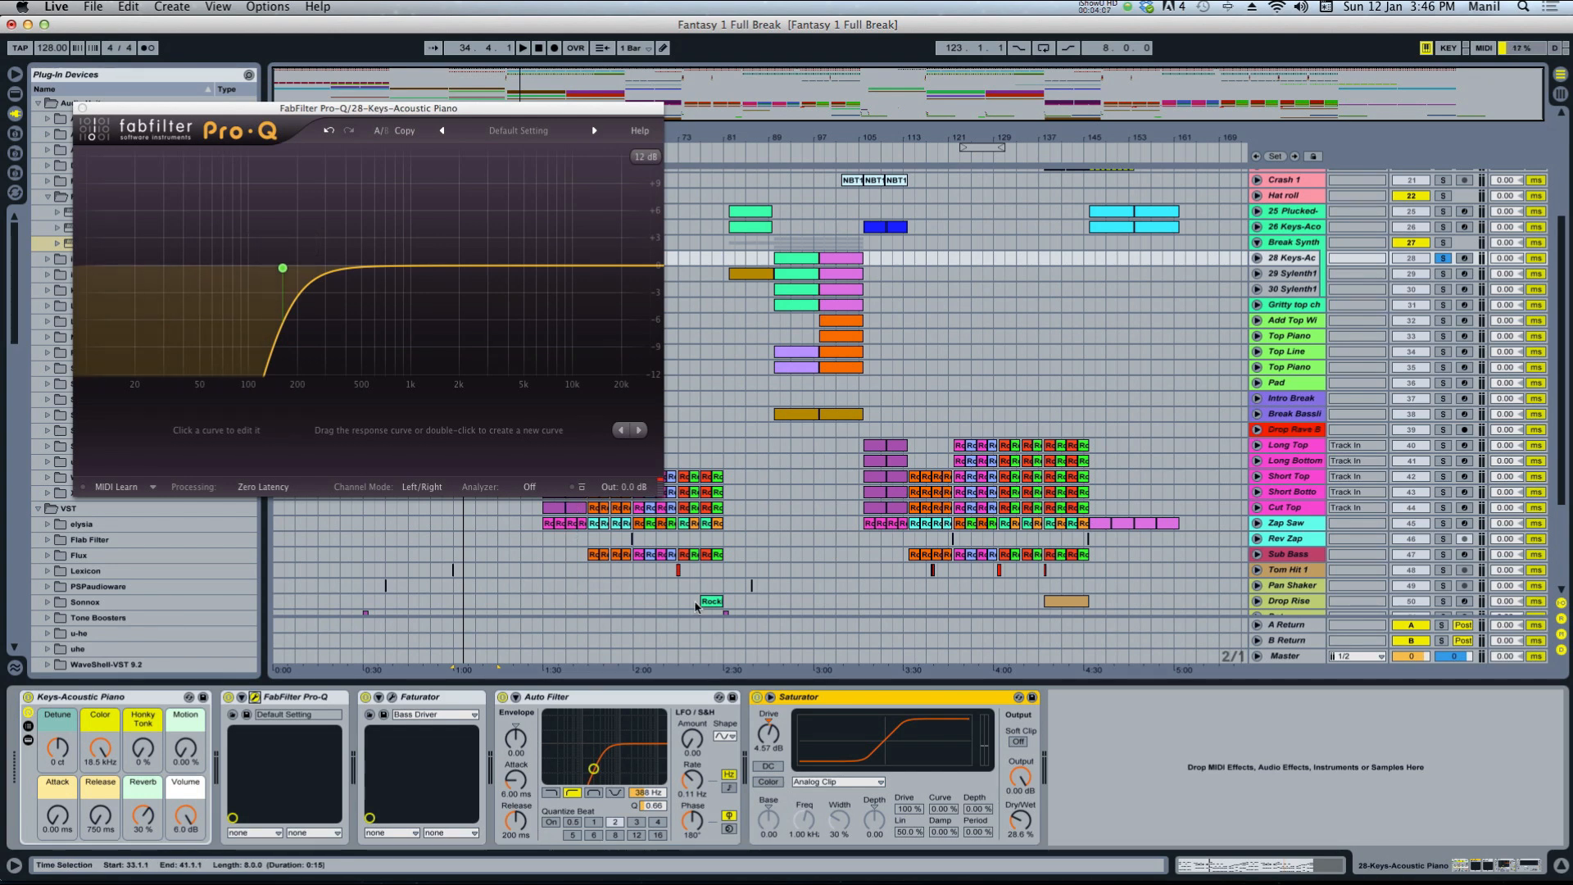
{"action": "mouse_move", "coordinate": [308, 248]}
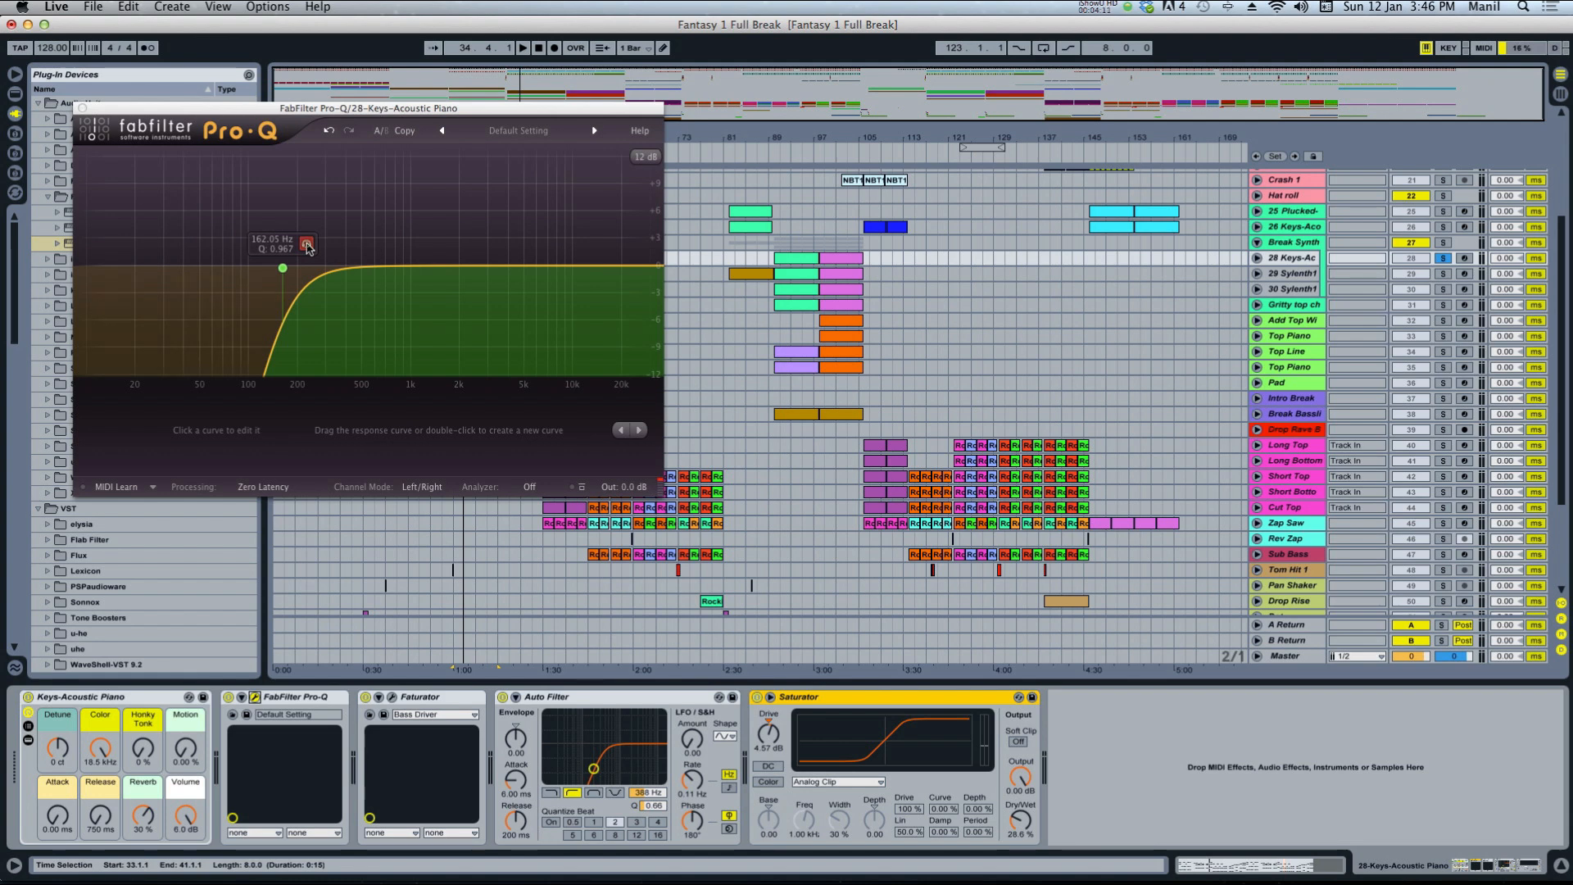
{"action": "left_click", "coordinate": [307, 248]}
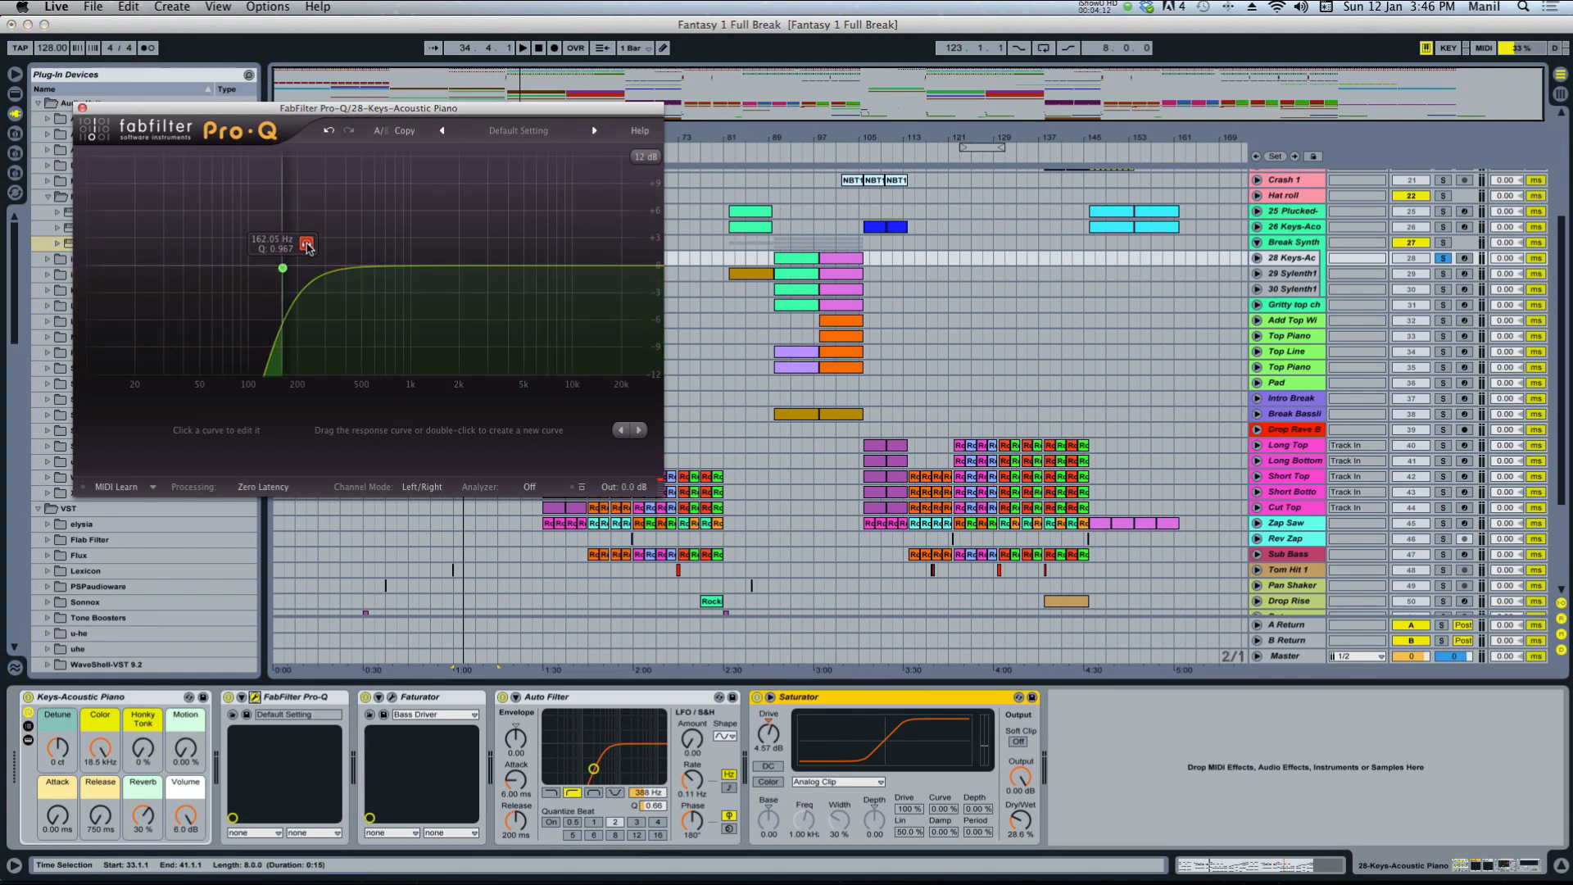
{"action": "key", "text": "space"}
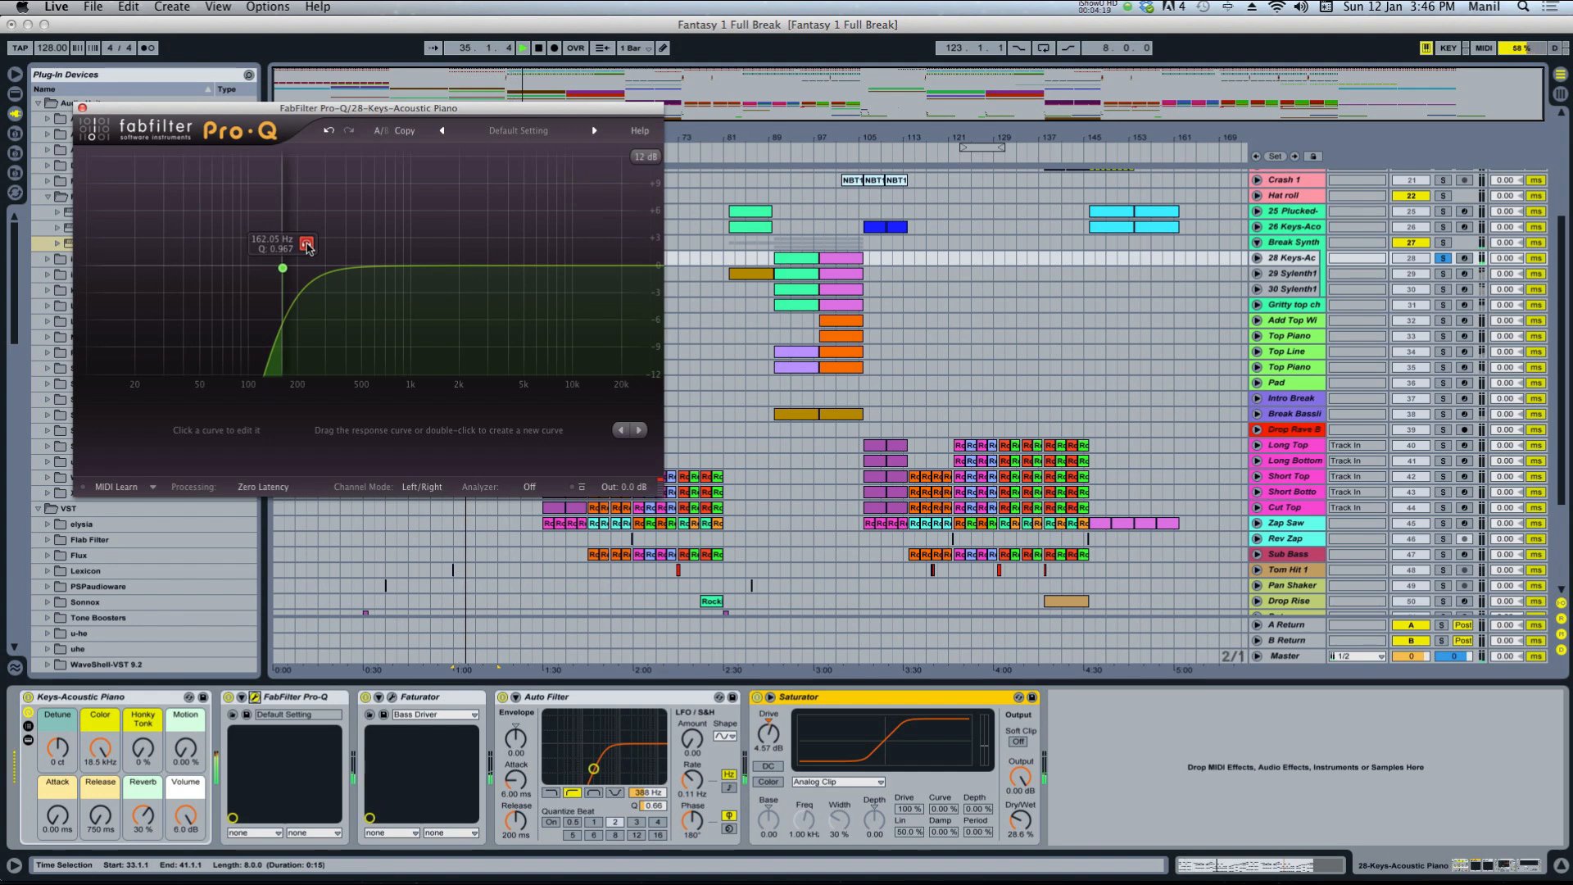
{"action": "left_click", "coordinate": [308, 246]}
{"action": "key", "text": "v"}
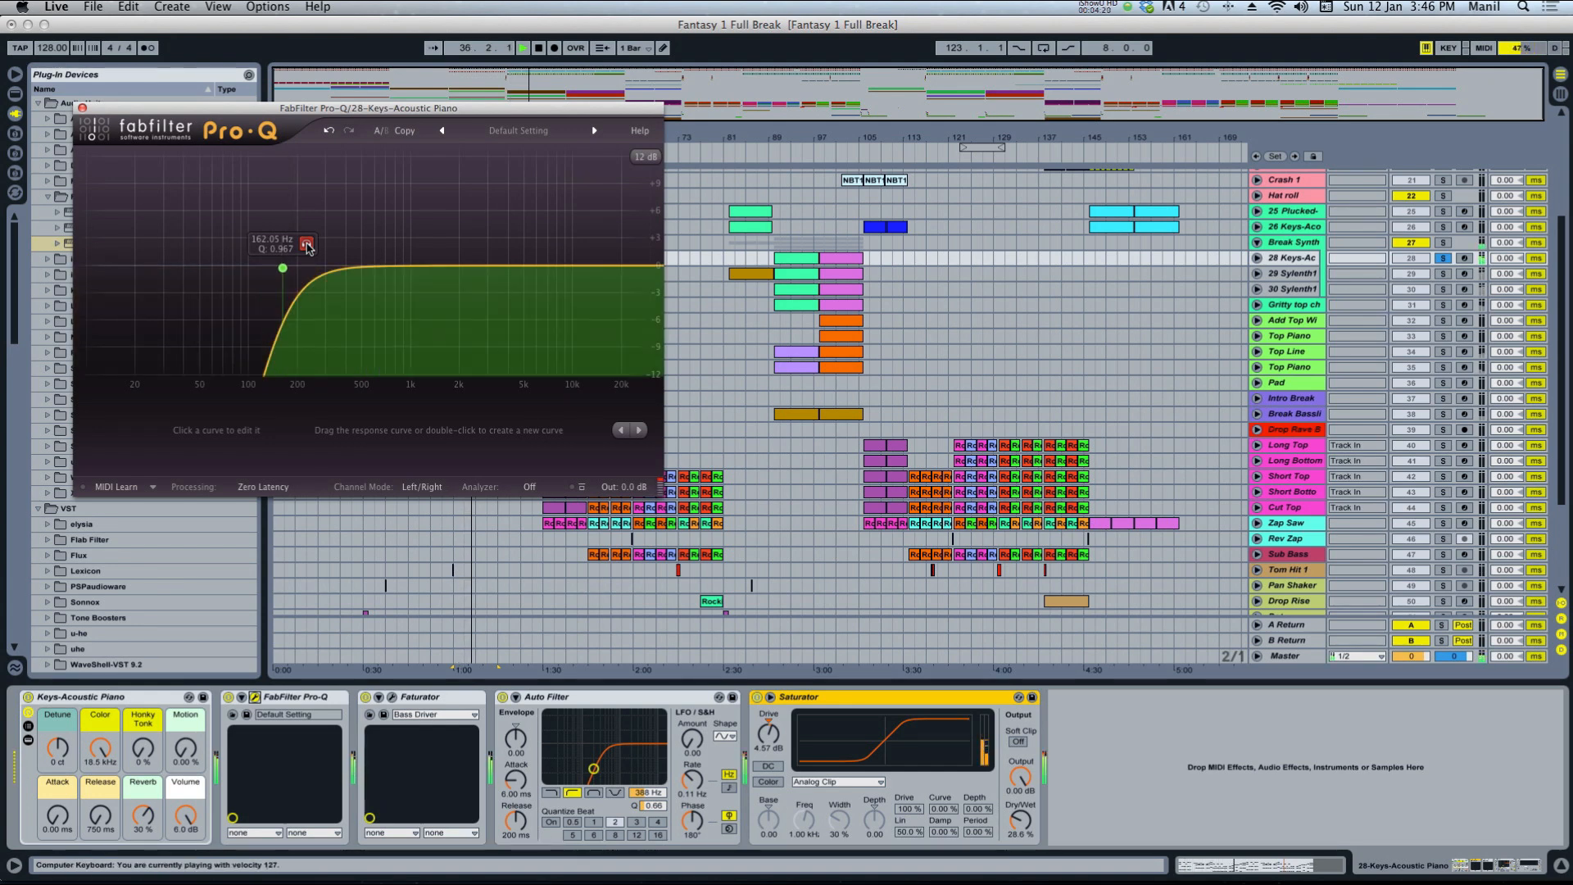
{"action": "key", "text": "space"}
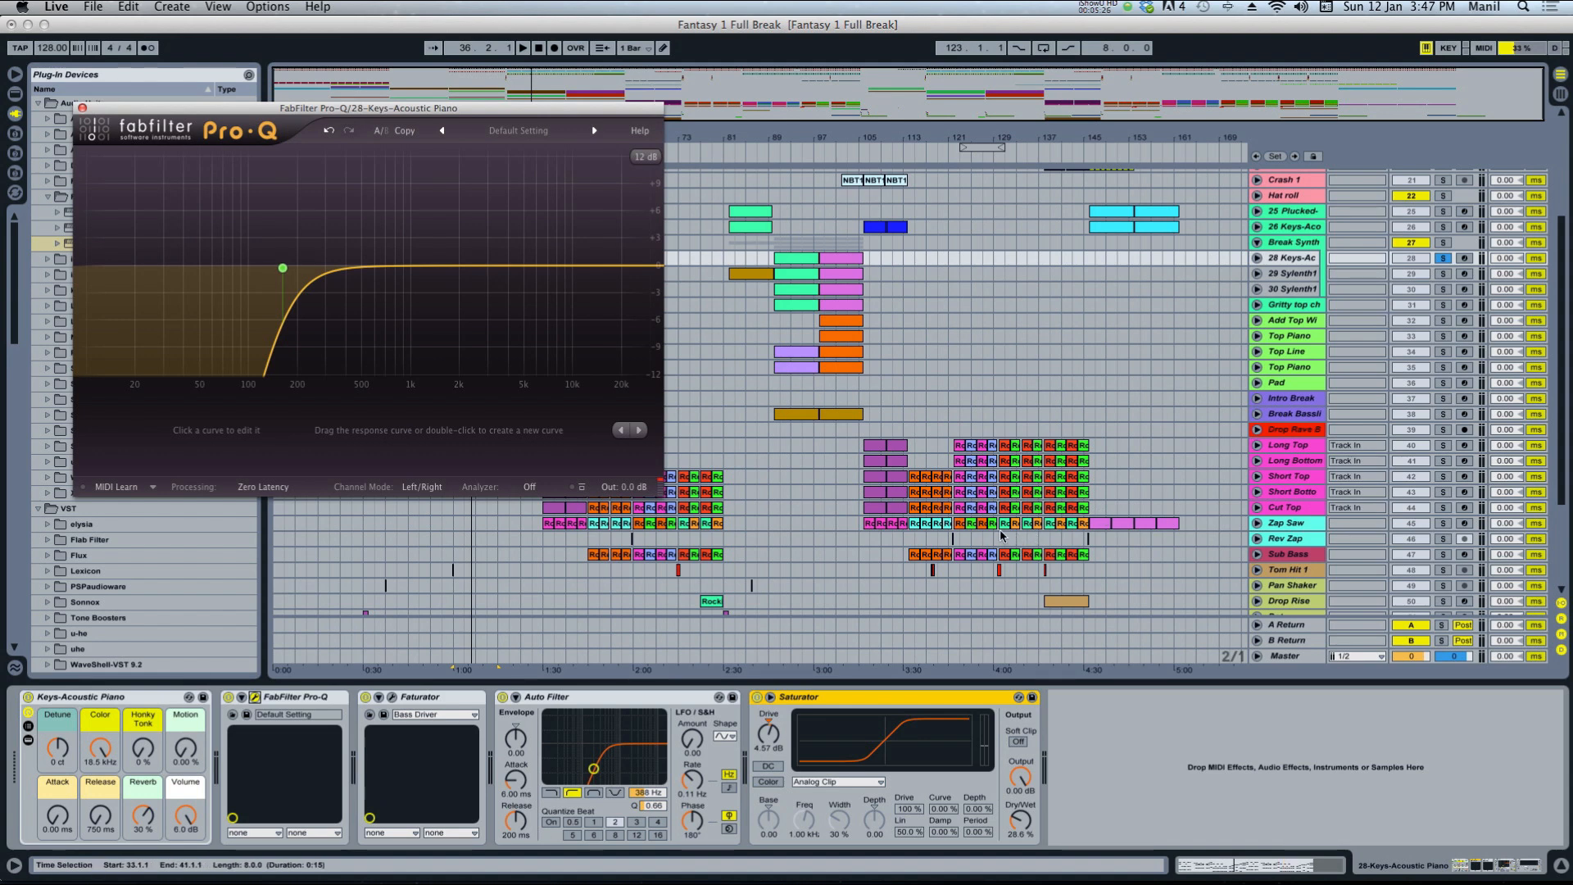
Audition the low cut band during playback, move its frequency to about 175.83 Hz and close the equalizer.
{"action": "mouse_move", "coordinate": [315, 249]}
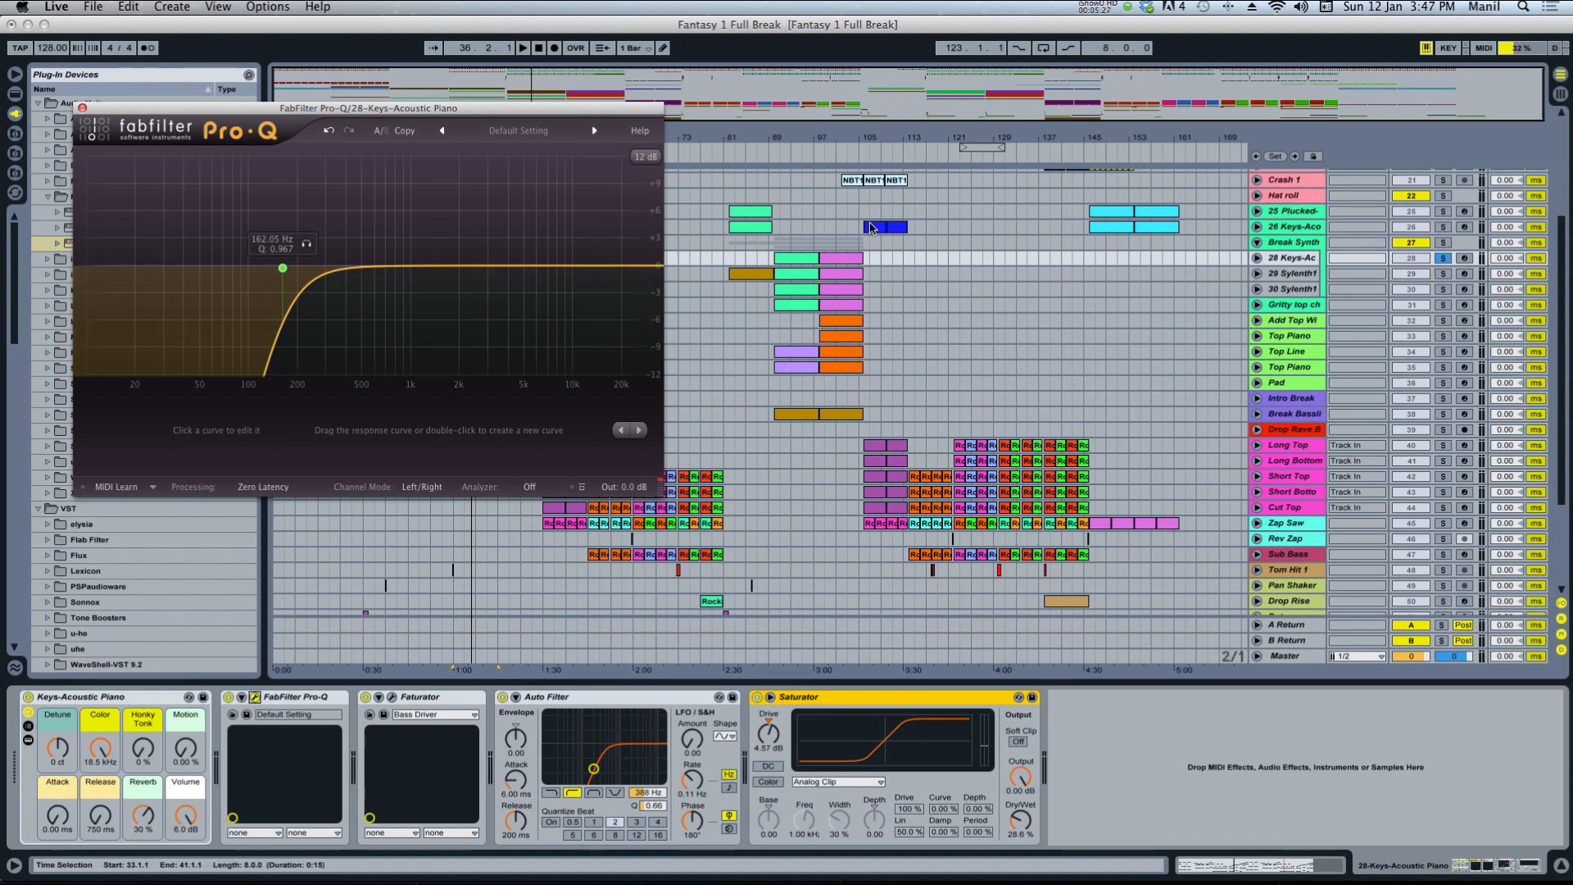
{"action": "left_click", "coordinate": [306, 244]}
{"action": "key", "text": "space"}
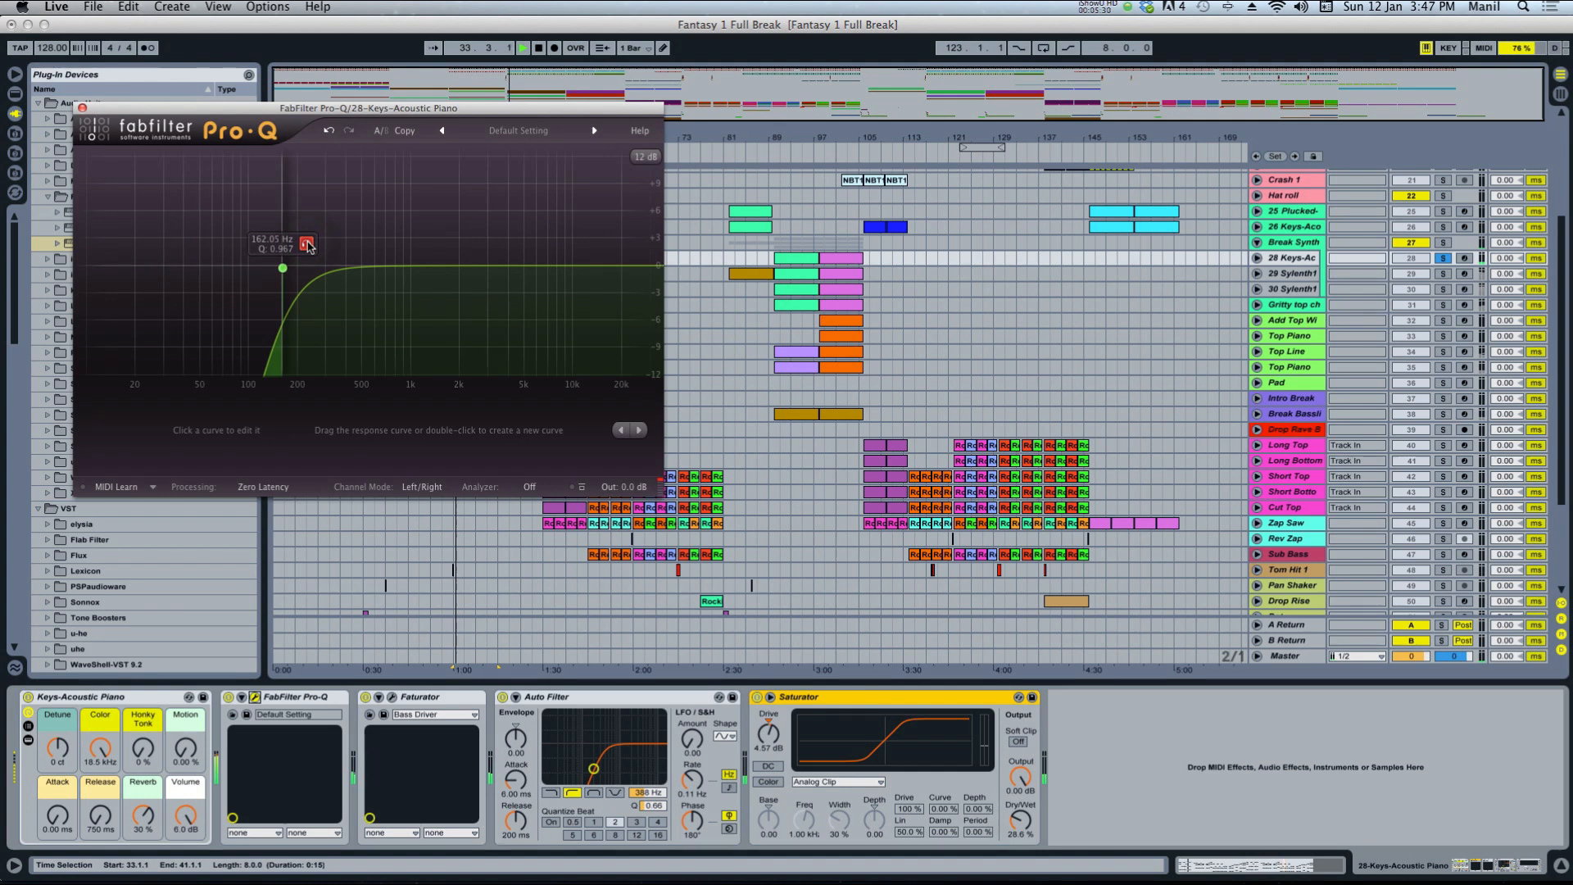
{"action": "left_click_drag", "start_coordinate": [309, 246], "coordinate": [322, 253]}
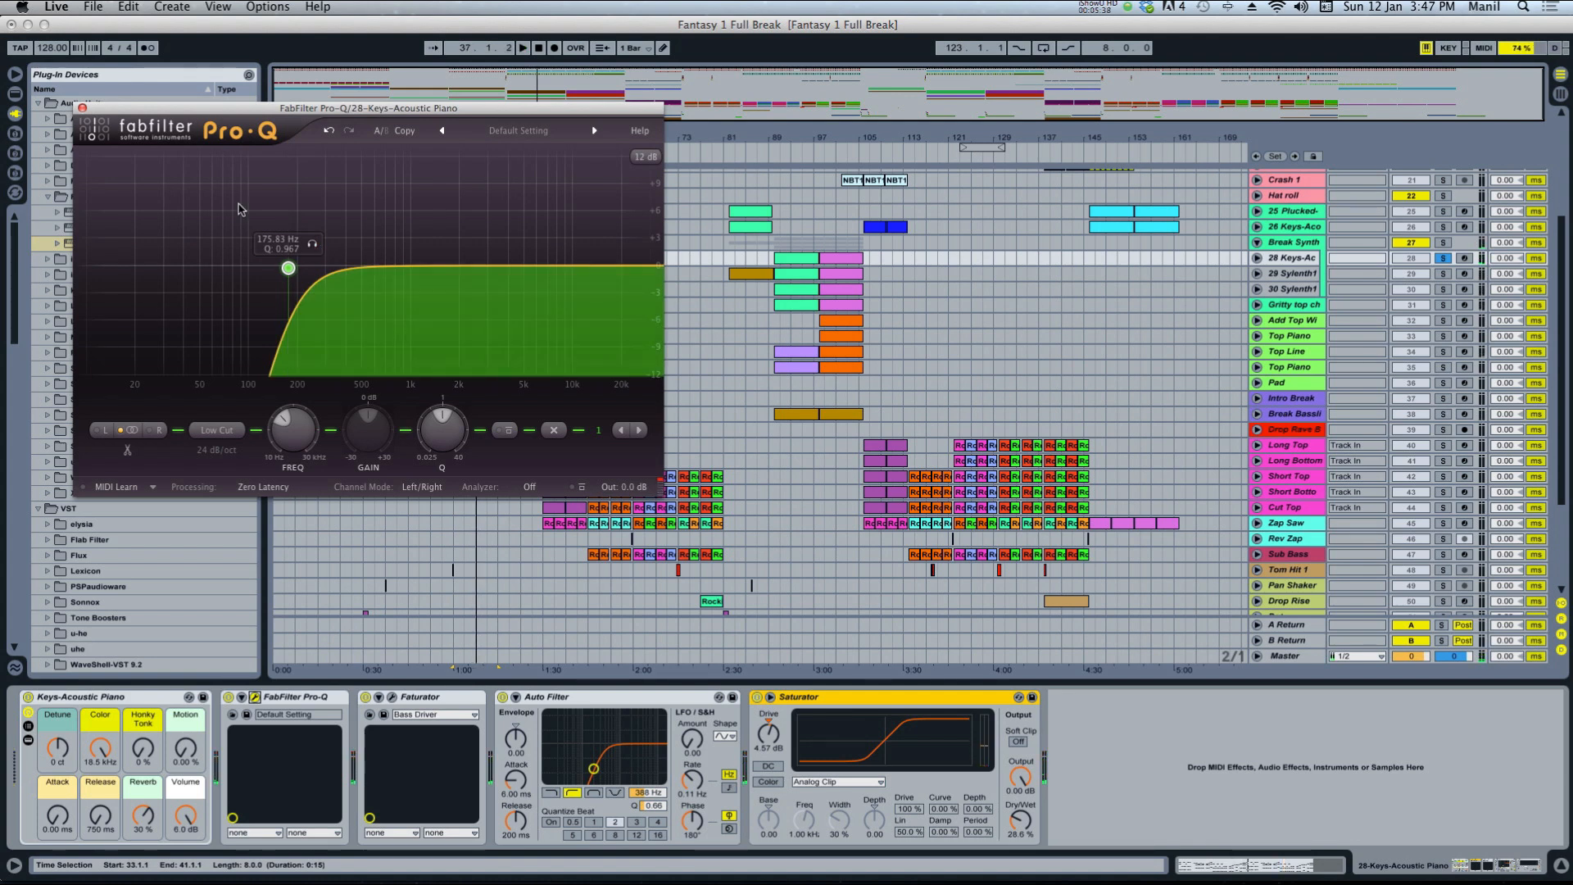
{"action": "left_click", "coordinate": [82, 108]}
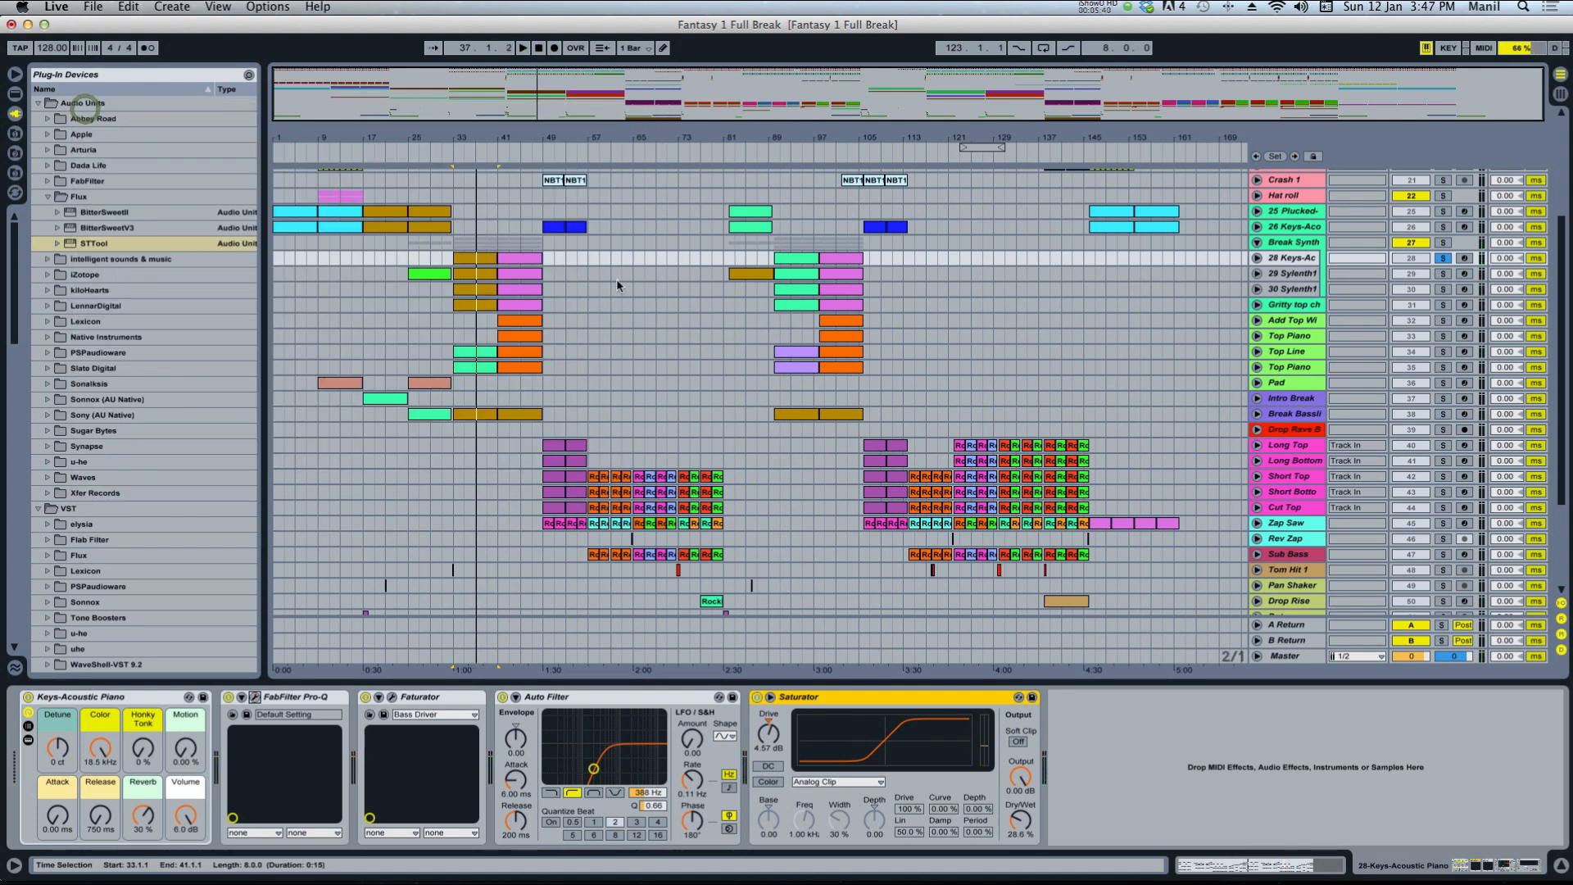
Select the 29 Sylenth1 clip at bar 33, solo its track and play it.
{"action": "left_click", "coordinate": [471, 275]}
{"action": "left_click", "coordinate": [1443, 273]}
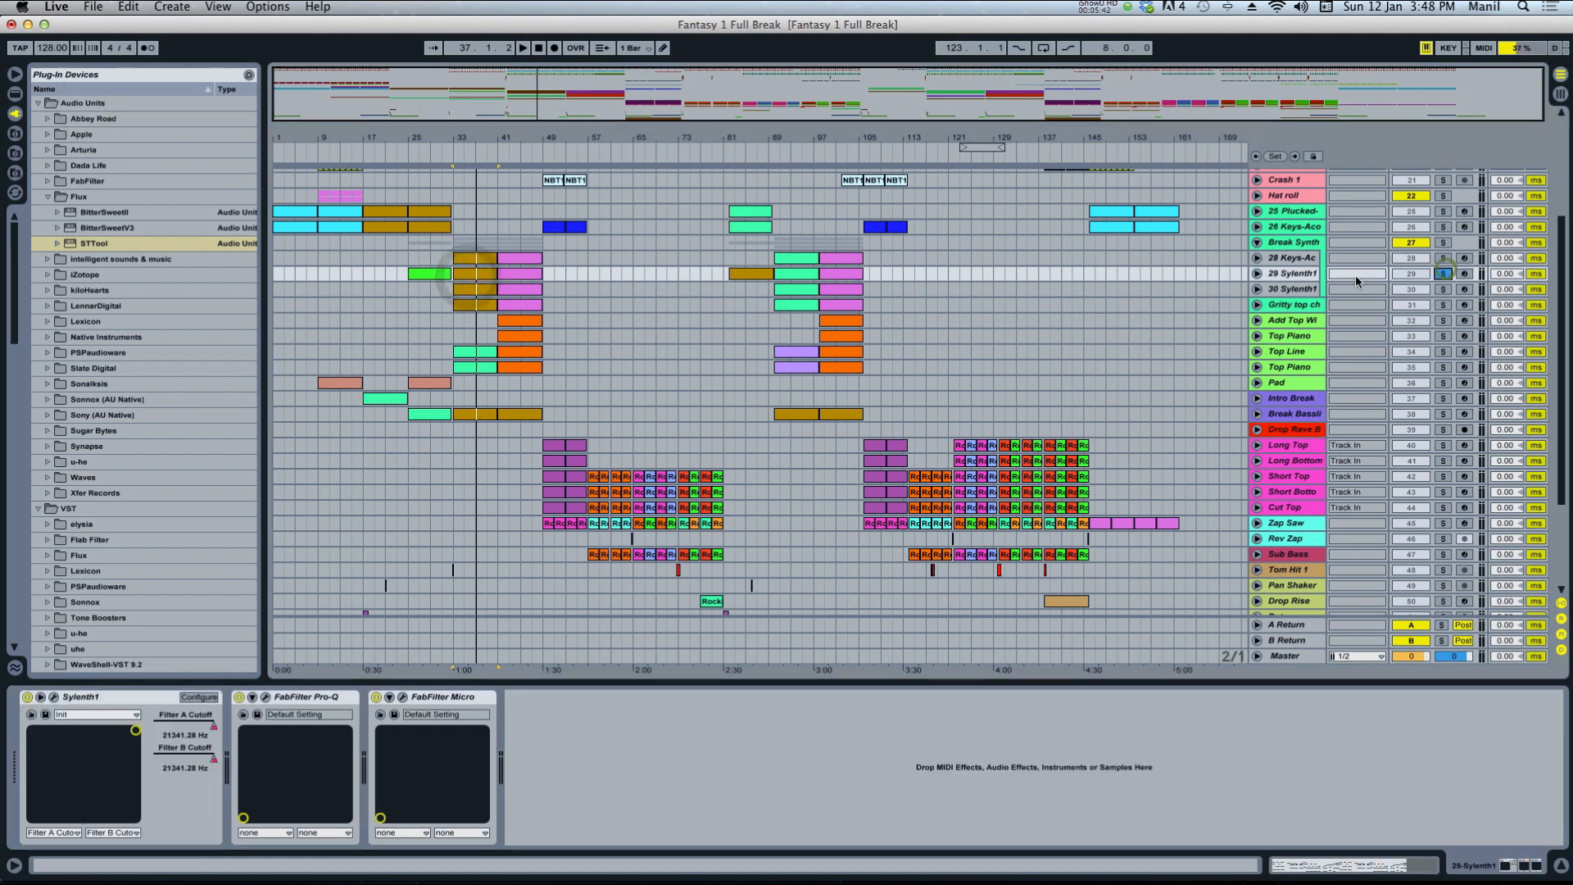
{"action": "key", "text": "space"}
{"action": "left_click", "coordinate": [1290, 272]}
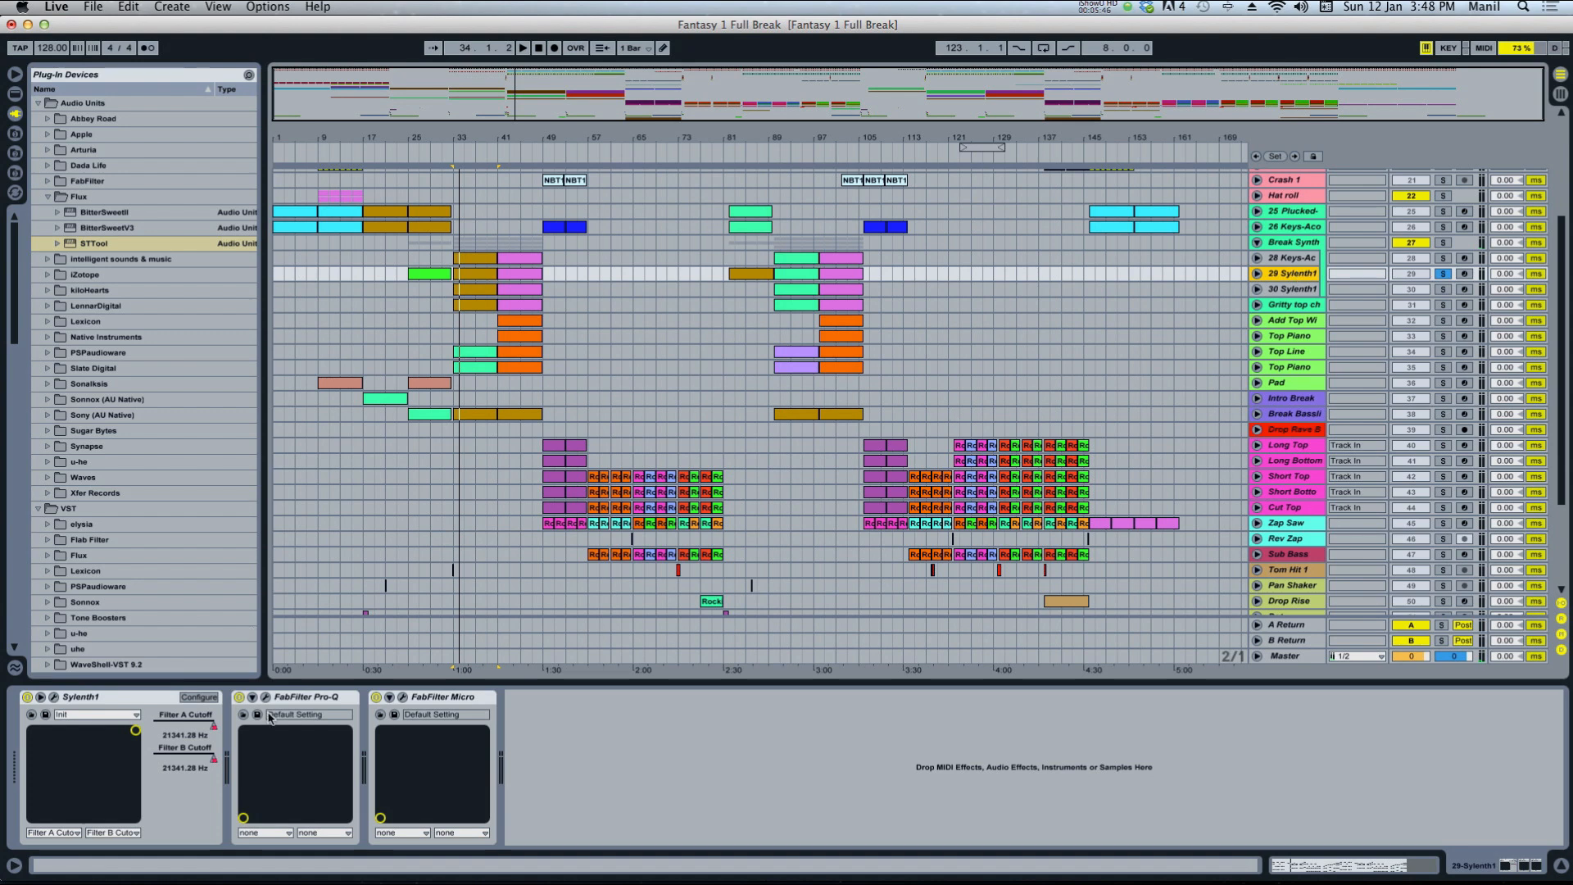
Audition the low cut band in the 29 Sylenth1 track's Pro-Q during playback, and close the equalizer.
{"action": "left_click", "coordinate": [264, 697]}
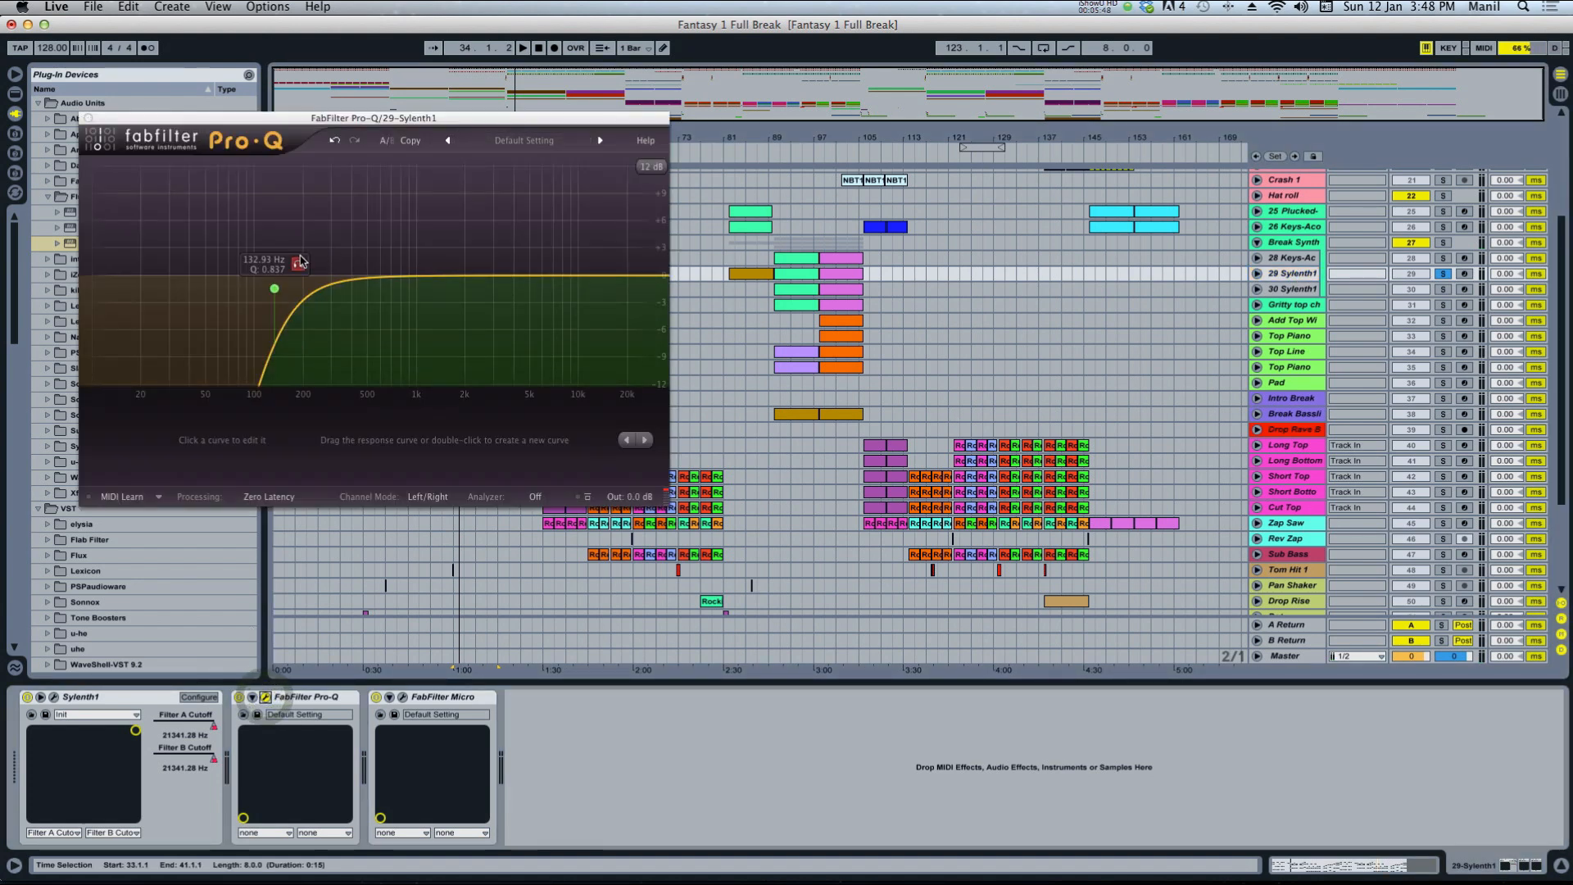
{"action": "left_click", "coordinate": [301, 264]}
{"action": "key", "text": "space"}
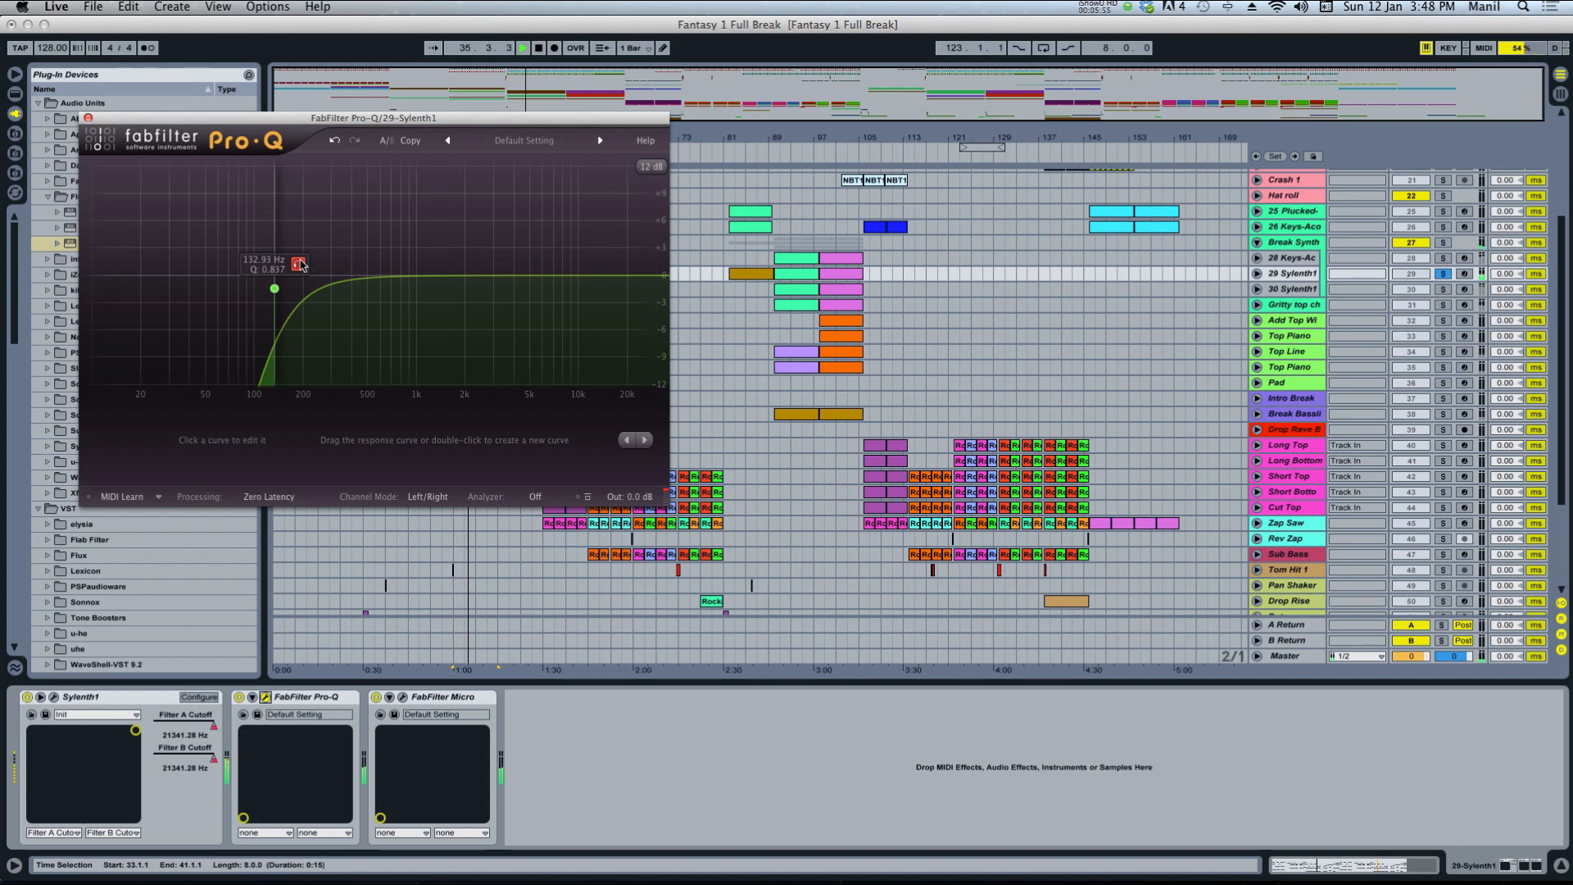
{"action": "left_click", "coordinate": [300, 264]}
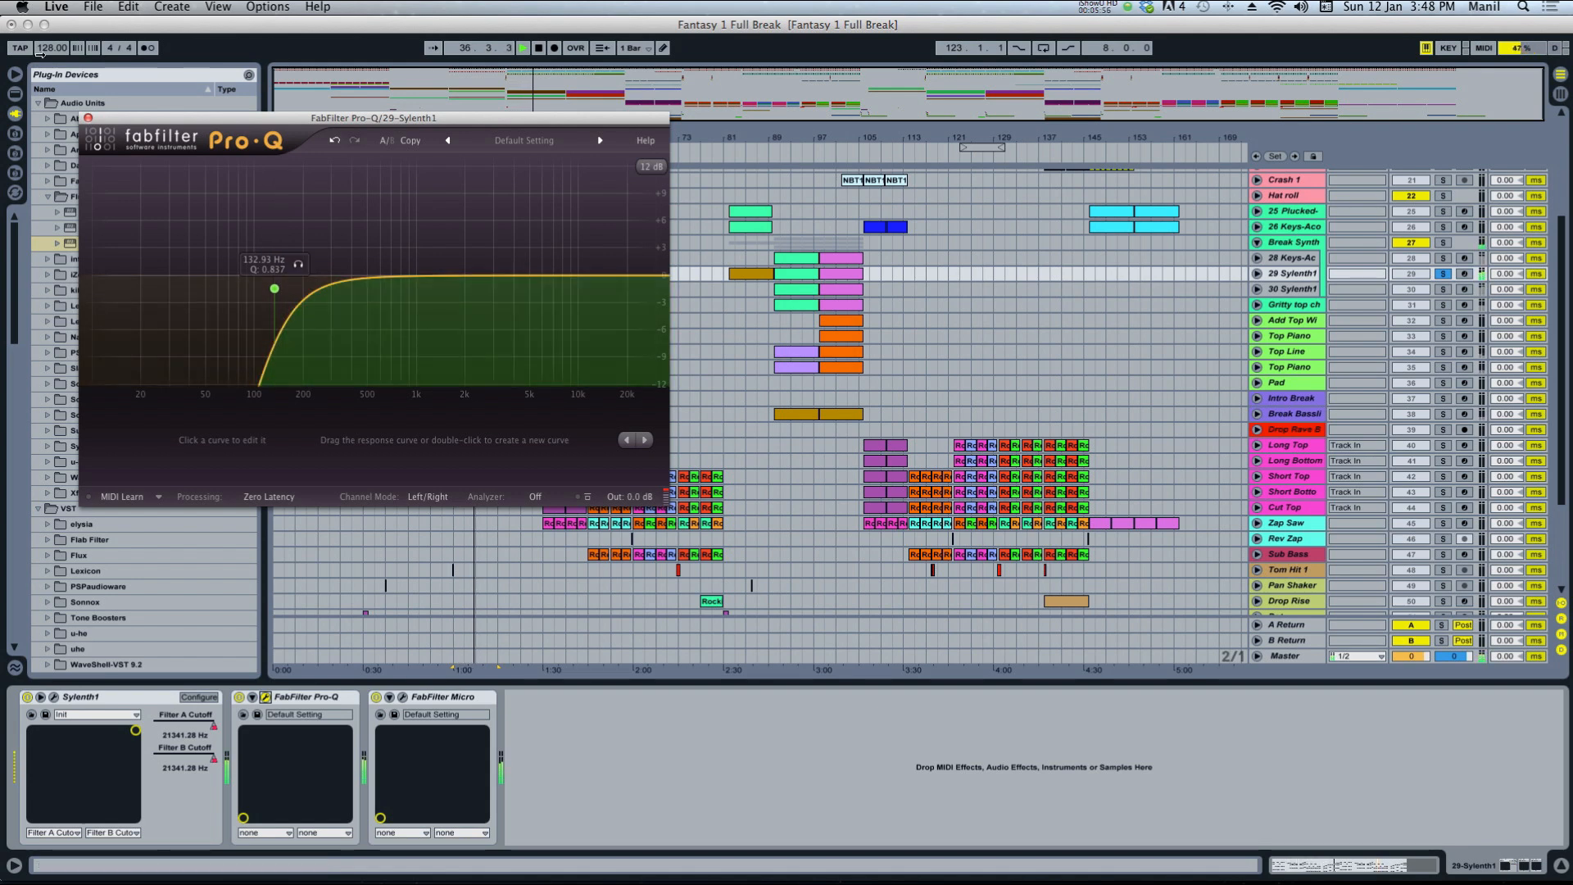
{"action": "left_click", "coordinate": [87, 117]}
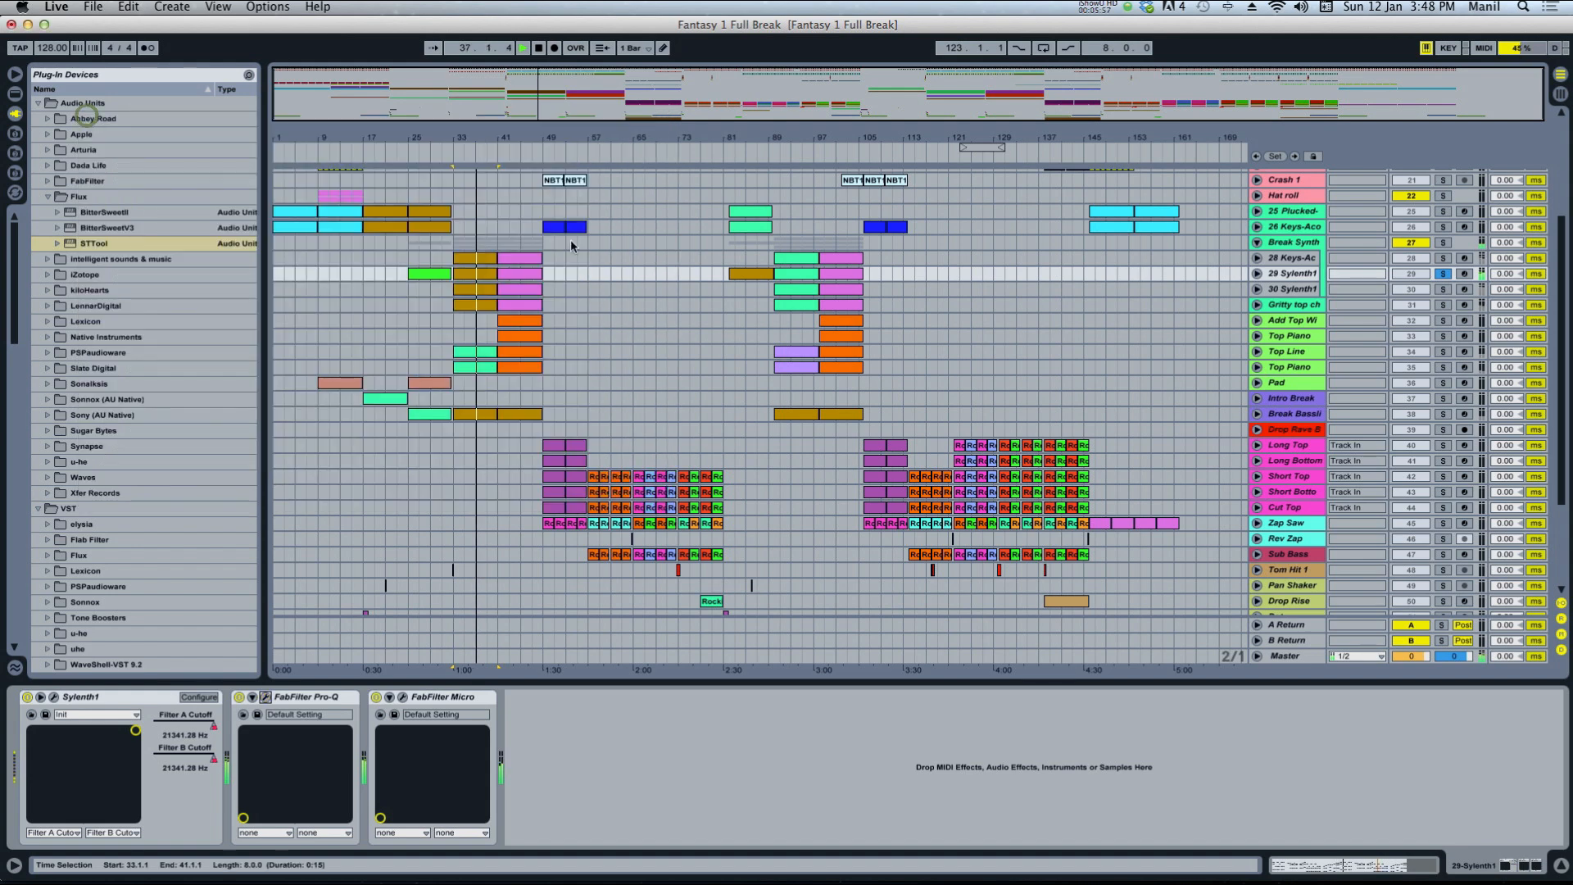
Solo the 30 Sylenth1 track and play its clip from bar 33.
{"action": "left_click", "coordinate": [1449, 290]}
{"action": "left_click", "coordinate": [1300, 290]}
{"action": "key", "text": "space"}
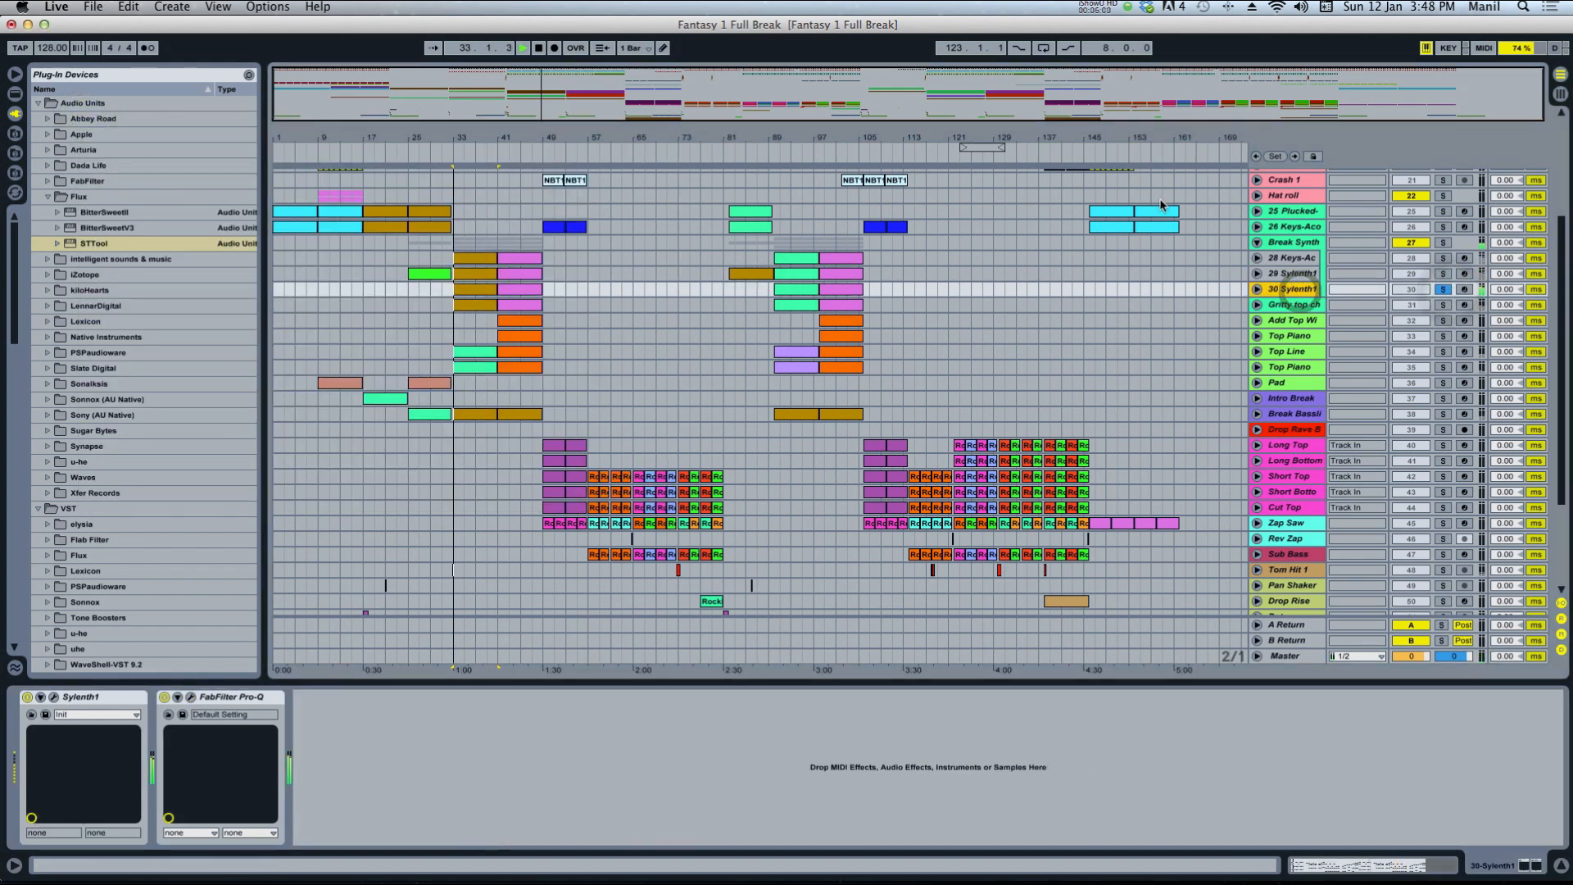
{"action": "left_click", "coordinate": [488, 307]}
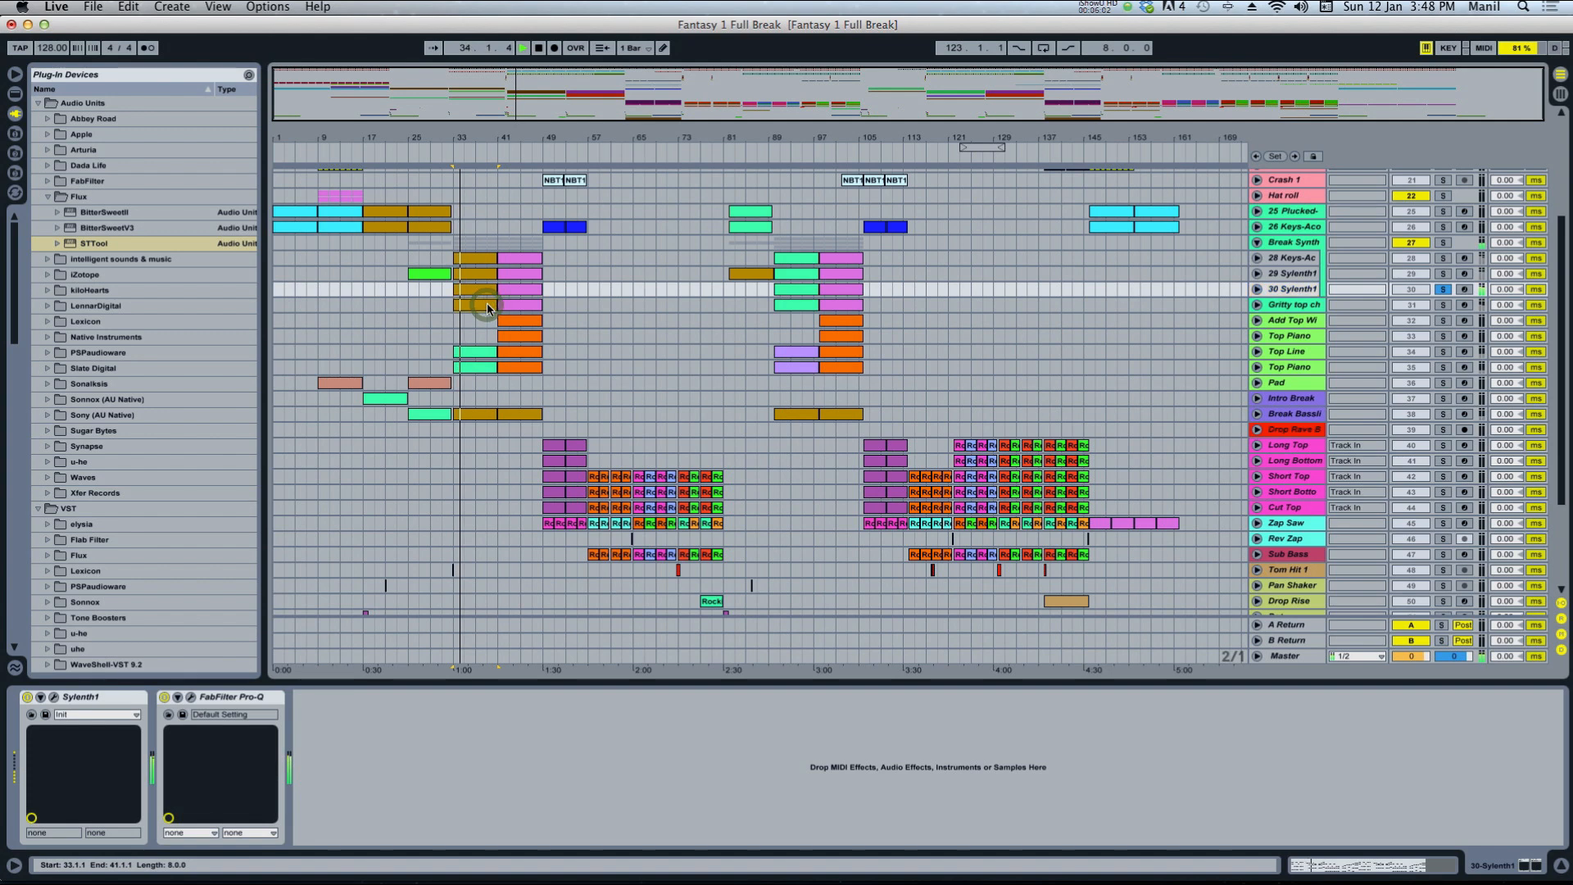
{"action": "left_click", "coordinate": [476, 291]}
{"action": "key", "text": "space"}
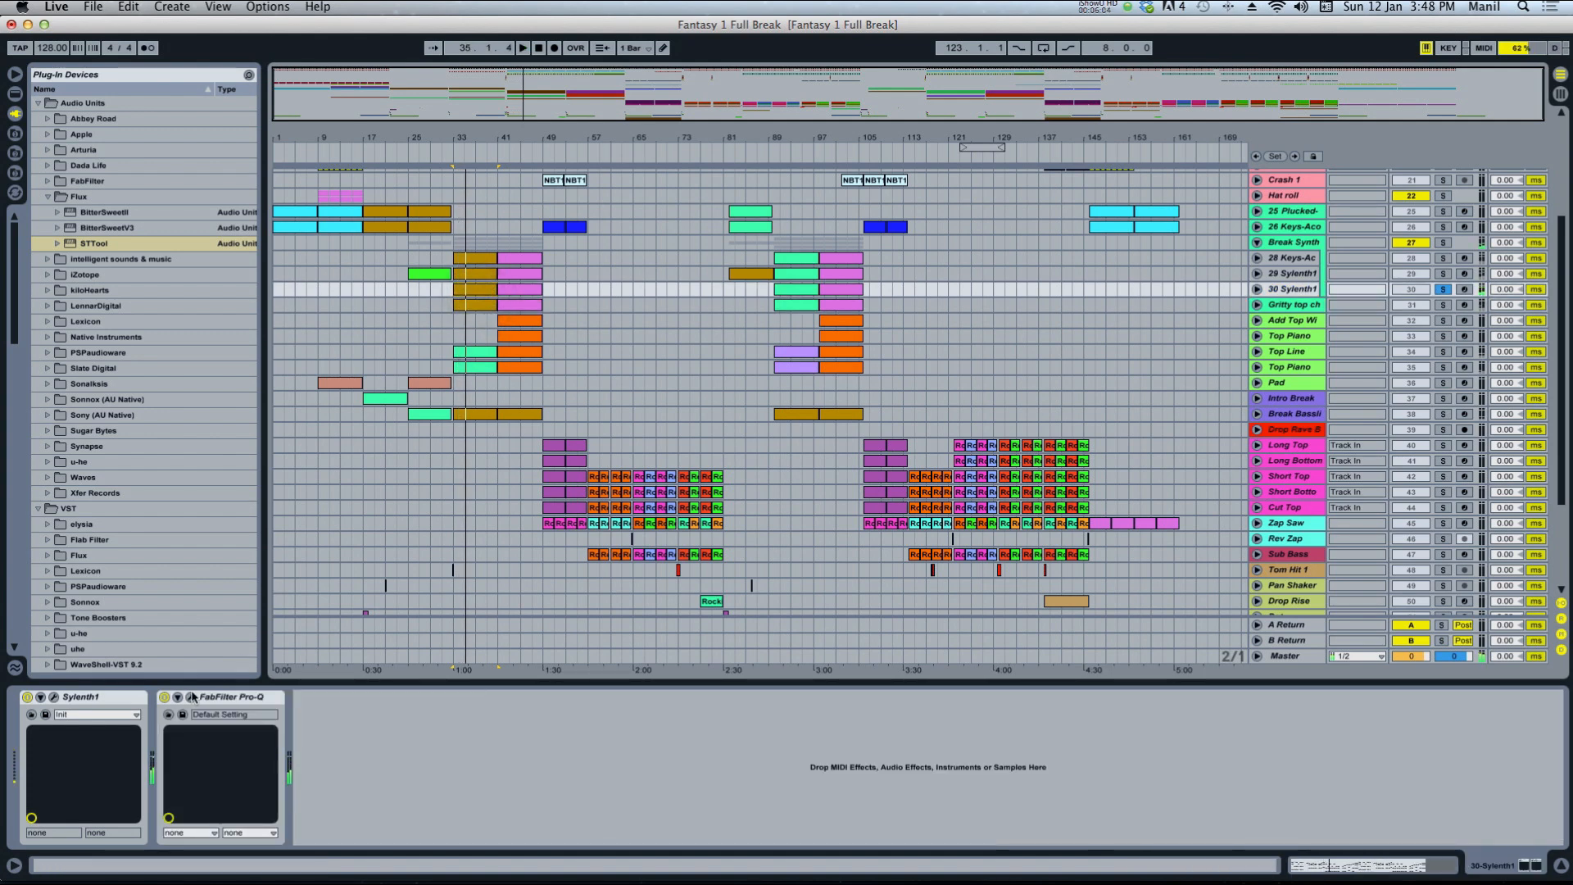
Audition the low cut band in the 30 Sylenth1 track's Pro-Q during playback, and close the equalizer.
{"action": "left_click", "coordinate": [191, 697]}
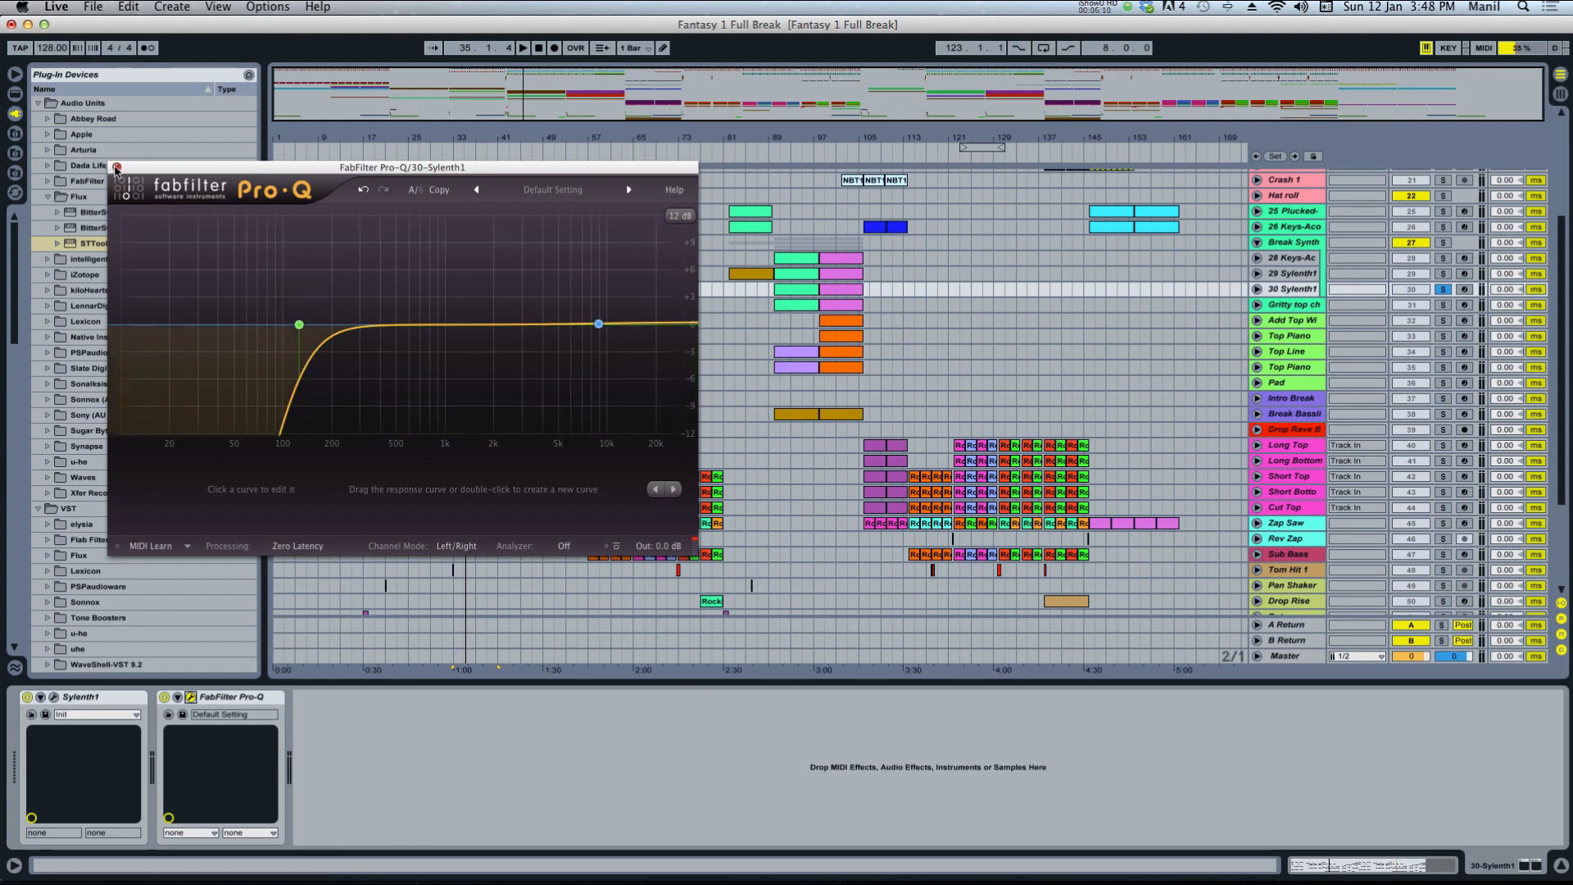
{"action": "left_click", "coordinate": [117, 168]}
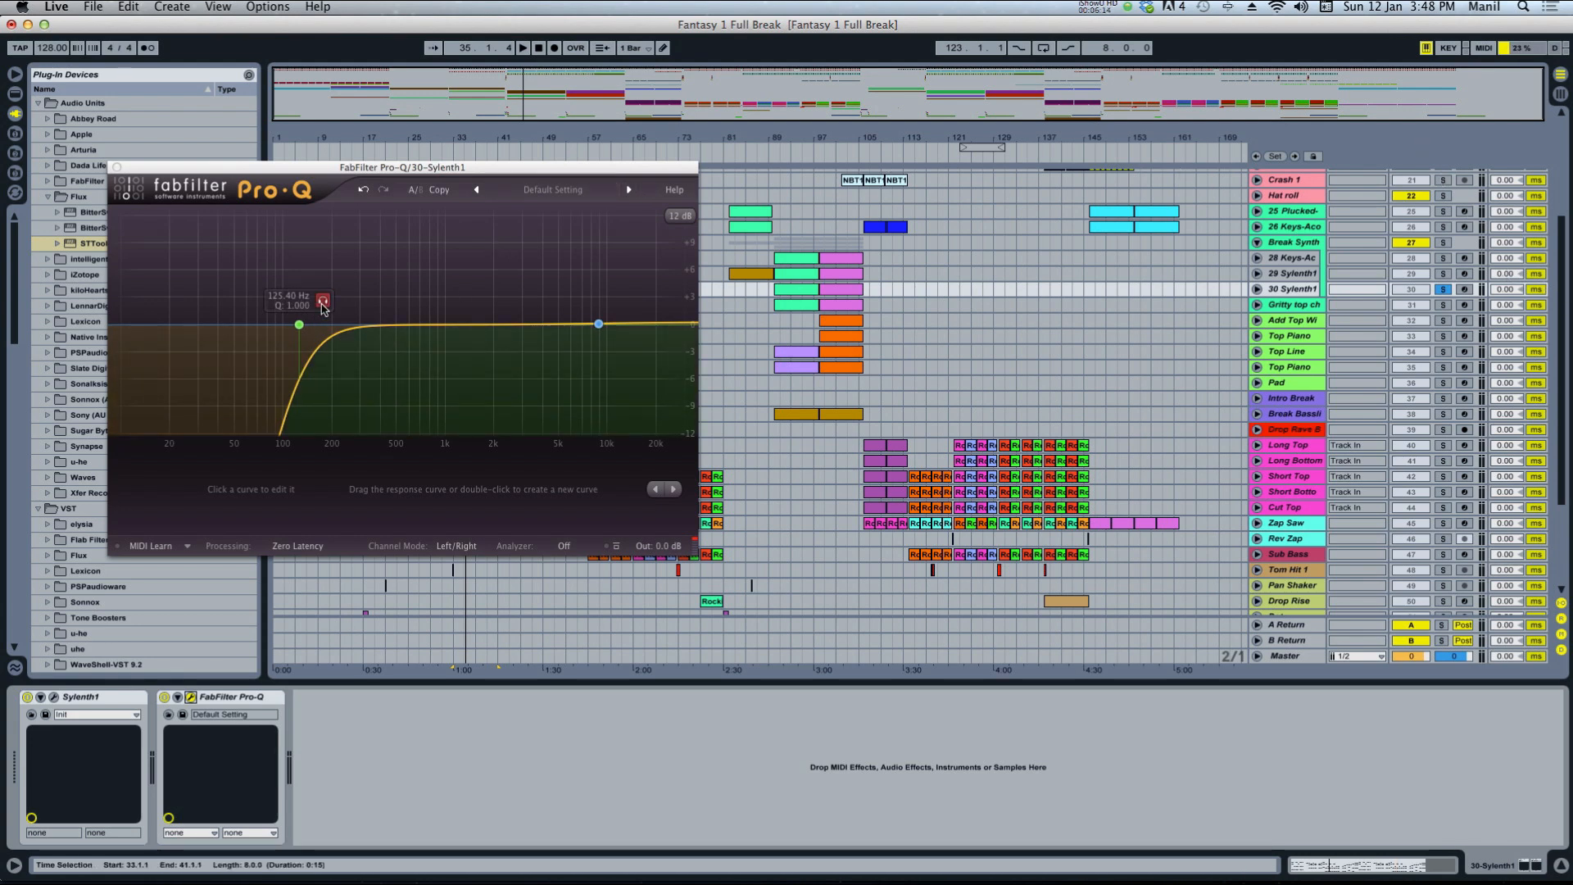
{"action": "left_click", "coordinate": [323, 304]}
{"action": "key", "text": "space"}
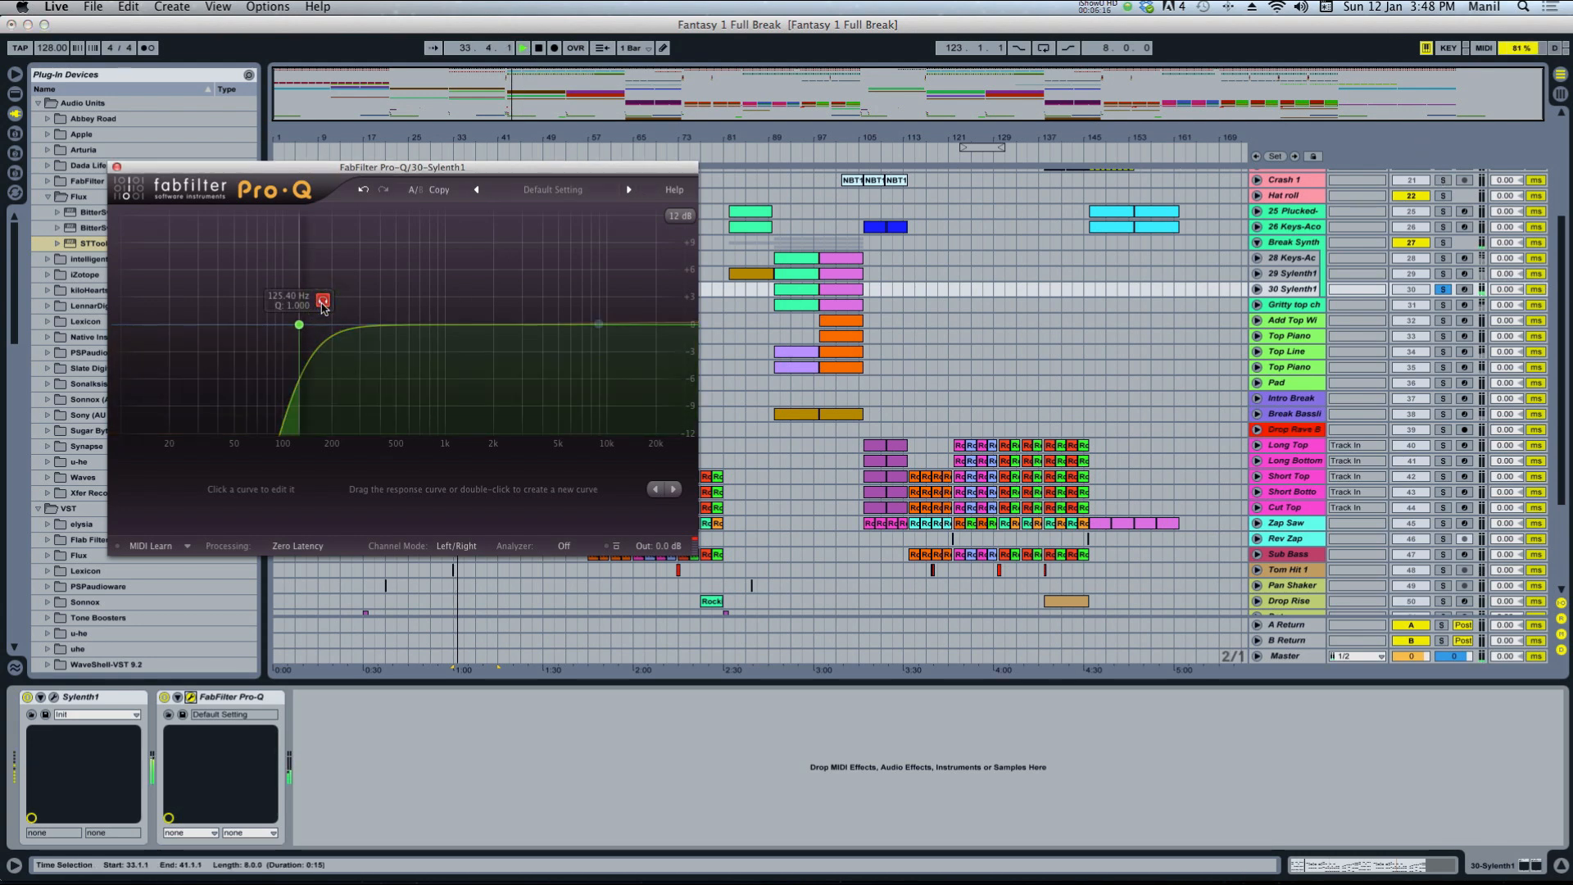
{"action": "key", "text": "space"}
{"action": "left_click", "coordinate": [117, 167]}
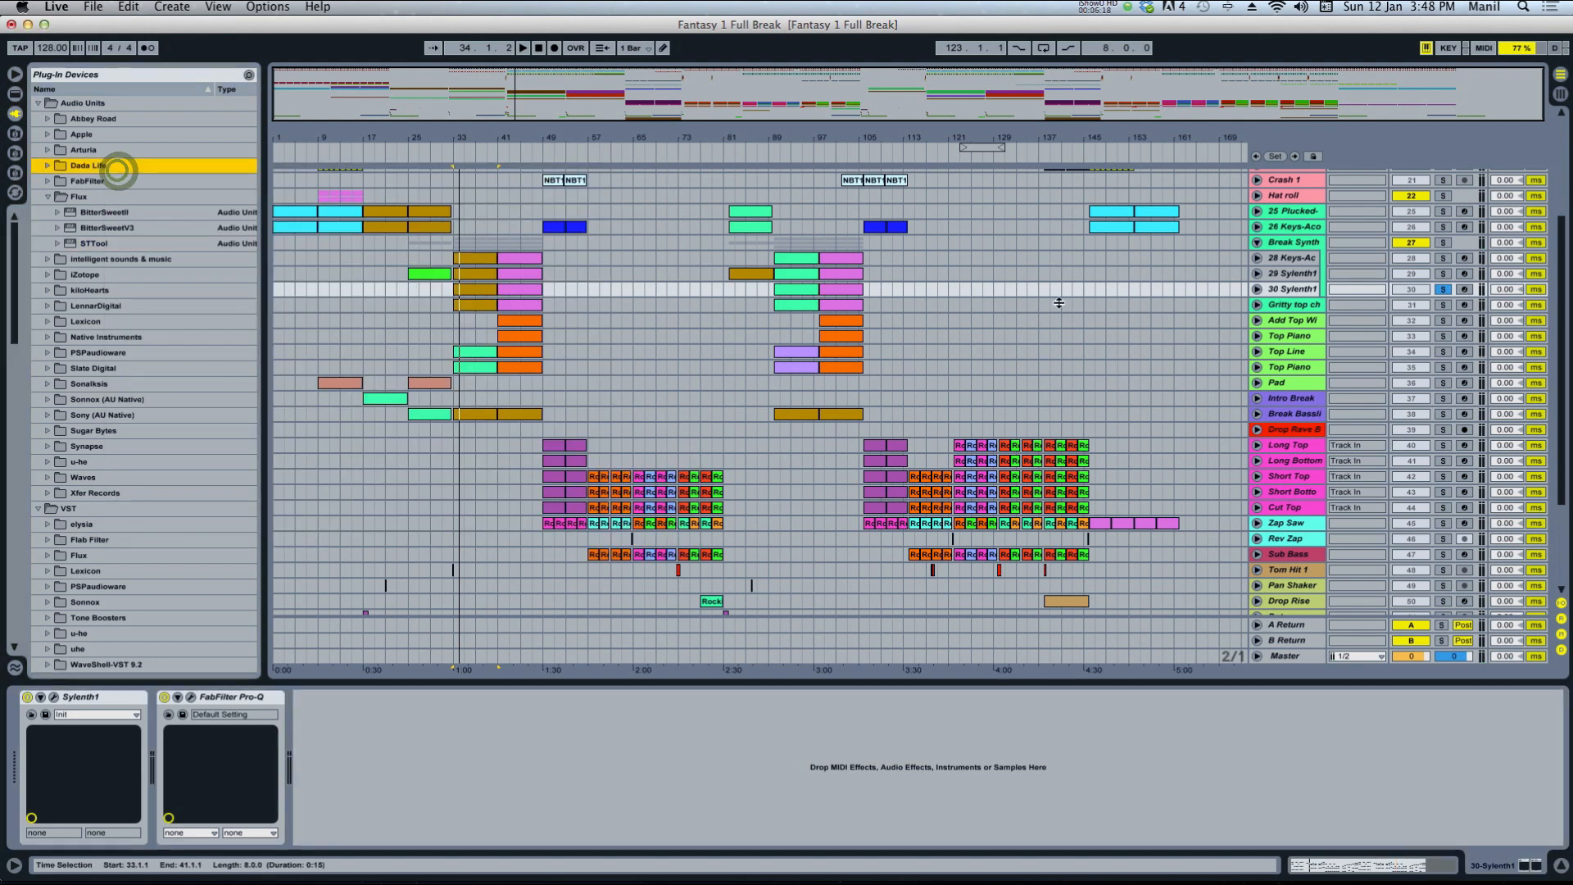
Select the Break Synths group track and look over its device chain, selecting the first Compressor.
{"action": "left_click", "coordinate": [1310, 241]}
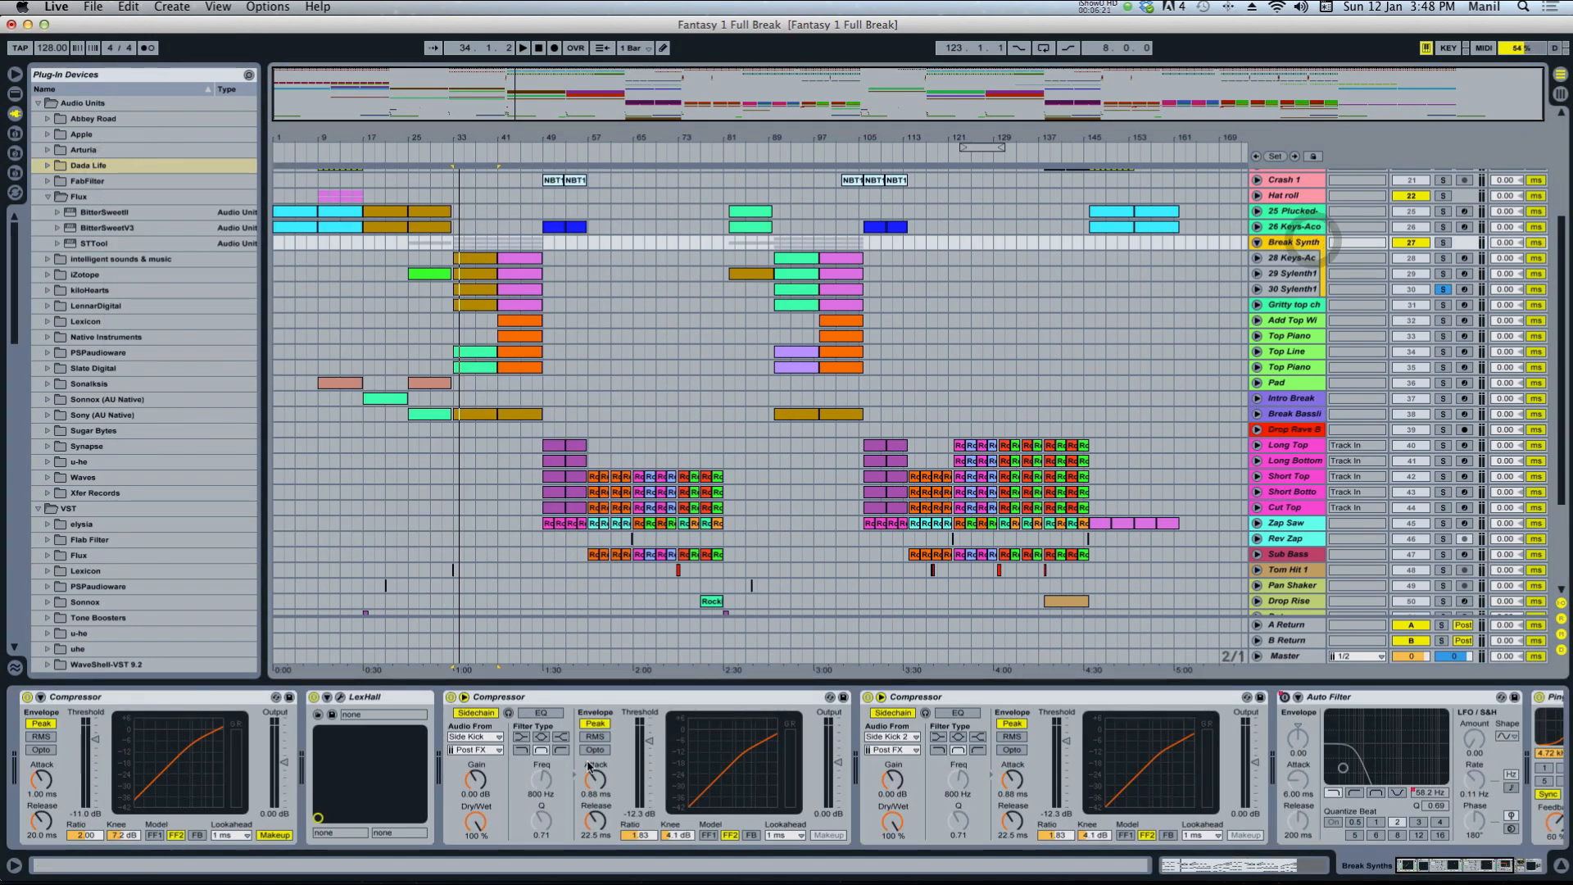
{"action": "scroll", "coordinate": [589, 765], "scroll_direction": "right", "scroll_amount": 8}
{"action": "scroll", "coordinate": [575, 747], "scroll_direction": "left", "scroll_amount": 8}
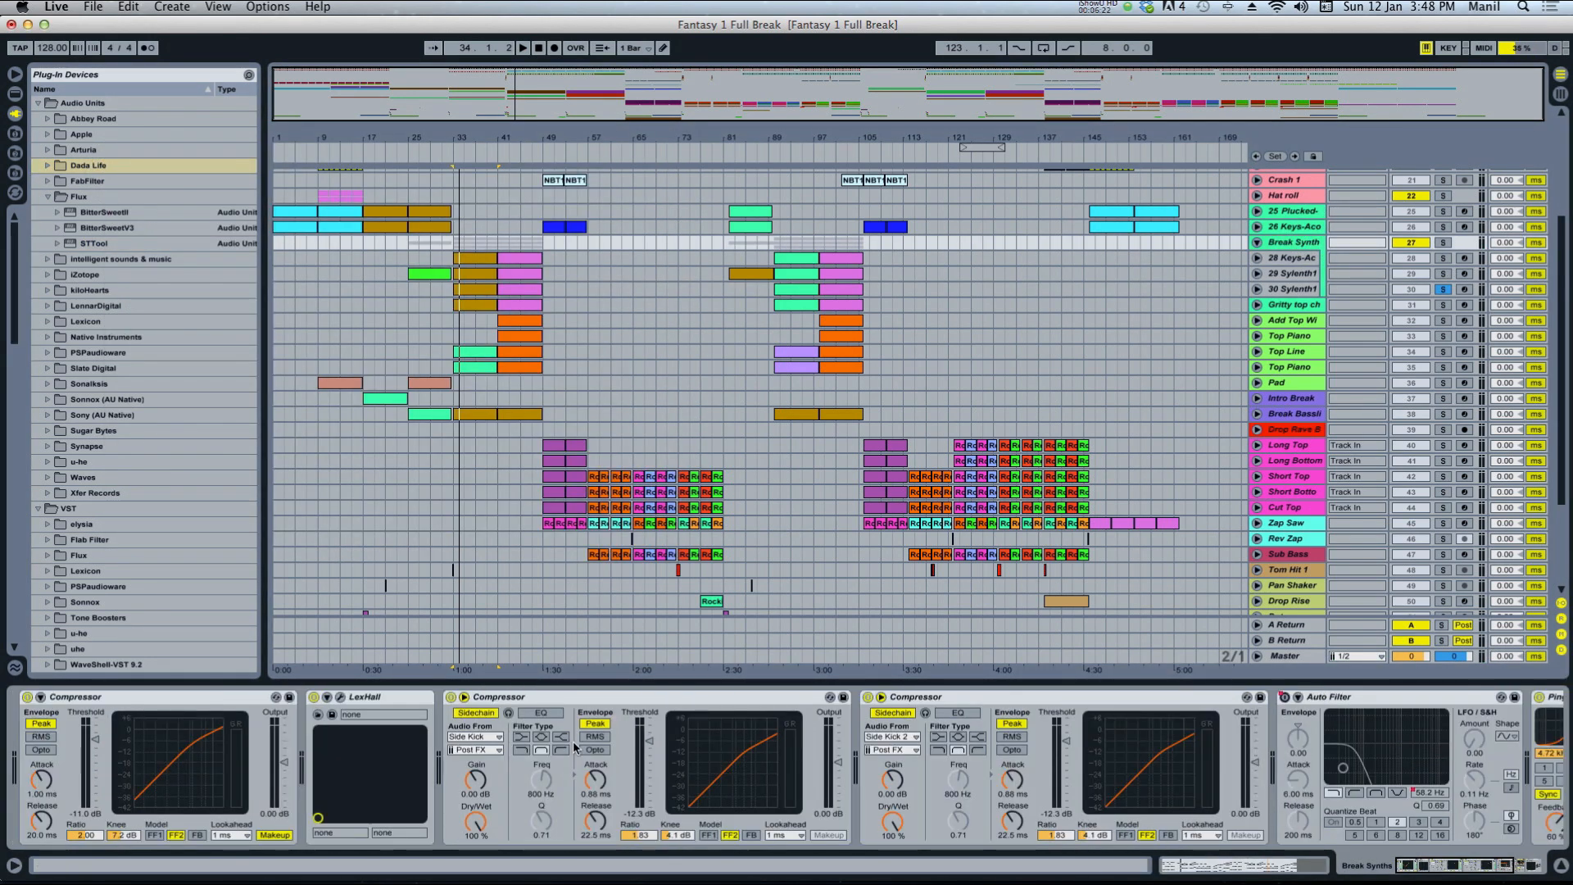
{"action": "left_click", "coordinate": [150, 697]}
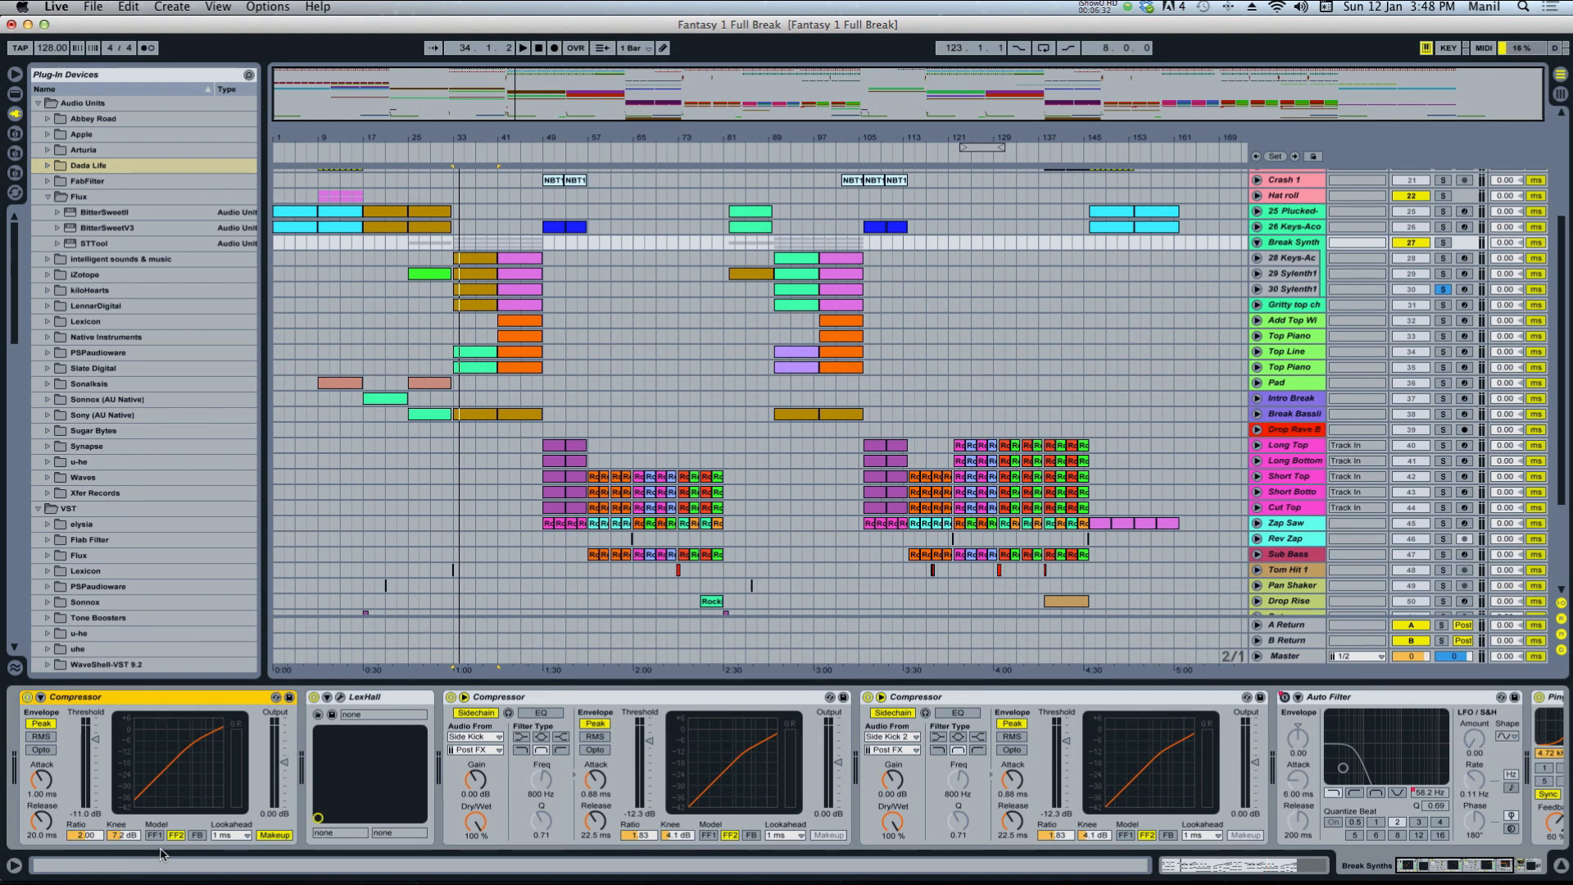
Solo the Break Synths group, bypass and re-enable its LexHall reverb during playback to compare the sound, and close the reverb window.
{"action": "left_click", "coordinate": [341, 697]}
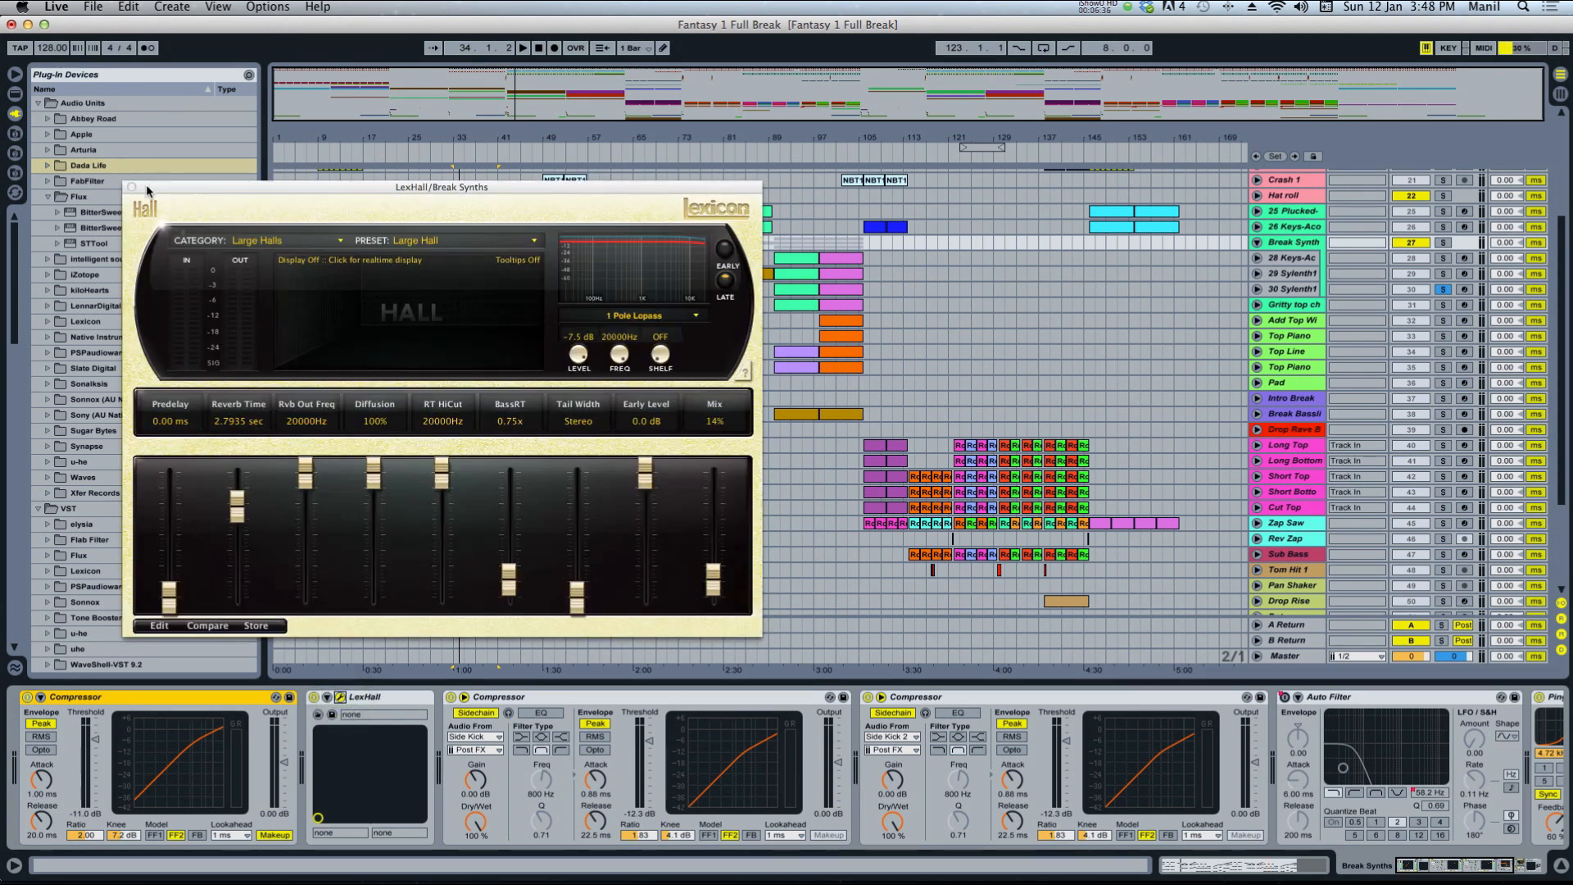
{"action": "left_click", "coordinate": [1442, 243]}
{"action": "key", "text": "space"}
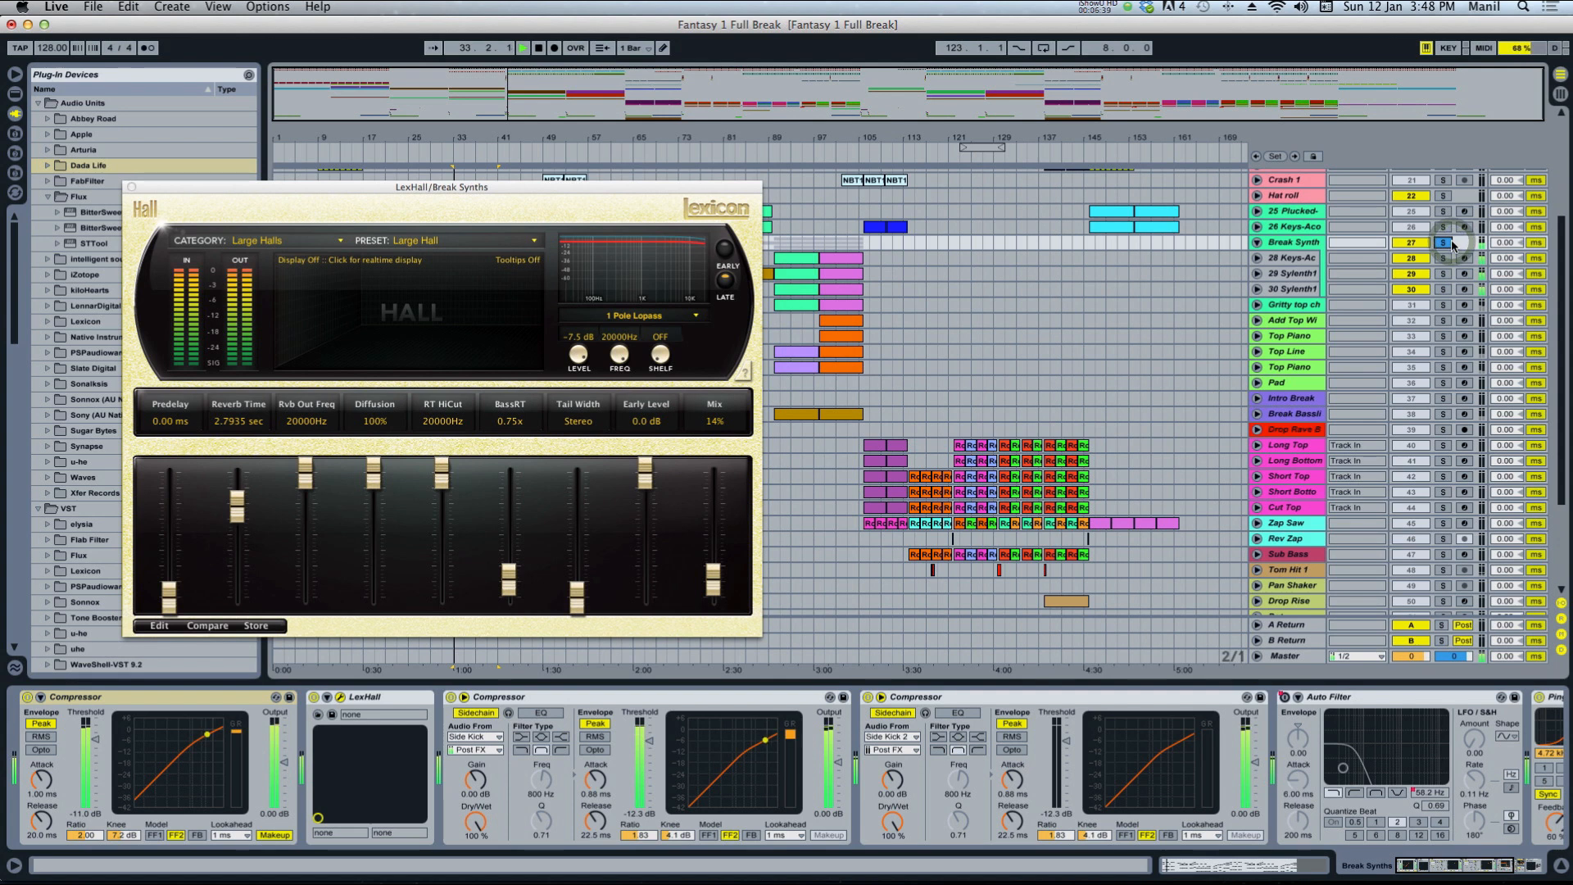
{"action": "left_click", "coordinate": [312, 697]}
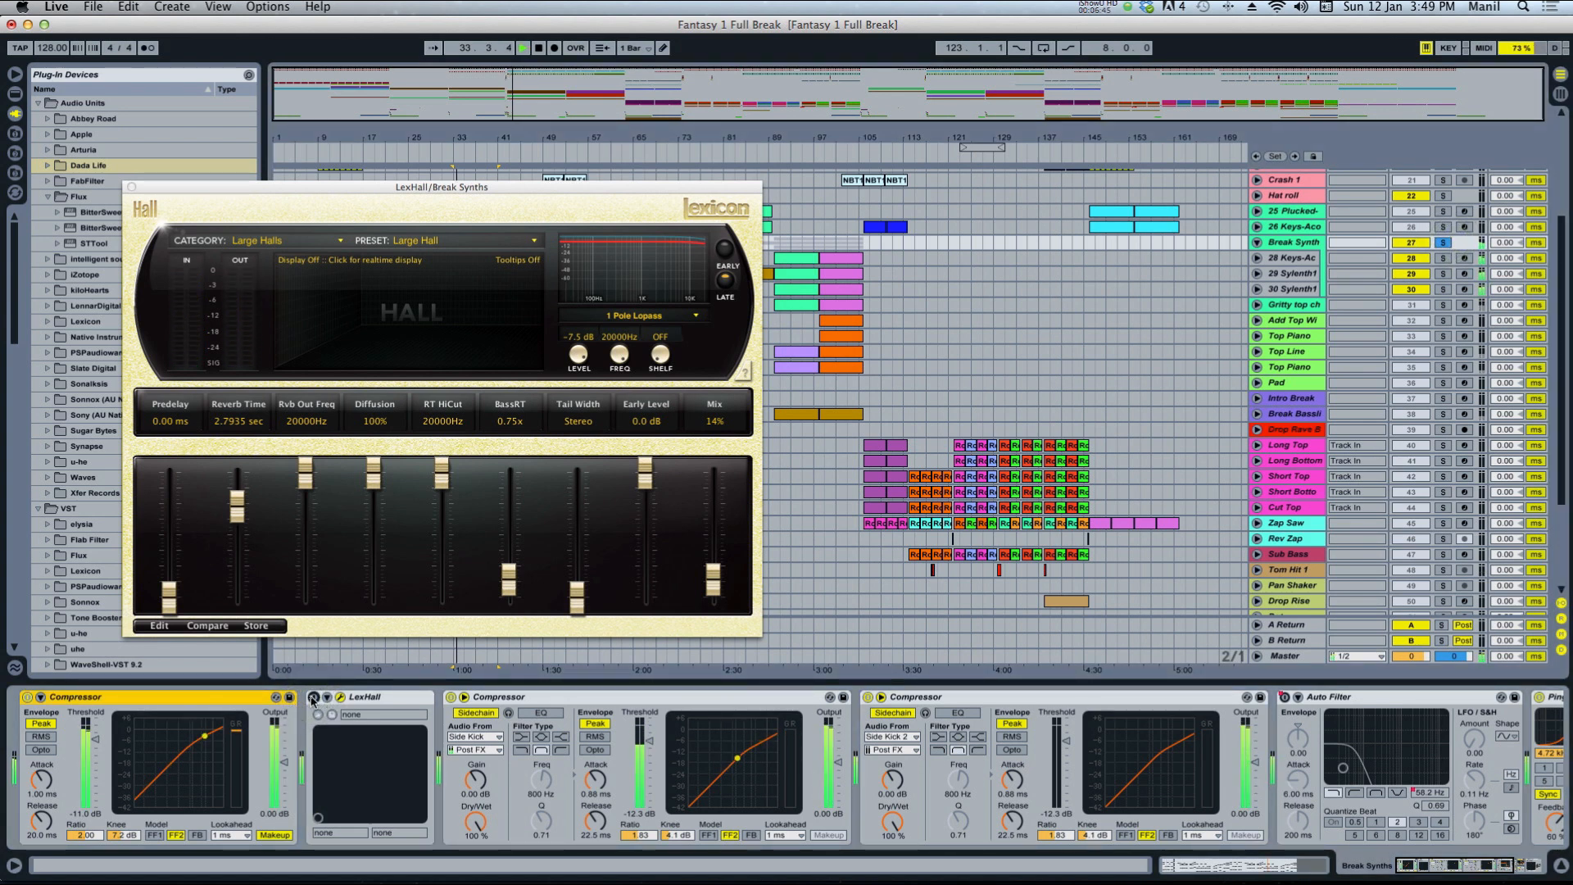
{"action": "left_click", "coordinate": [312, 697]}
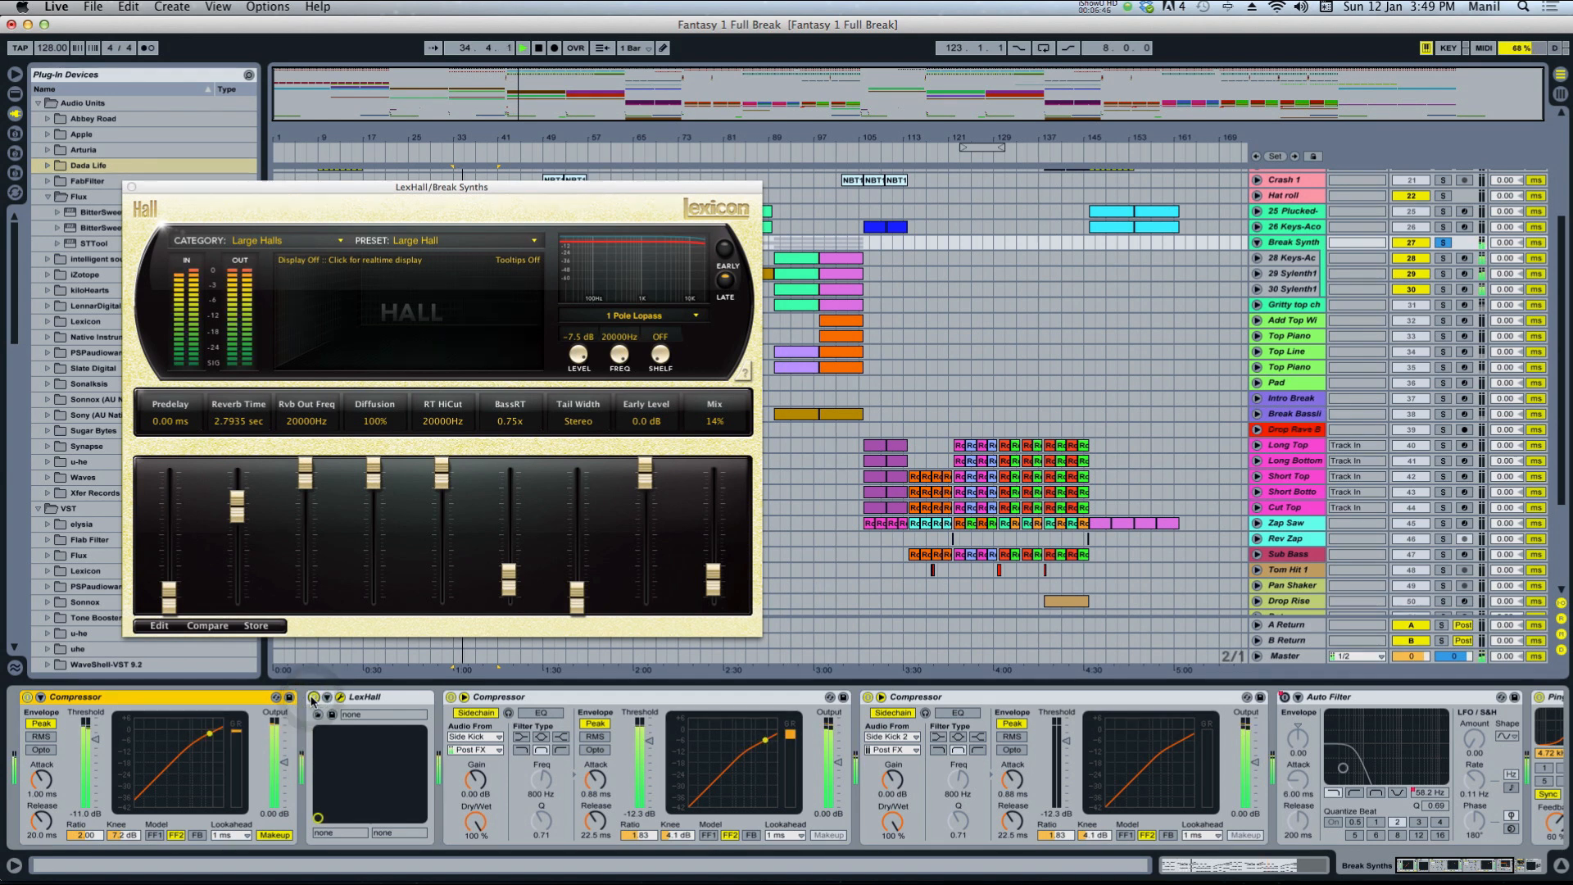
{"action": "key", "text": "space"}
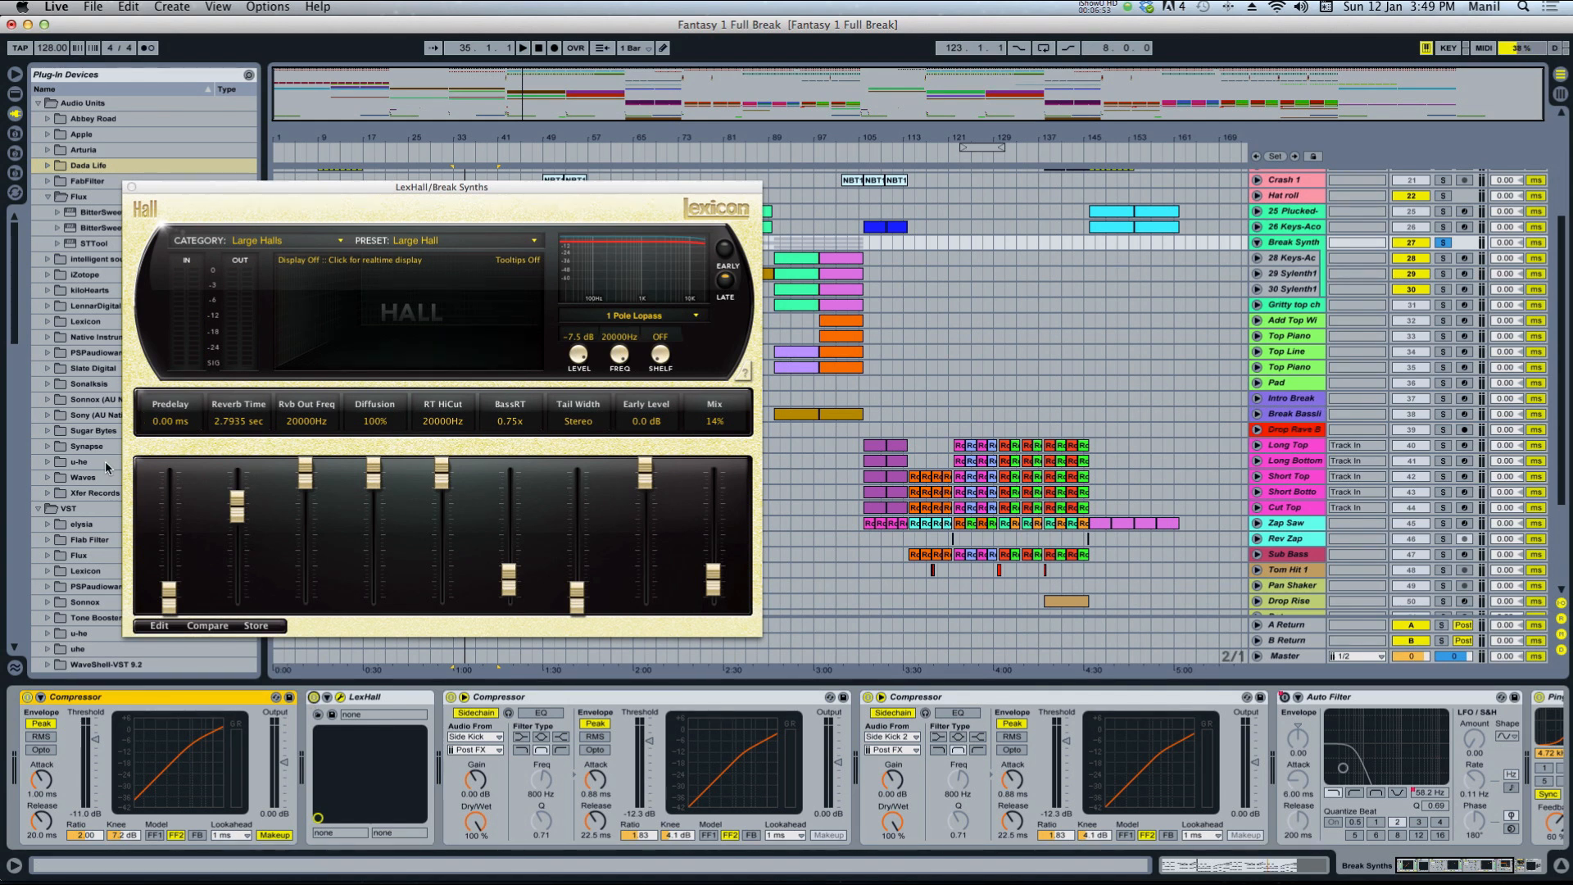
{"action": "left_click", "coordinate": [131, 187]}
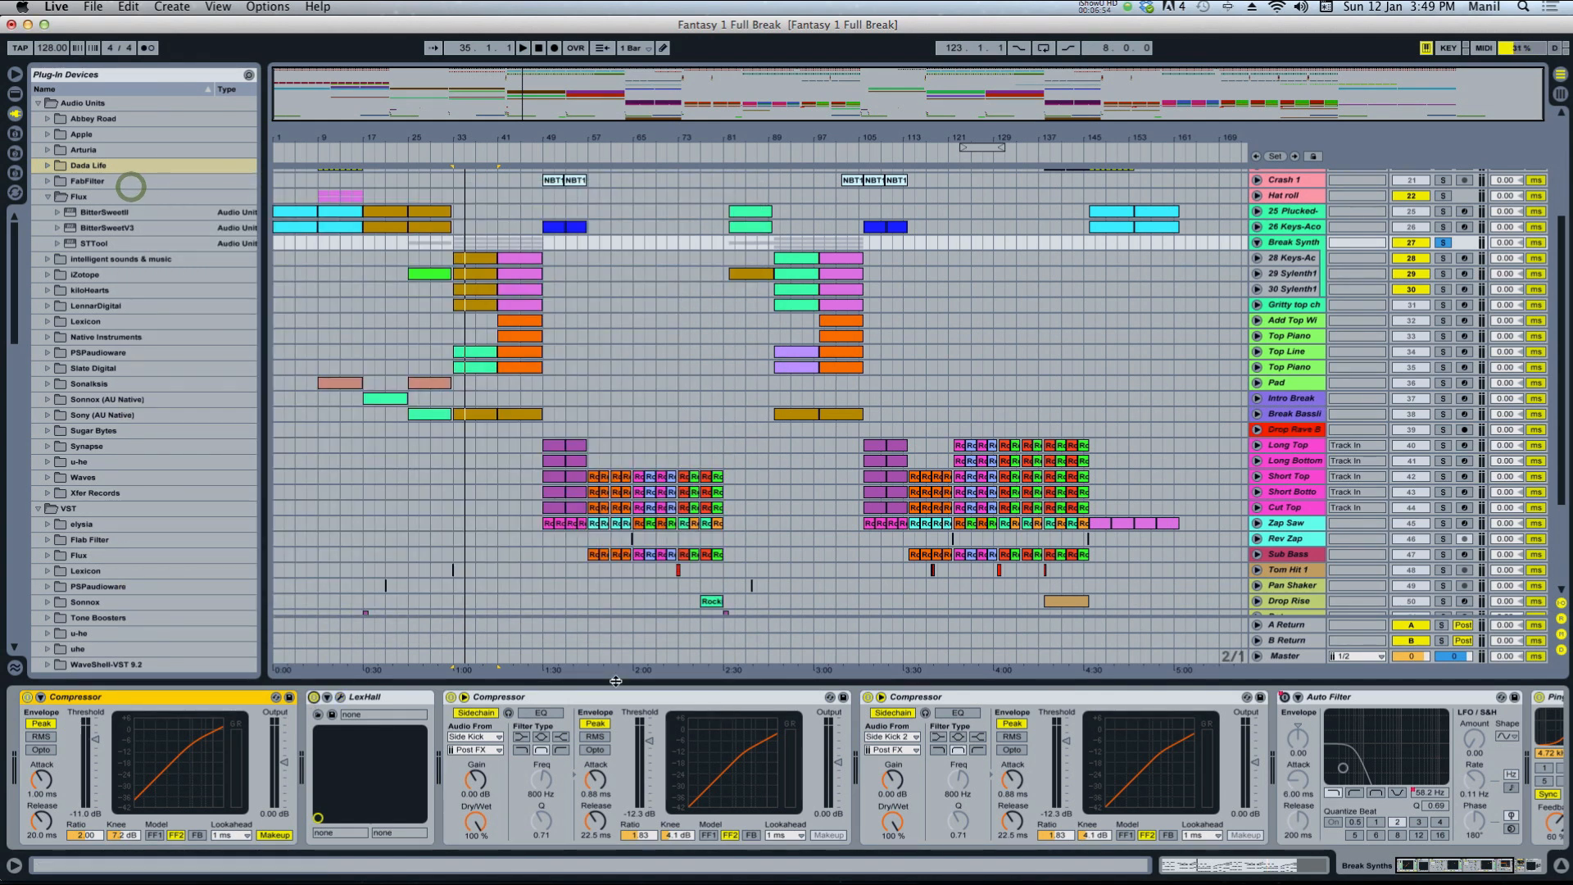
Select the Break Synths Compressor sidechained to Side Kick and examine the Side Kick tracks in the arrangement.
{"action": "left_click", "coordinate": [579, 699]}
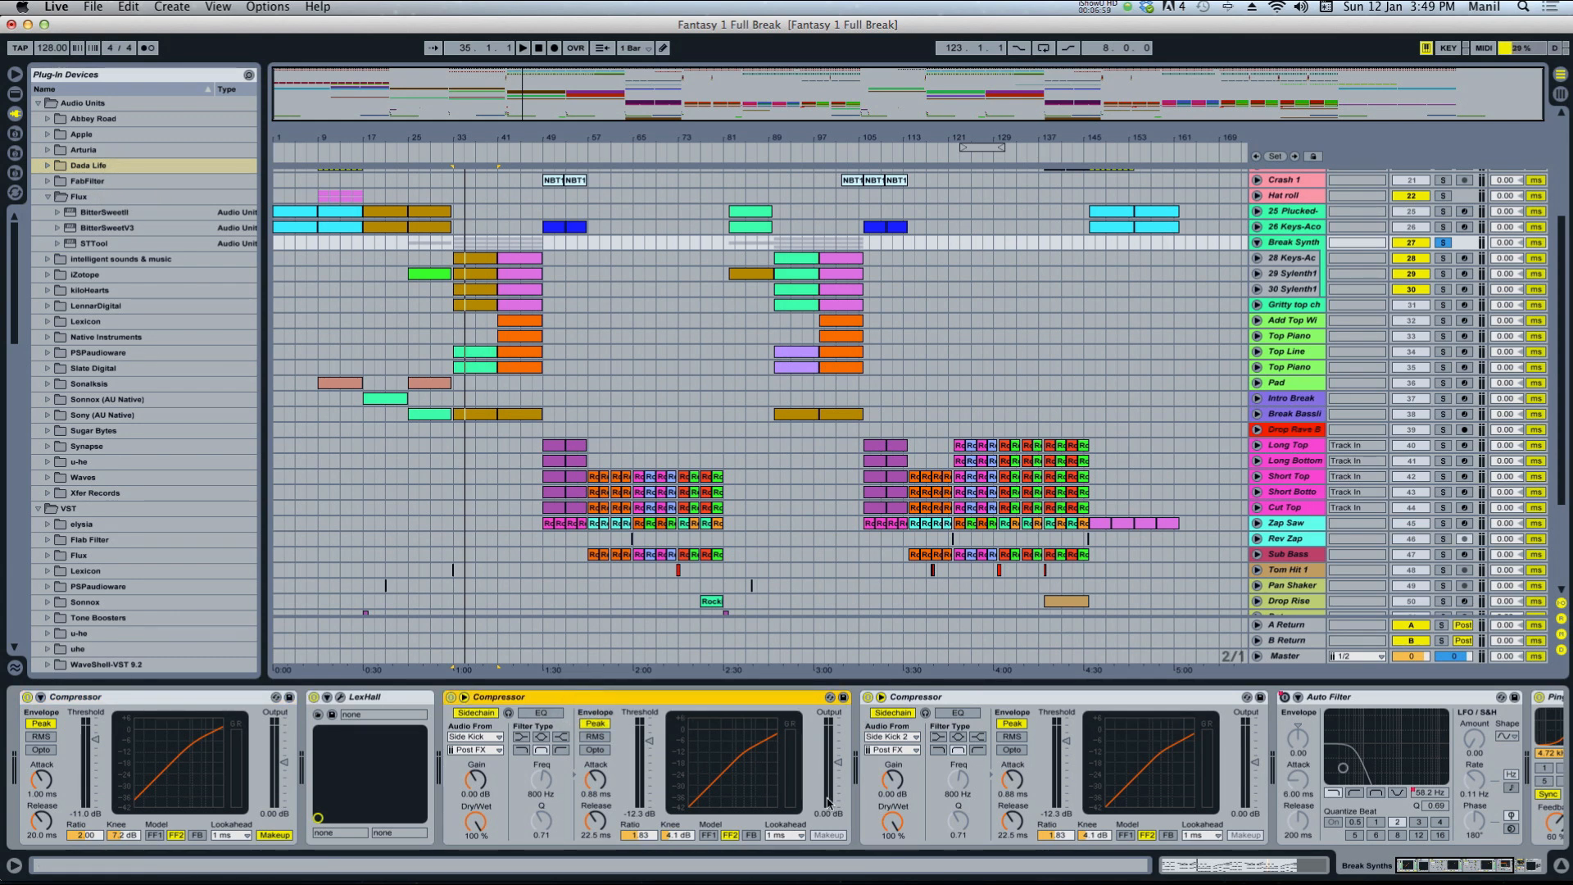
{"action": "scroll", "coordinate": [655, 492], "scroll_direction": "up", "scroll_amount": 5}
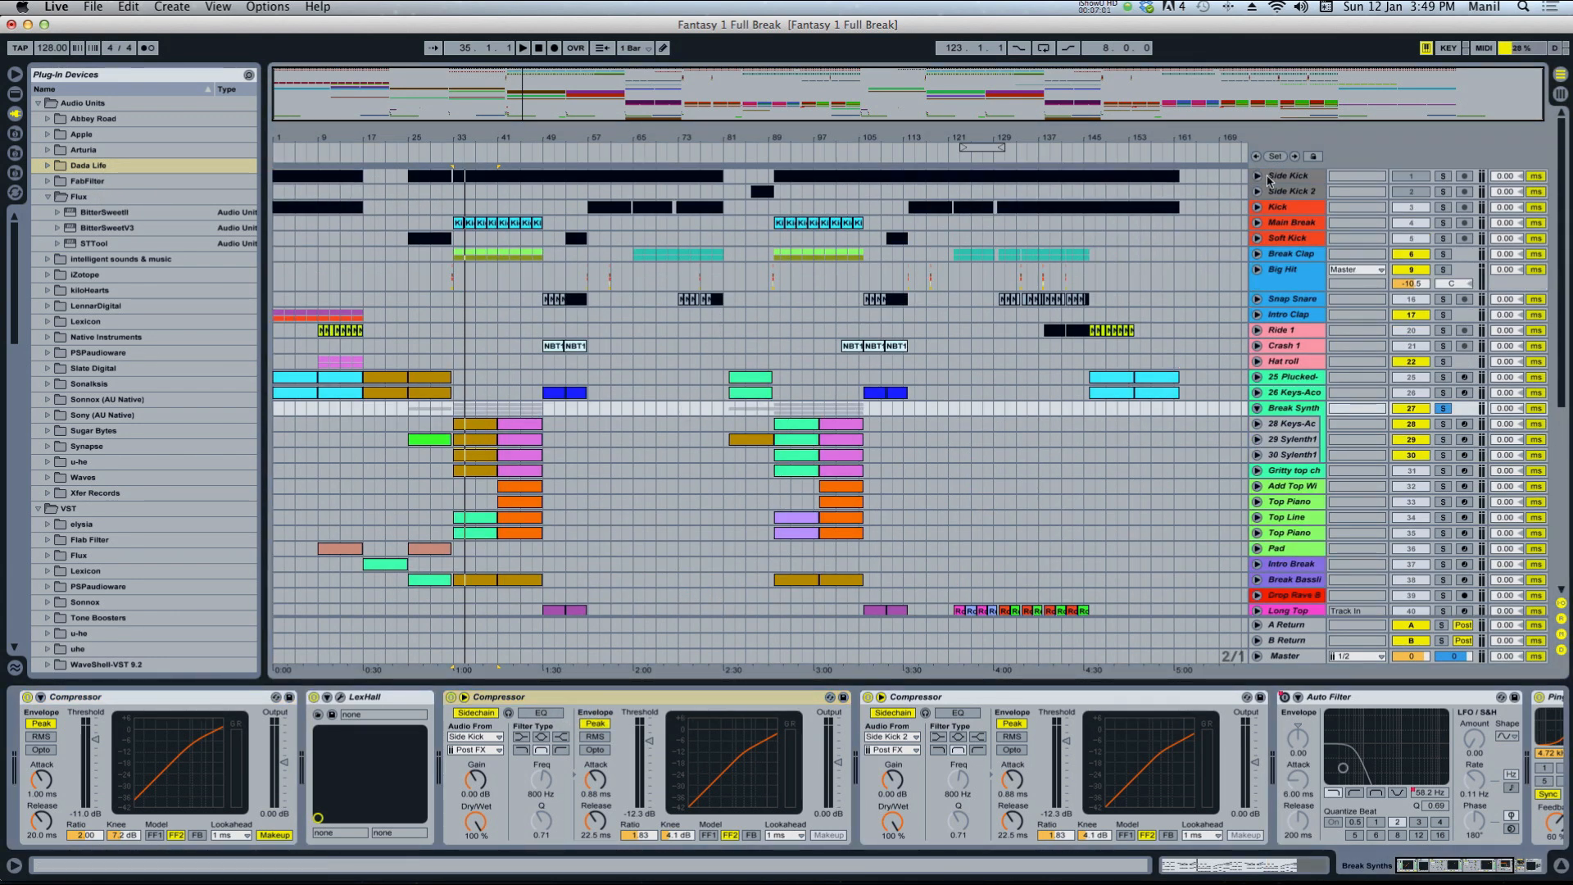
{"action": "scroll", "coordinate": [737, 458], "scroll_direction": "down", "scroll_amount": 3}
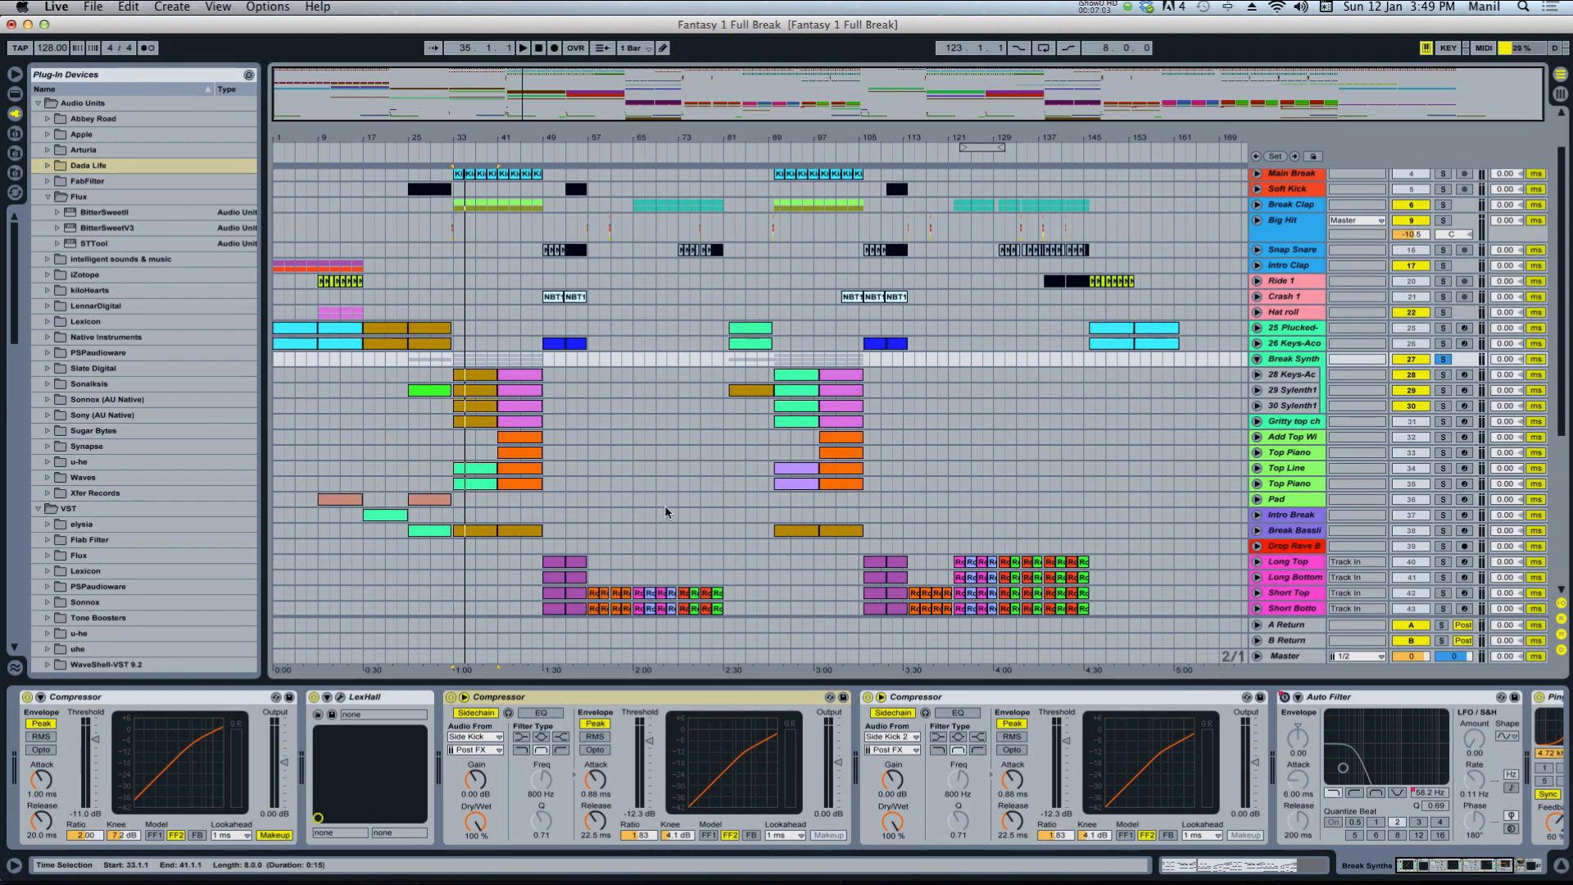
{"action": "scroll", "coordinate": [654, 567], "scroll_direction": "up", "scroll_amount": 3}
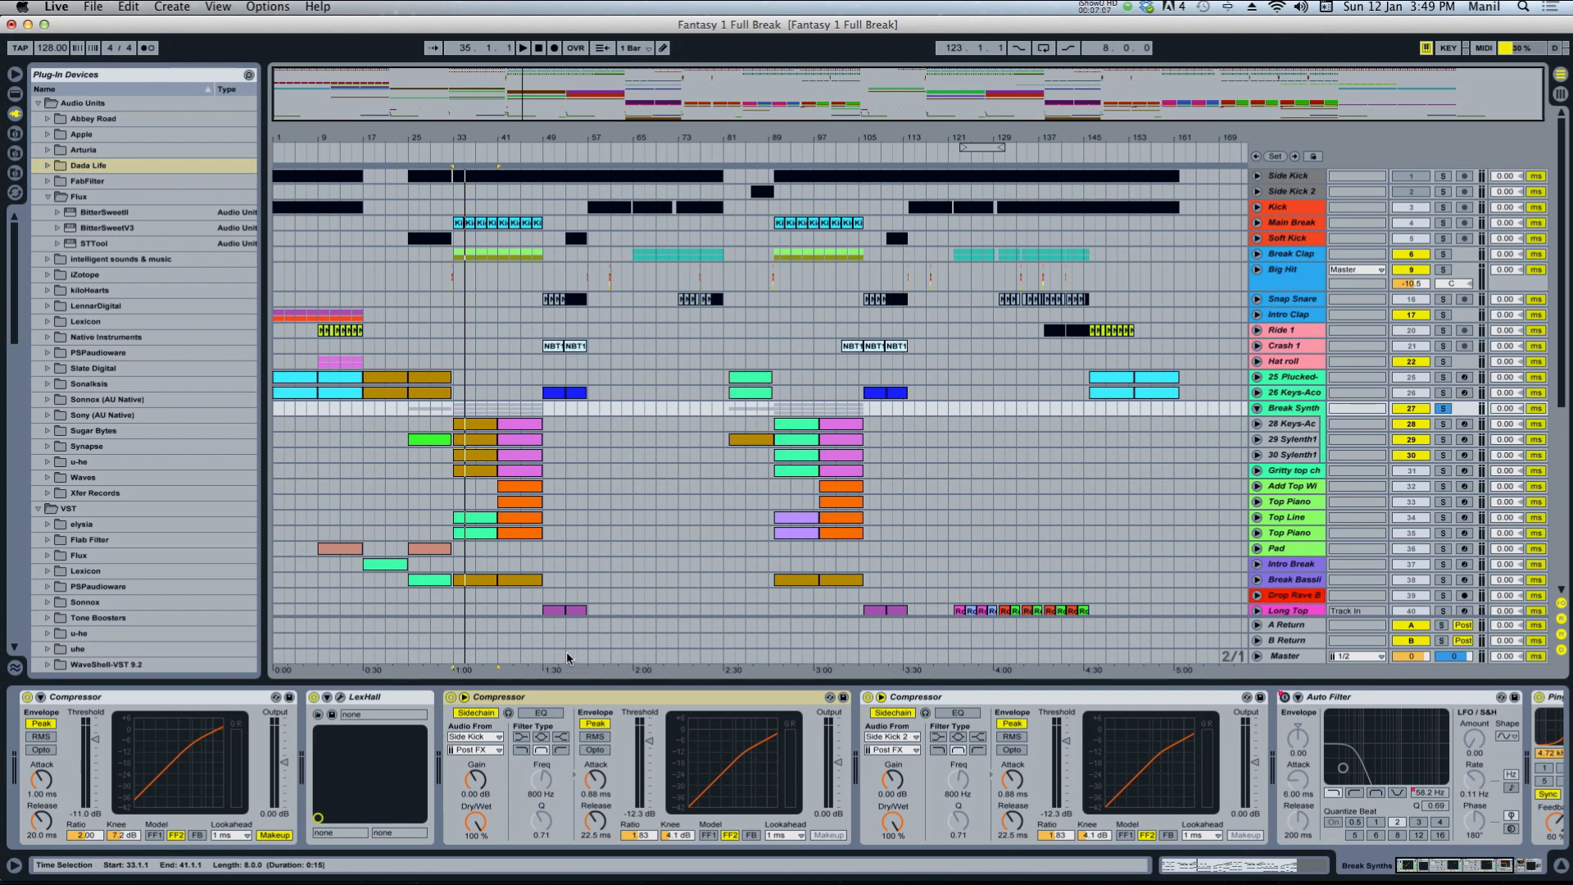
{"action": "scroll", "coordinate": [650, 503], "scroll_direction": "down", "scroll_amount": 3}
{"action": "scroll", "coordinate": [647, 554], "scroll_direction": "up", "scroll_amount": 3}
Fold the Break Synths group and turn off its solo.
{"action": "left_click", "coordinate": [1255, 408]}
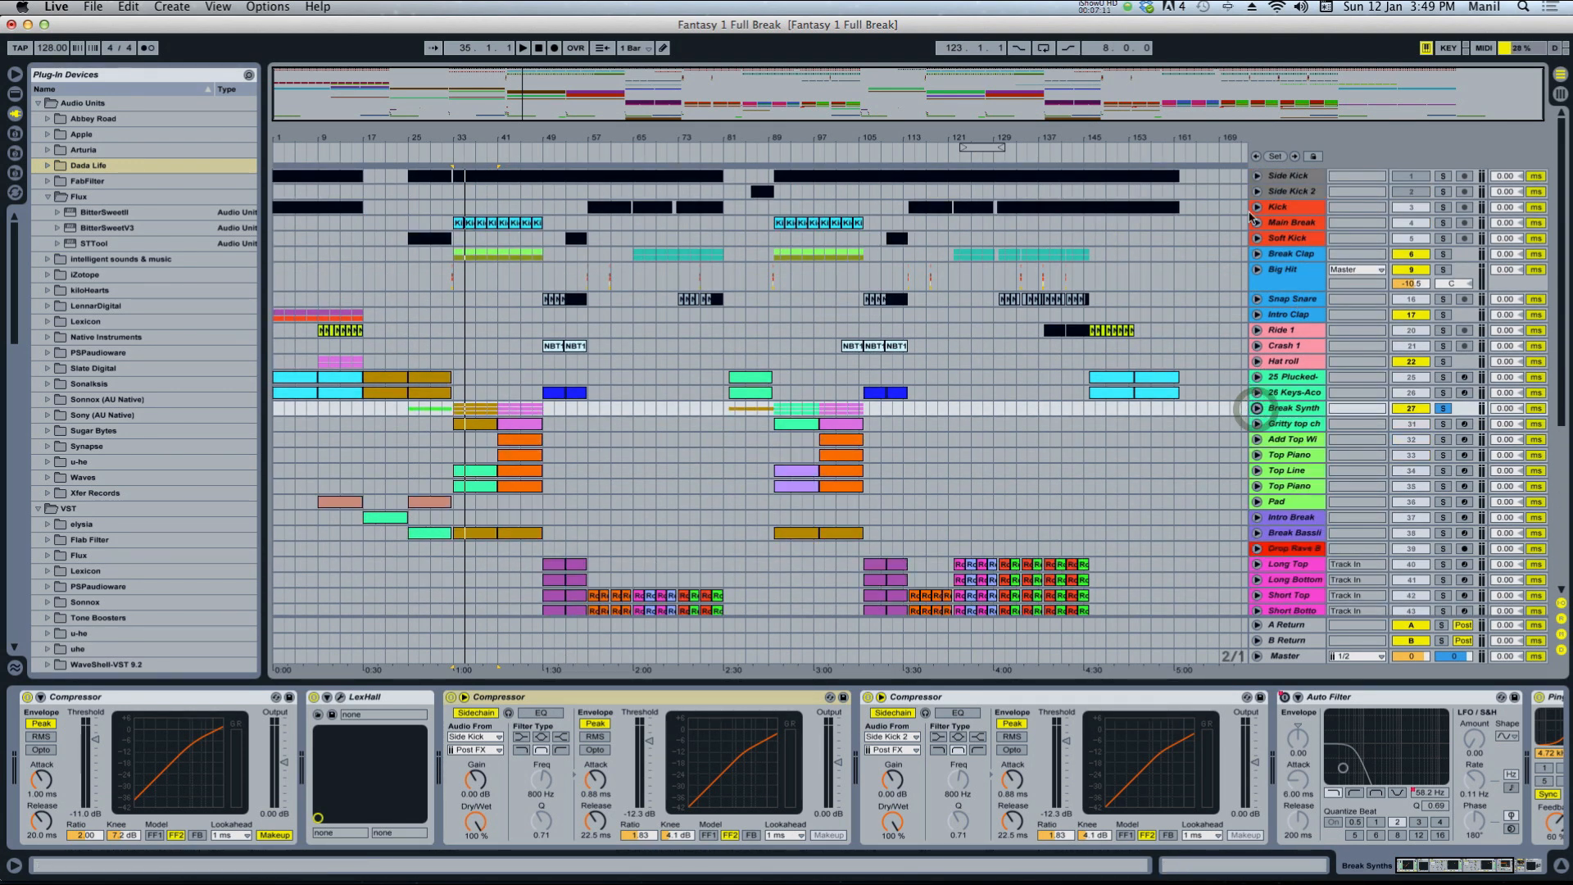
{"action": "left_click", "coordinate": [1299, 189]}
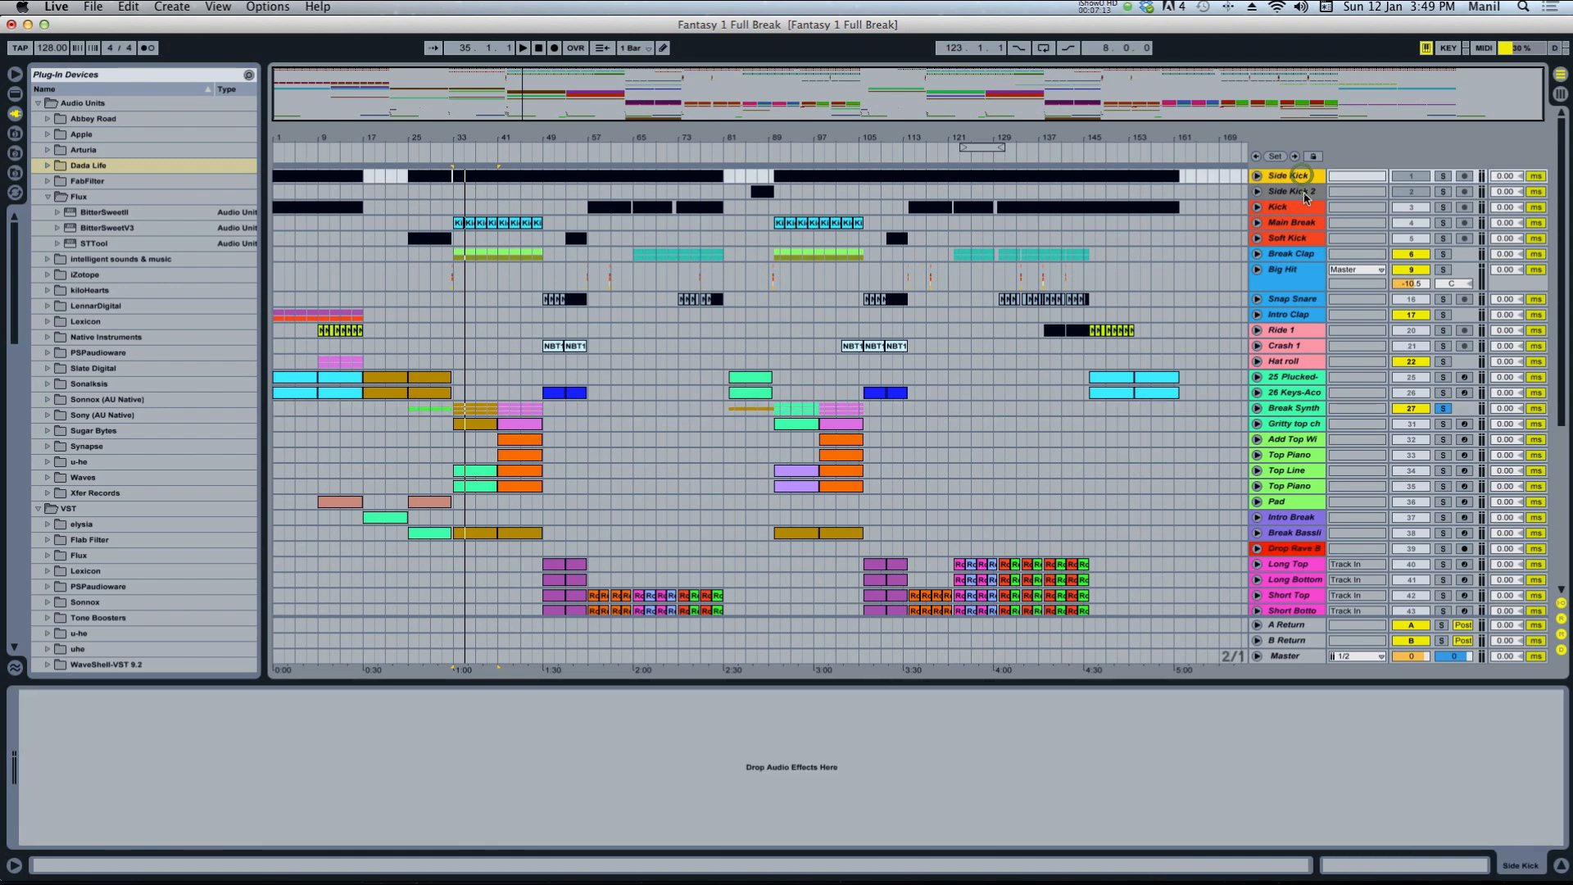
{"action": "left_click", "coordinate": [1442, 407]}
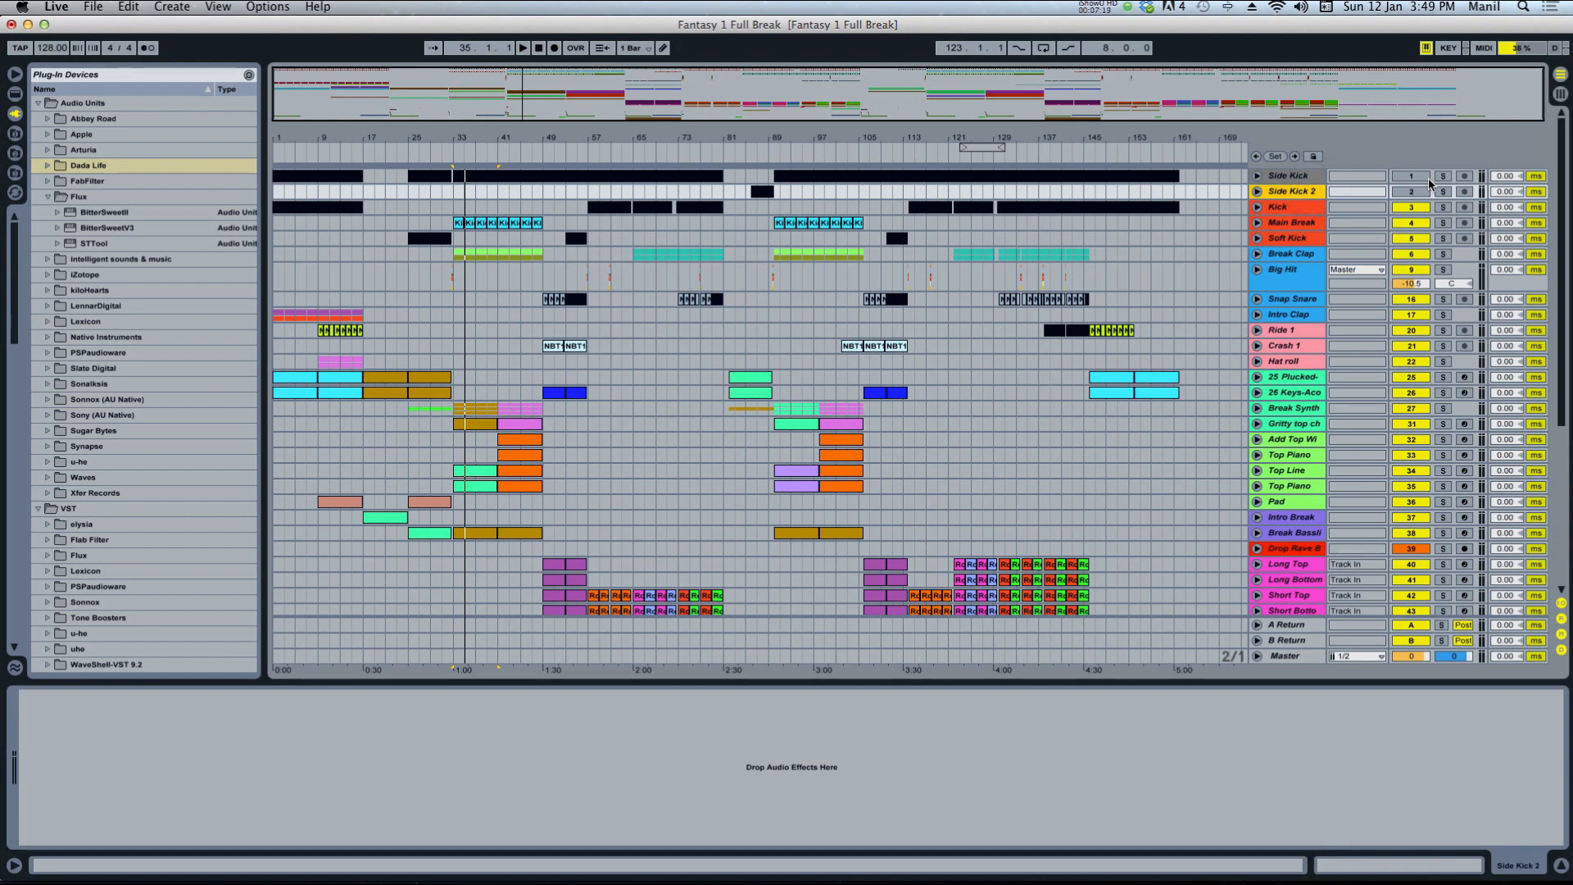
Select the Side Kick track and compare its clip layout with the other tracks in the arrangement.
{"action": "left_click", "coordinate": [1308, 179]}
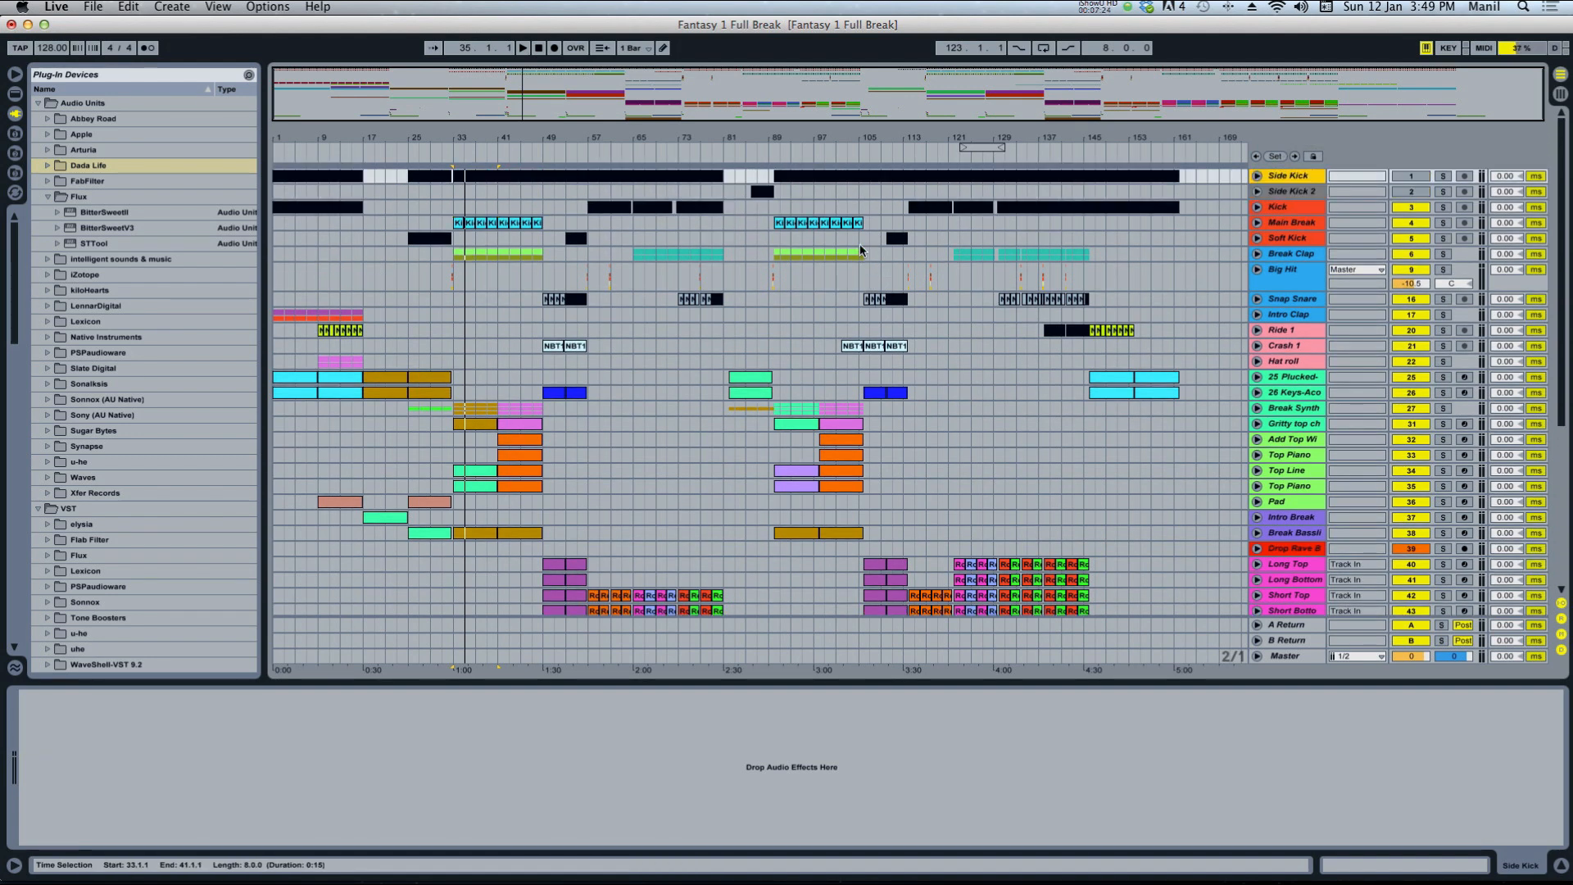
{"action": "scroll", "coordinate": [860, 250], "scroll_direction": "down", "scroll_amount": 5}
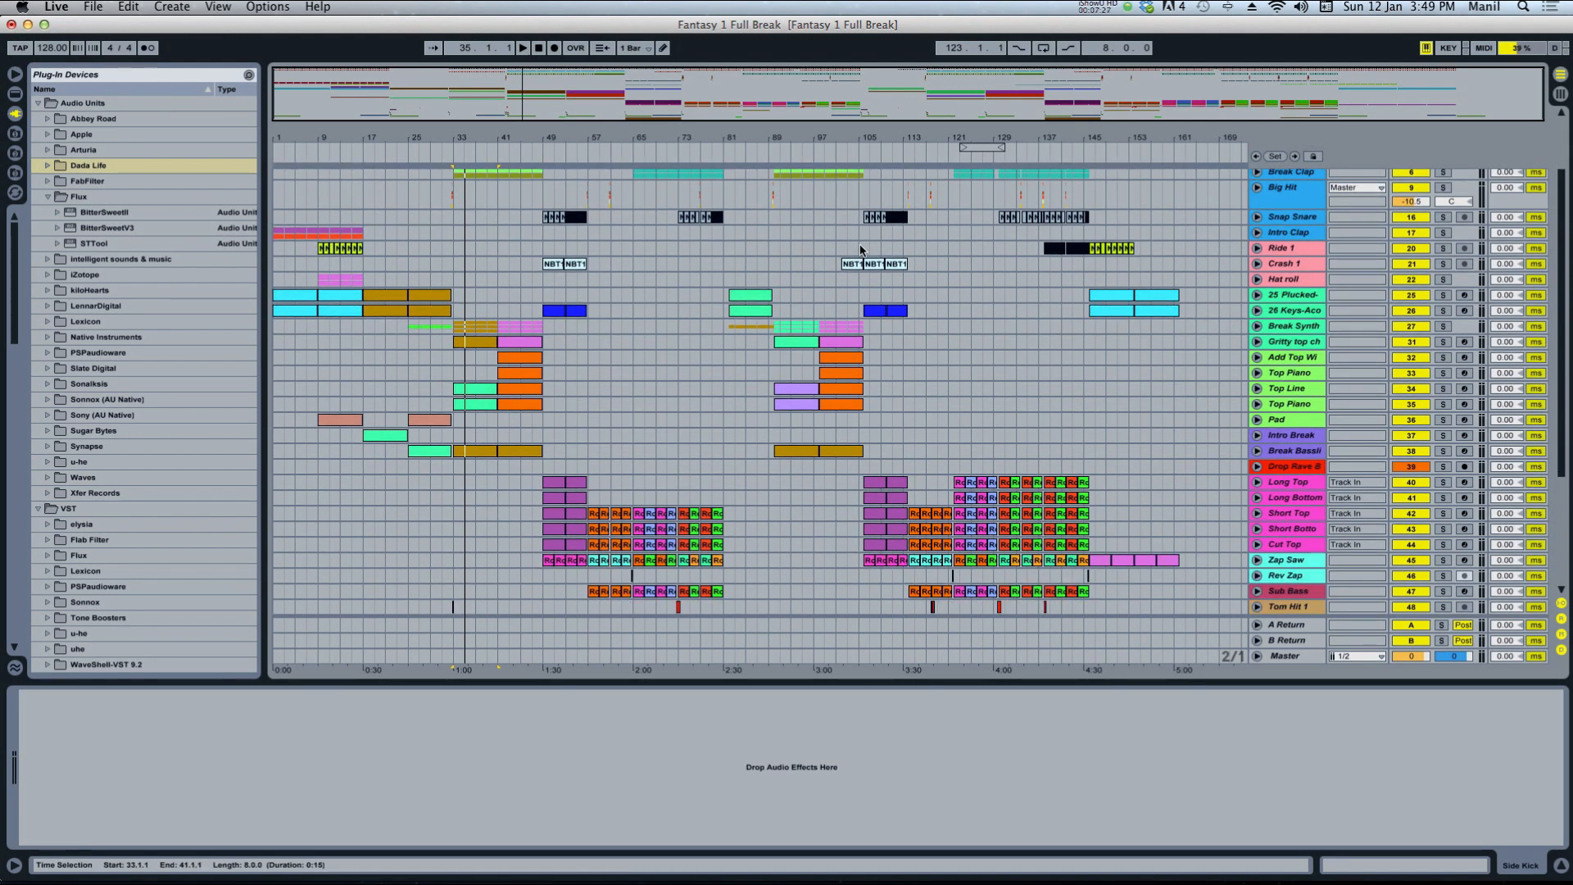
{"action": "scroll", "coordinate": [859, 243], "scroll_direction": "up", "scroll_amount": 5}
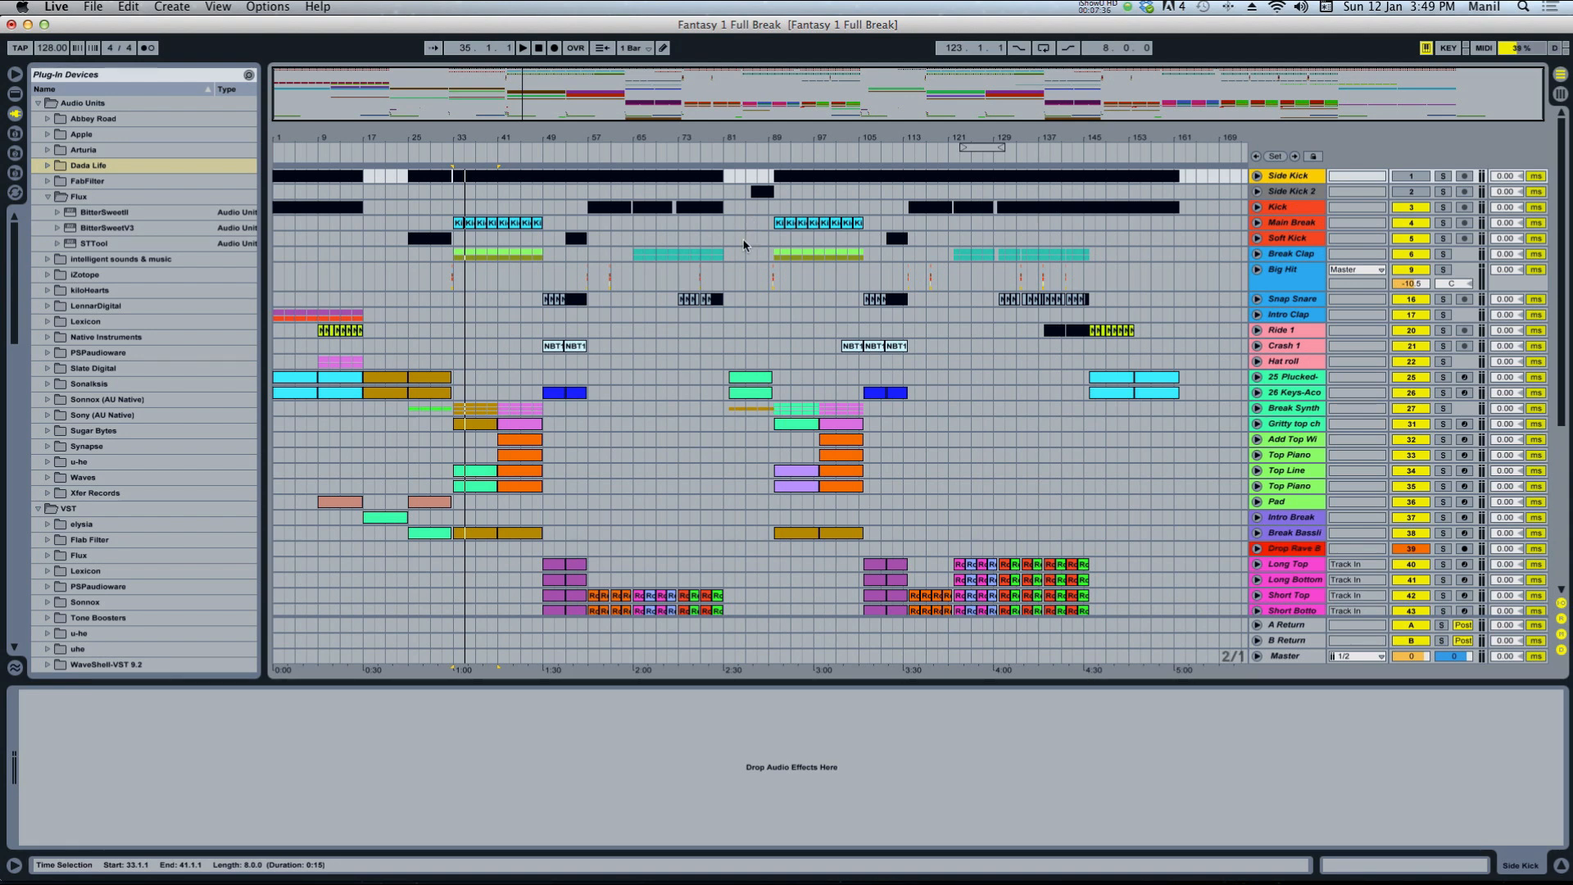
{"action": "scroll", "coordinate": [744, 244], "scroll_direction": "down", "scroll_amount": 3}
{"action": "scroll", "coordinate": [743, 242], "scroll_direction": "up", "scroll_amount": 3}
{"action": "scroll", "coordinate": [744, 241], "scroll_direction": "down", "scroll_amount": 6}
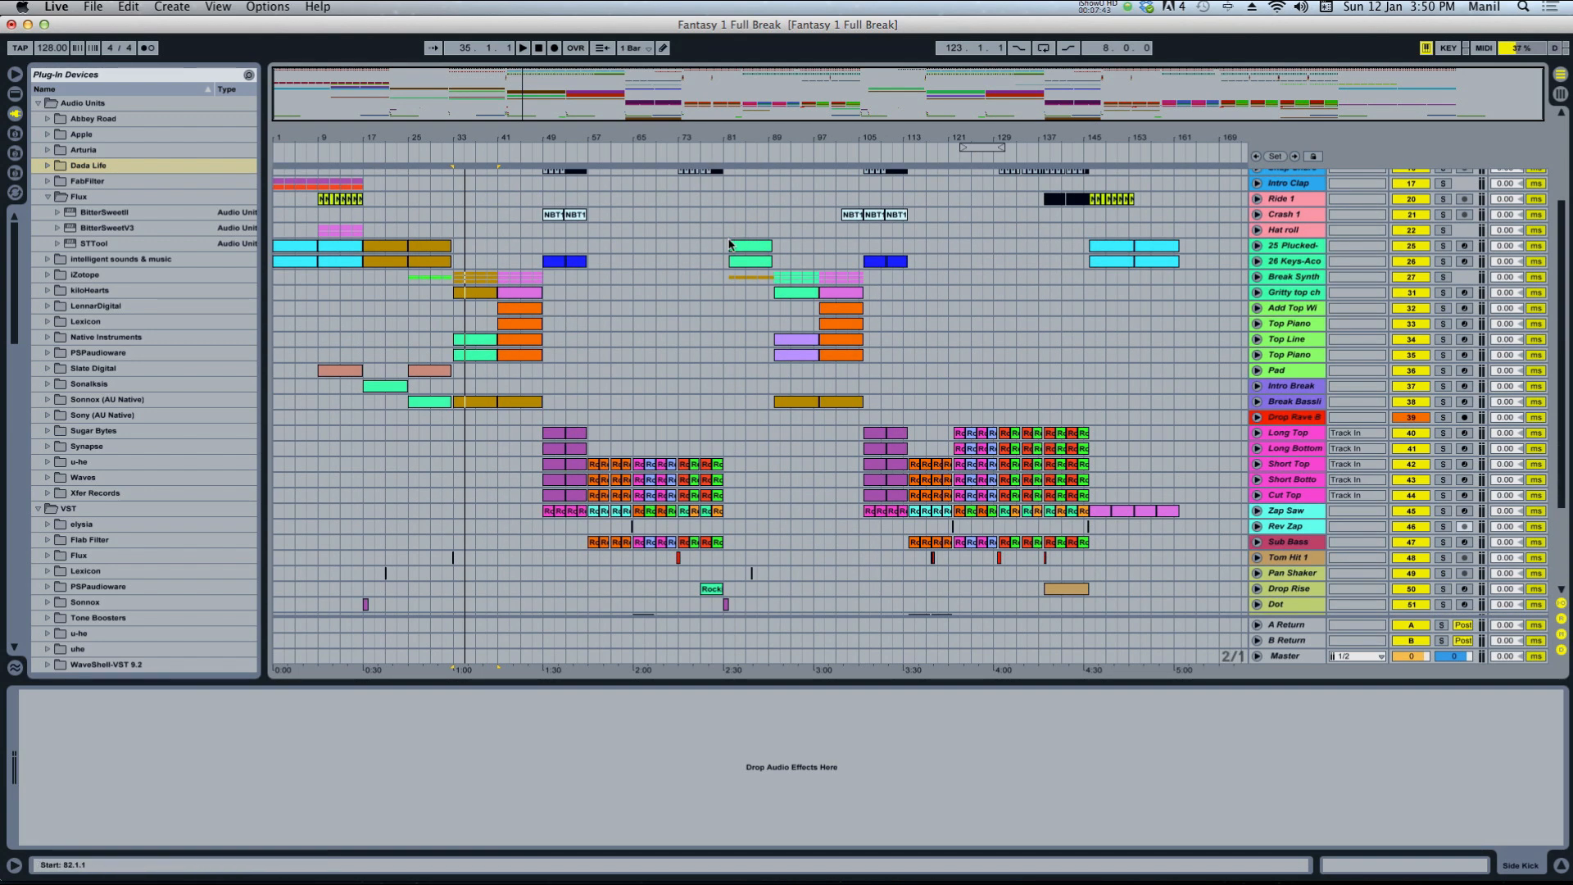
Show the Auto Filter Frequency automation on Break Synths and play the filter rise from bar 83.
{"action": "left_click", "coordinate": [1296, 278]}
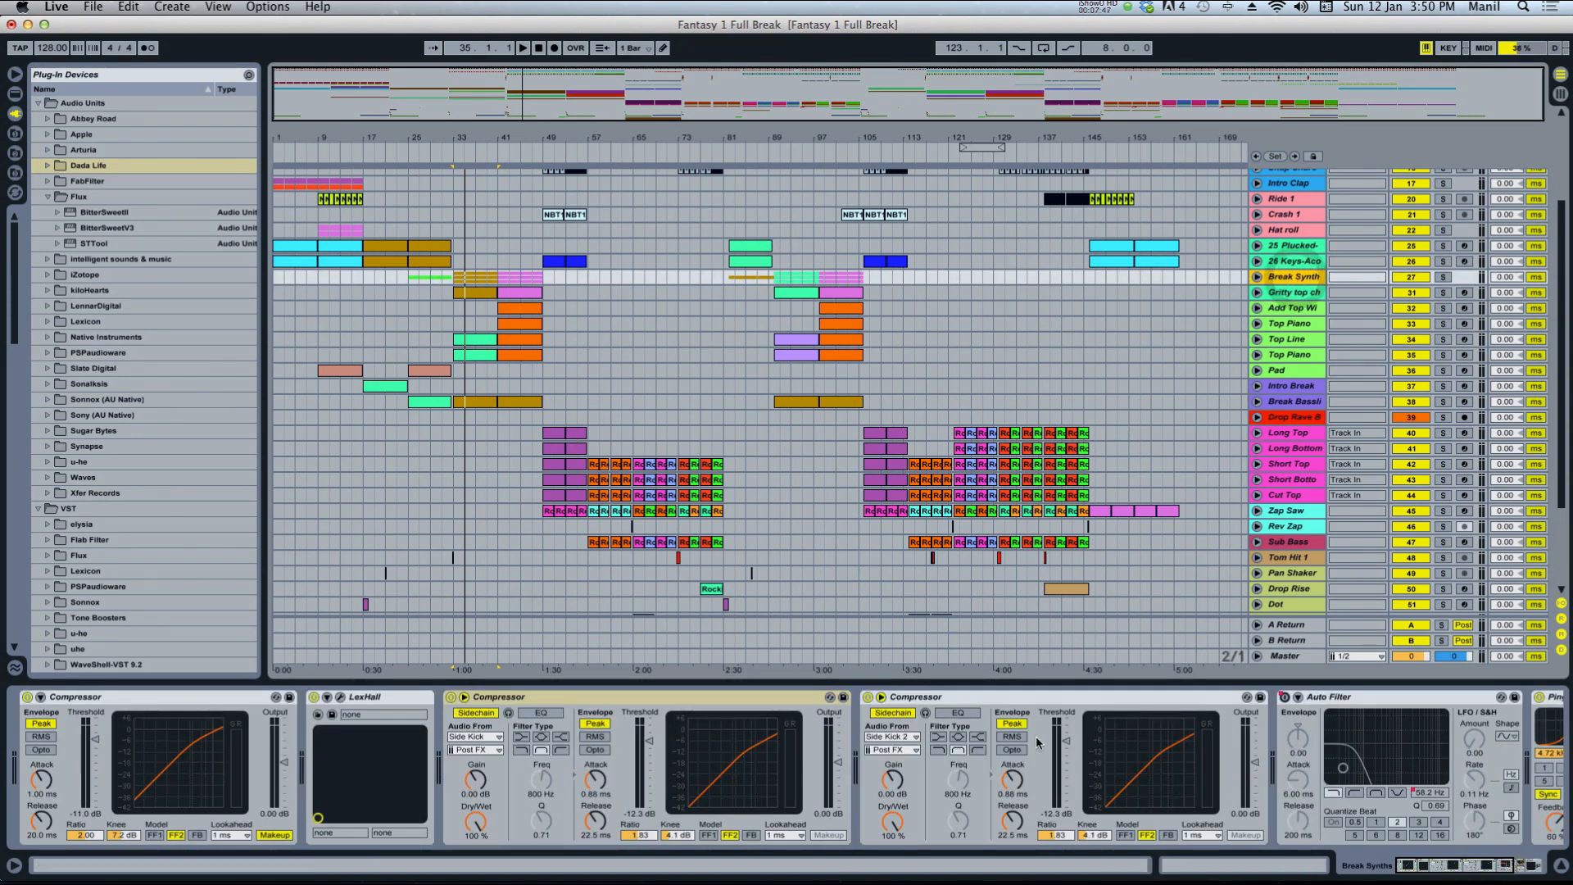
{"action": "right_click", "coordinate": [1068, 793]}
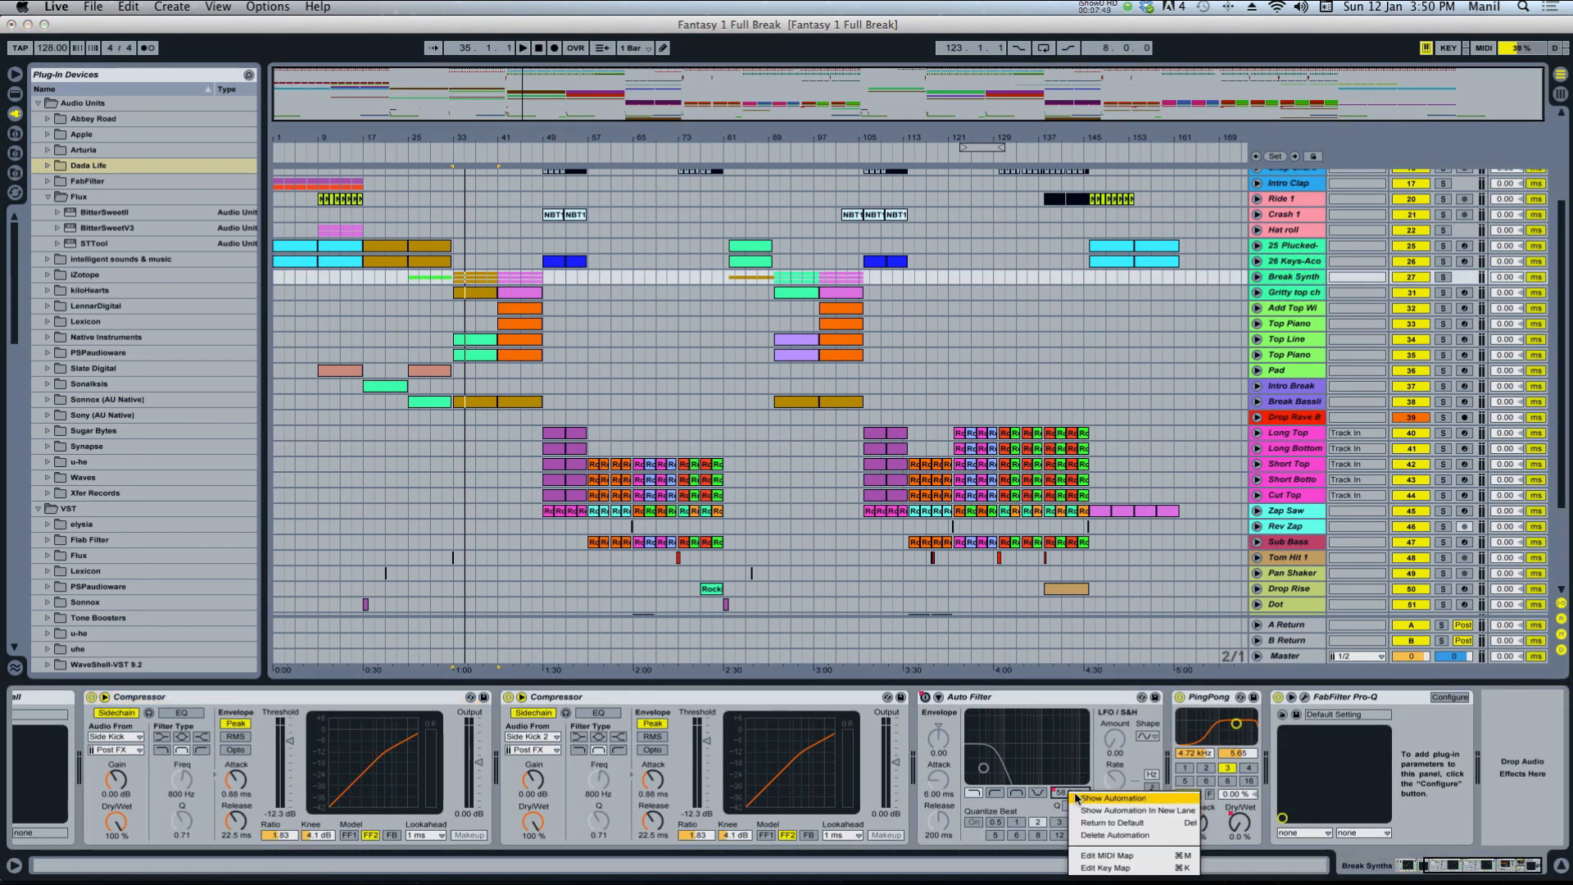
{"action": "left_click", "coordinate": [1080, 801]}
{"action": "left_click", "coordinate": [732, 290]}
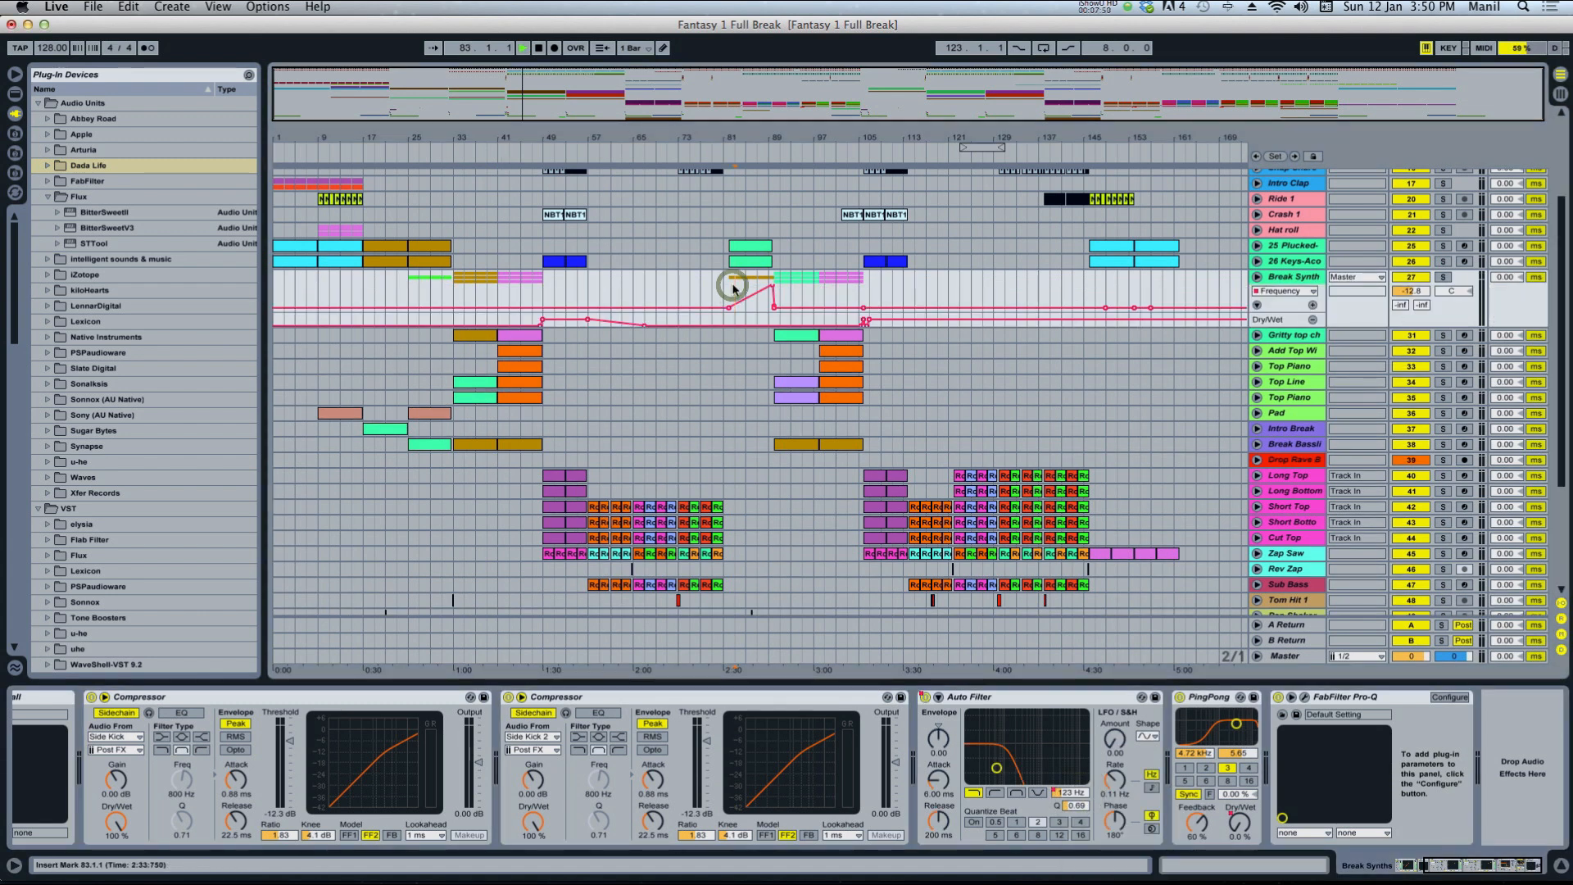
{"action": "key", "text": "space"}
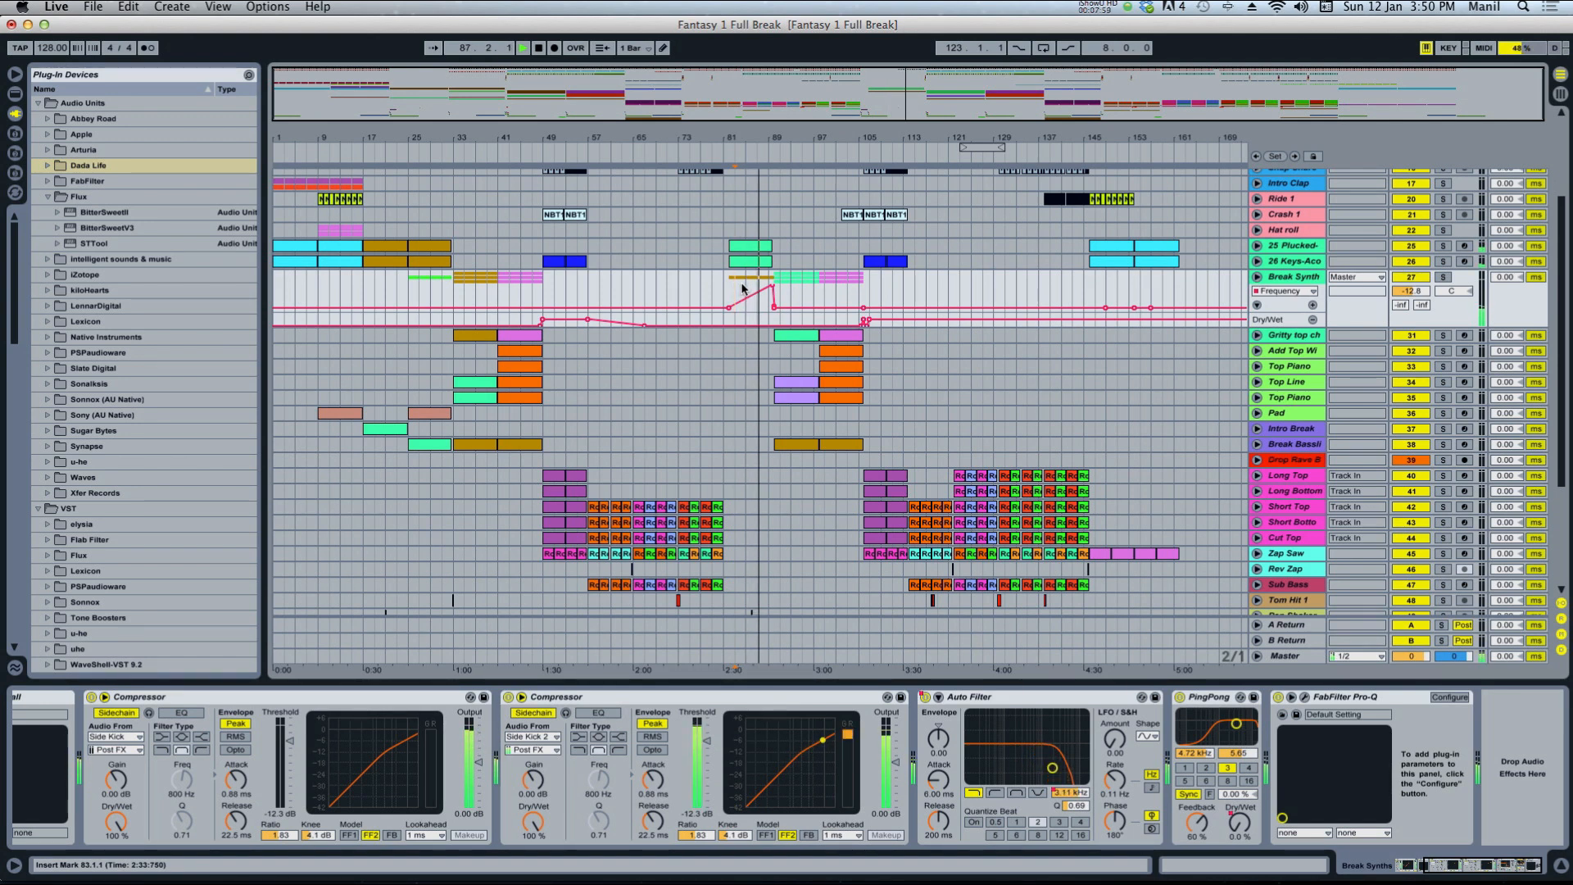
{"action": "key", "text": "space"}
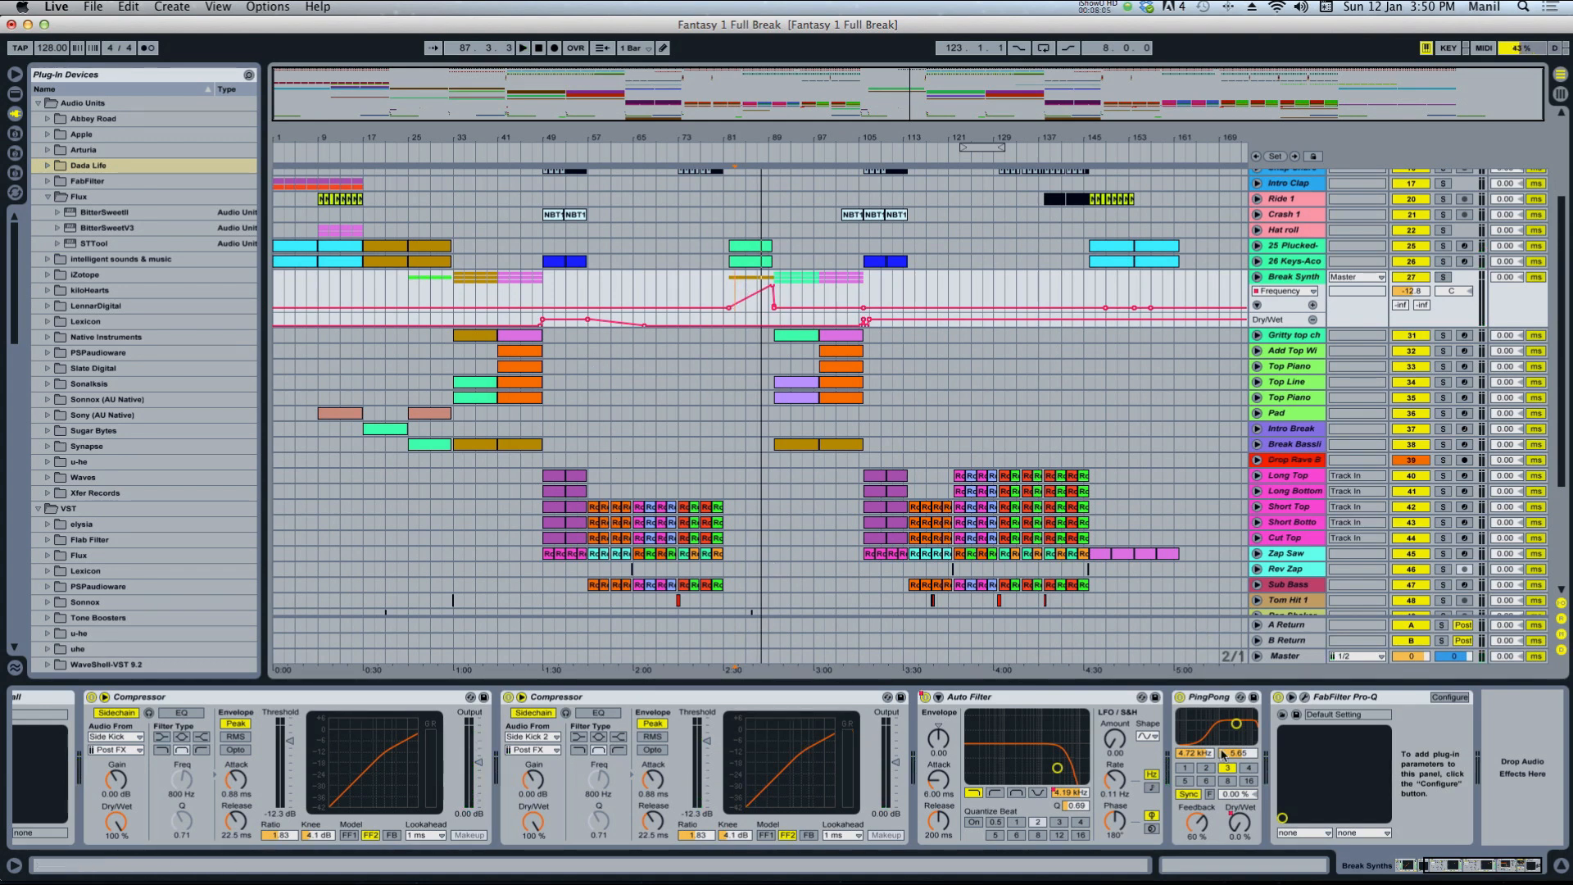
Delete the raised PingPong Dry/Wet automation breakpoint just after bar 105 on Break Synths, and collapse the track's automation lanes.
{"action": "left_click", "coordinate": [1239, 822]}
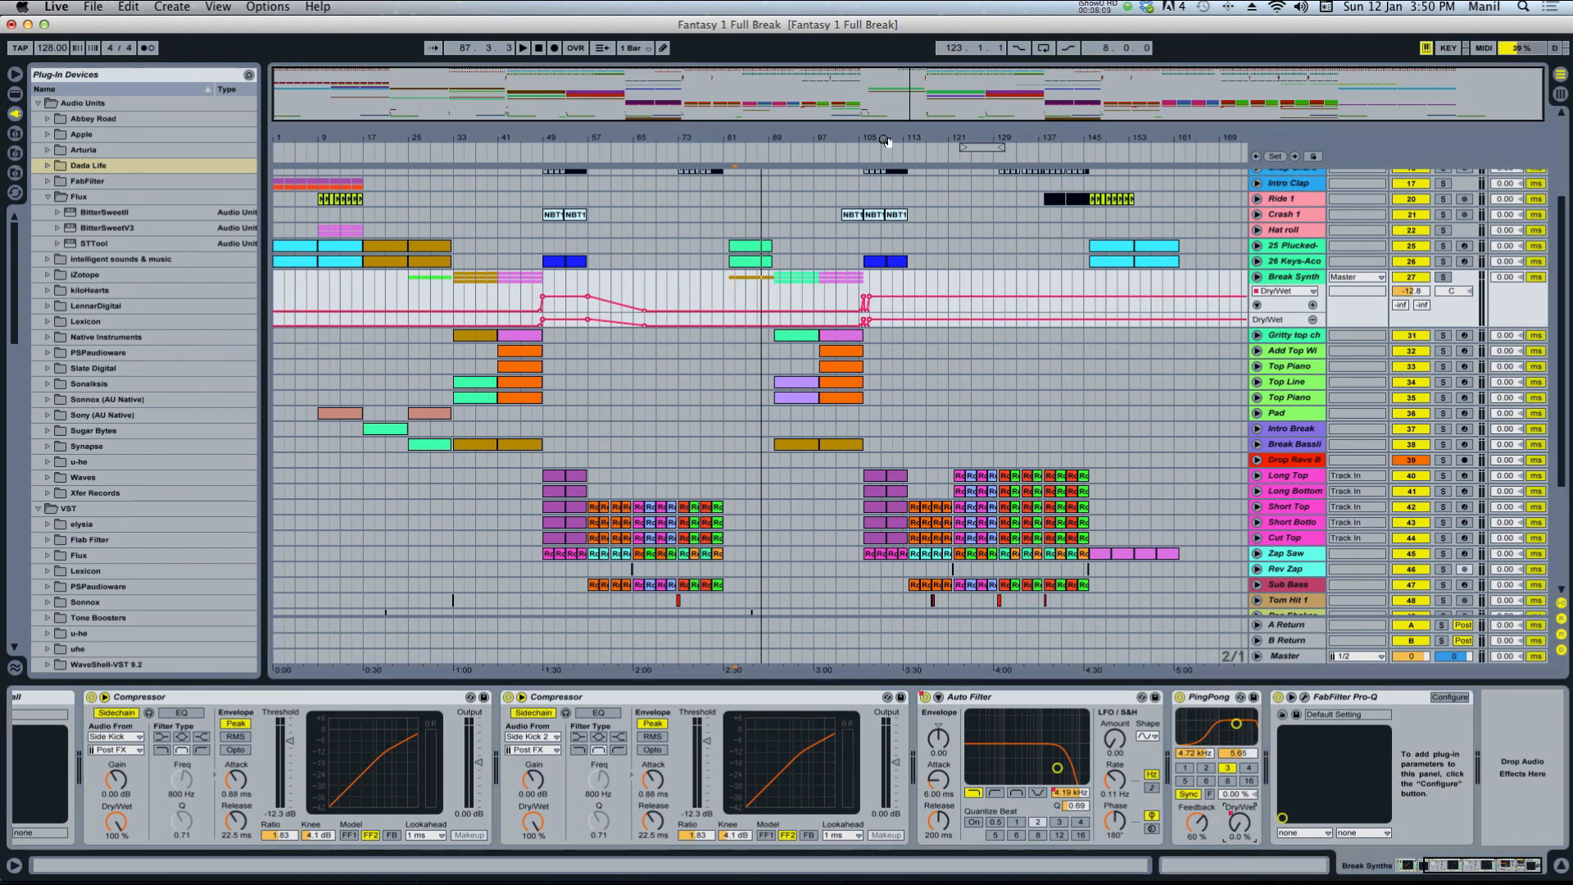
{"action": "left_click_drag", "start_coordinate": [886, 139], "coordinate": [886, 196]}
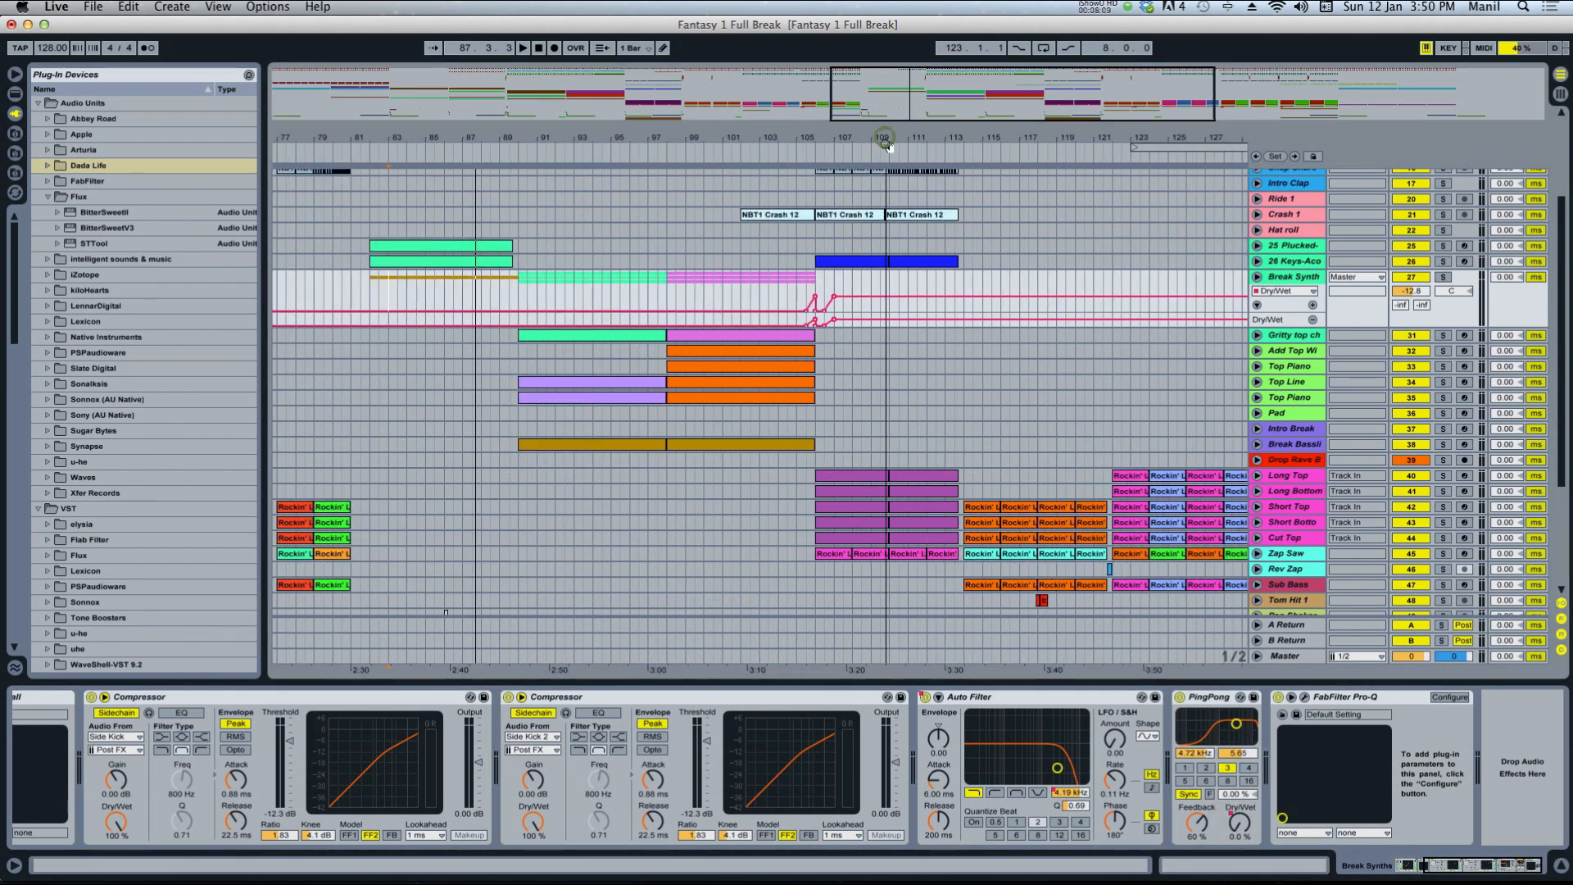
{"action": "left_click", "coordinate": [834, 297]}
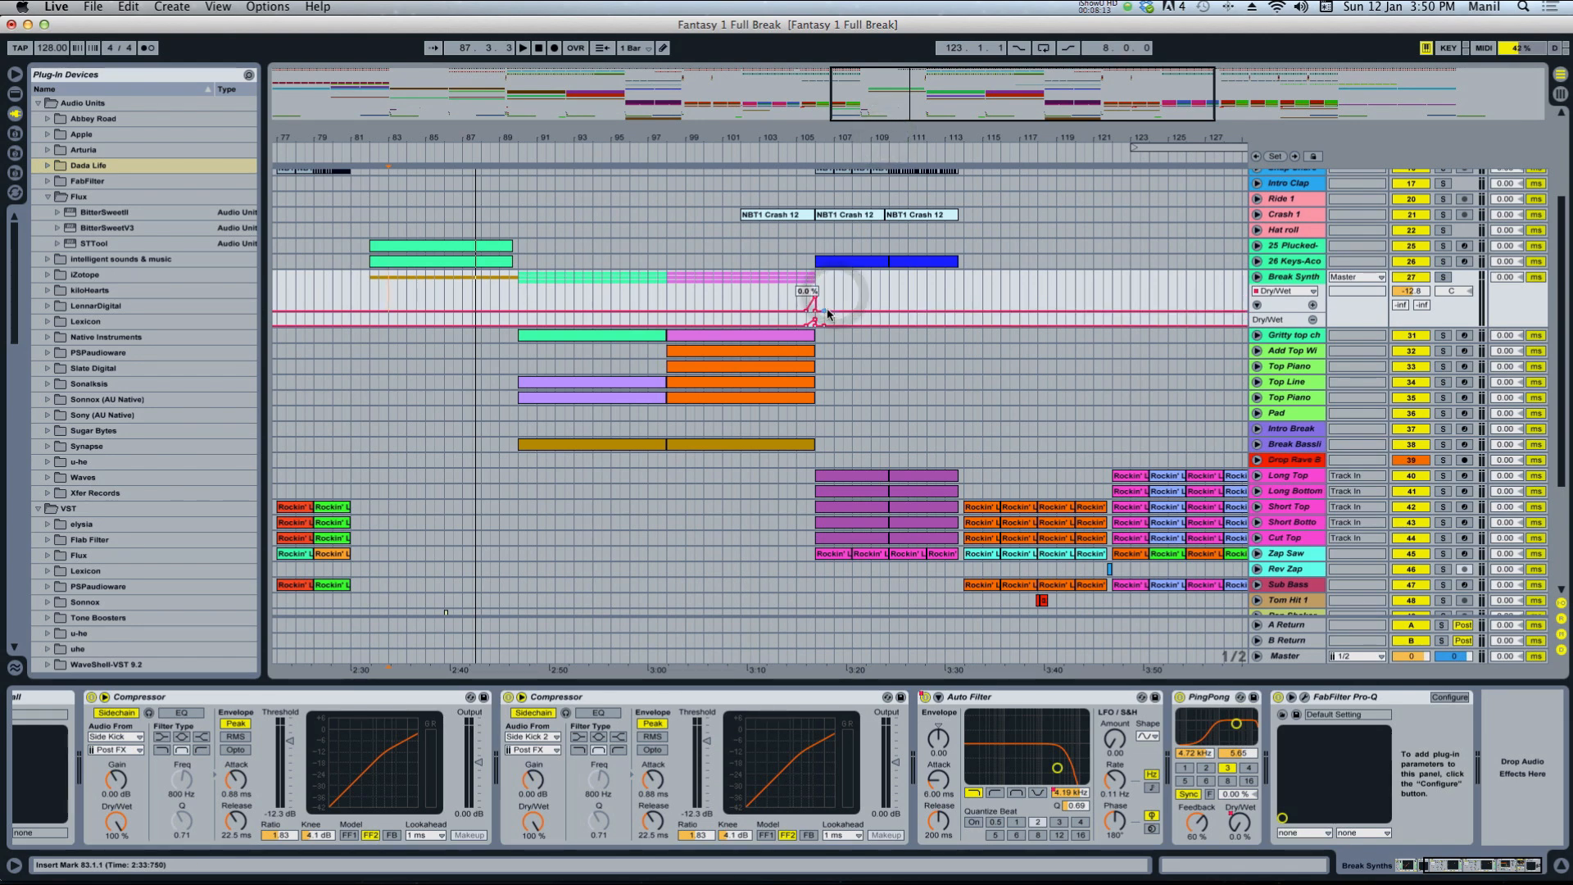
{"action": "left_click_drag", "start_coordinate": [809, 133], "coordinate": [809, 74]}
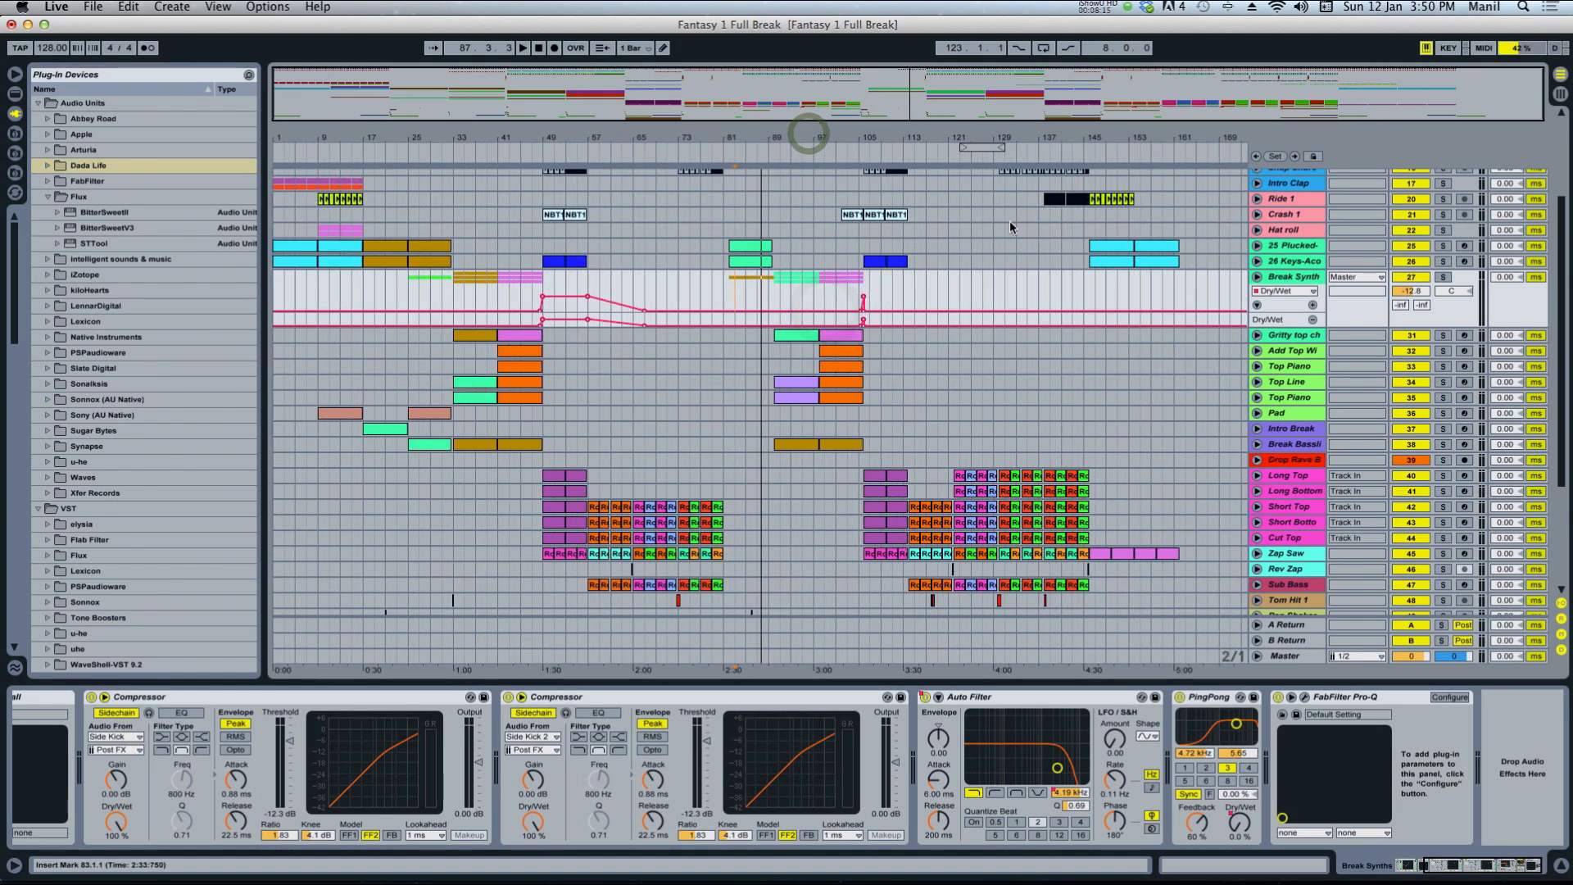
{"action": "left_click_drag", "start_coordinate": [1479, 310], "coordinate": [1483, 235]}
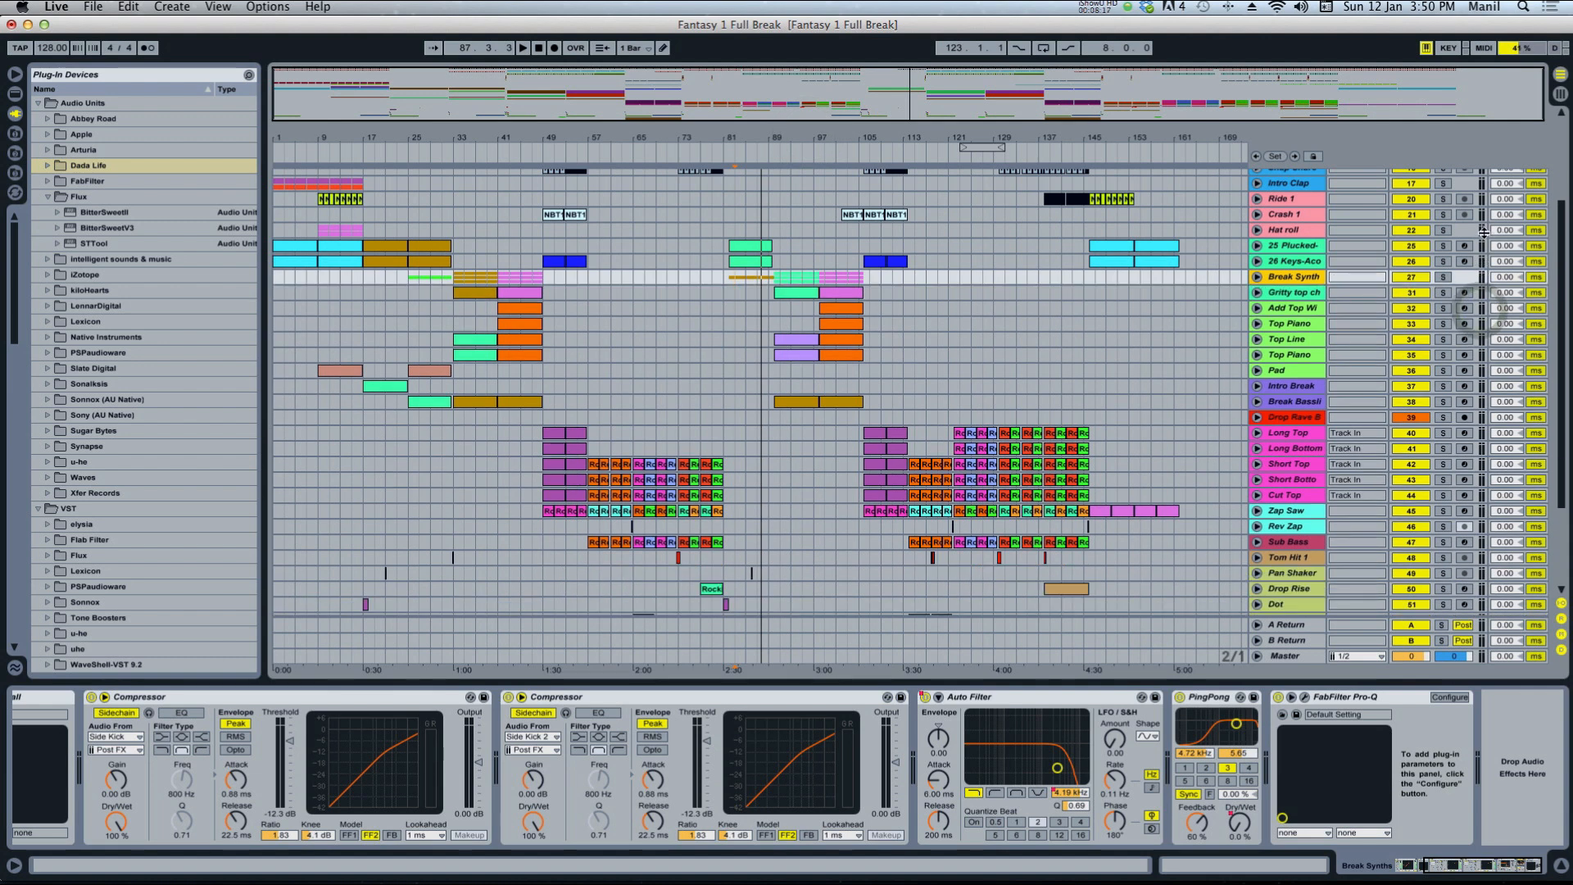
Open the Break Synths Pro-Q and audition its 19720 Hz high cut band while playing from bars 83 and 91.
{"action": "left_click", "coordinate": [1302, 698]}
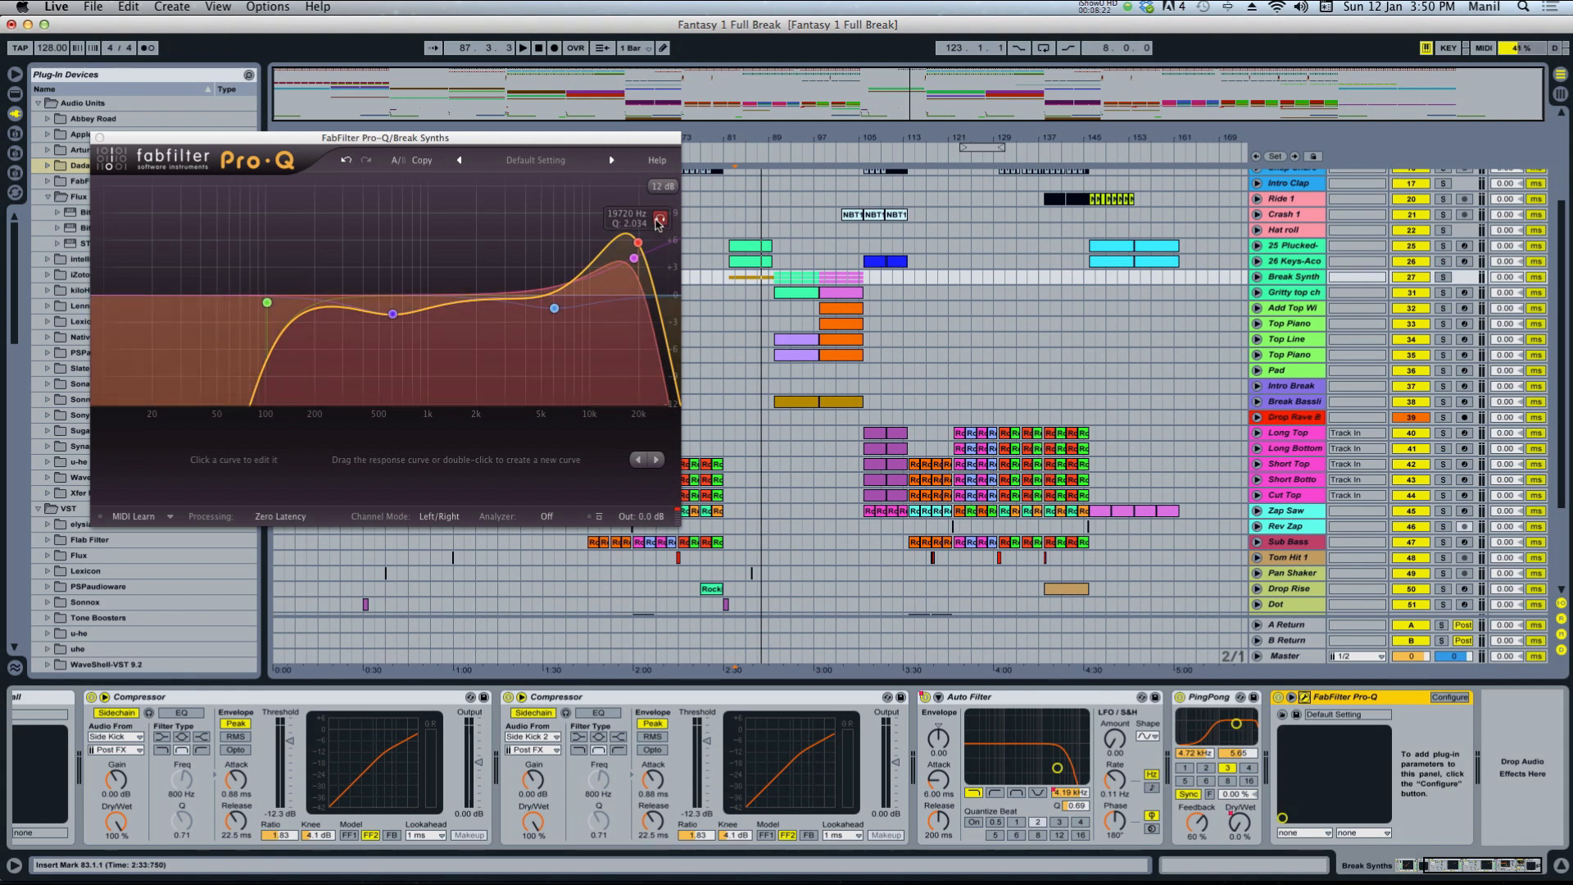
{"action": "key", "text": "space"}
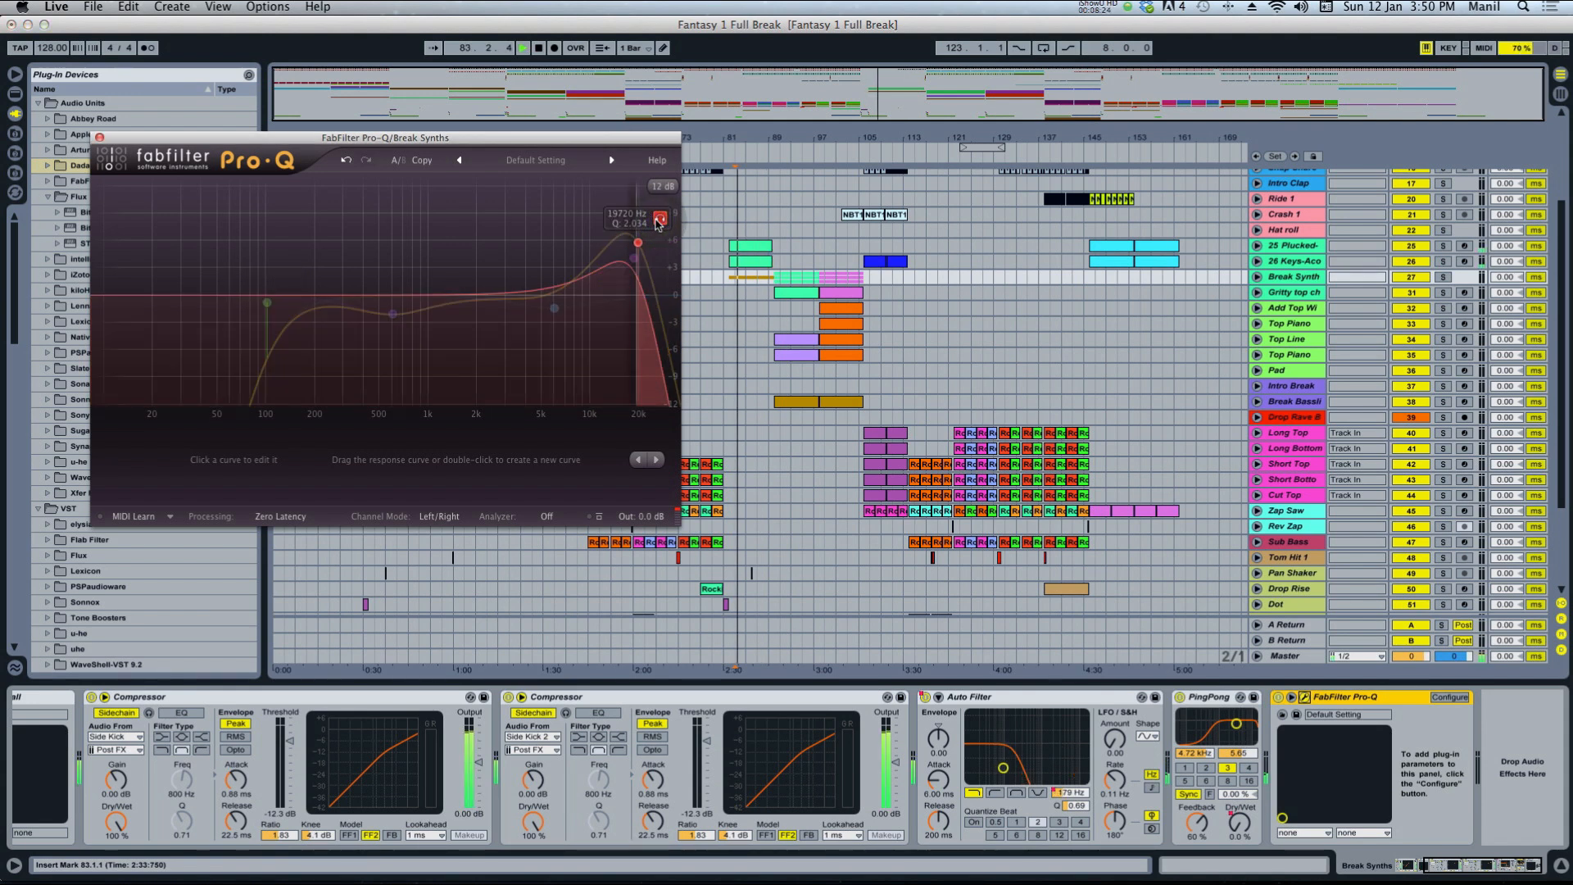
{"action": "left_click", "coordinate": [775, 277]}
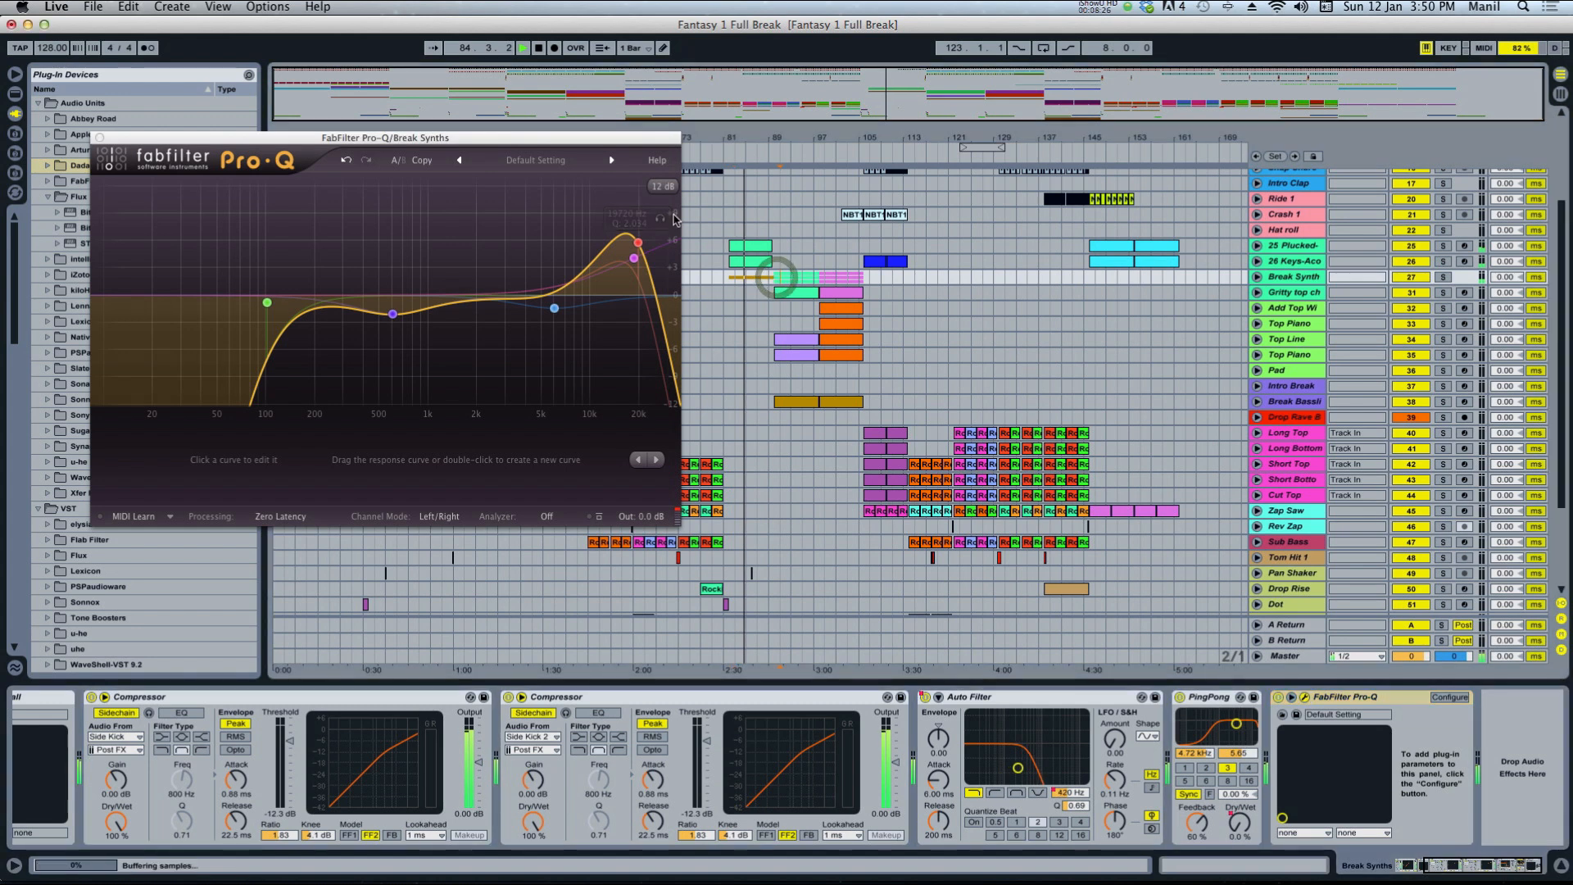
{"action": "left_click", "coordinate": [660, 221]}
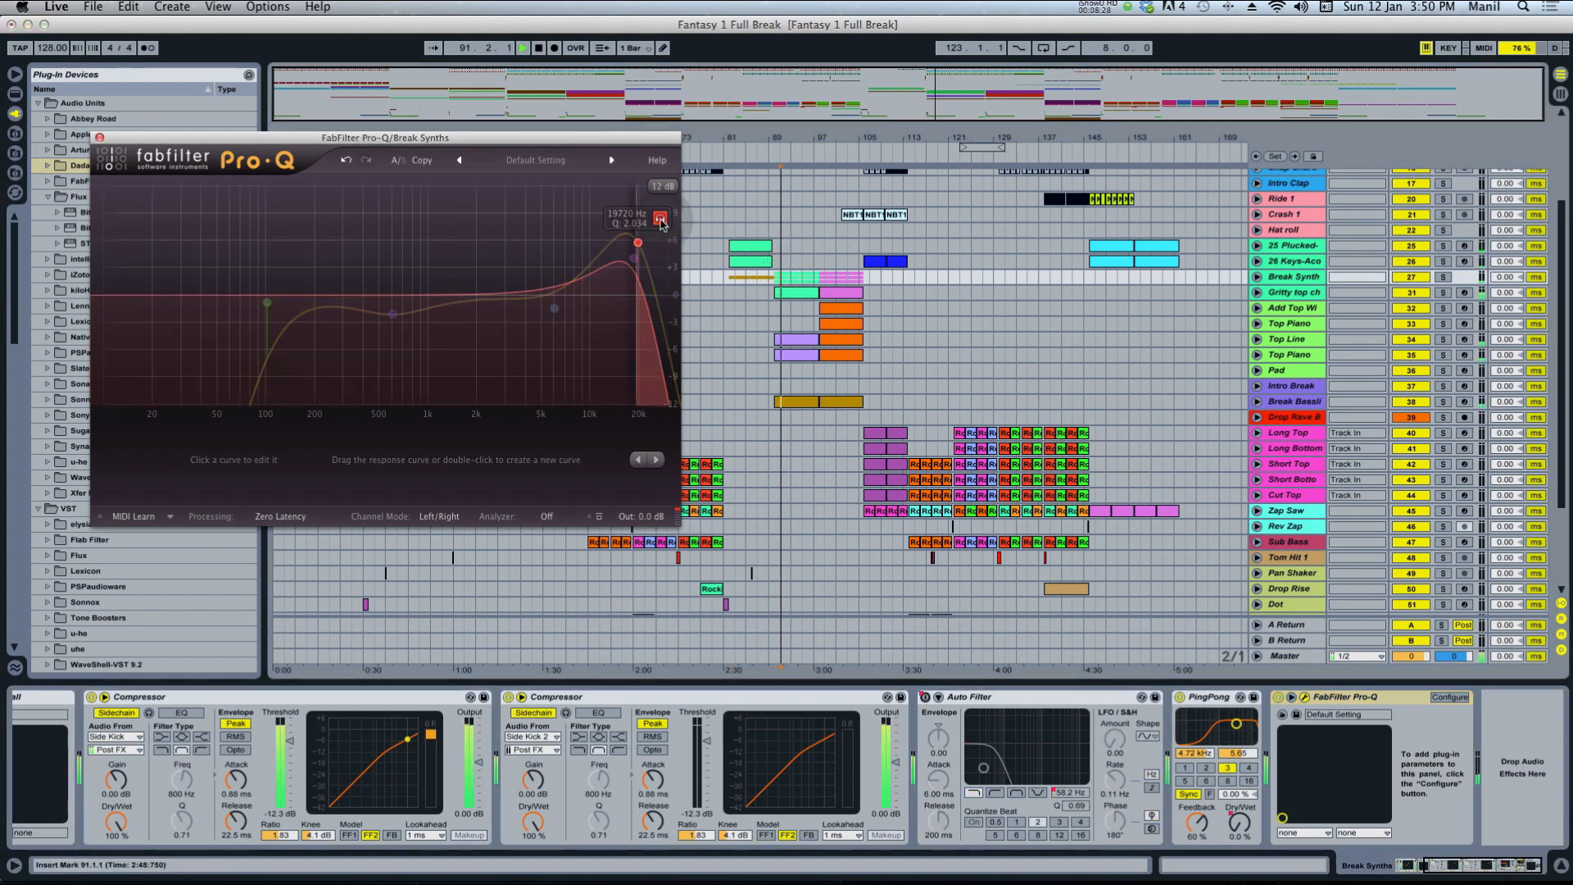
{"action": "left_click", "coordinate": [660, 221]}
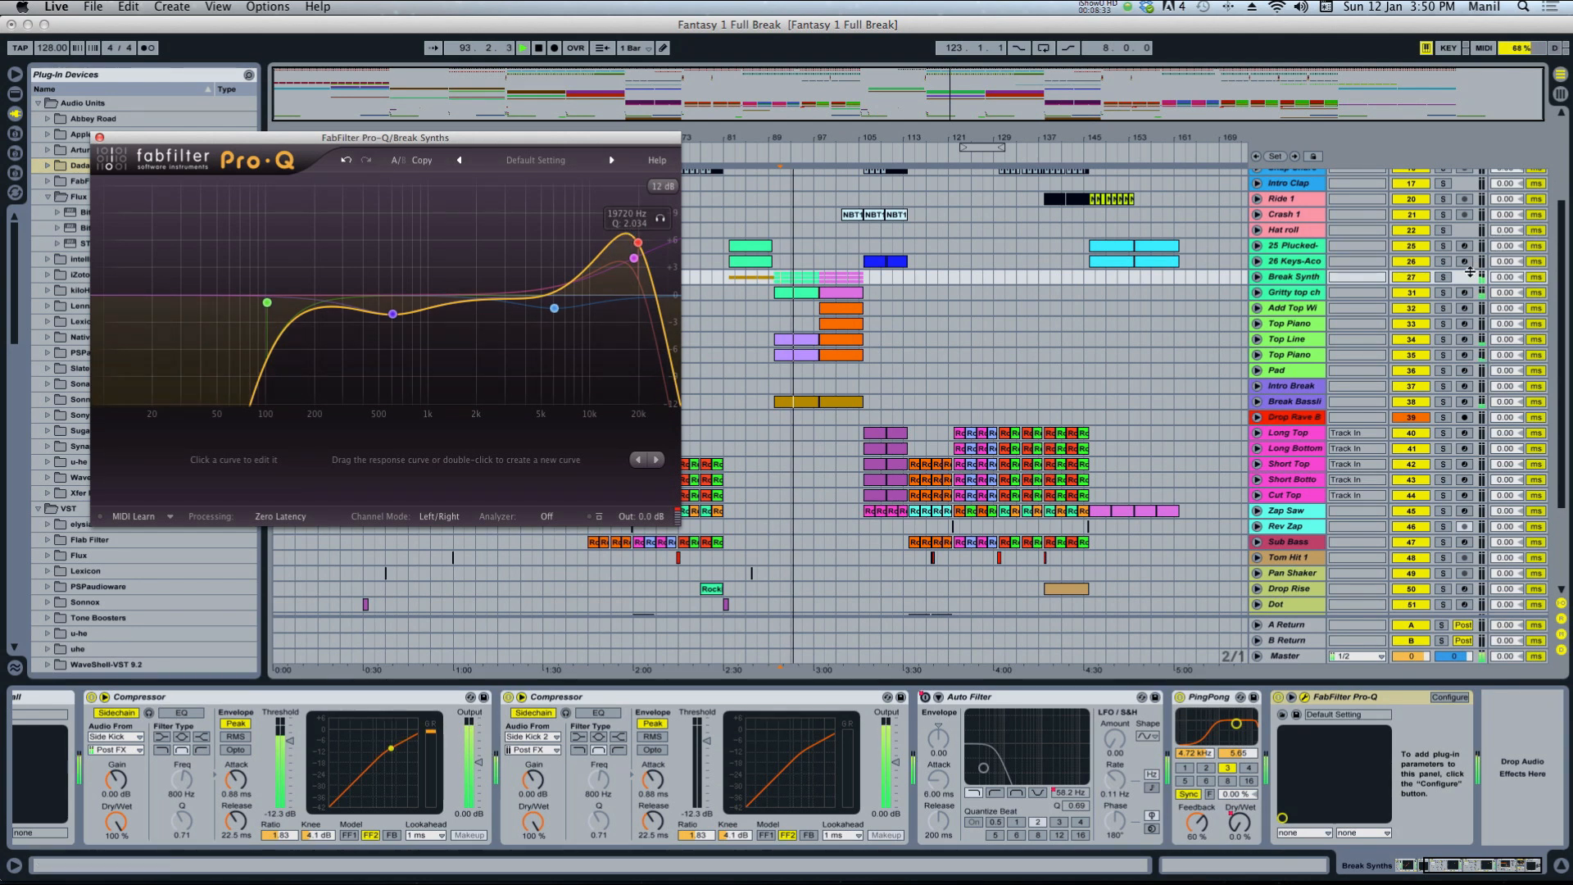
Solo the Break Synths group and audition the 19720 Hz high cut band in its Pro-Q during playback from bar 91.
{"action": "left_click", "coordinate": [1445, 280]}
{"action": "left_click", "coordinate": [660, 221]}
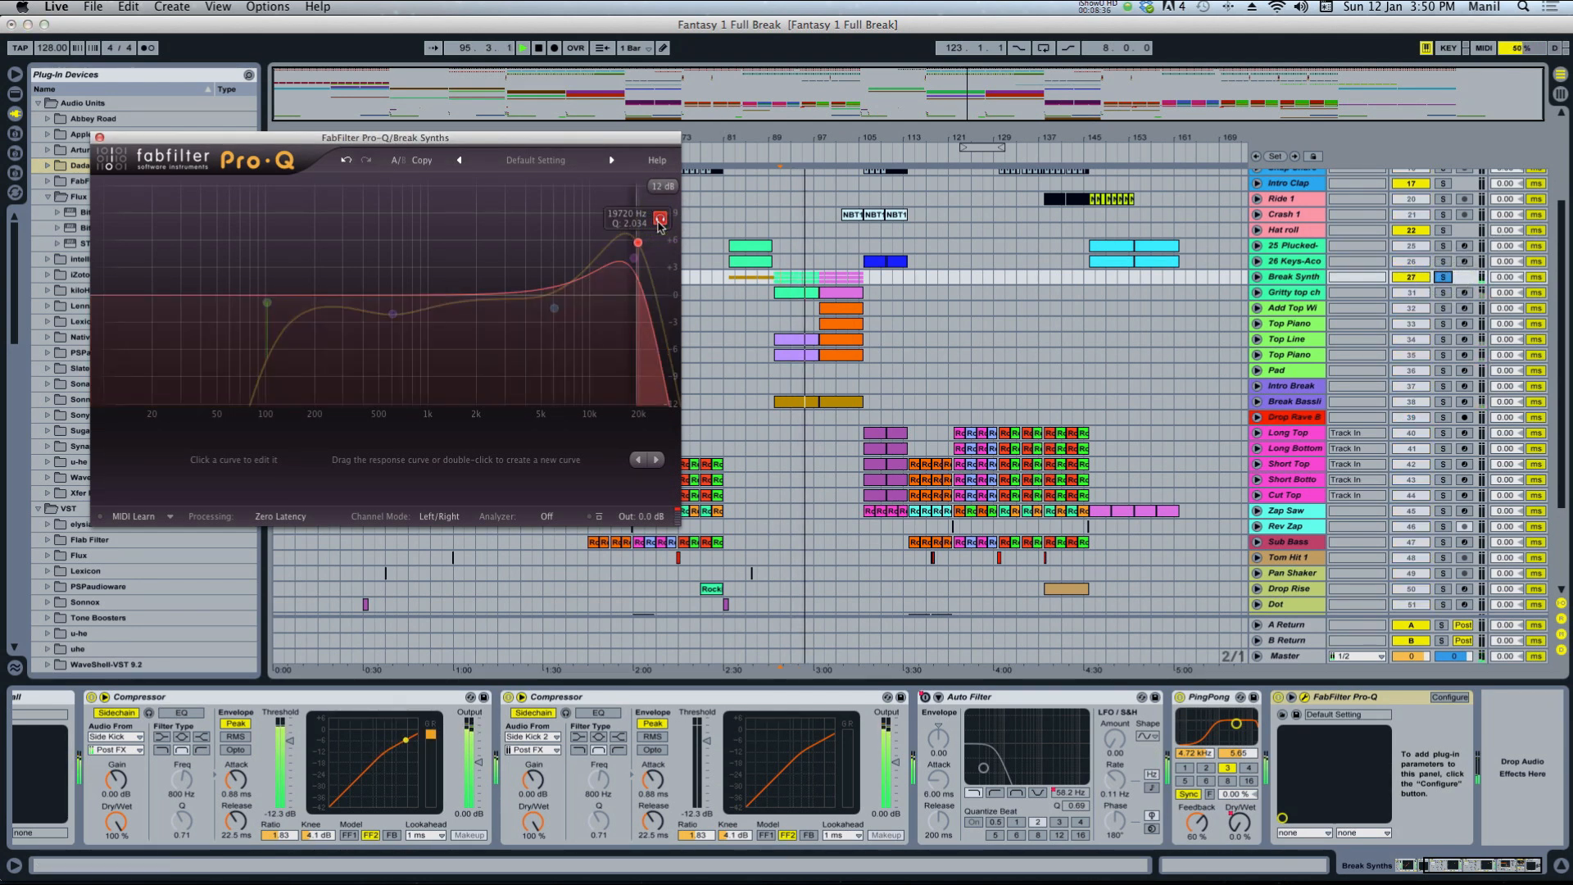
{"action": "left_click", "coordinate": [660, 221]}
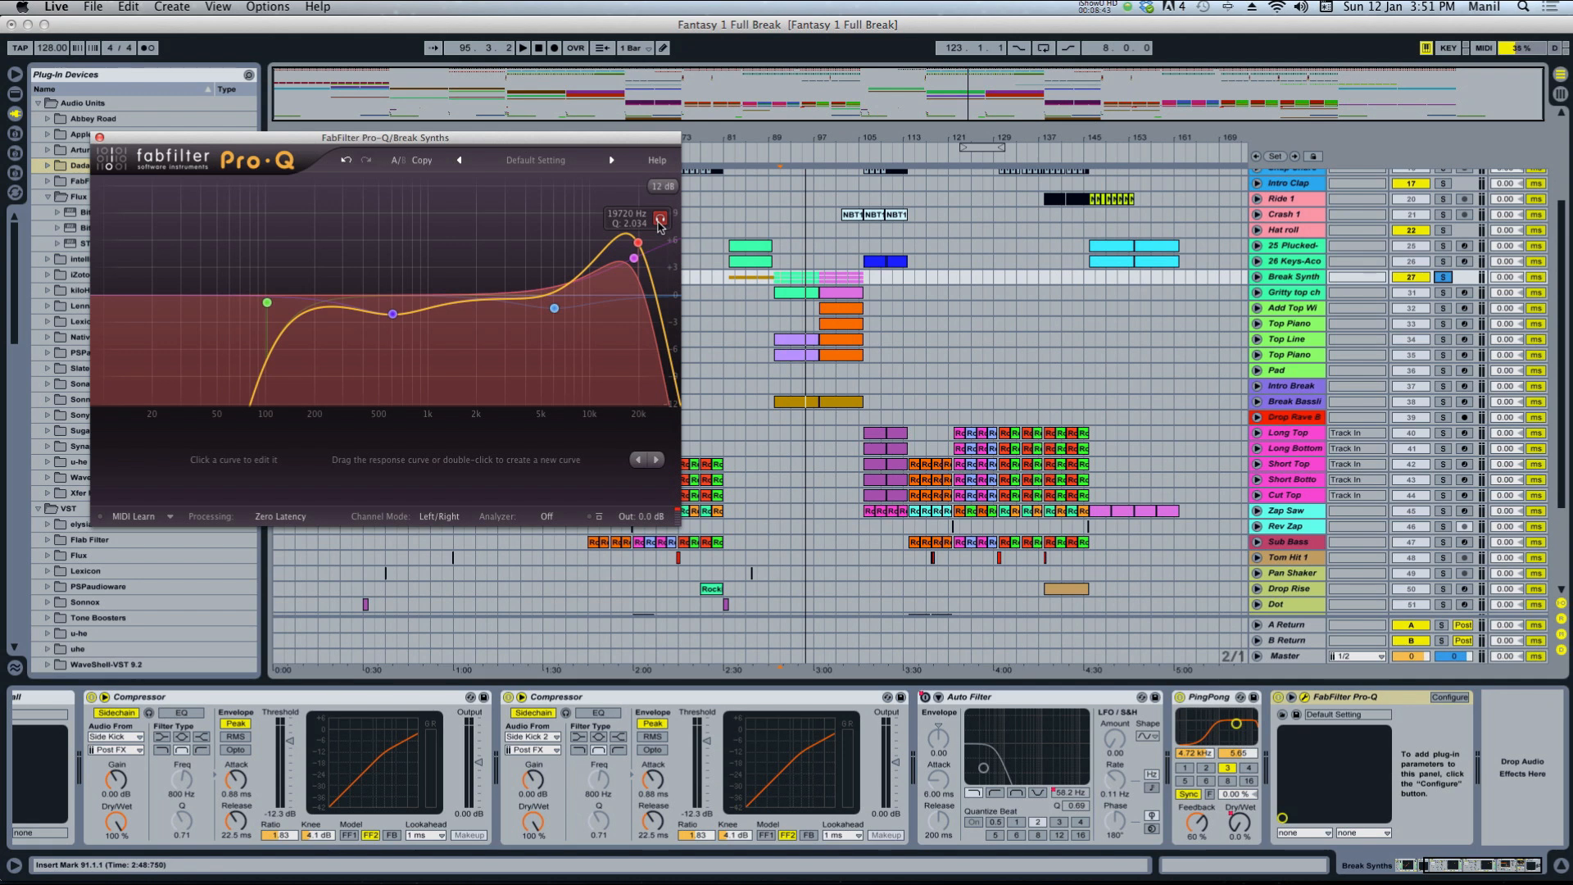
{"action": "left_click", "coordinate": [660, 221]}
{"action": "key", "text": "space"}
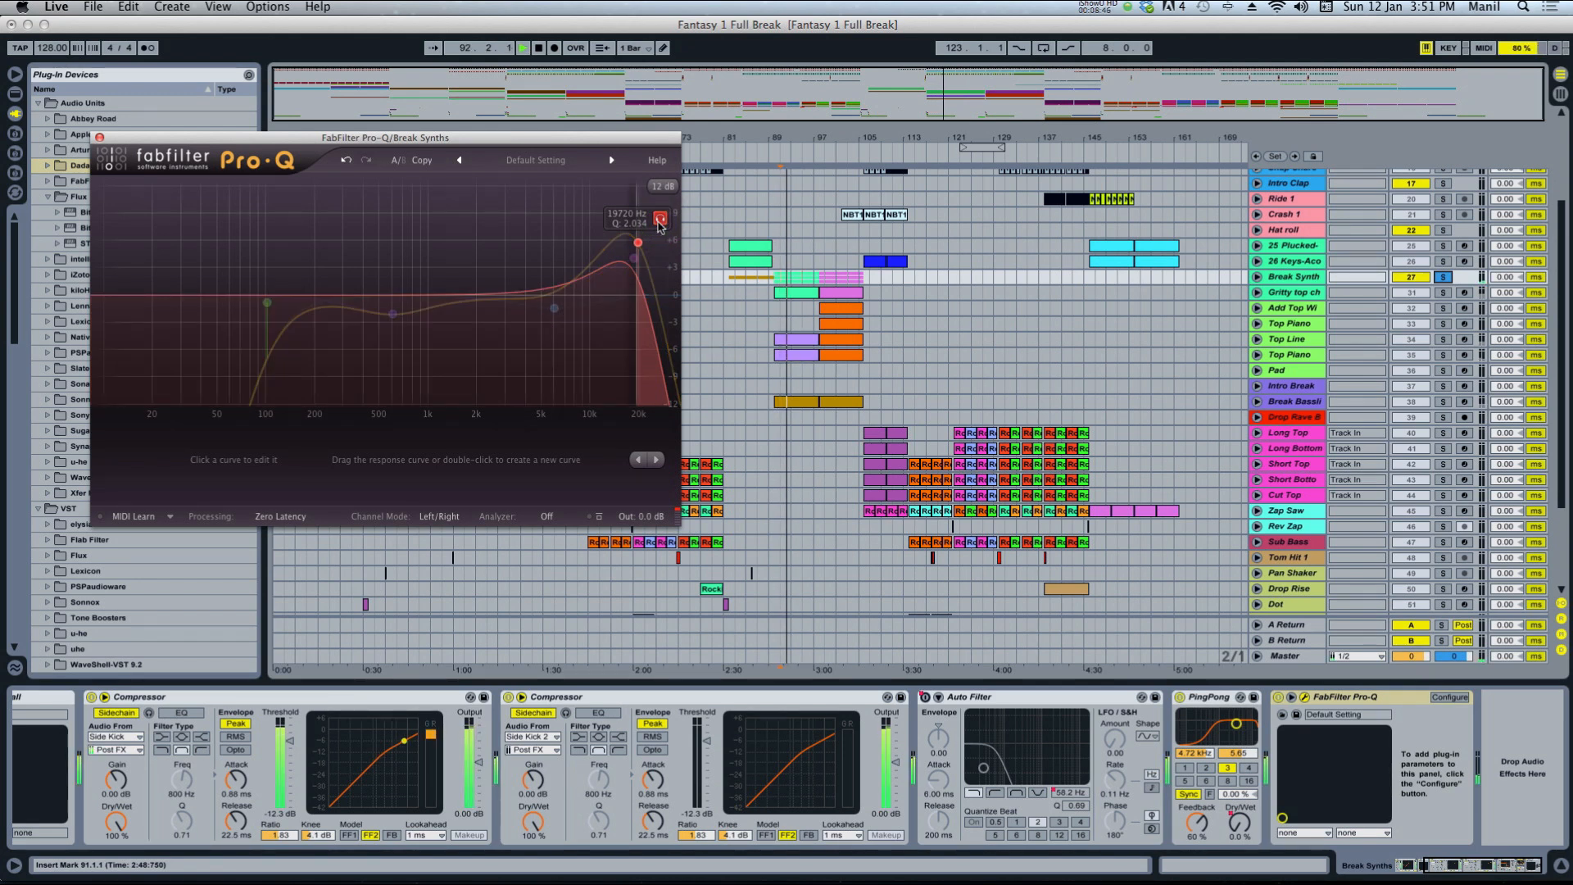
{"action": "key", "text": "space"}
{"action": "left_click", "coordinate": [660, 223]}
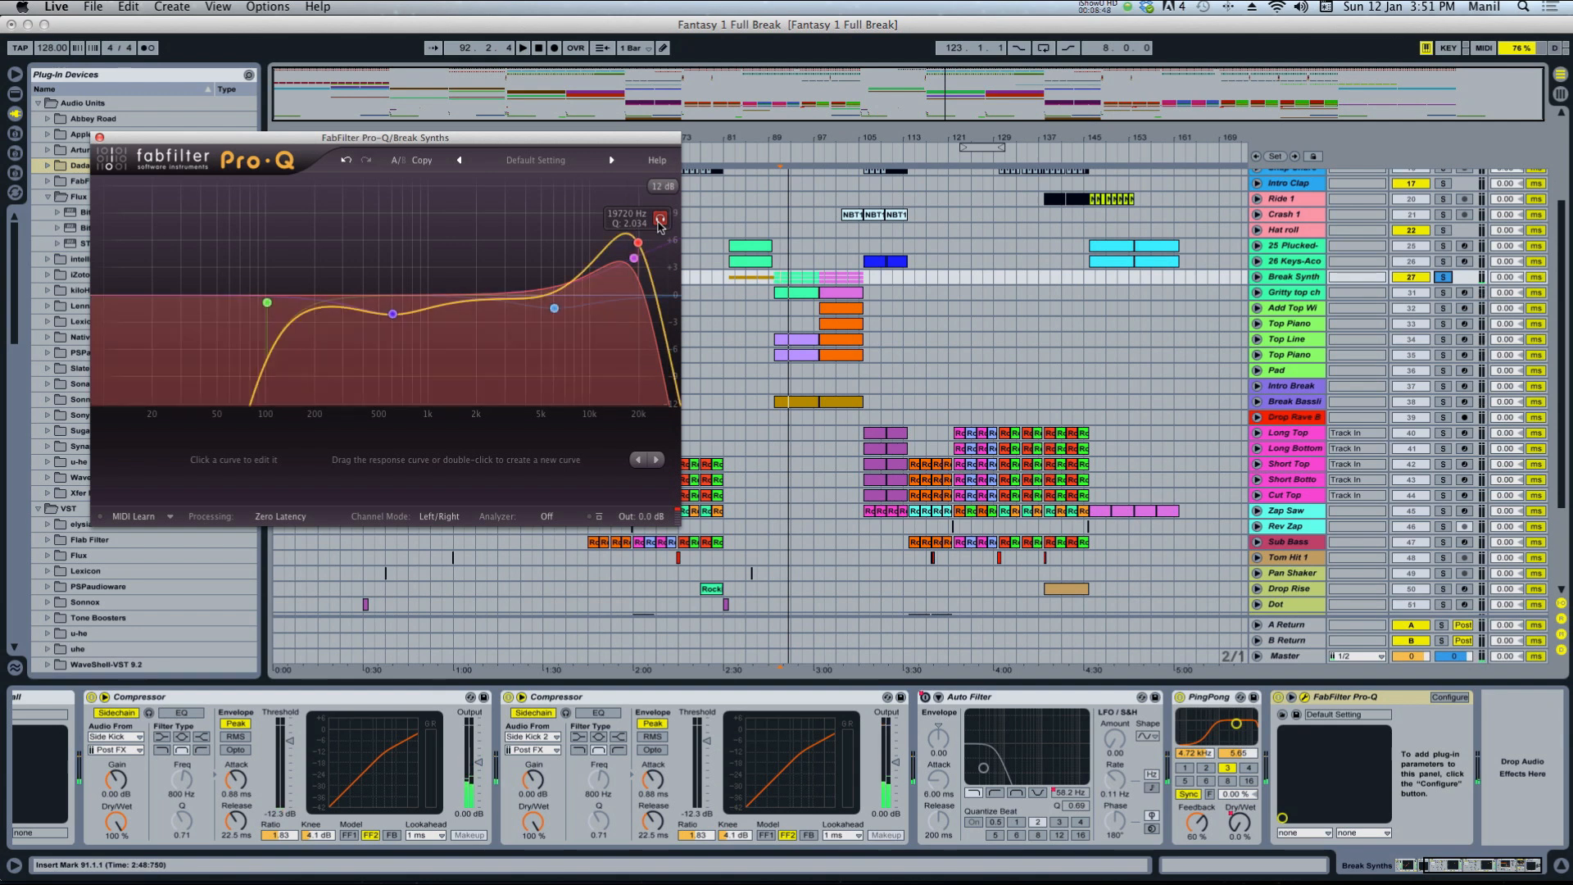
Audition the 604.76 Hz and 6007 Hz bands of the Break Synths Pro-Q during playback, and close the plug-in.
{"action": "left_click", "coordinate": [633, 259]}
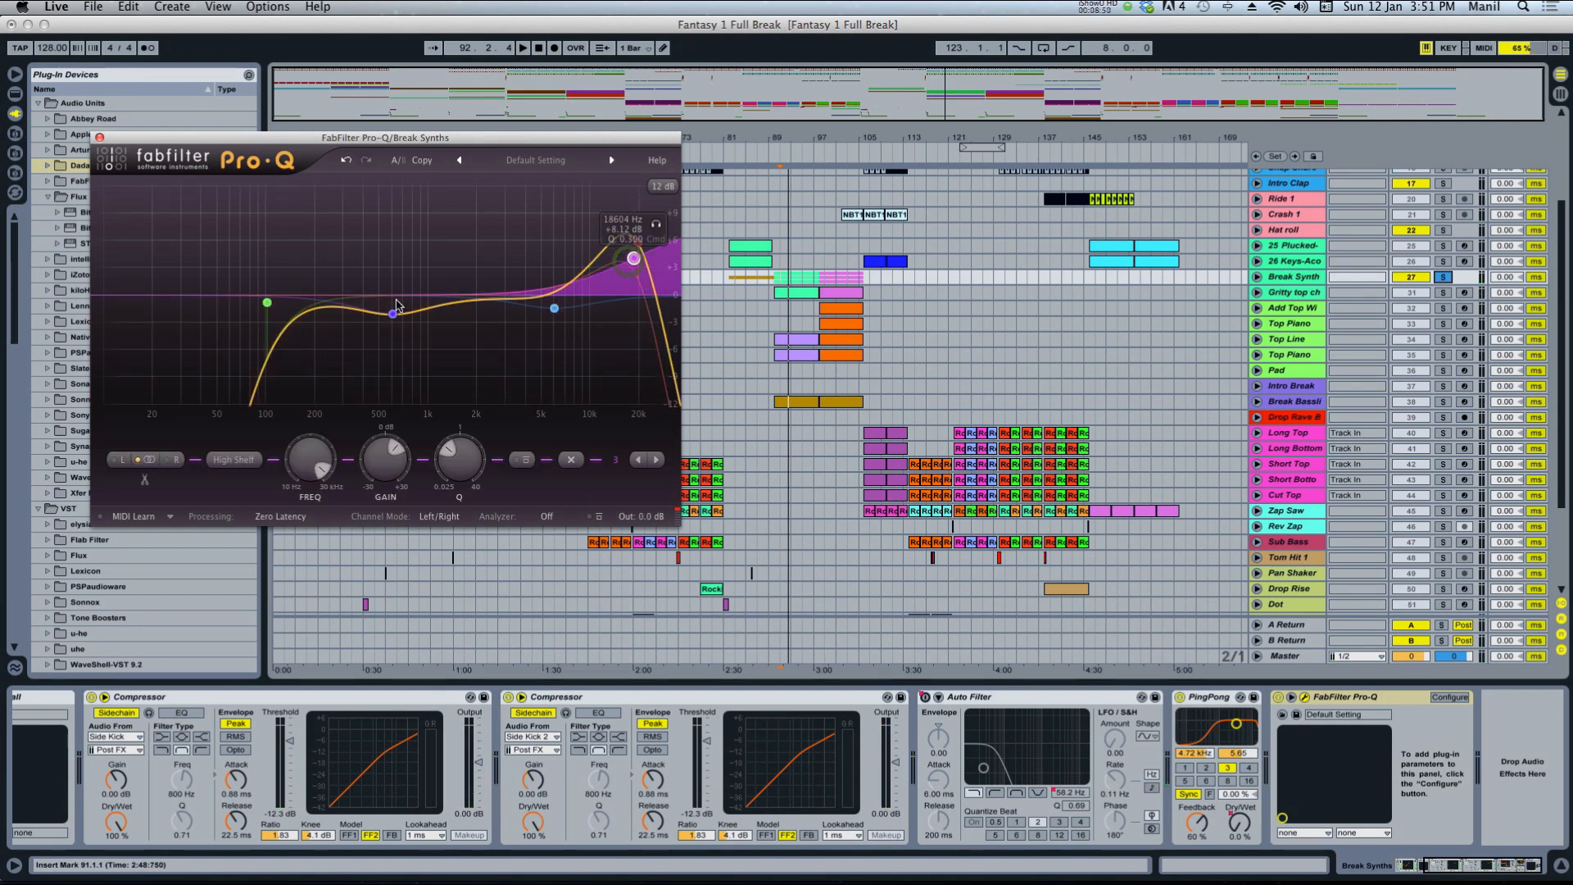
{"action": "left_click", "coordinate": [417, 339]}
{"action": "key", "text": "space"}
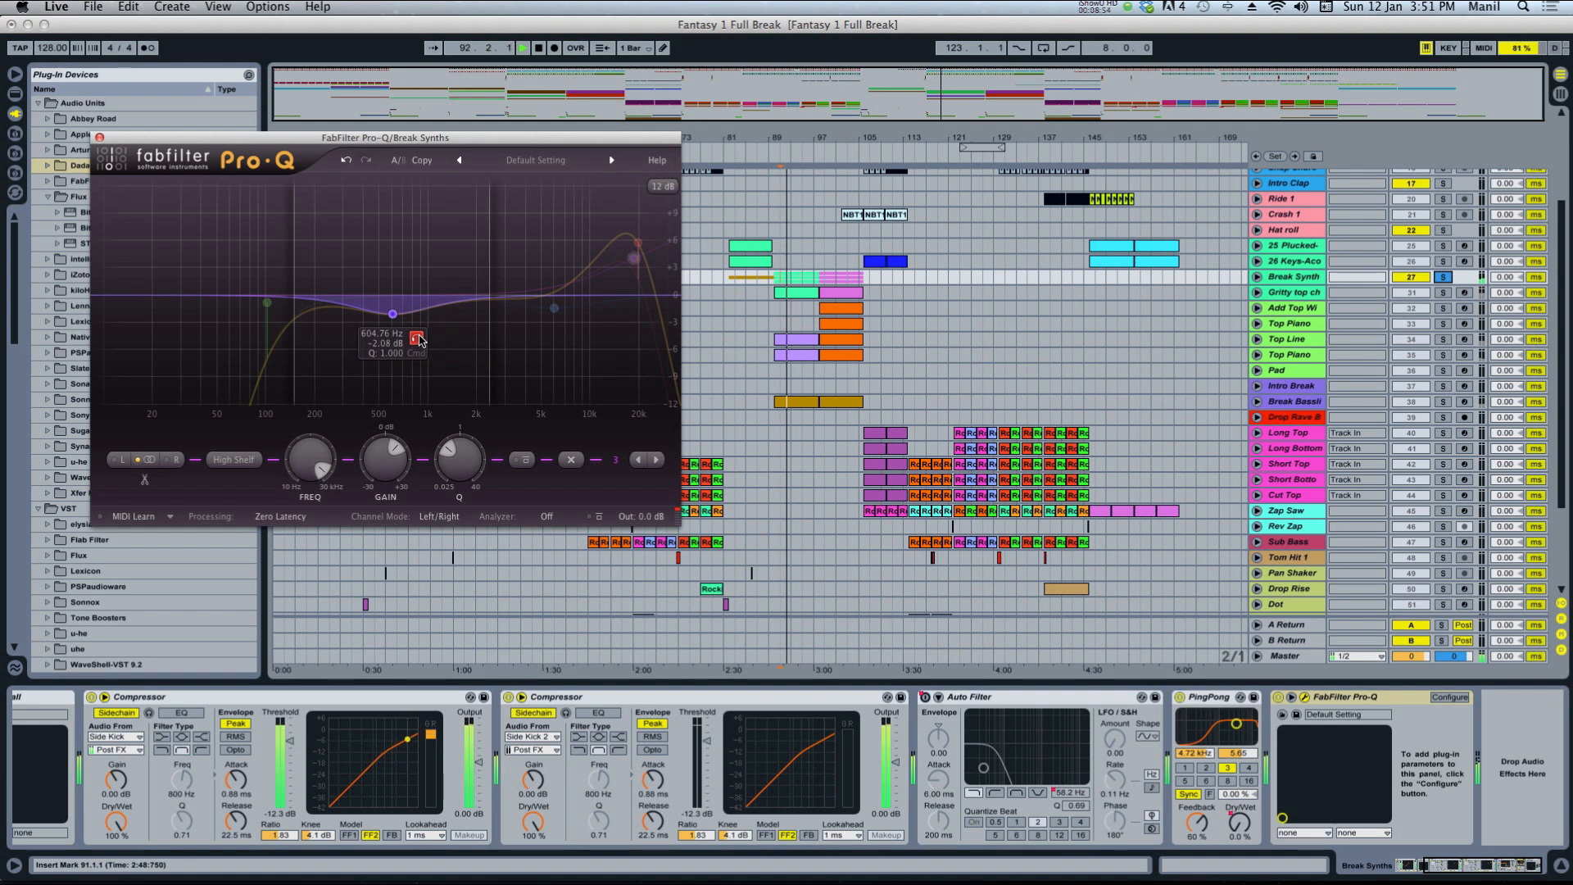
{"action": "left_click", "coordinate": [418, 339]}
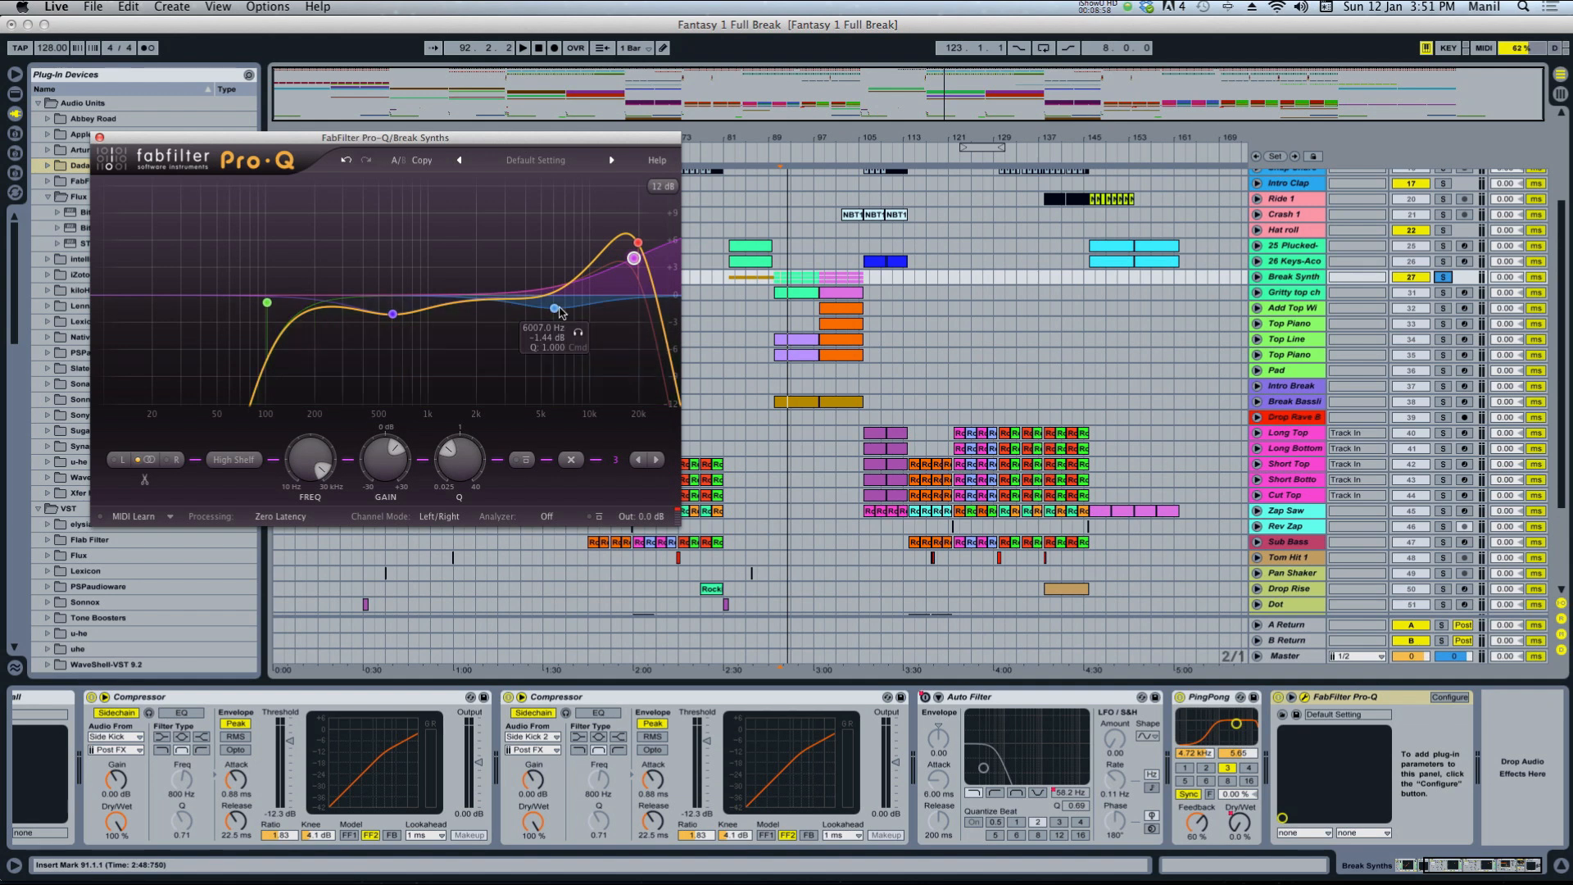
{"action": "left_click", "coordinate": [578, 332]}
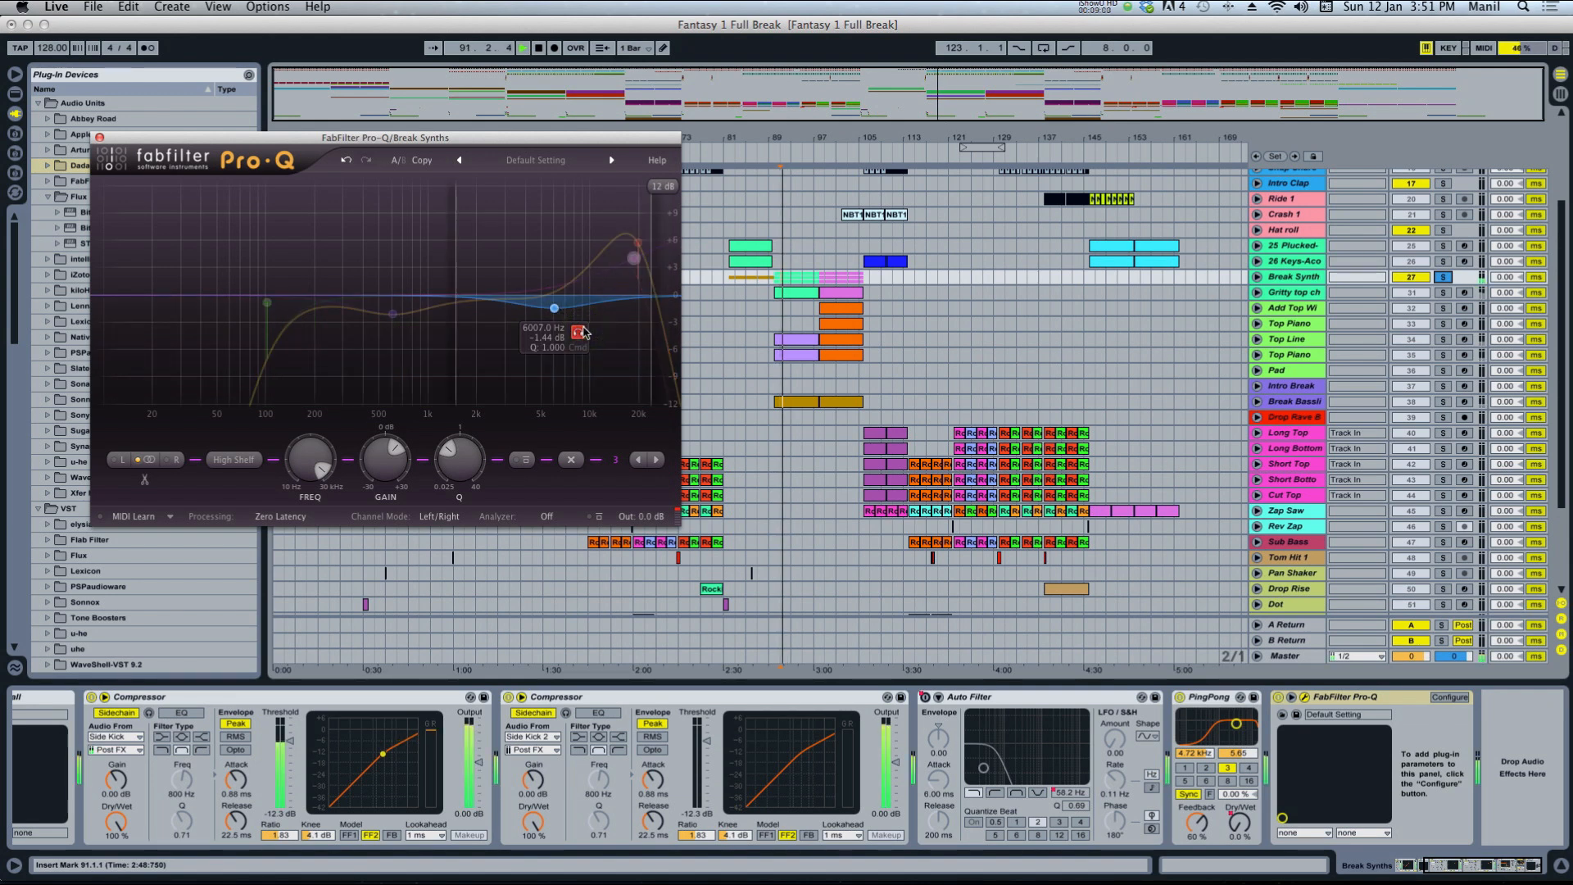
{"action": "left_click", "coordinate": [578, 331]}
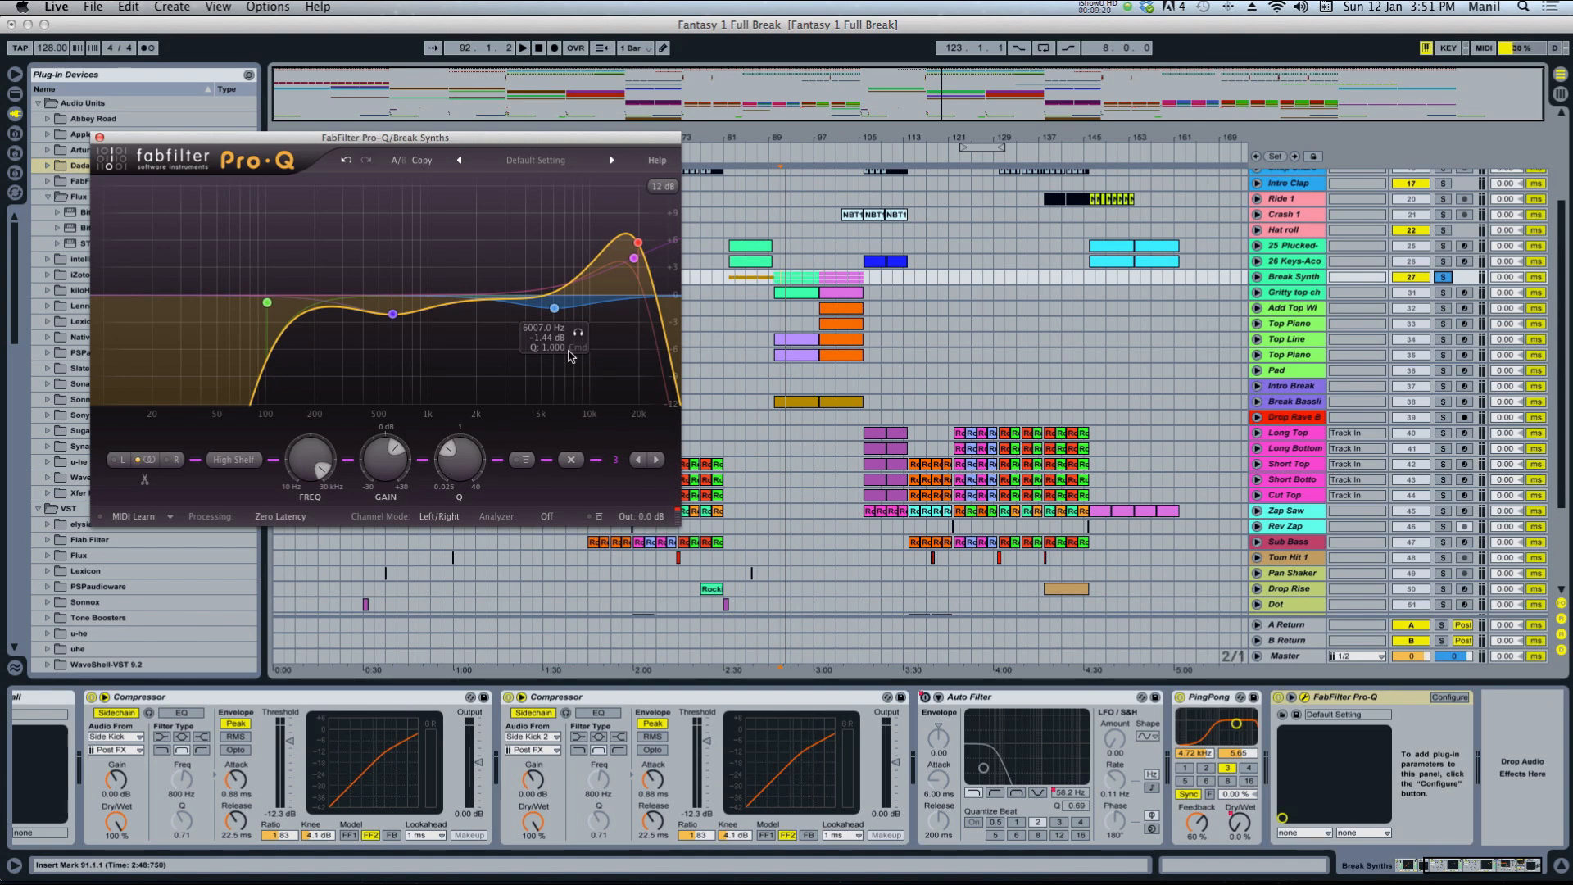
{"action": "left_click", "coordinate": [99, 138]}
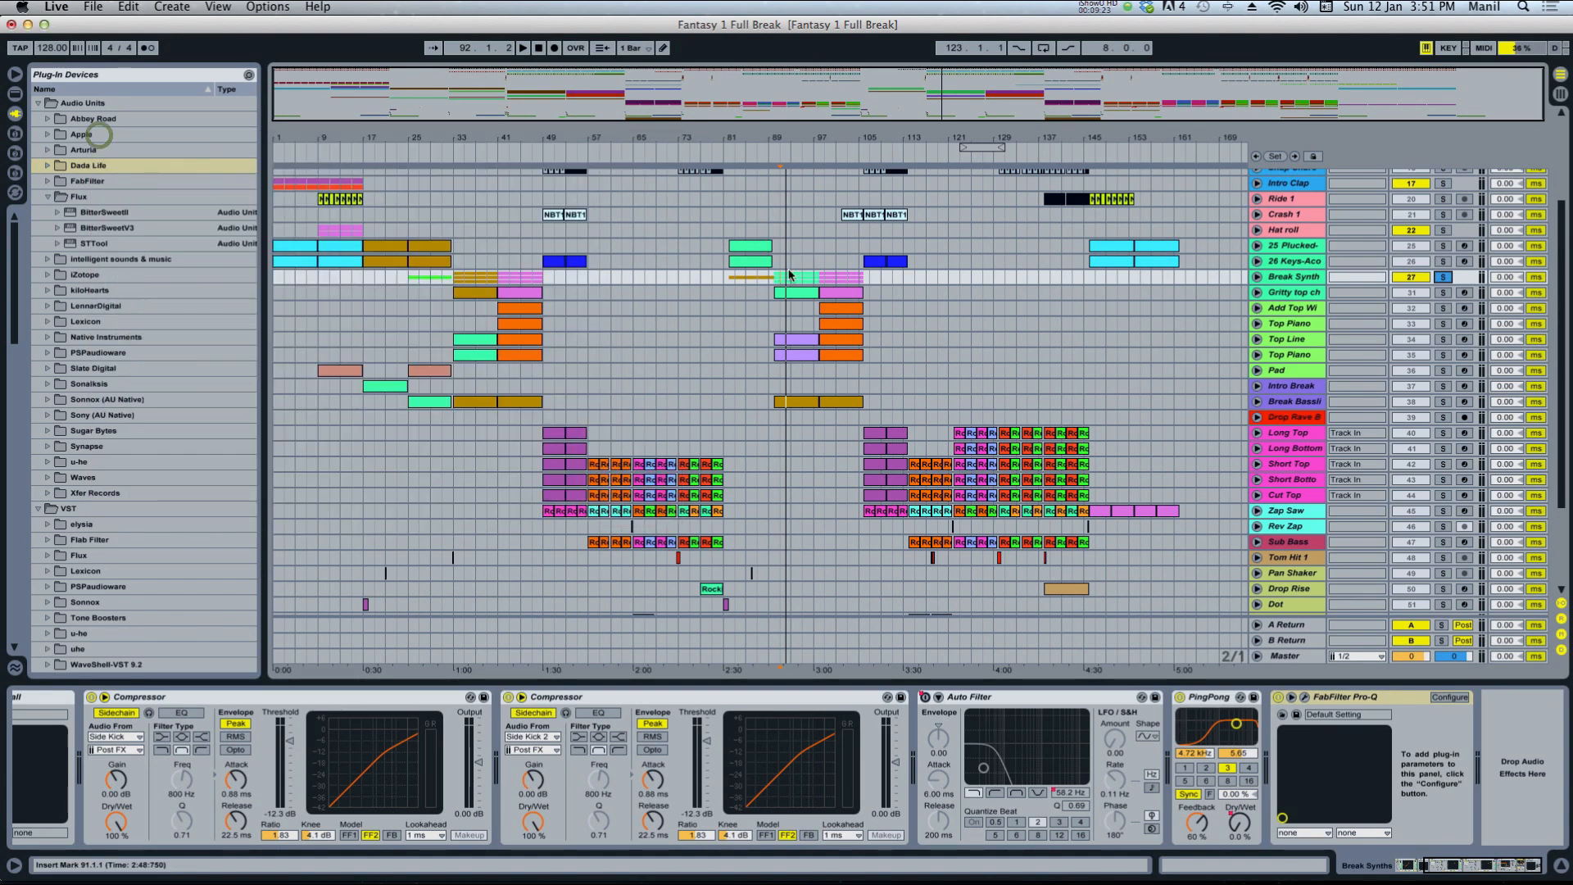
Solo the Gritty top chords track, play its clip from bar 90, and review its device chain from Auto Filter to Compressor.
{"action": "left_click", "coordinate": [789, 294]}
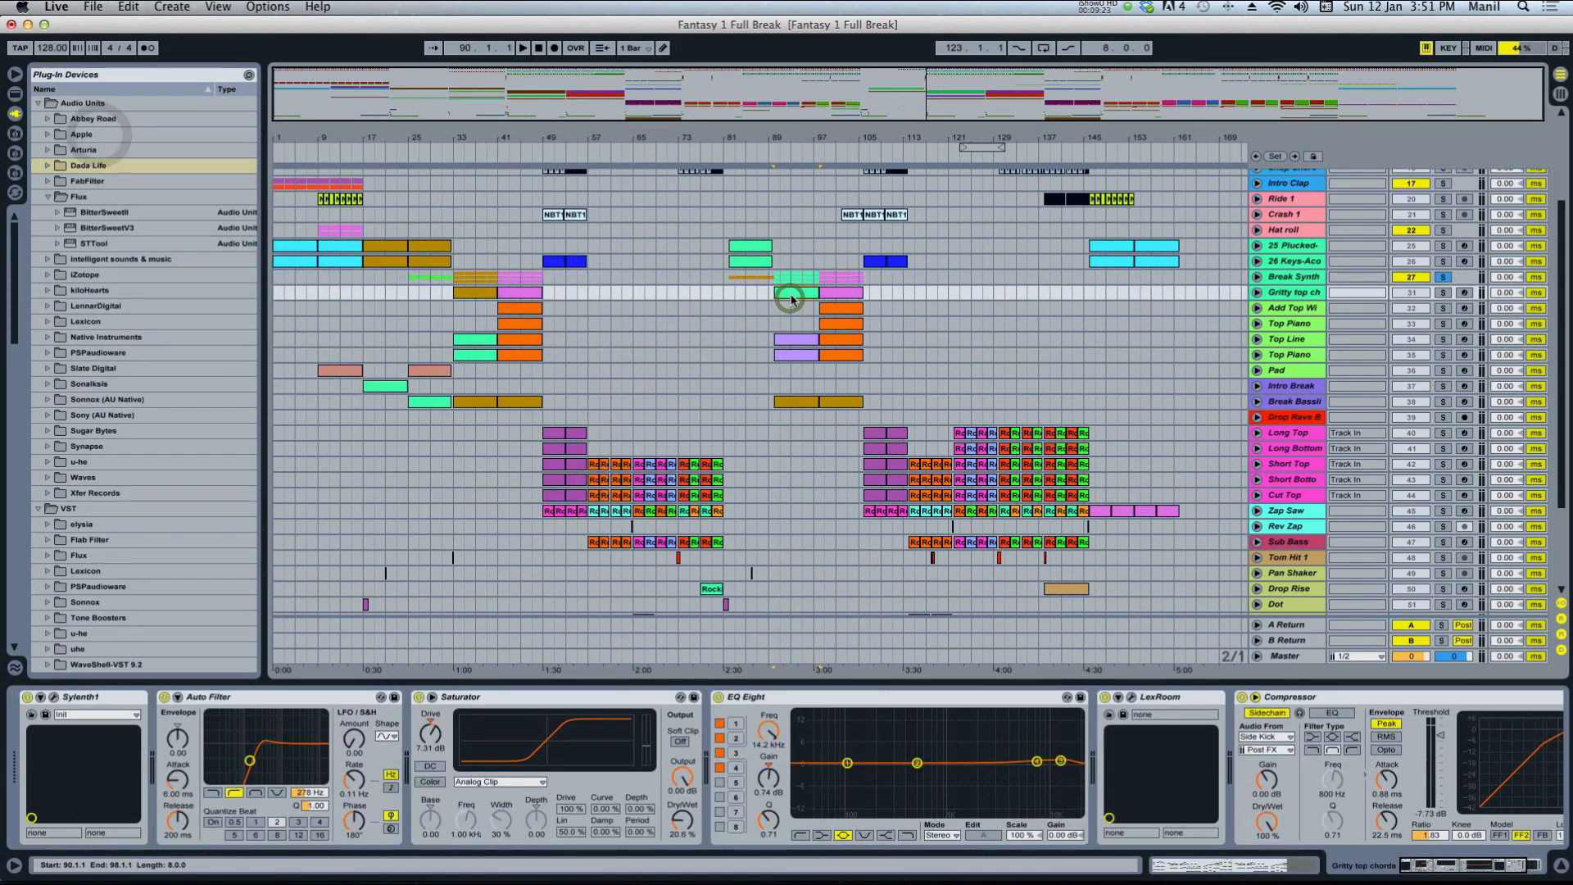
{"action": "key", "text": "space"}
{"action": "left_click", "coordinate": [1442, 293]}
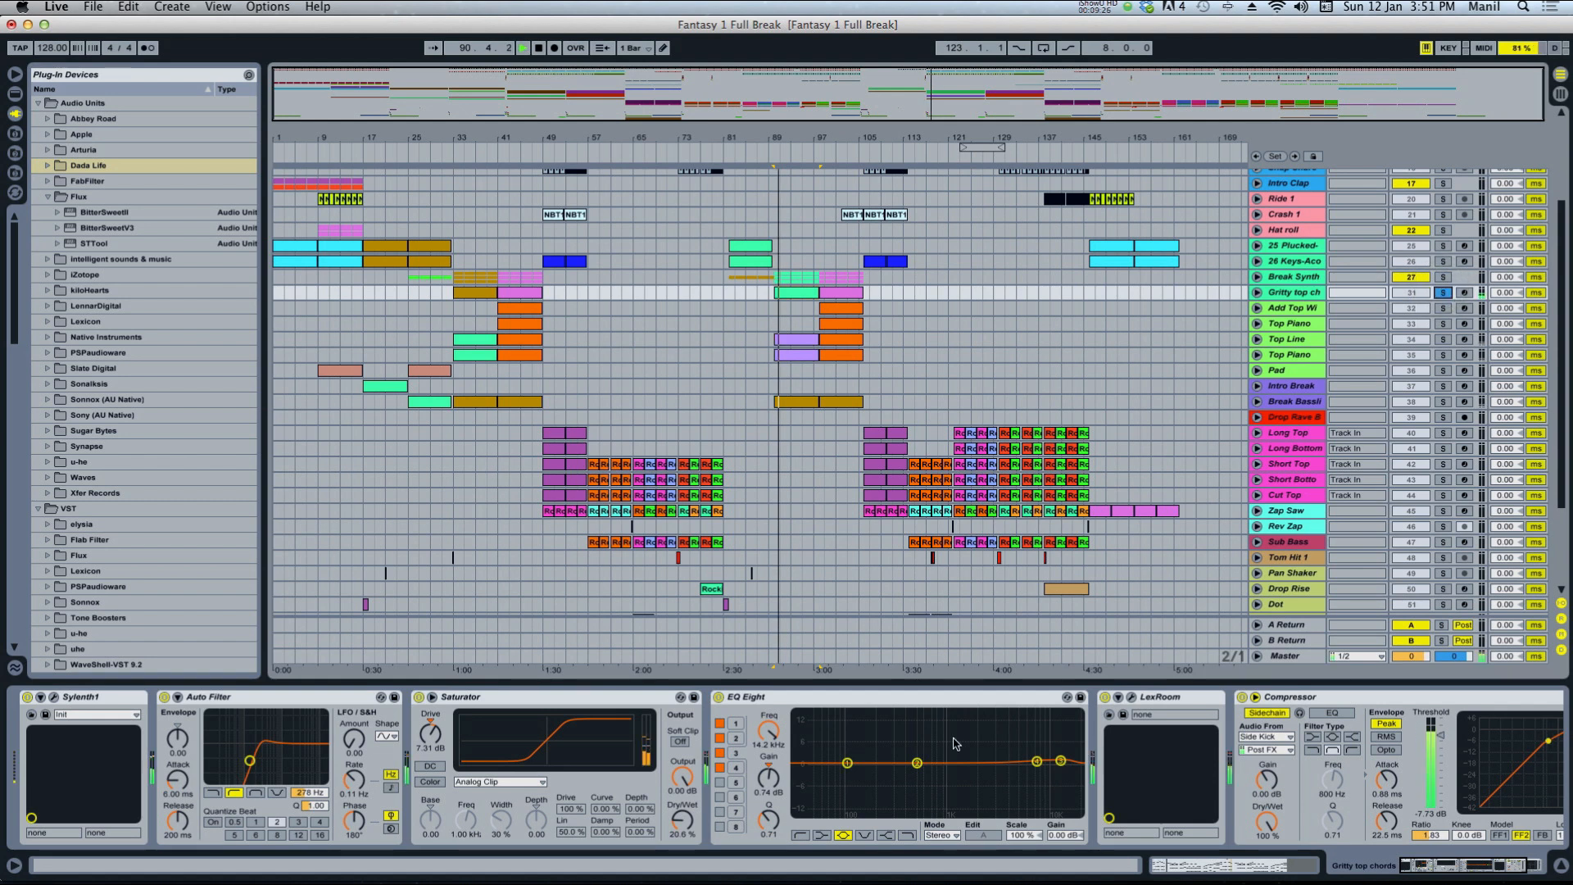
{"action": "key", "text": "space"}
{"action": "scroll", "coordinate": [353, 764], "scroll_direction": "right", "scroll_amount": 3}
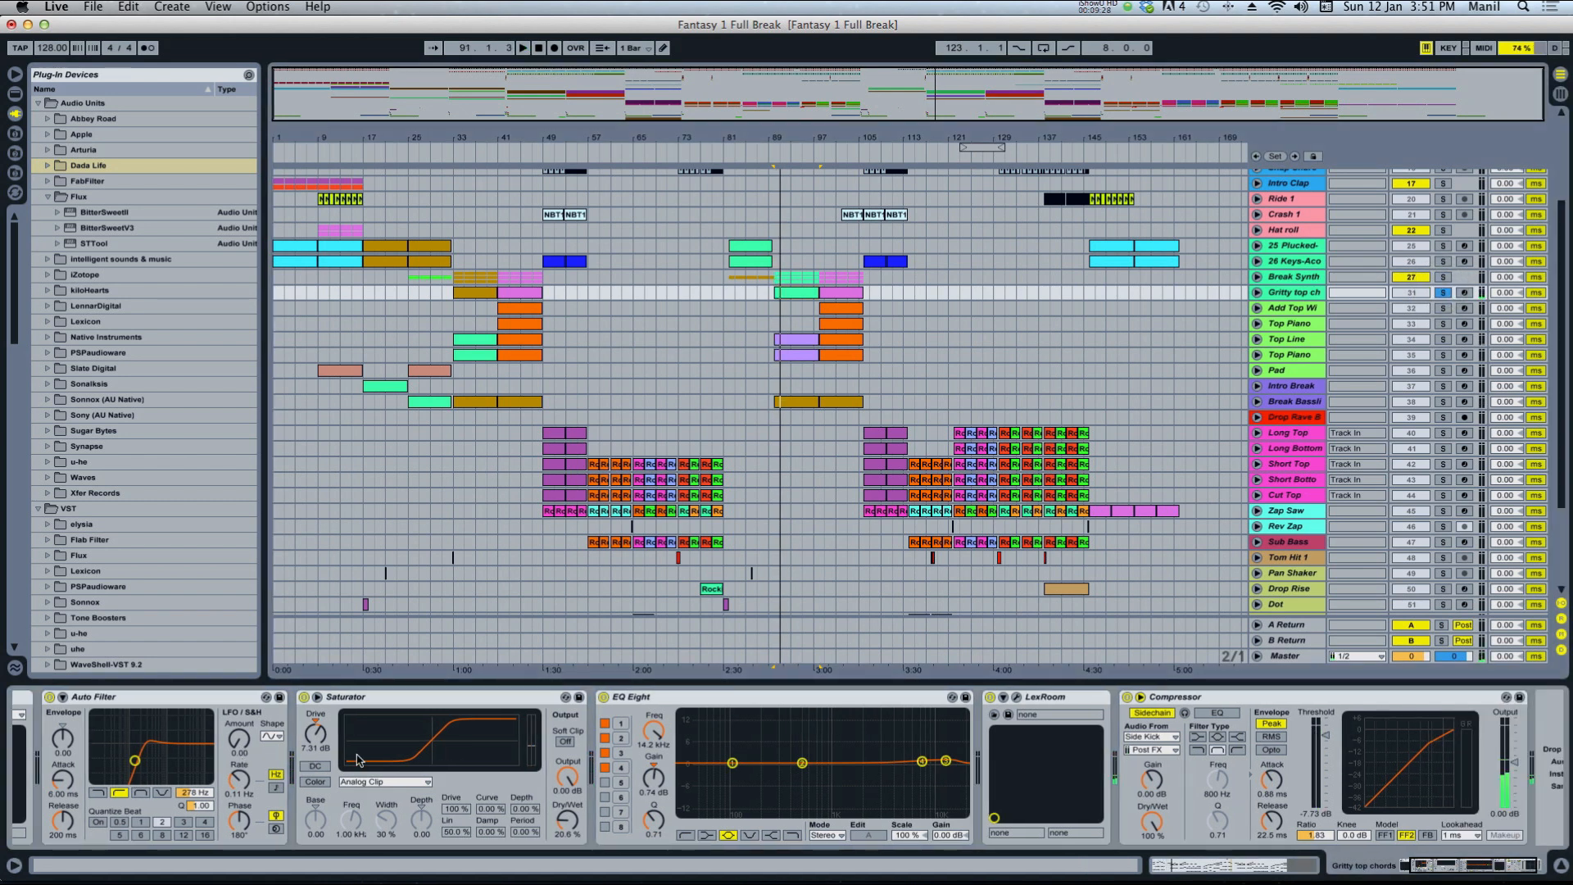
{"action": "left_click", "coordinate": [802, 294]}
{"action": "left_click", "coordinate": [801, 294]}
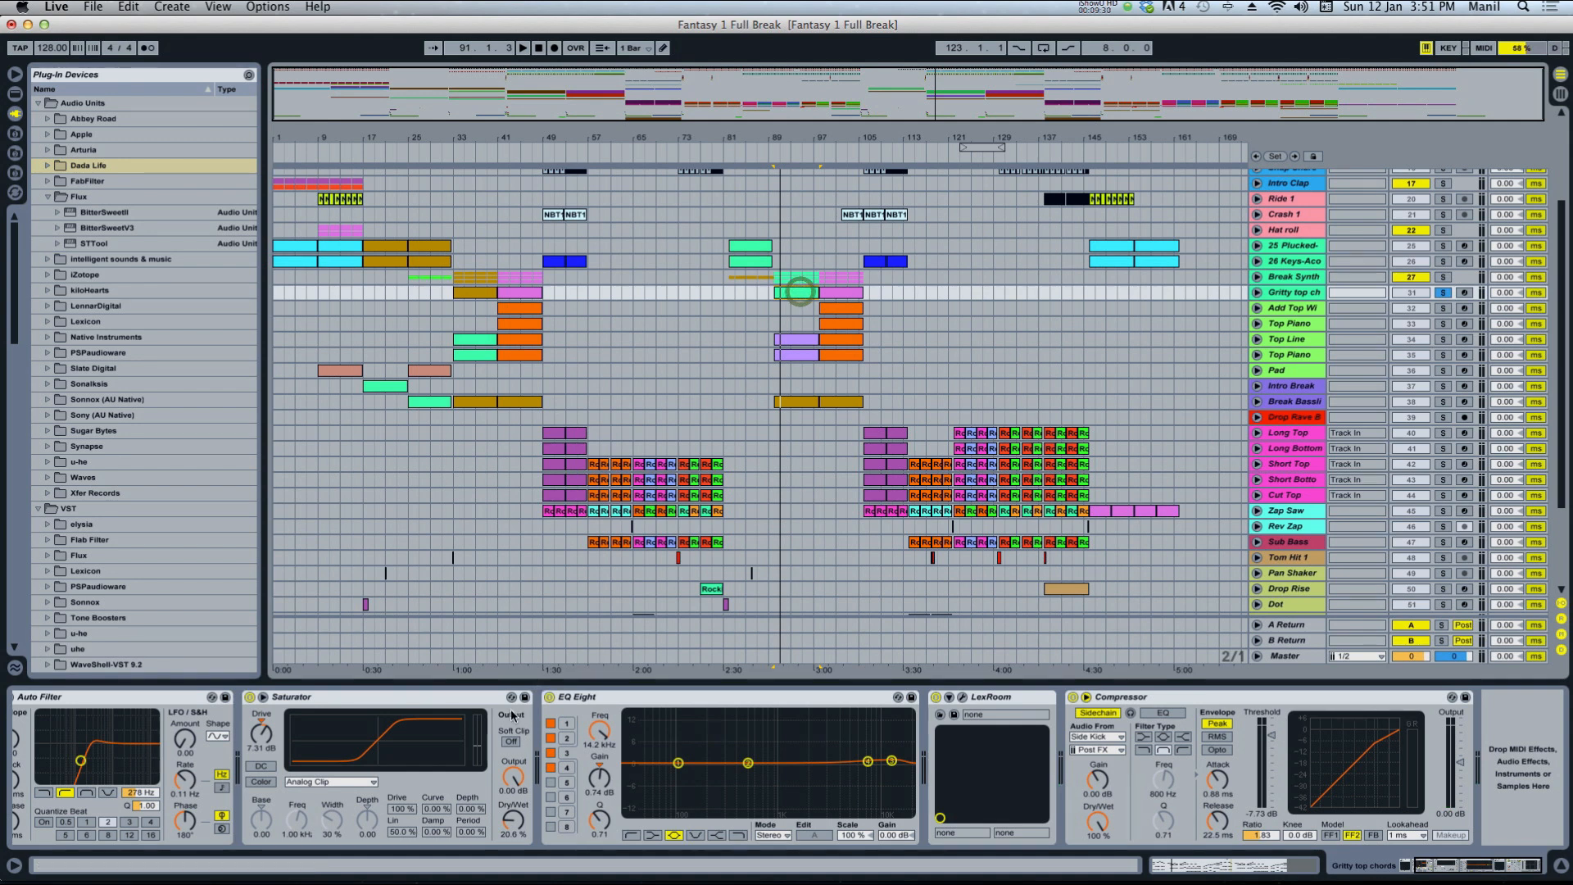
{"action": "left_click", "coordinate": [344, 696]}
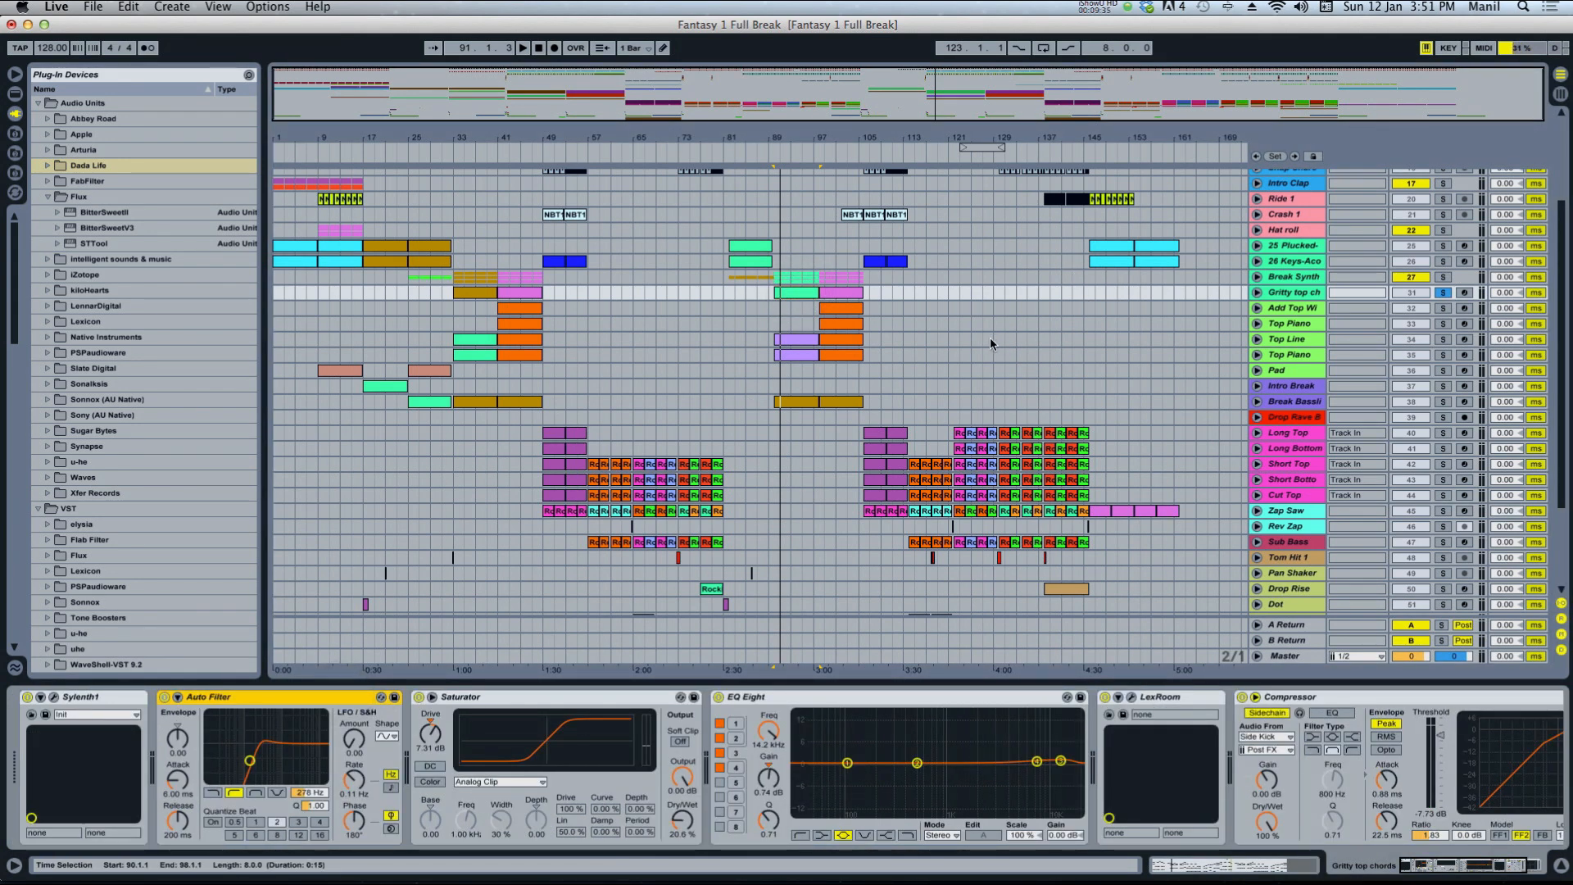
Open the Pro-Q on Add Top Wide, solo the track, and play its clip from bar 98.
{"action": "left_click", "coordinate": [1306, 314]}
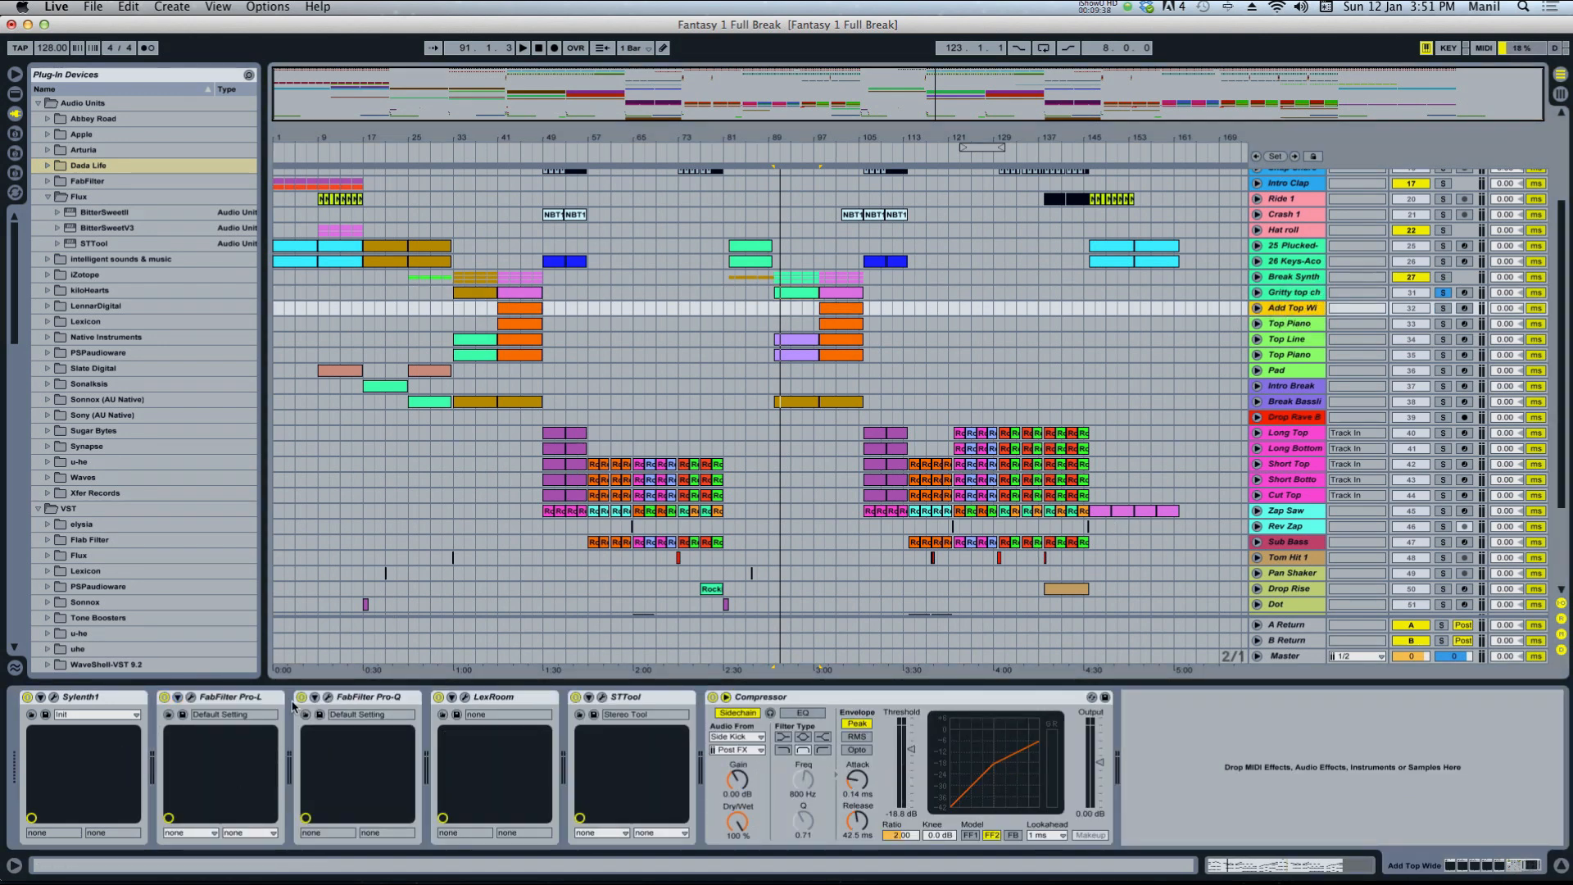
{"action": "left_click", "coordinate": [328, 696]}
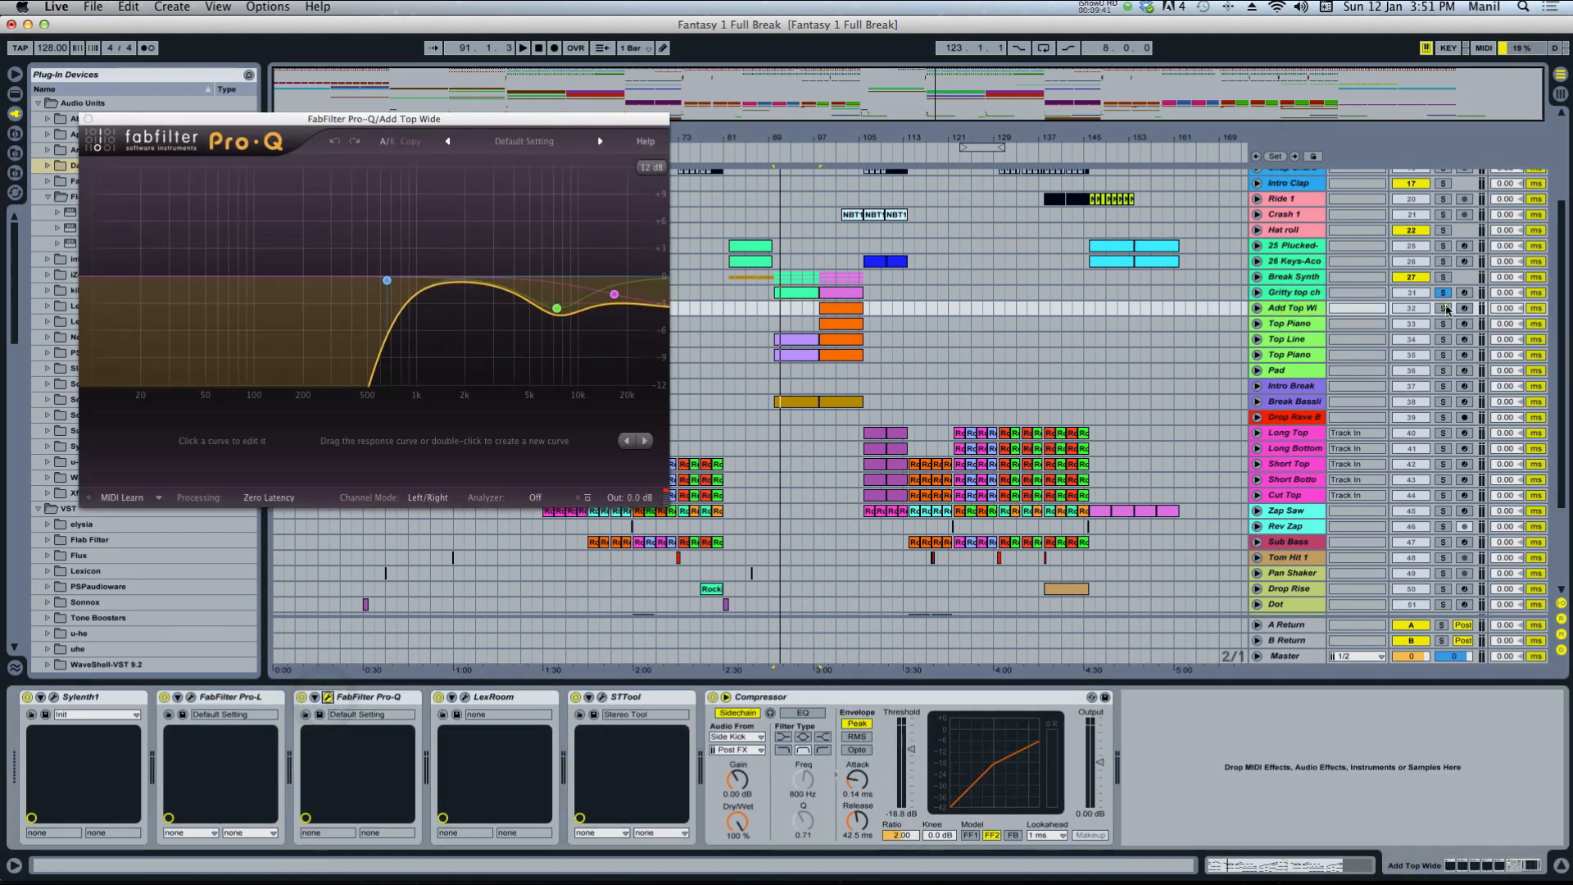
{"action": "left_click", "coordinate": [1445, 309]}
{"action": "left_click", "coordinate": [846, 309]}
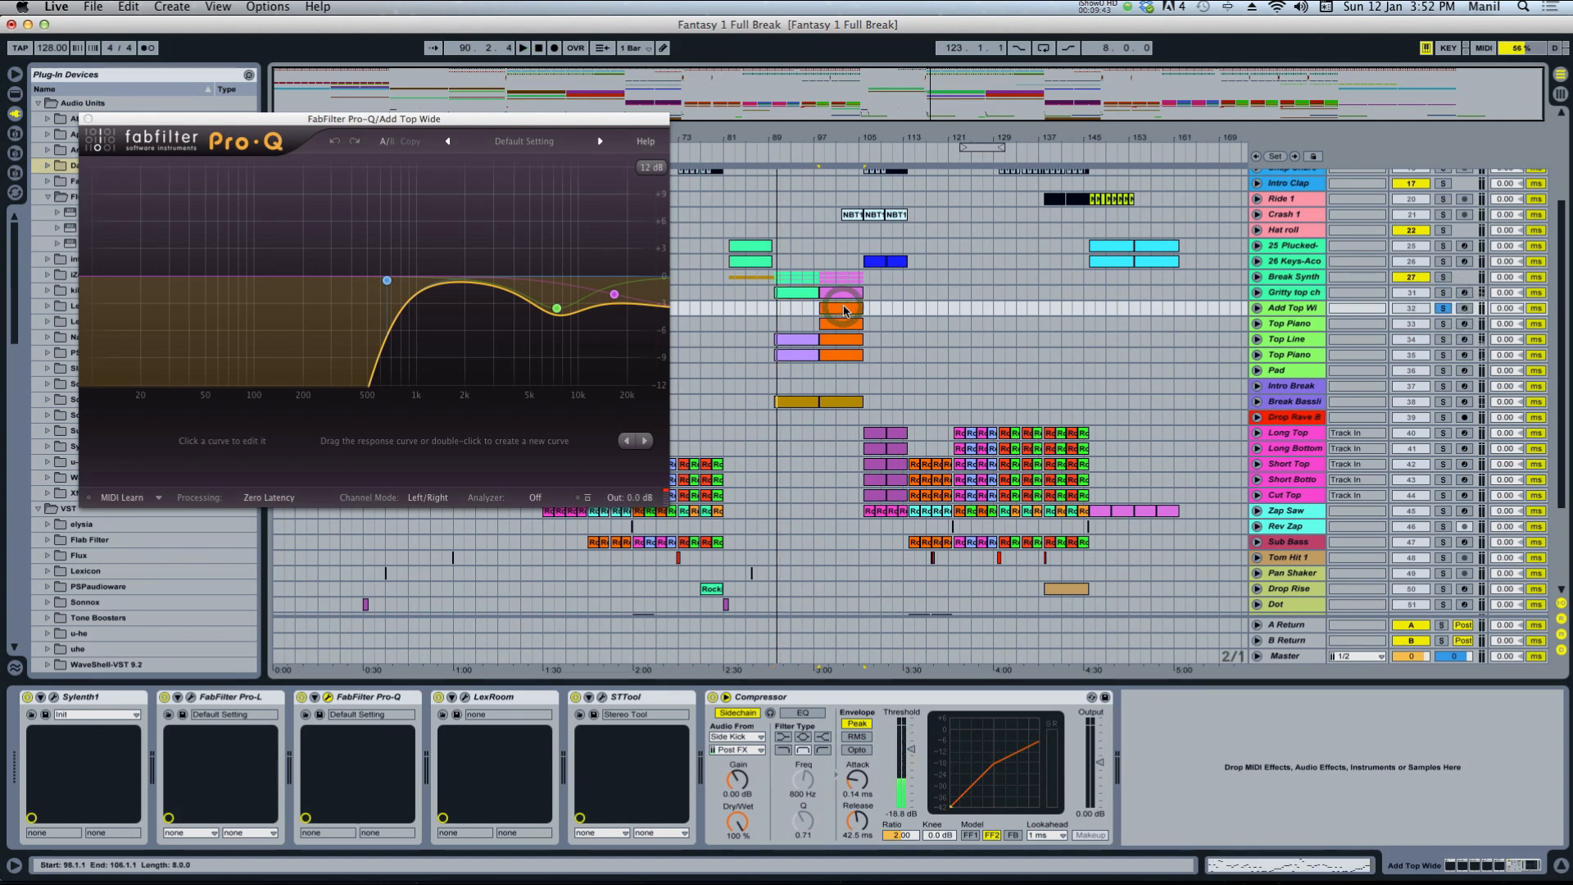
{"action": "key", "text": "space"}
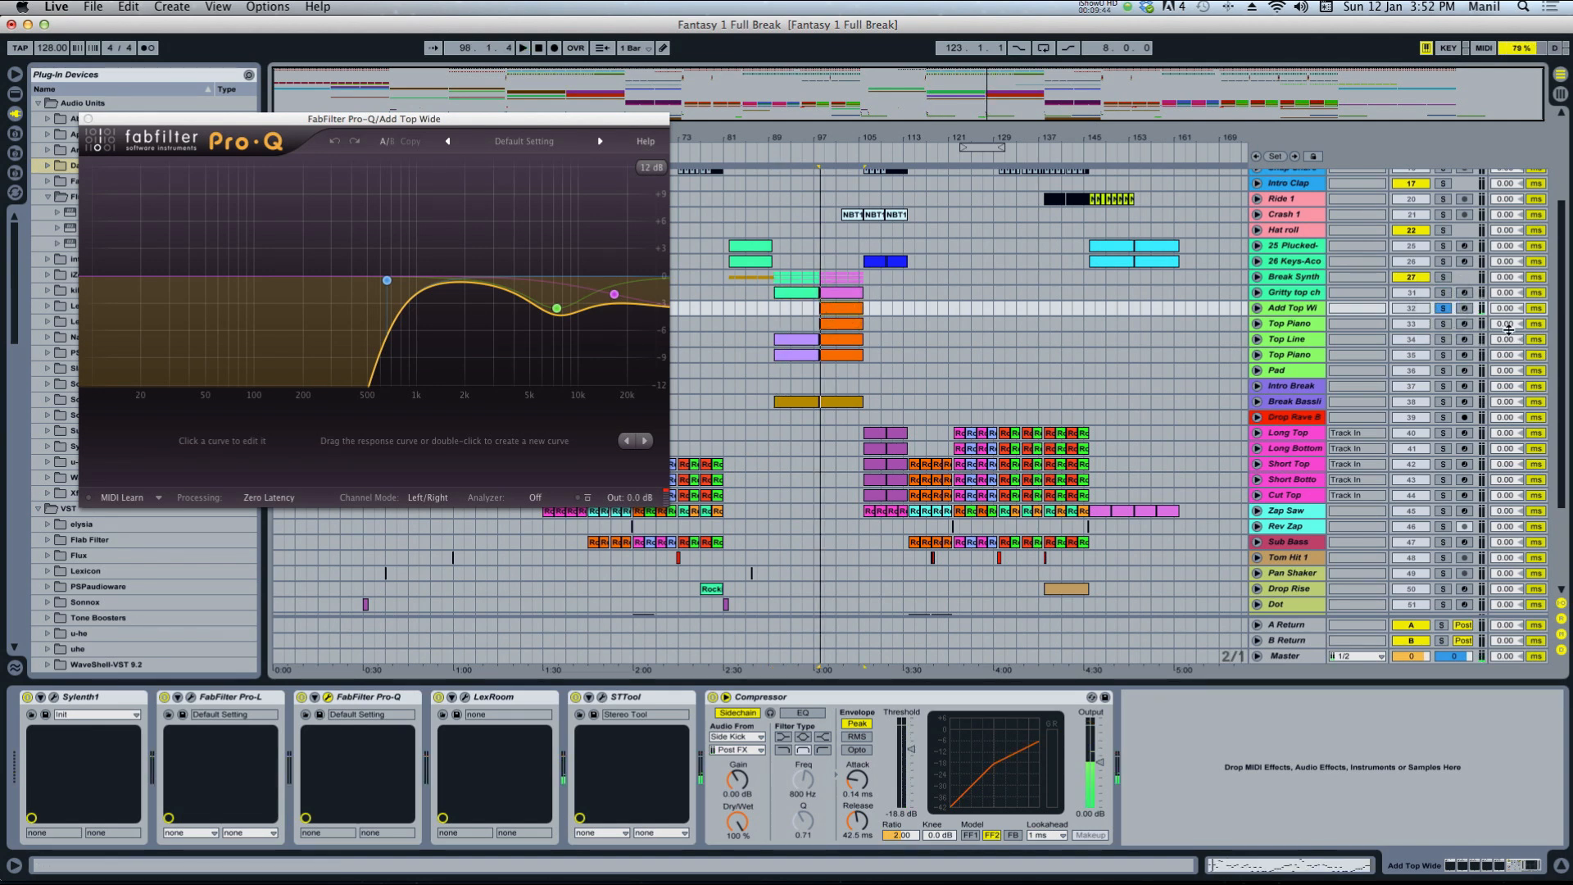
Solo the Top Piano track, select its clip at bar 98, and open the track's Pro-Q during playback.
{"action": "left_click", "coordinate": [1442, 323]}
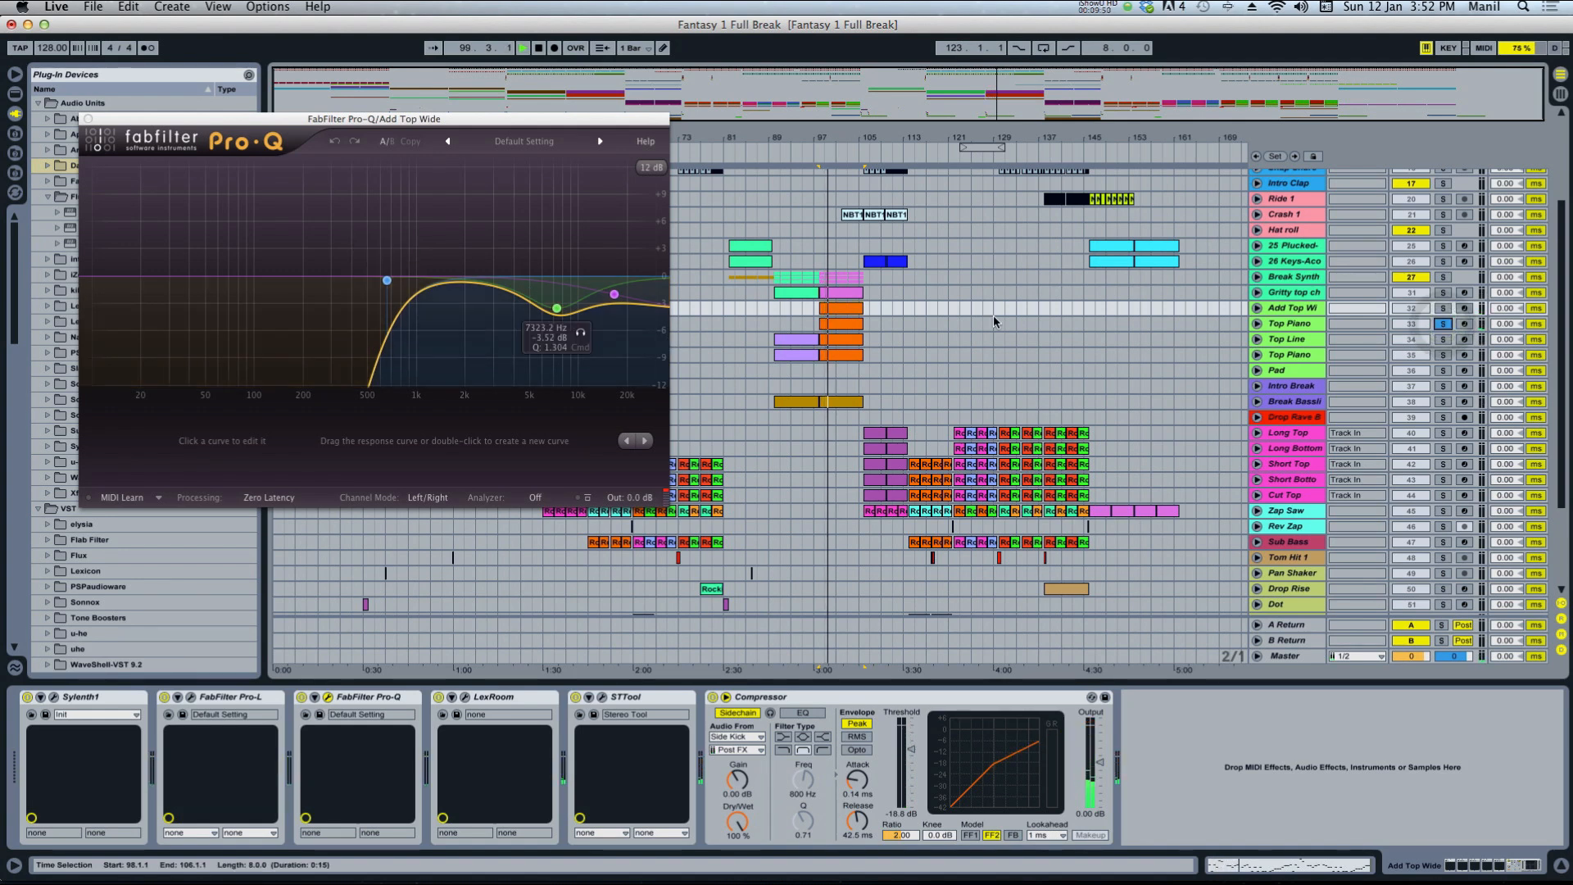
{"action": "left_click", "coordinate": [844, 322]}
{"action": "left_click", "coordinate": [843, 322]}
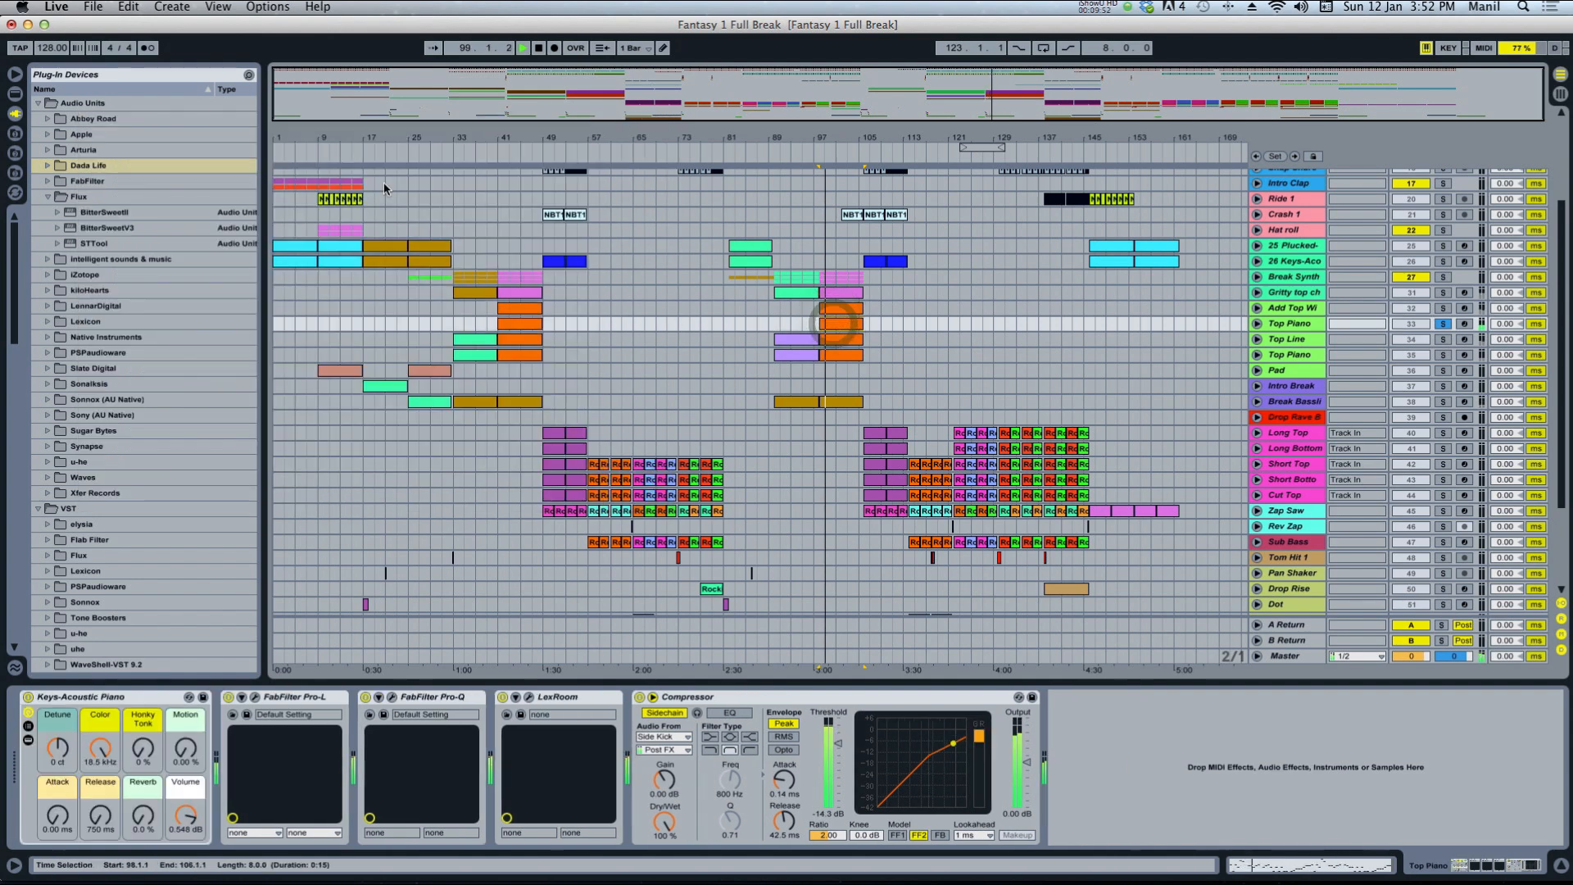
{"action": "left_click", "coordinate": [392, 696]}
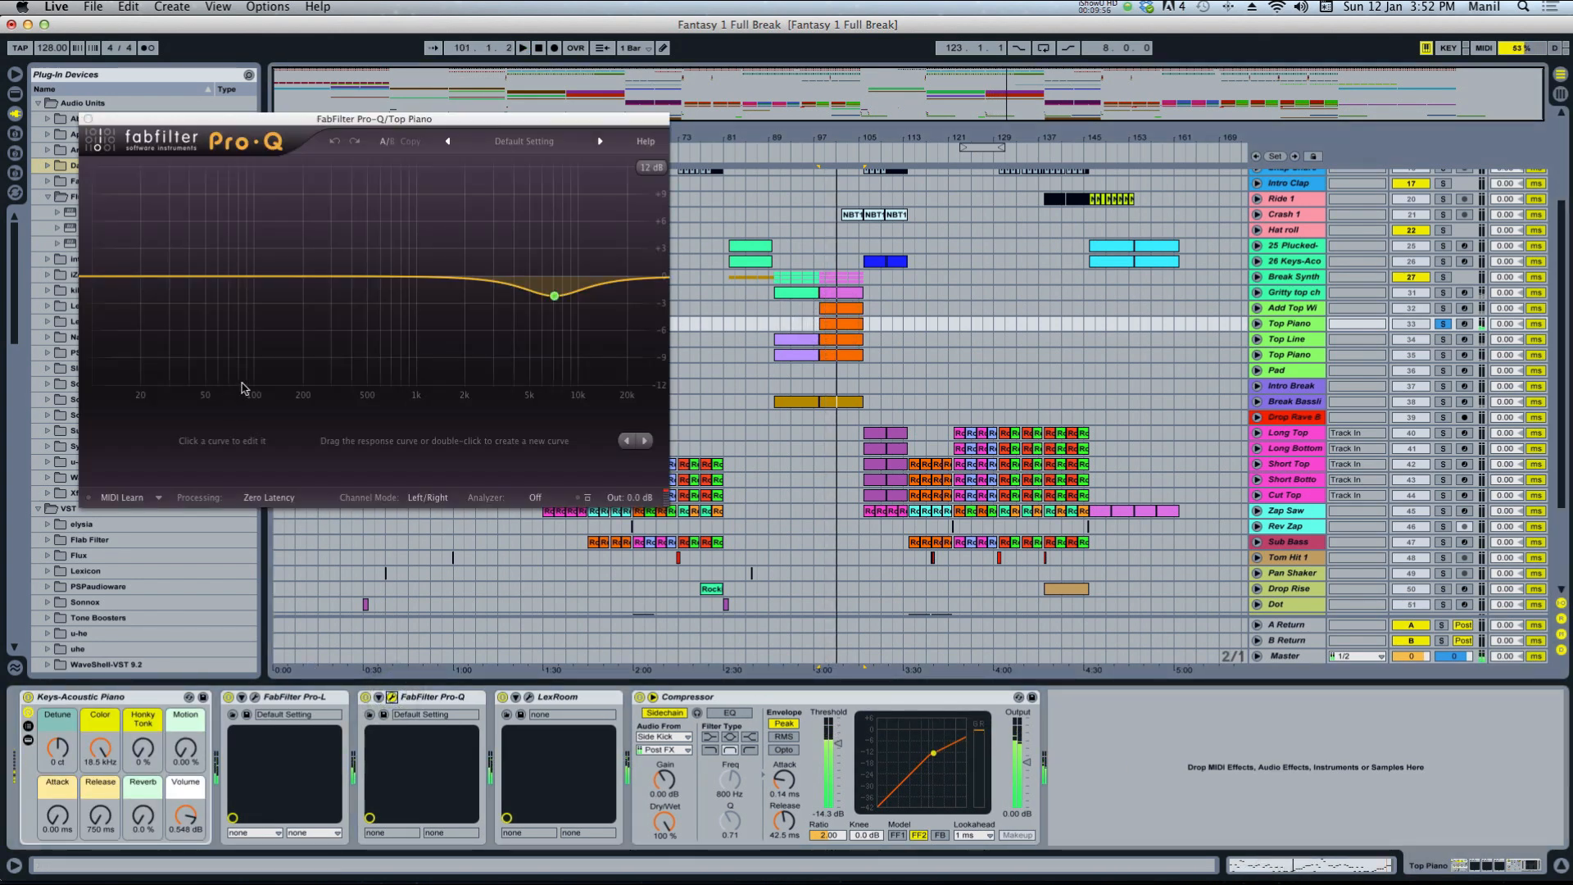
Add a low cut band at about 214 Hz to the Top Piano Pro-Q, and close the plug-in.
{"action": "double_click", "coordinate": [88, 276]}
{"action": "key", "text": "space"}
{"action": "left_click_drag", "start_coordinate": [257, 258], "coordinate": [418, 277]}
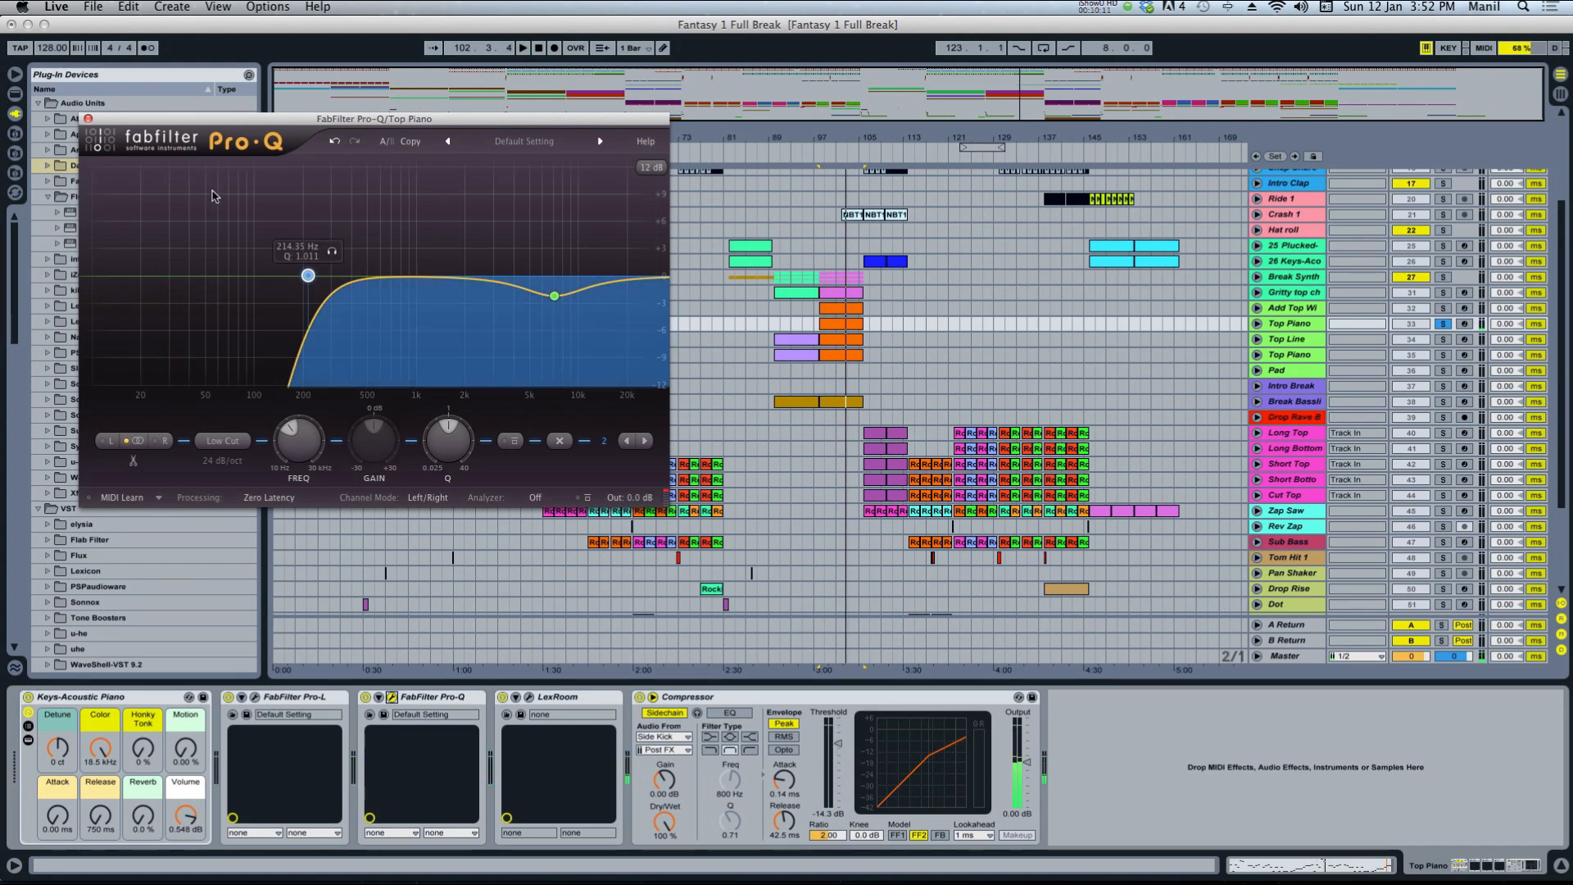
{"action": "left_click", "coordinate": [87, 118]}
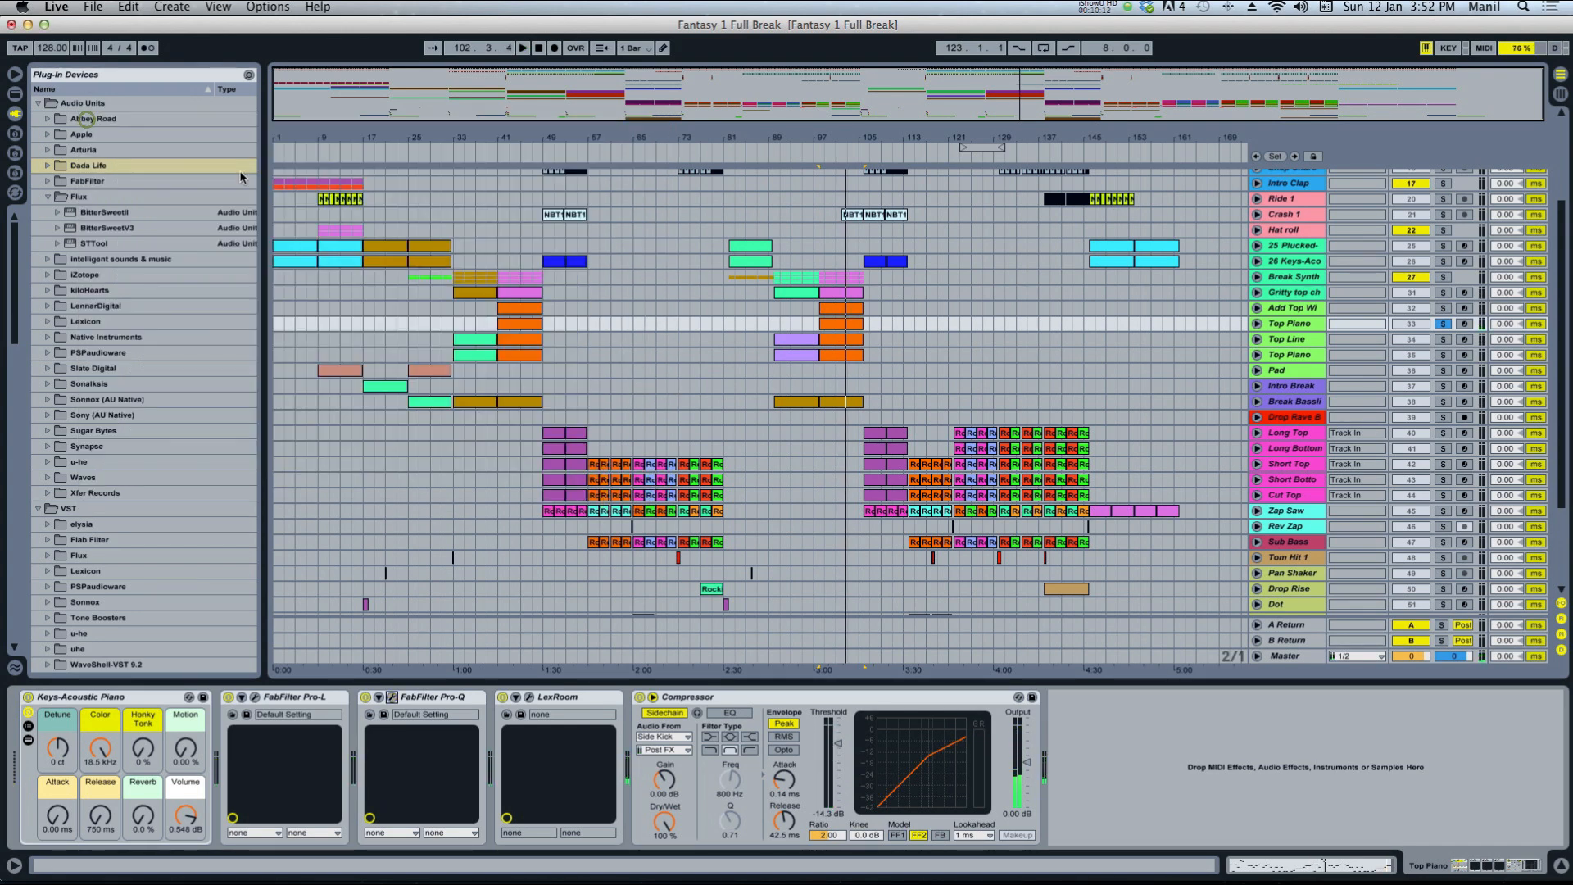
Select the Top Line clip at bar 98 to show the track's device chain.
{"action": "left_click", "coordinate": [837, 342]}
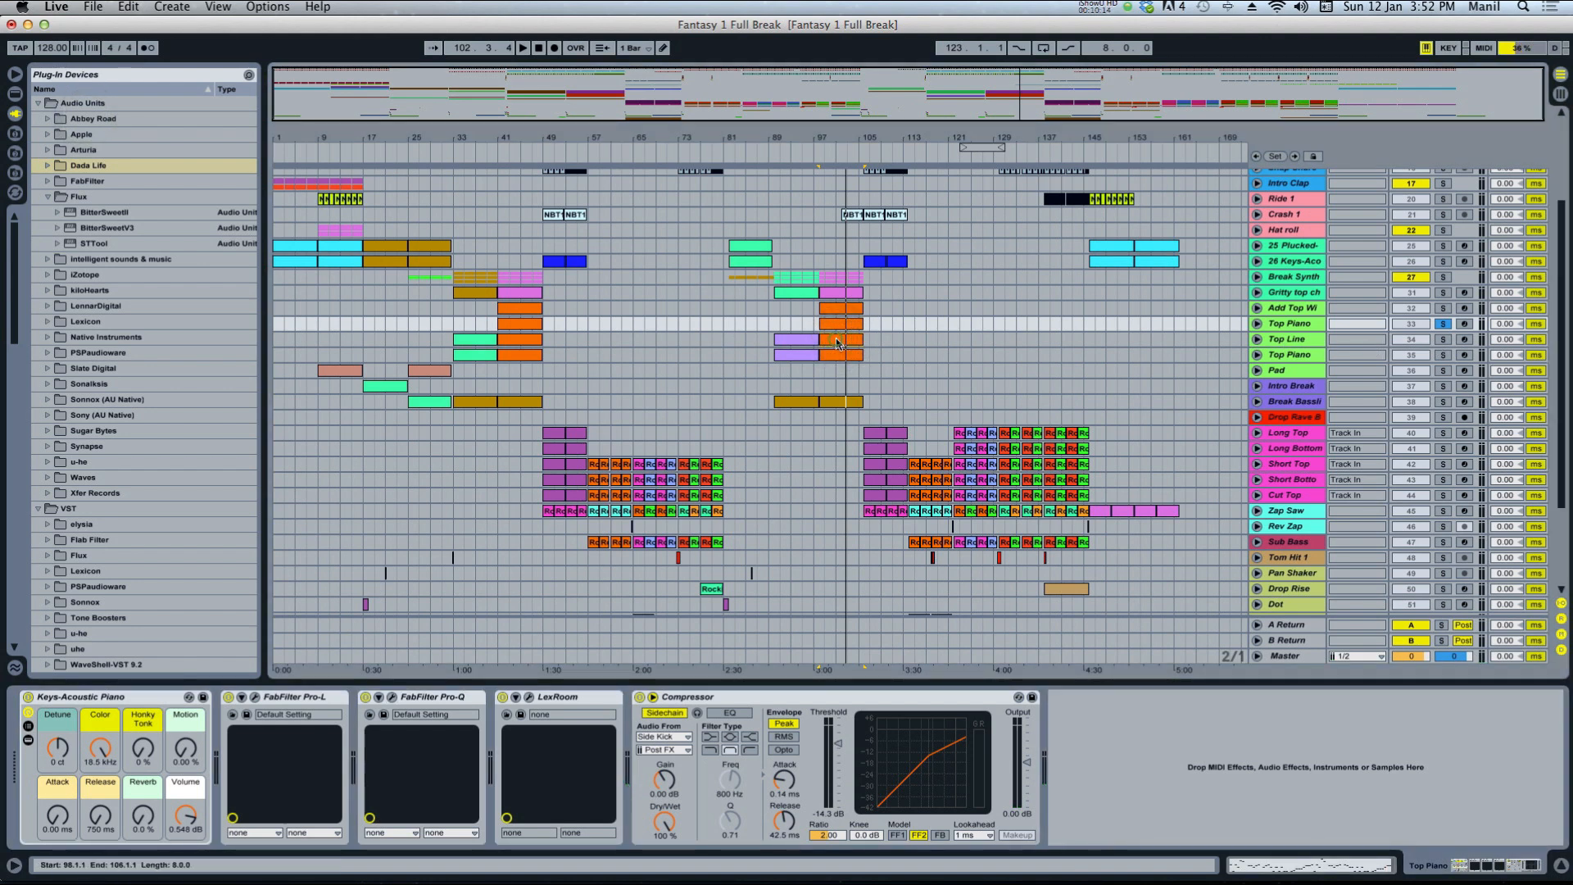
{"action": "scroll", "coordinate": [1093, 289], "scroll_direction": "up", "scroll_amount": 3}
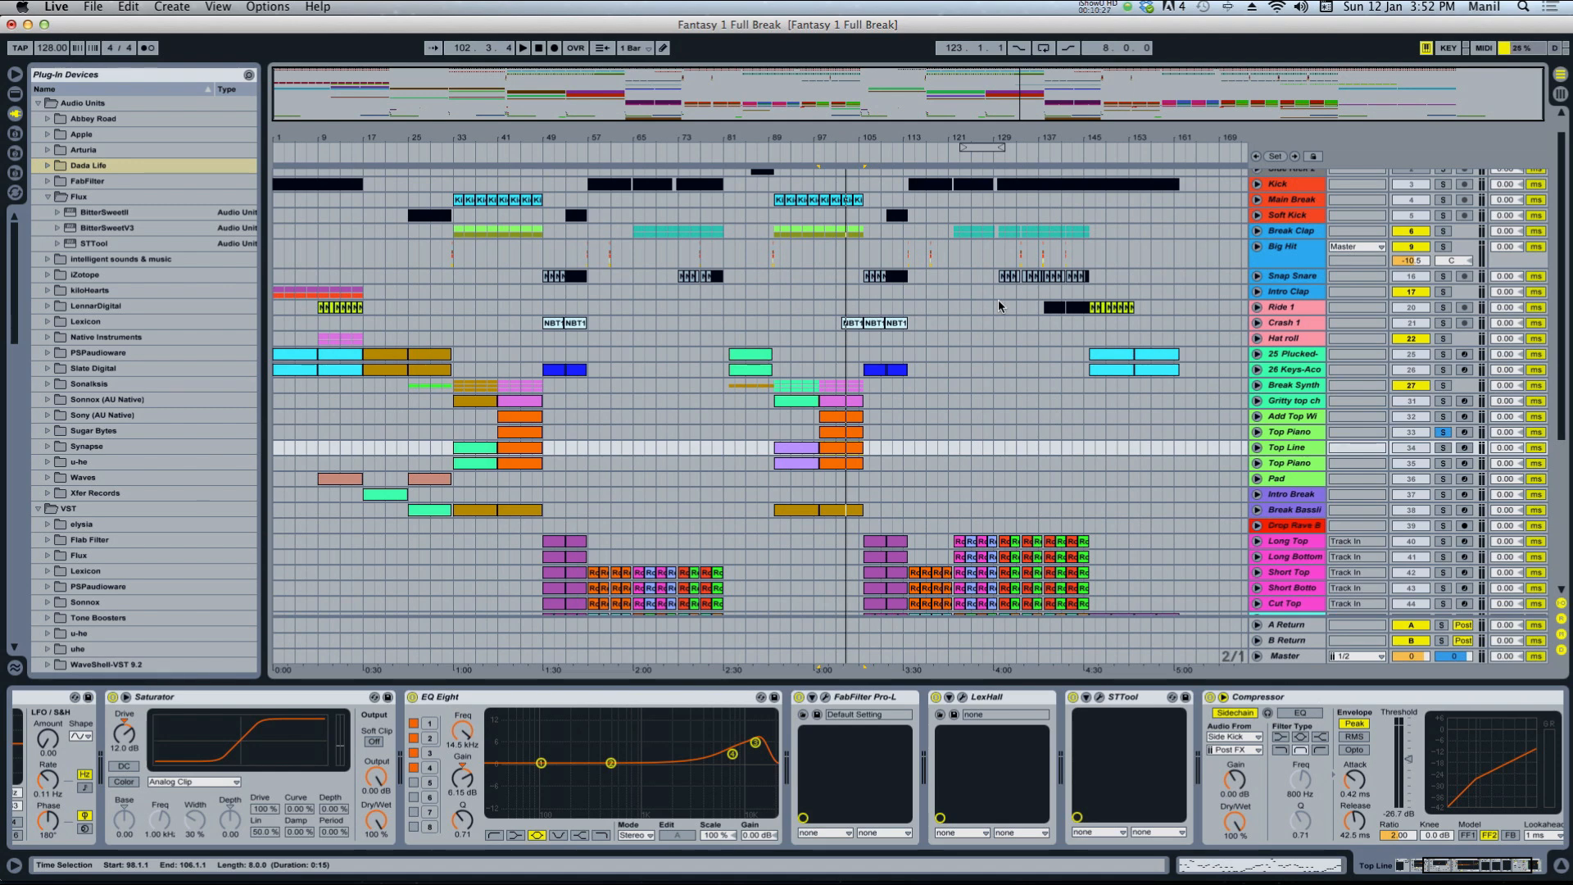
Switch to iTunes, sort the song library by artist, and find the Wolfgang Gartner tracks.
{"action": "key", "text": "ctrl+Up"}
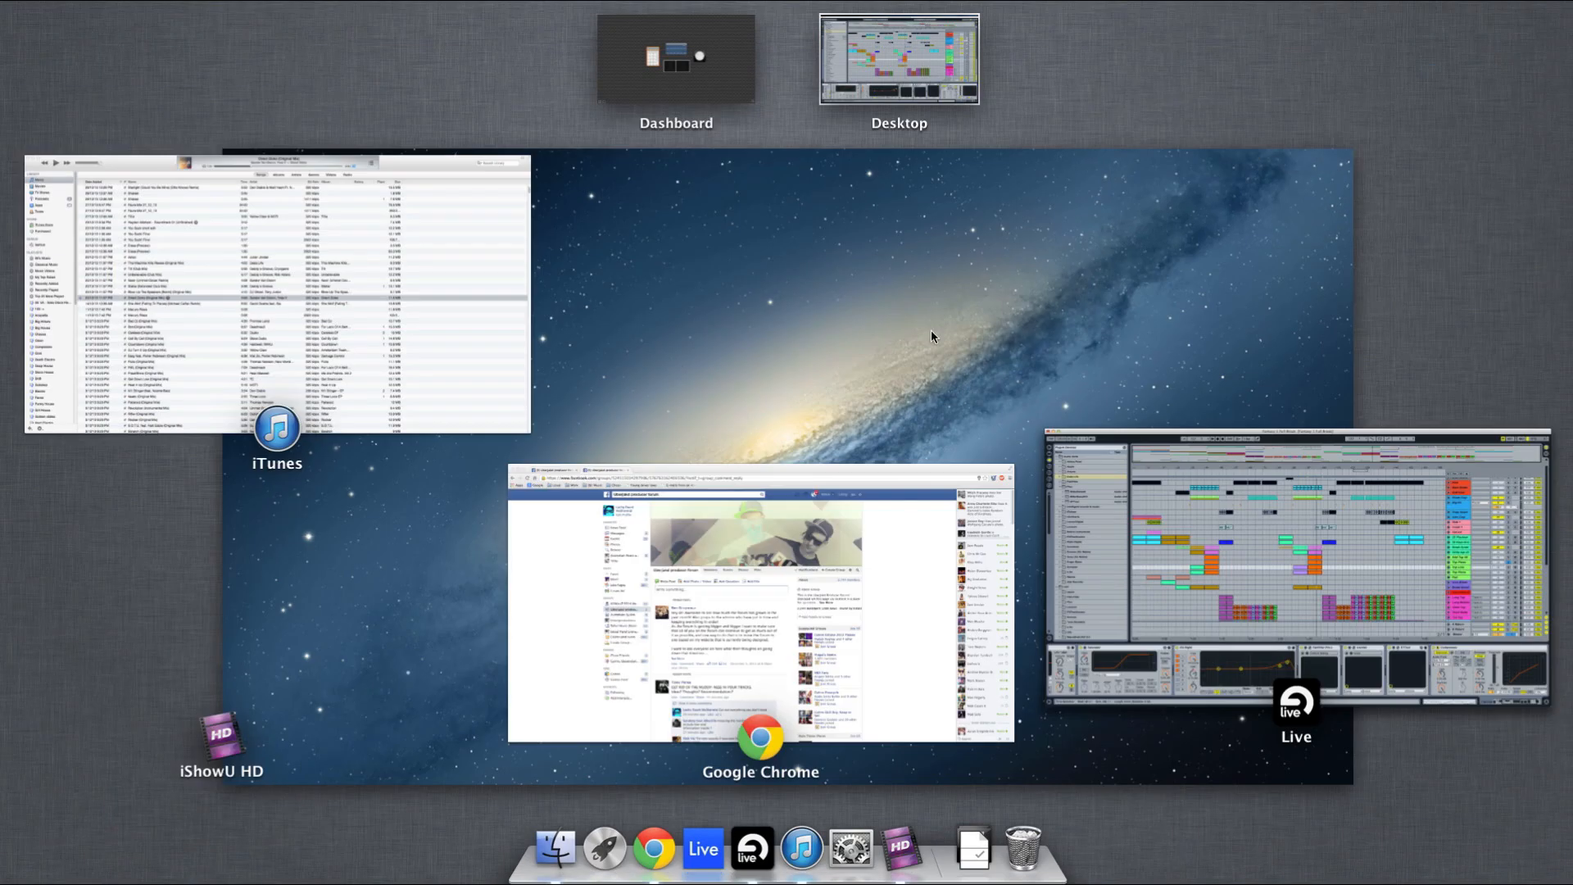
{"action": "left_click", "coordinate": [419, 307]}
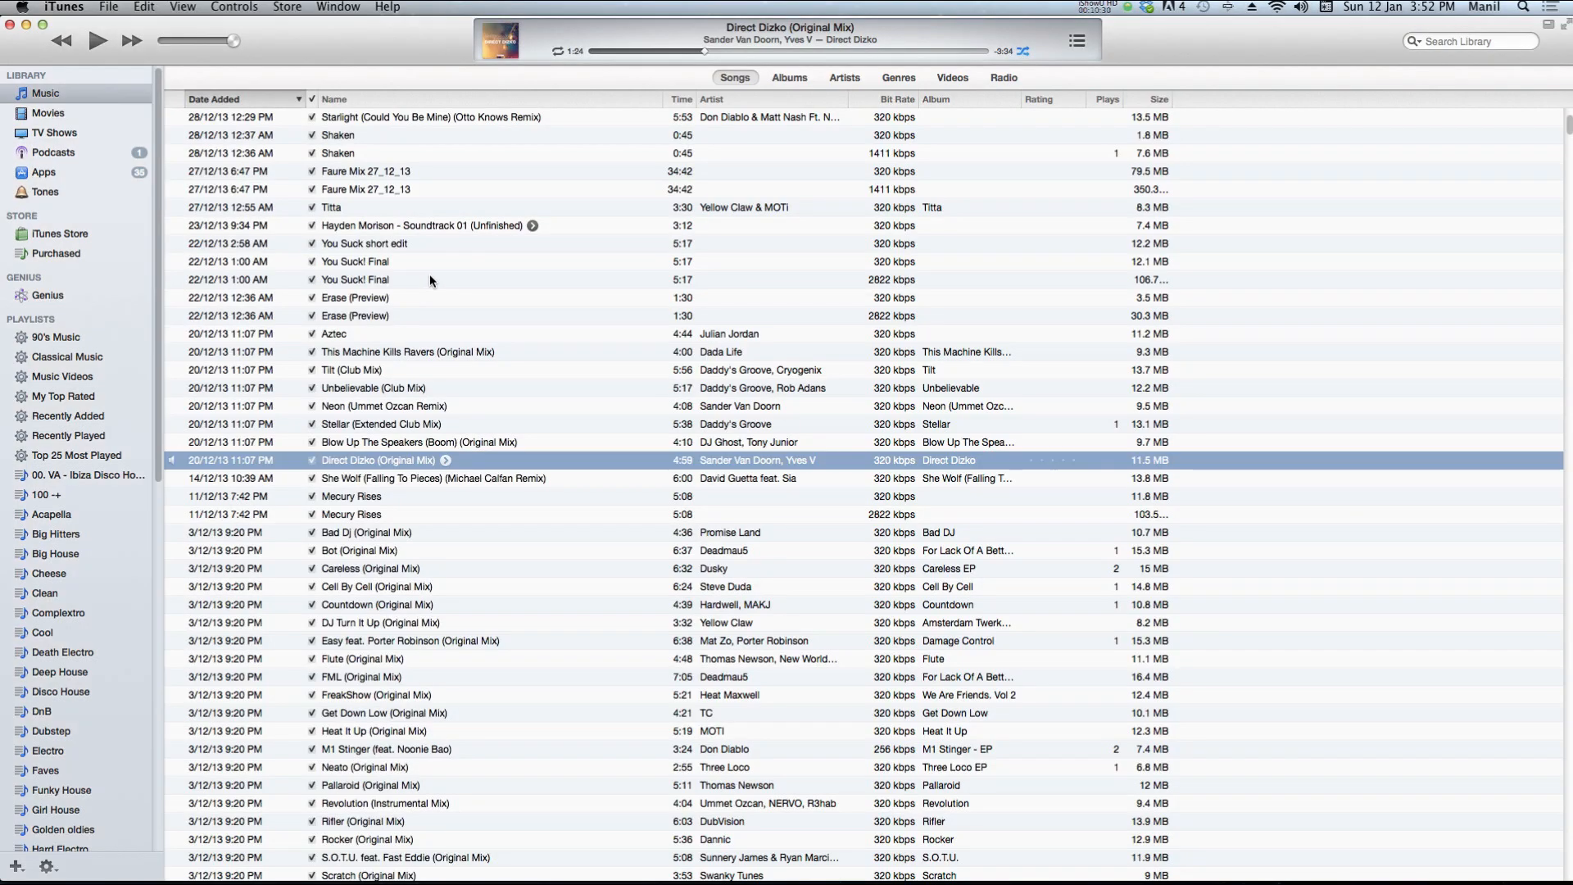
{"action": "left_click", "coordinate": [754, 98]}
{"action": "left_click", "coordinate": [736, 170]}
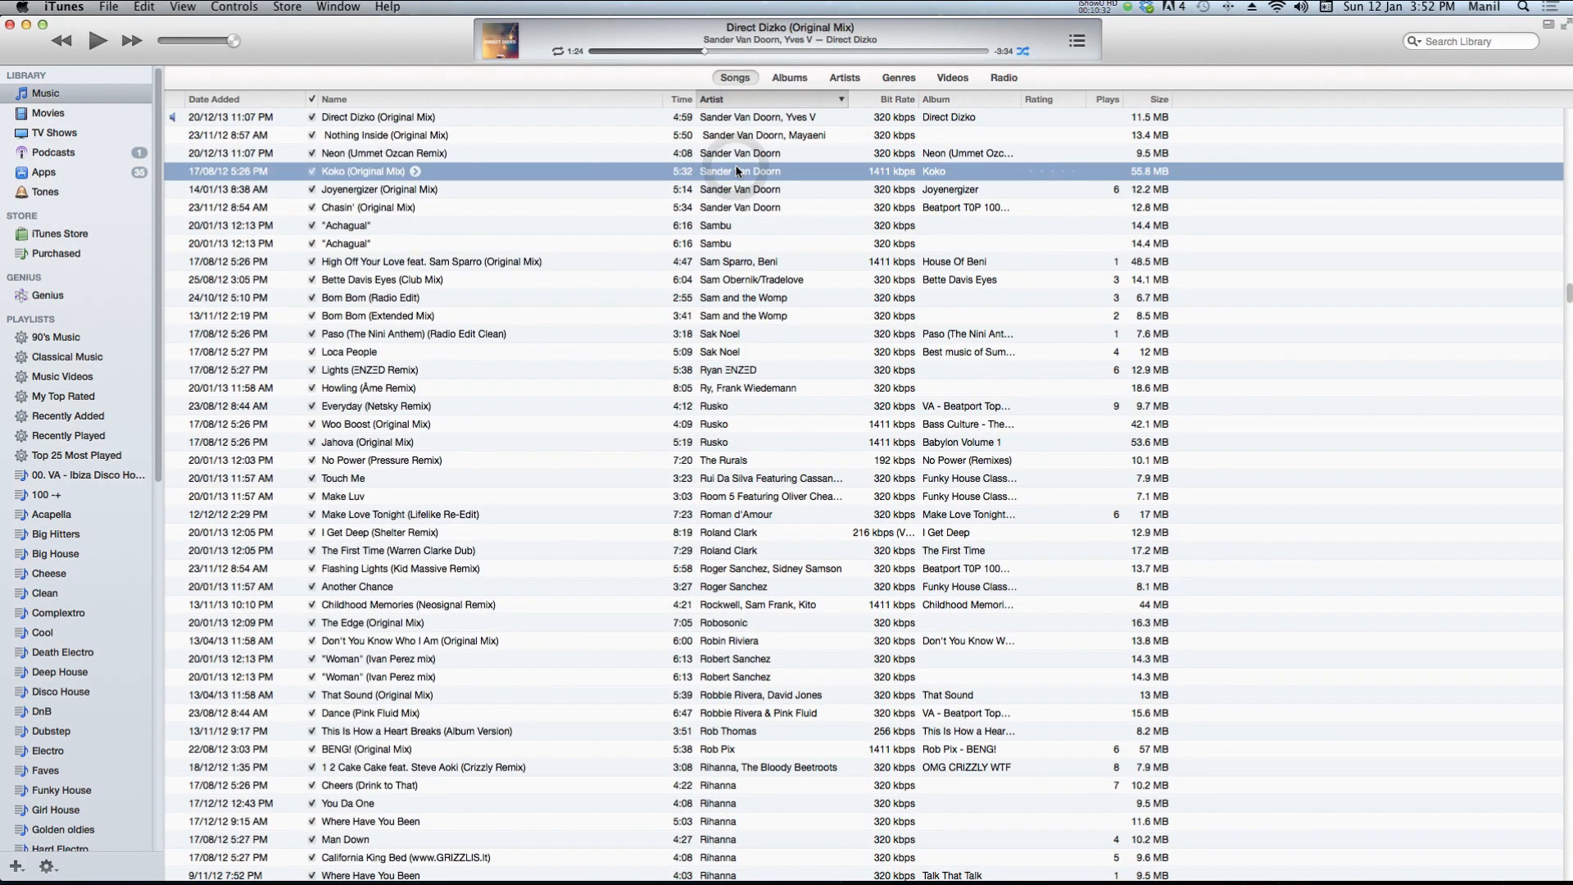
{"action": "type", "text": "wolf"}
{"action": "scroll", "coordinate": [479, 170], "scroll_direction": "up", "scroll_amount": 2}
{"action": "scroll", "coordinate": [477, 171], "scroll_direction": "up", "scroll_amount": 5}
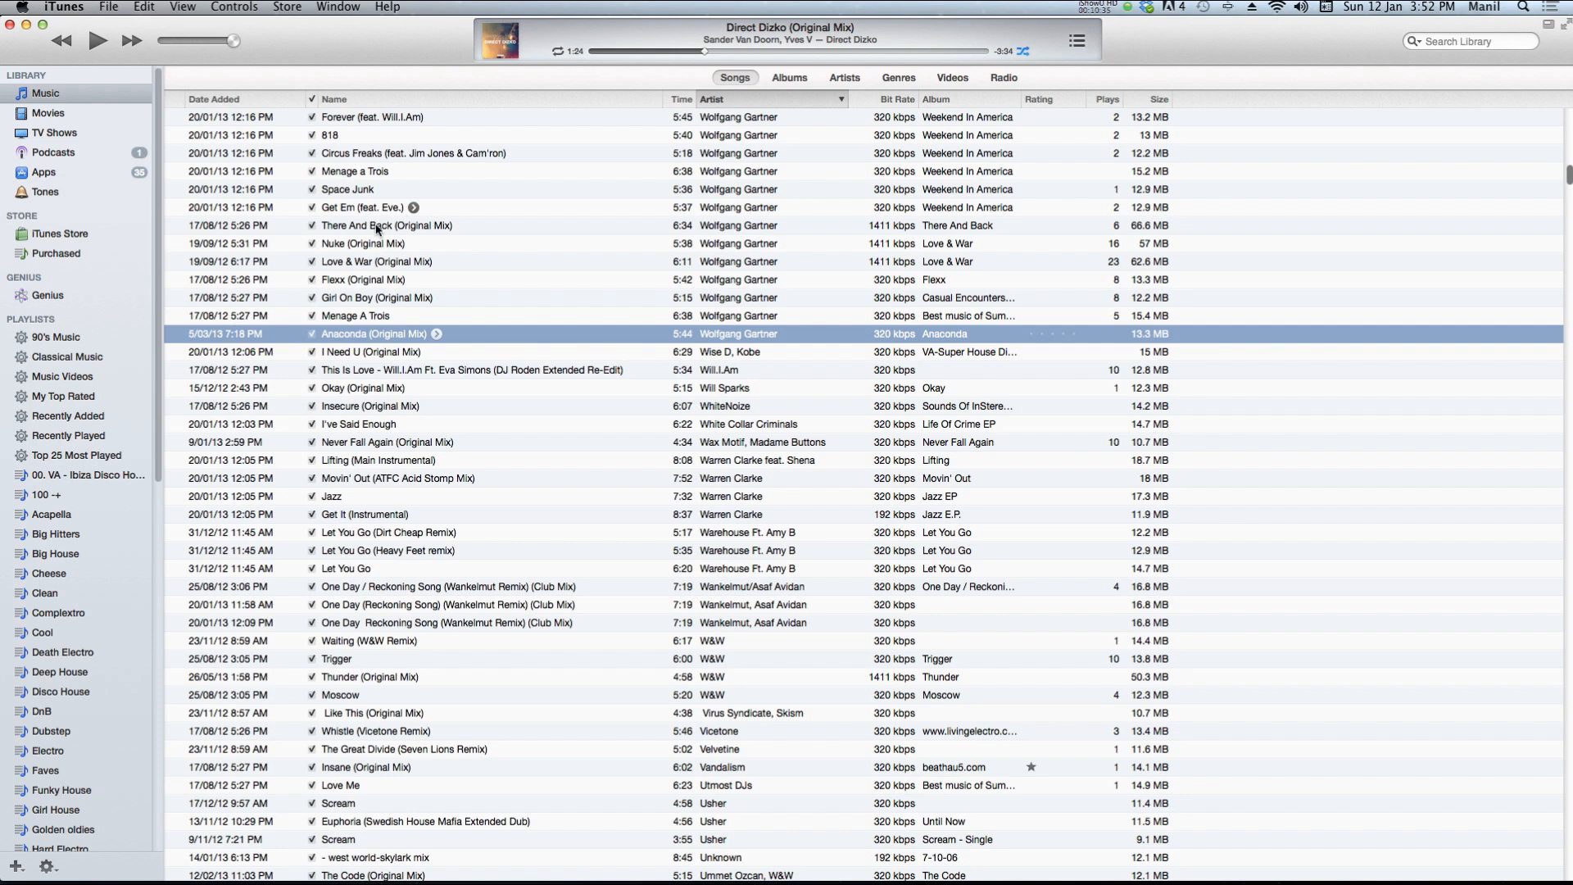
Play Girl On Boy (Original Mix) as a reference, skip ahead in stages to about 3:24, and return to Ableton Live.
{"action": "left_click", "coordinate": [358, 299]}
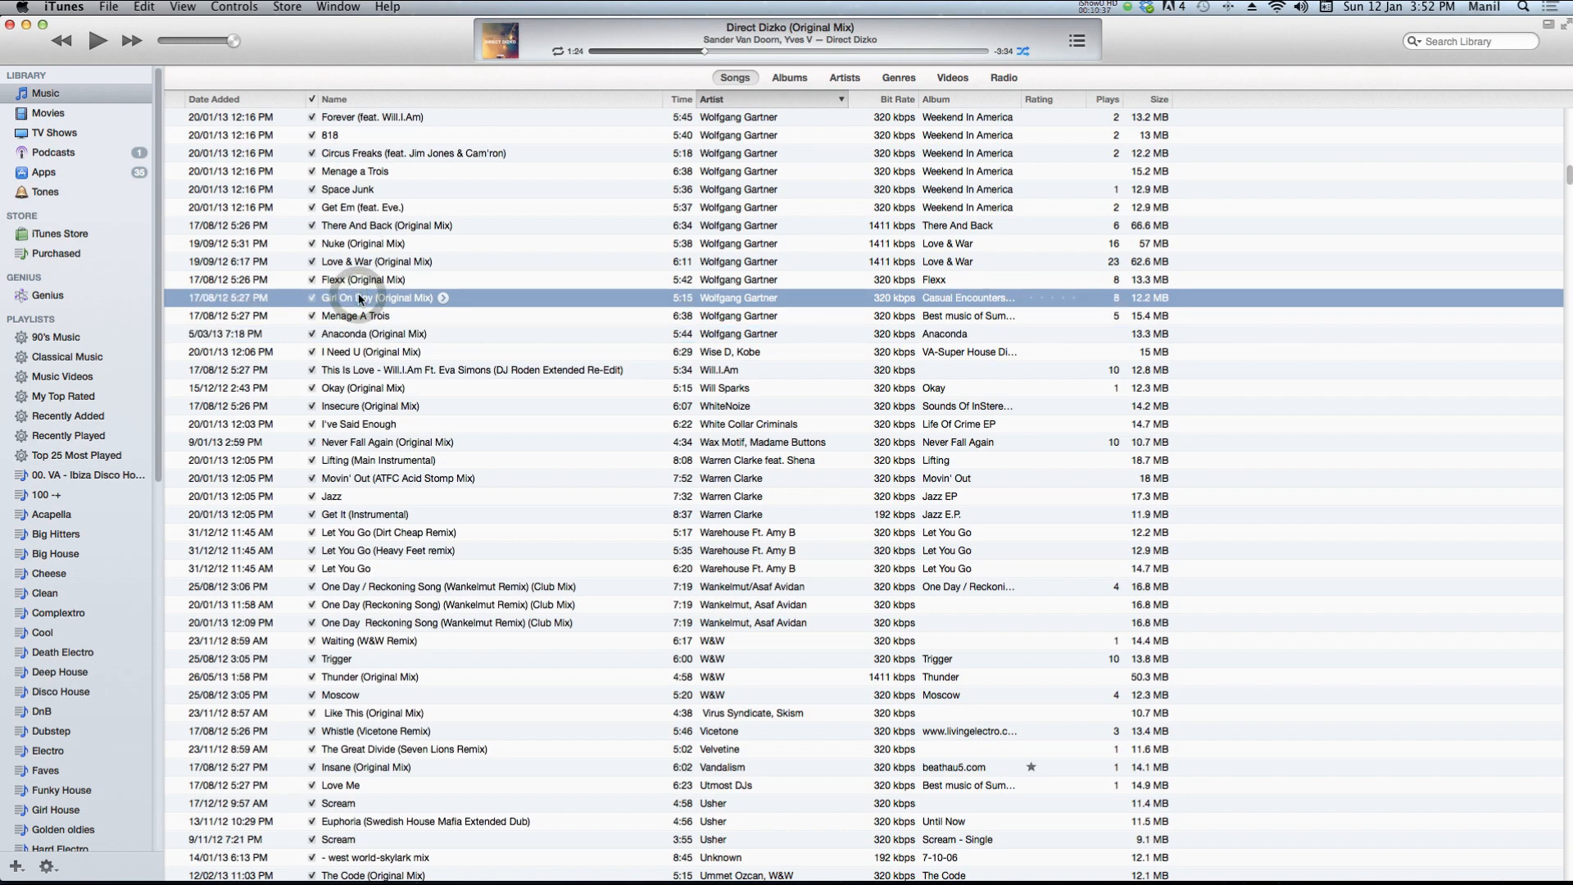
{"action": "double_click", "coordinate": [358, 299]}
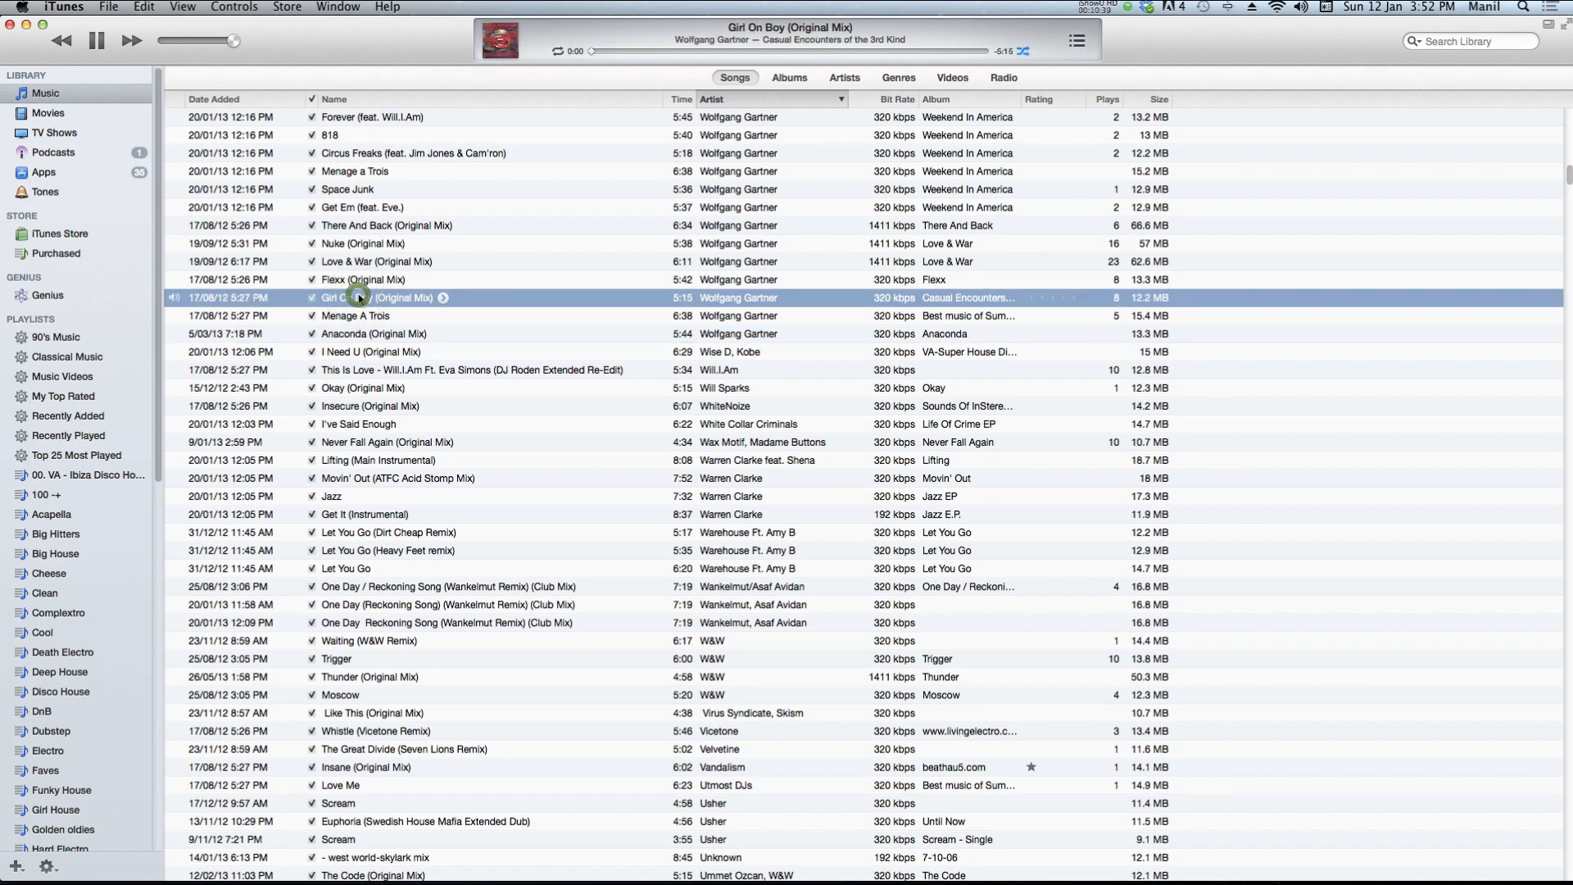
{"action": "left_click", "coordinate": [702, 51]}
{"action": "left_click", "coordinate": [739, 51]}
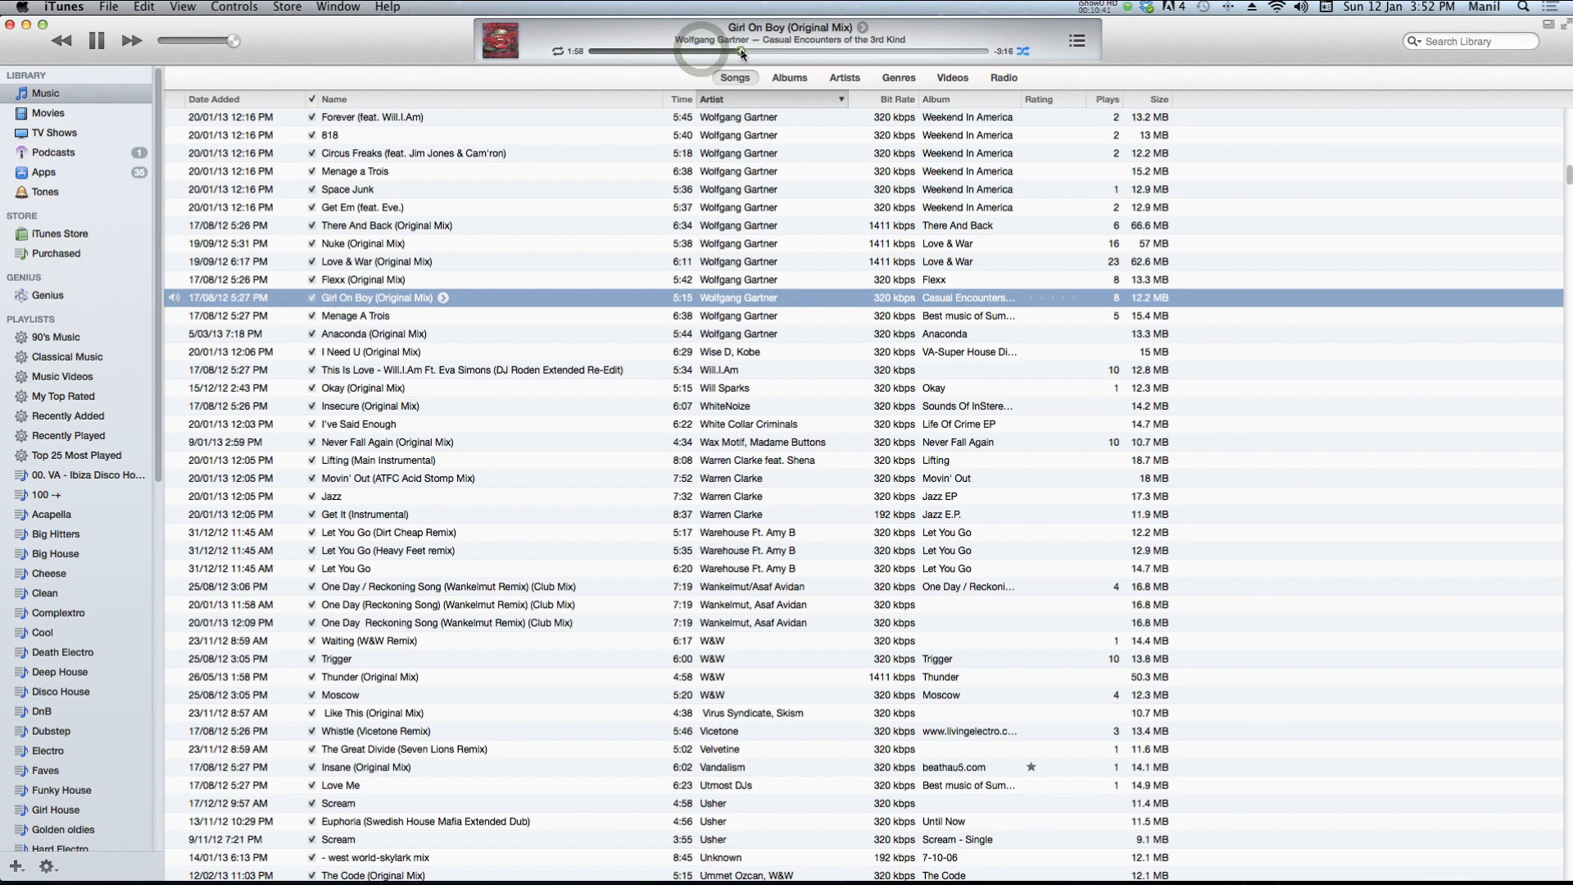
{"action": "left_click", "coordinate": [806, 51]}
{"action": "left_click", "coordinate": [847, 50]}
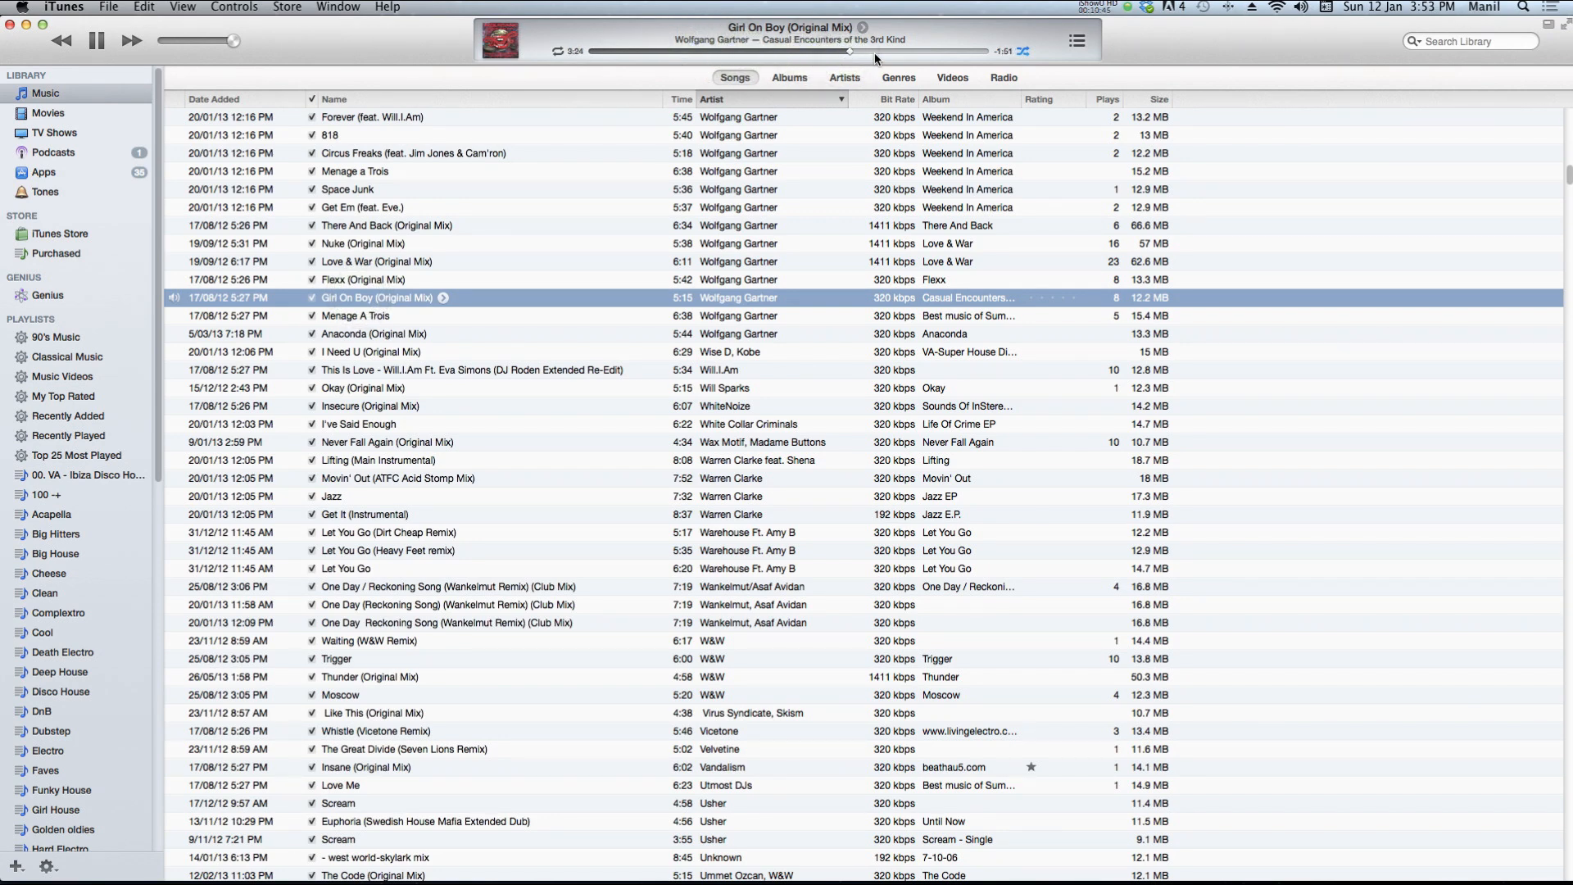
{"action": "key", "text": "ctrl+Up"}
{"action": "left_click", "coordinate": [602, 529]}
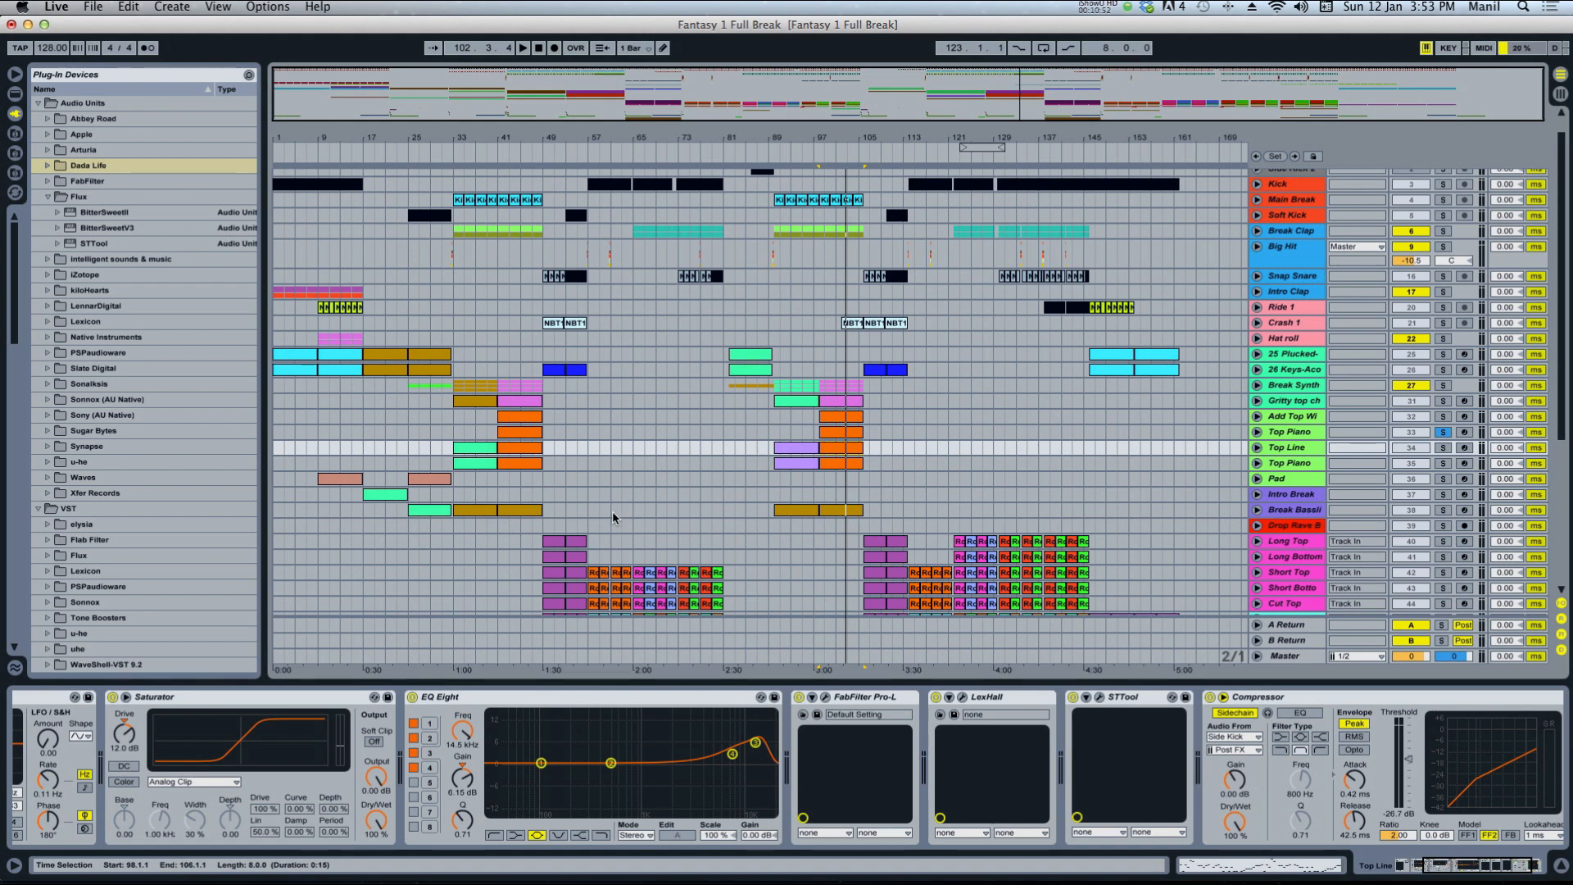
Turn off the Top Piano solo and show the device chain of the Drop Rave bus track.
{"action": "scroll", "coordinate": [1411, 357], "scroll_direction": "down", "scroll_amount": 3}
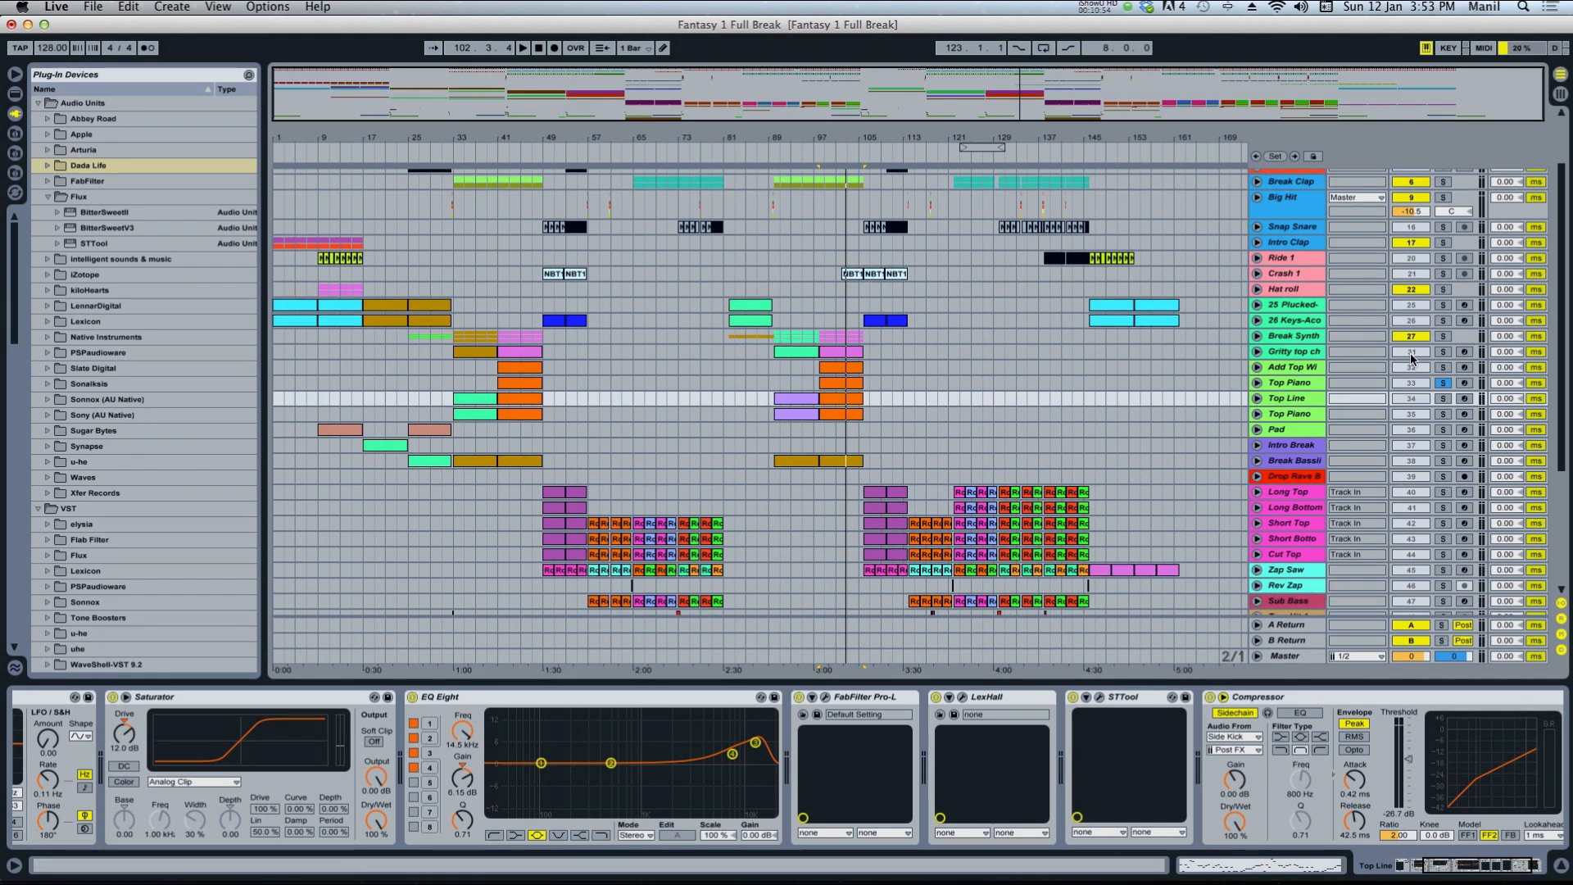
{"action": "scroll", "coordinate": [1132, 344], "scroll_direction": "down", "scroll_amount": 4}
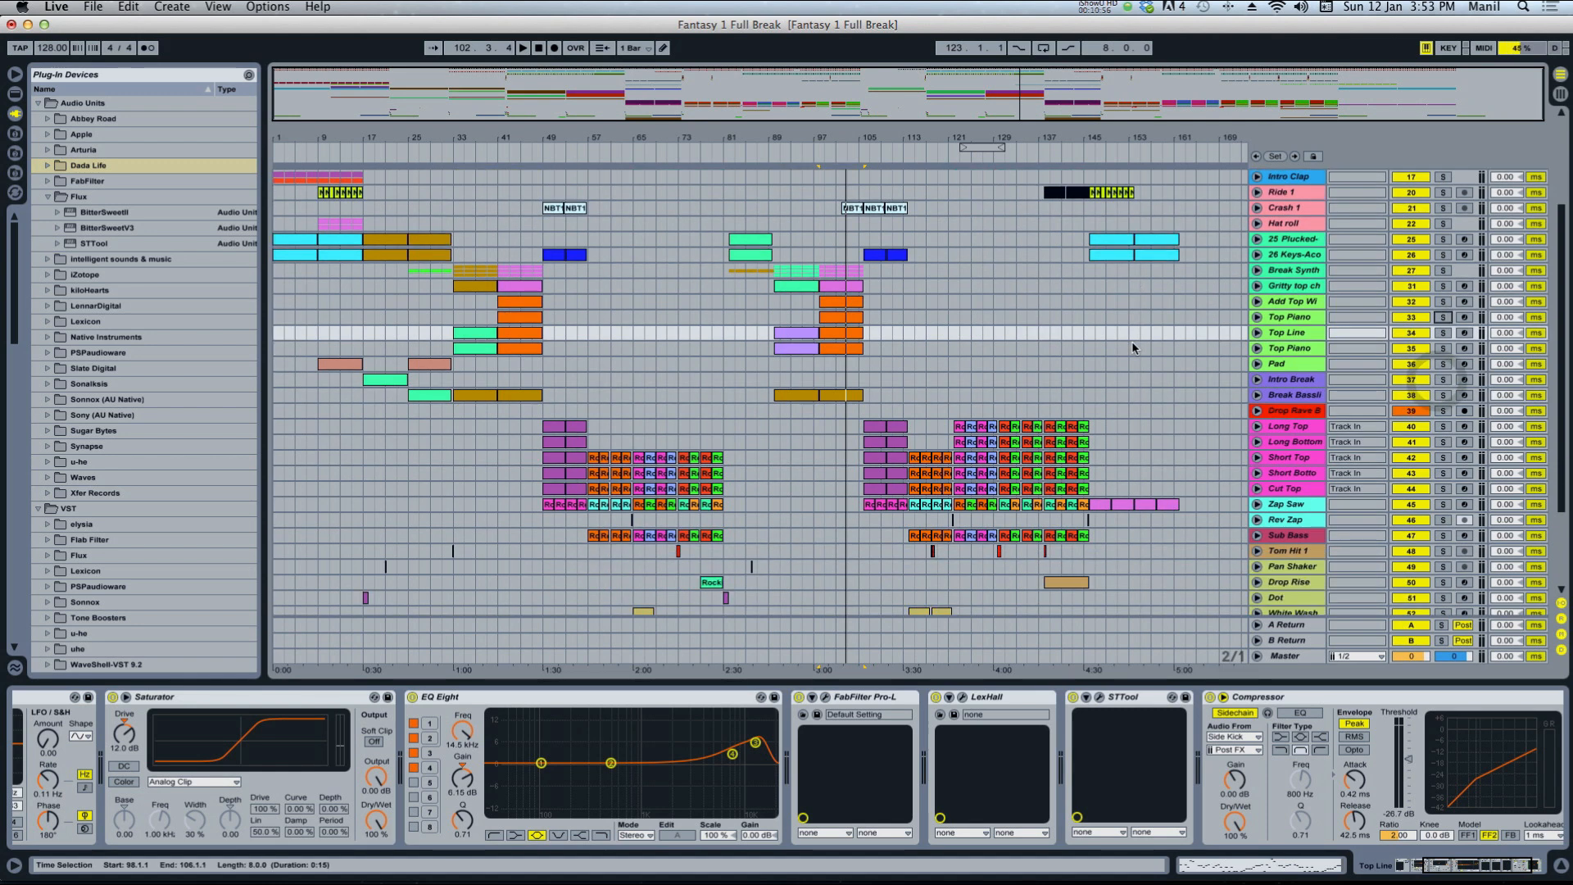
{"action": "left_click", "coordinate": [1290, 409]}
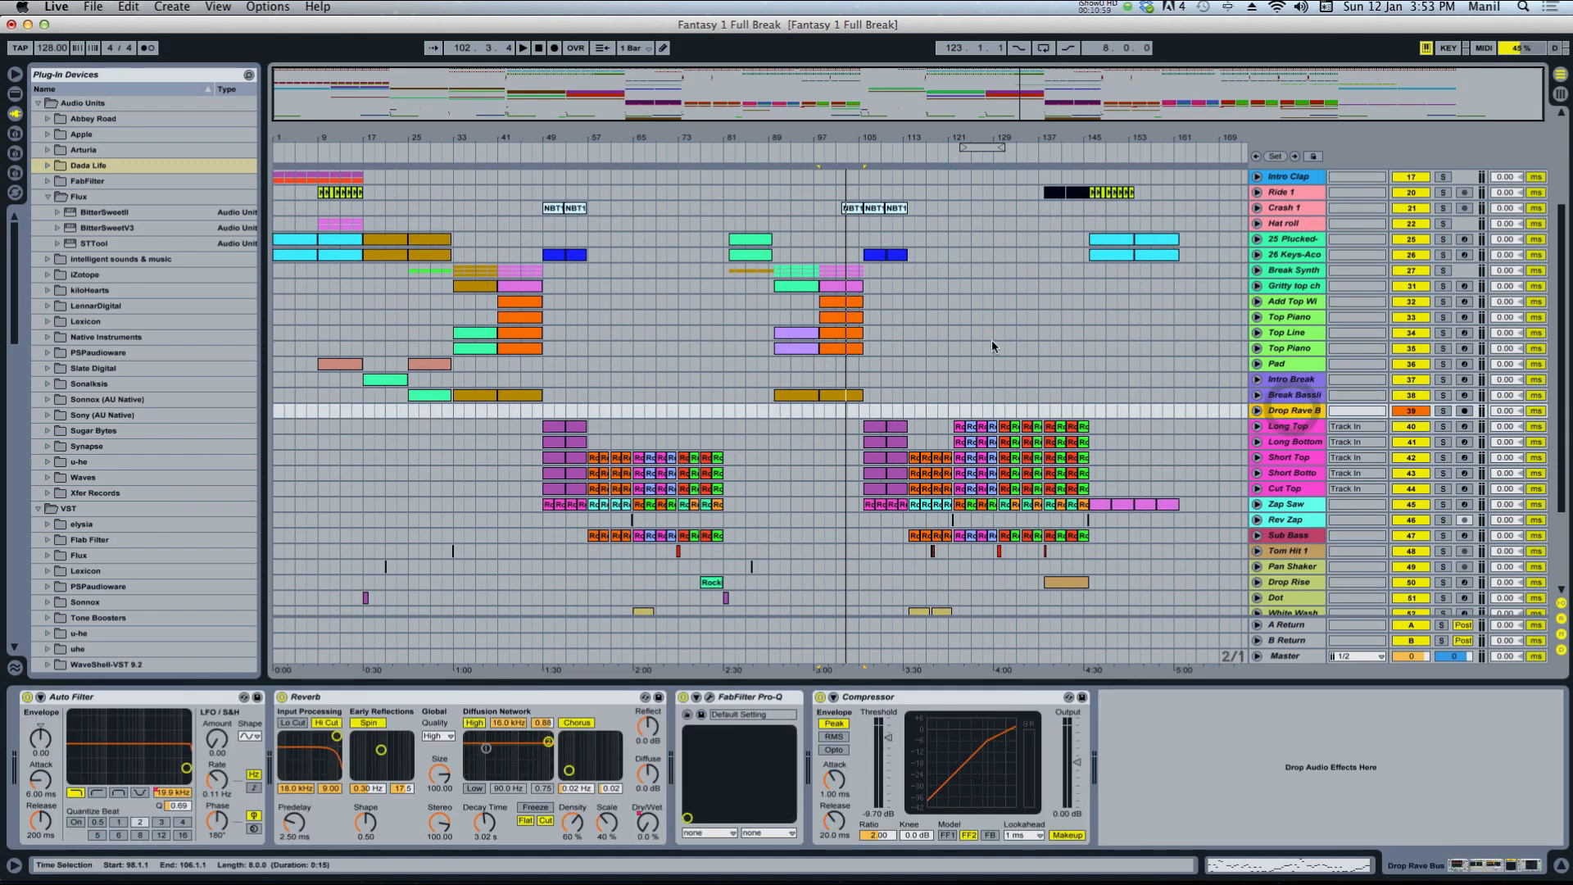
Play the drop from bar 57 with the Zap Saw track soloed, and show that track's device chain.
{"action": "scroll", "coordinate": [991, 342], "scroll_direction": "down", "scroll_amount": 5}
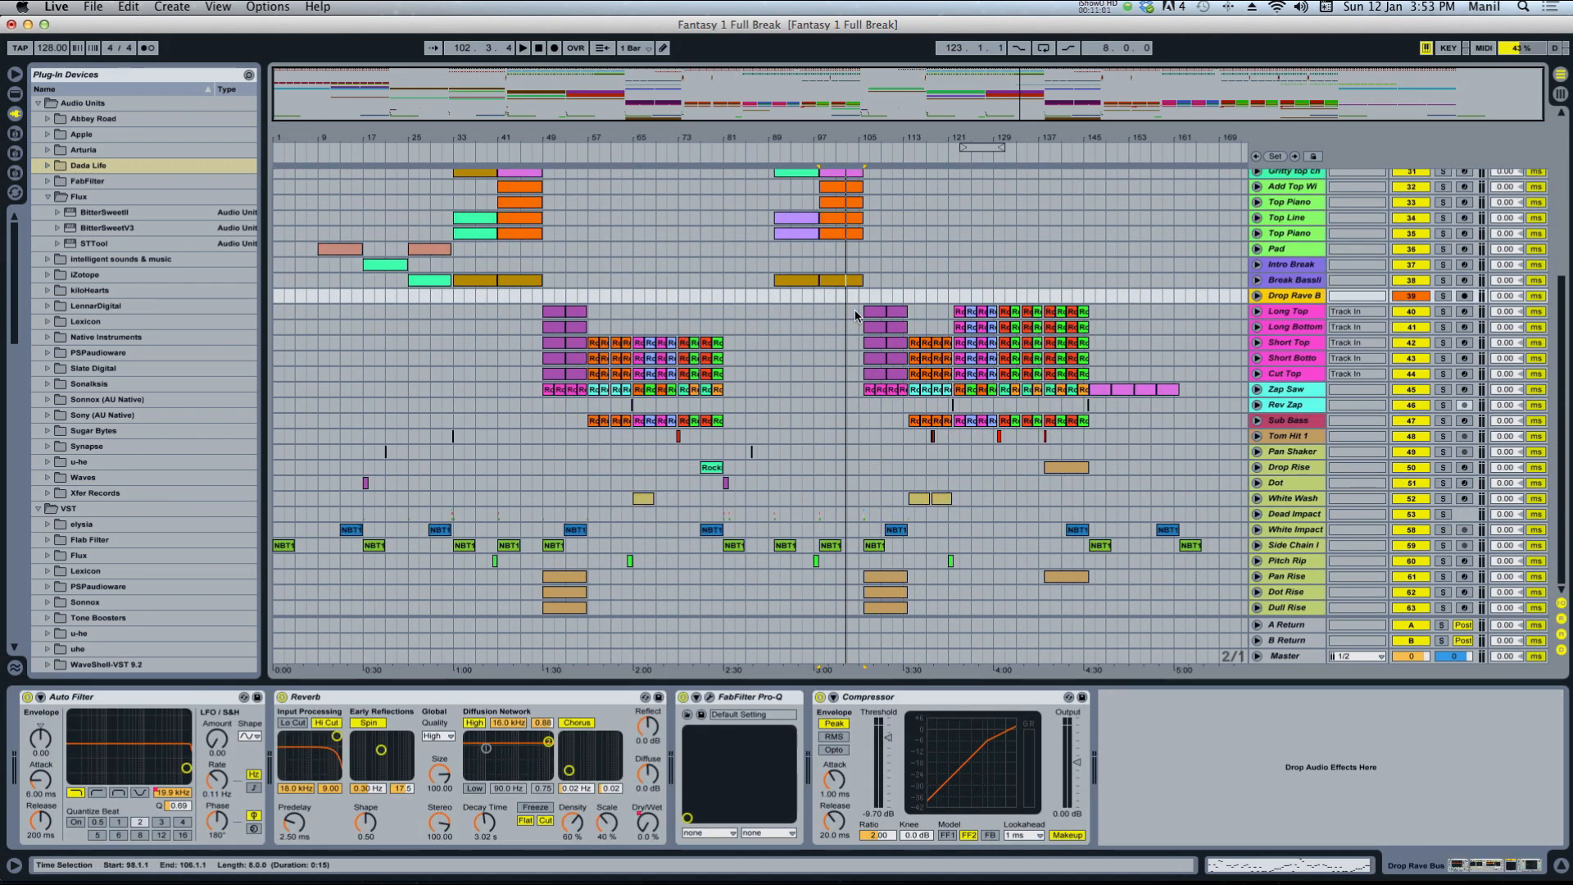
{"action": "left_click", "coordinate": [590, 296]}
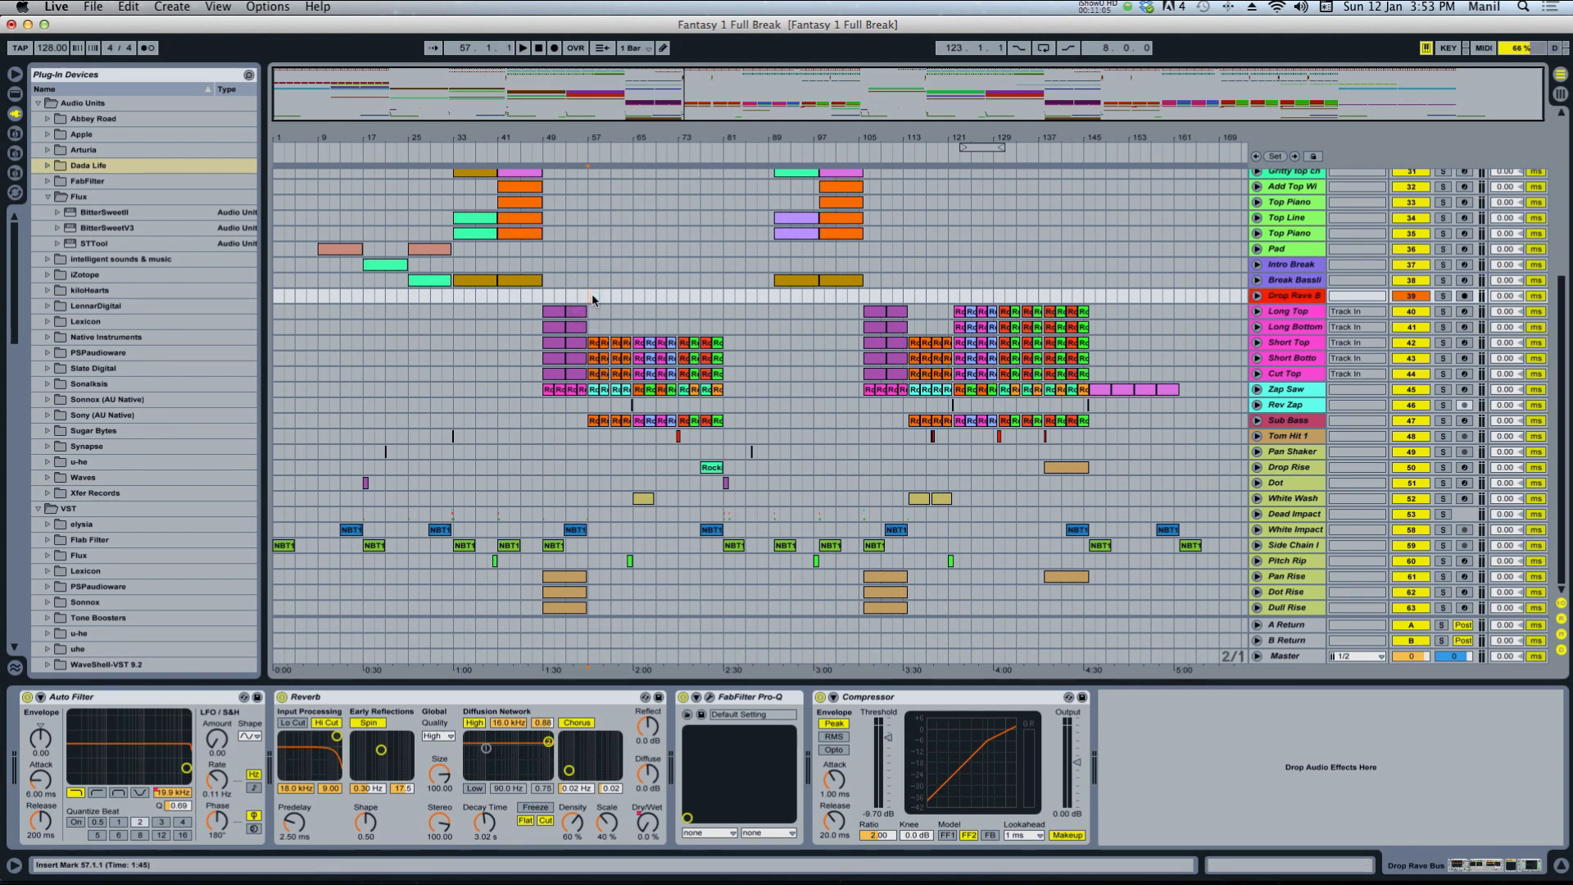
{"action": "left_click", "coordinate": [1299, 344]}
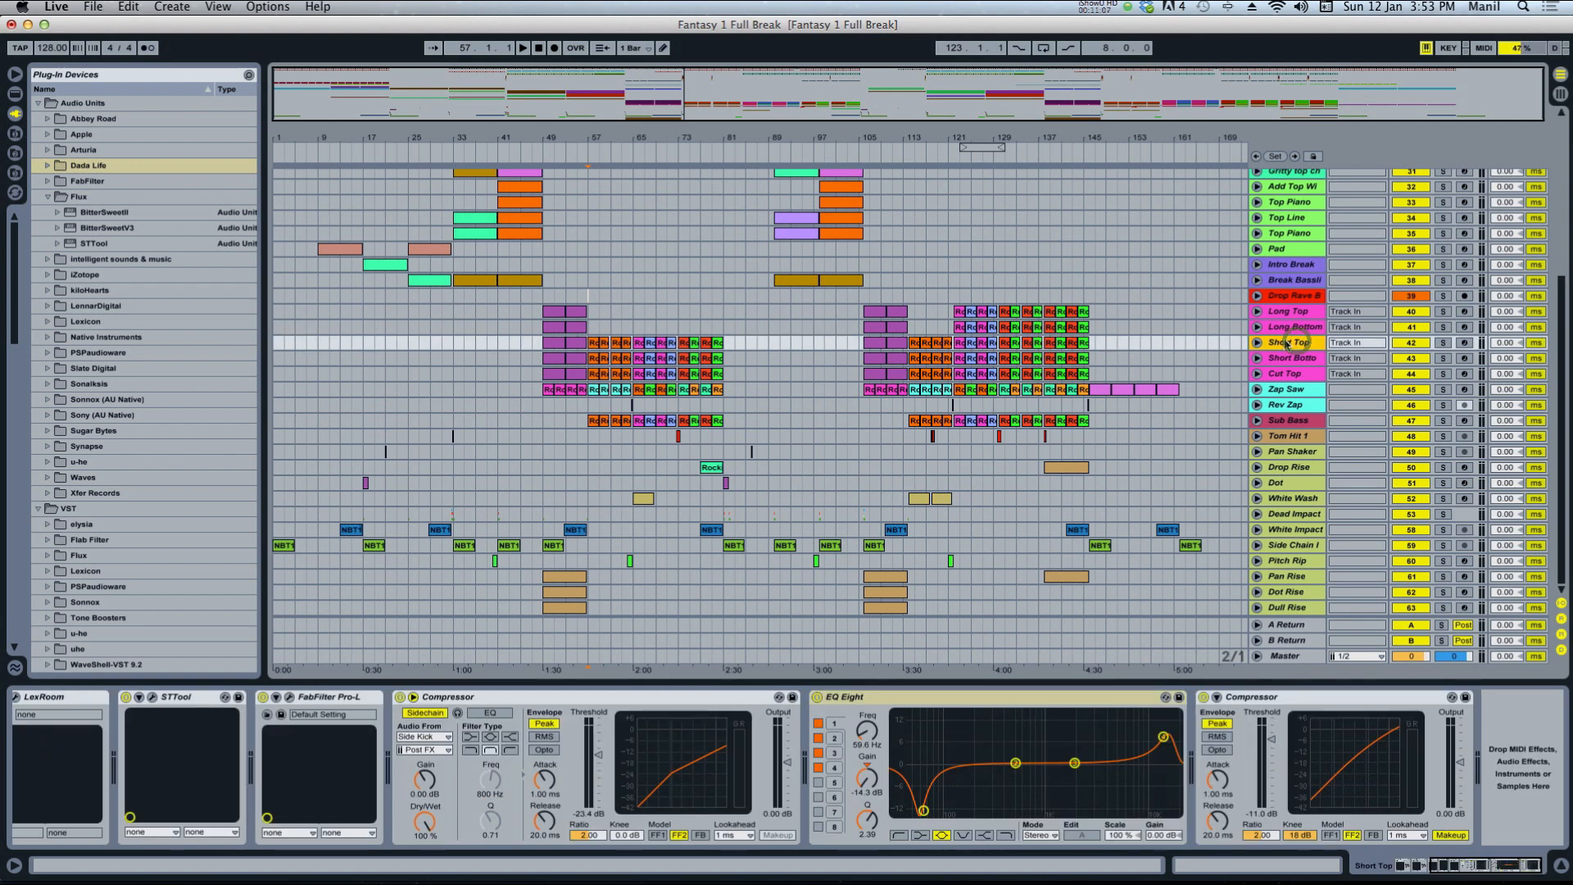
{"action": "left_click", "coordinate": [597, 343]}
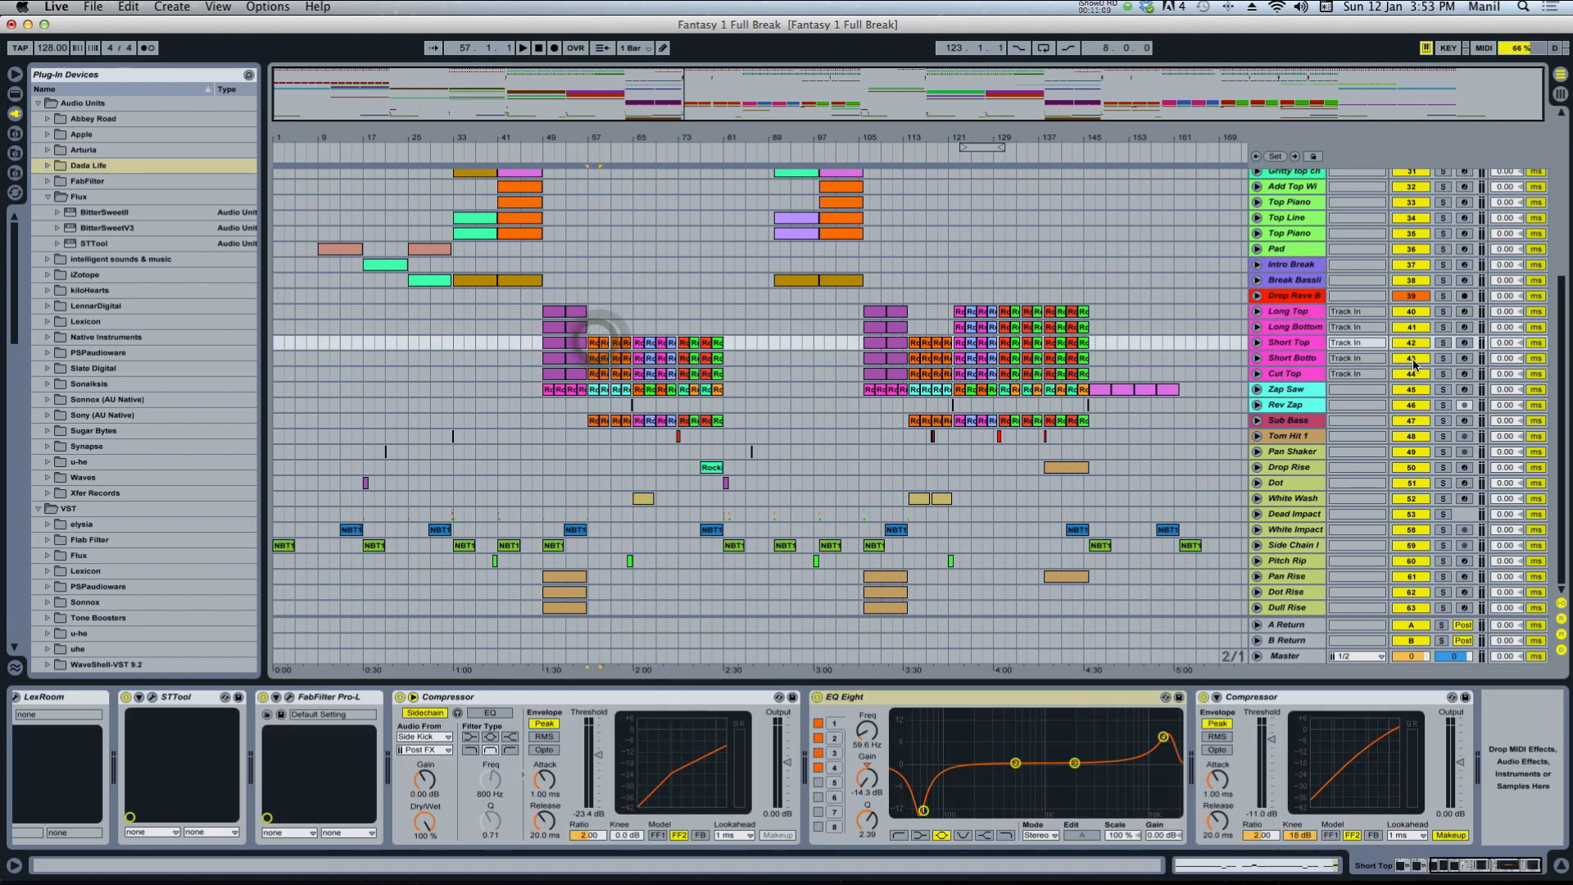
{"action": "key", "text": "space"}
{"action": "left_click", "coordinate": [1442, 389]}
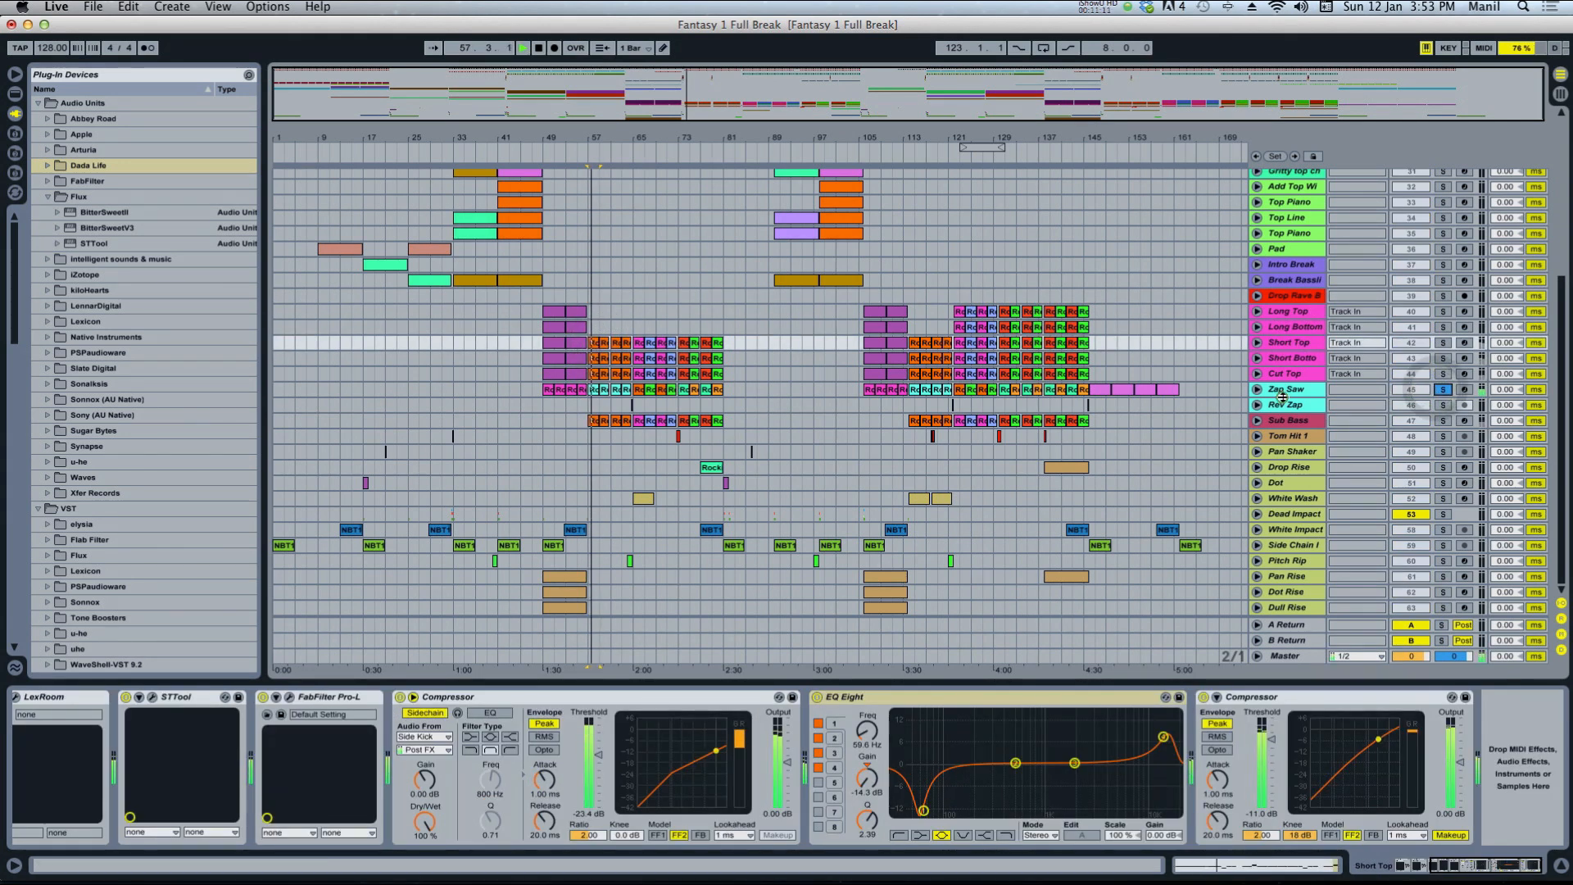
{"action": "left_click", "coordinate": [1285, 391]}
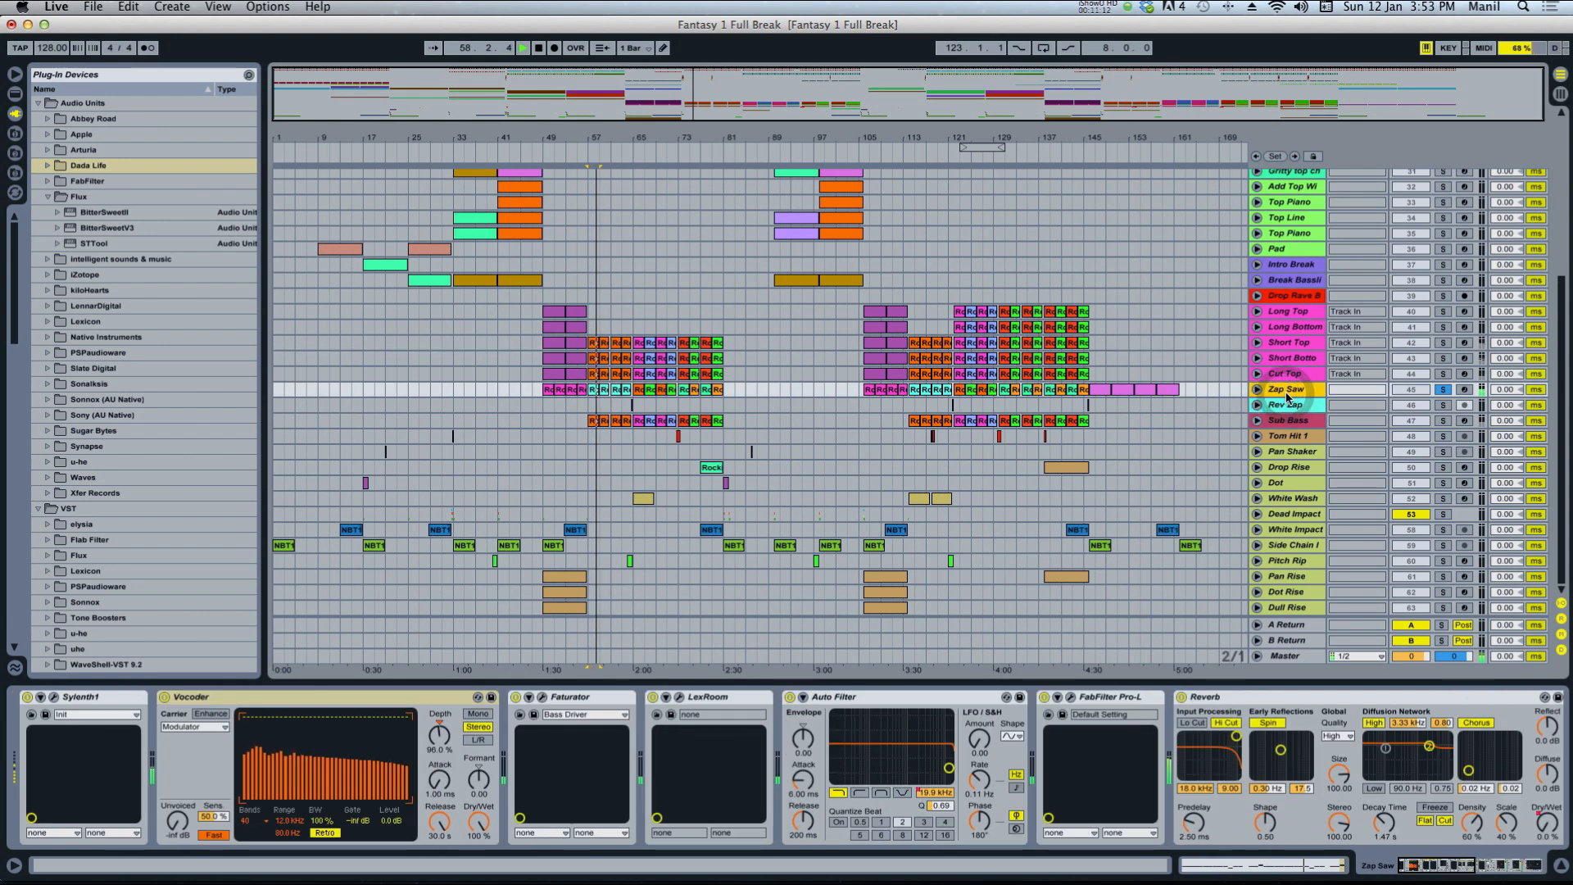
Listen to the Cut Top, Short Bottom and Short Top tracks one at a time in solo from bar 57.
{"action": "left_click", "coordinate": [1442, 374]}
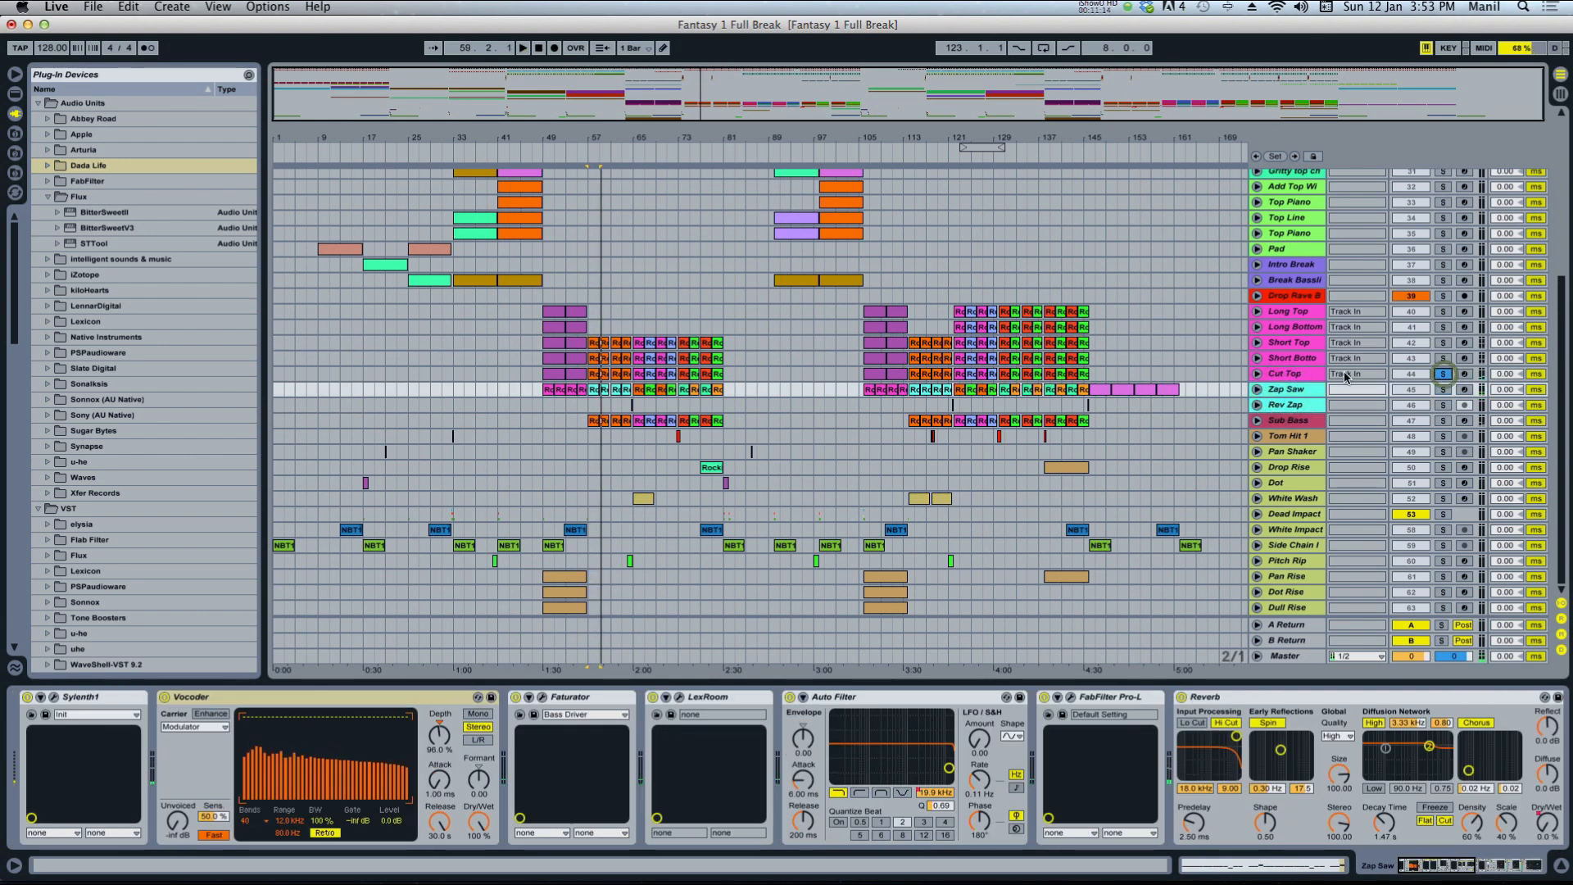
{"action": "left_click", "coordinate": [1286, 374]}
{"action": "key", "text": "space"}
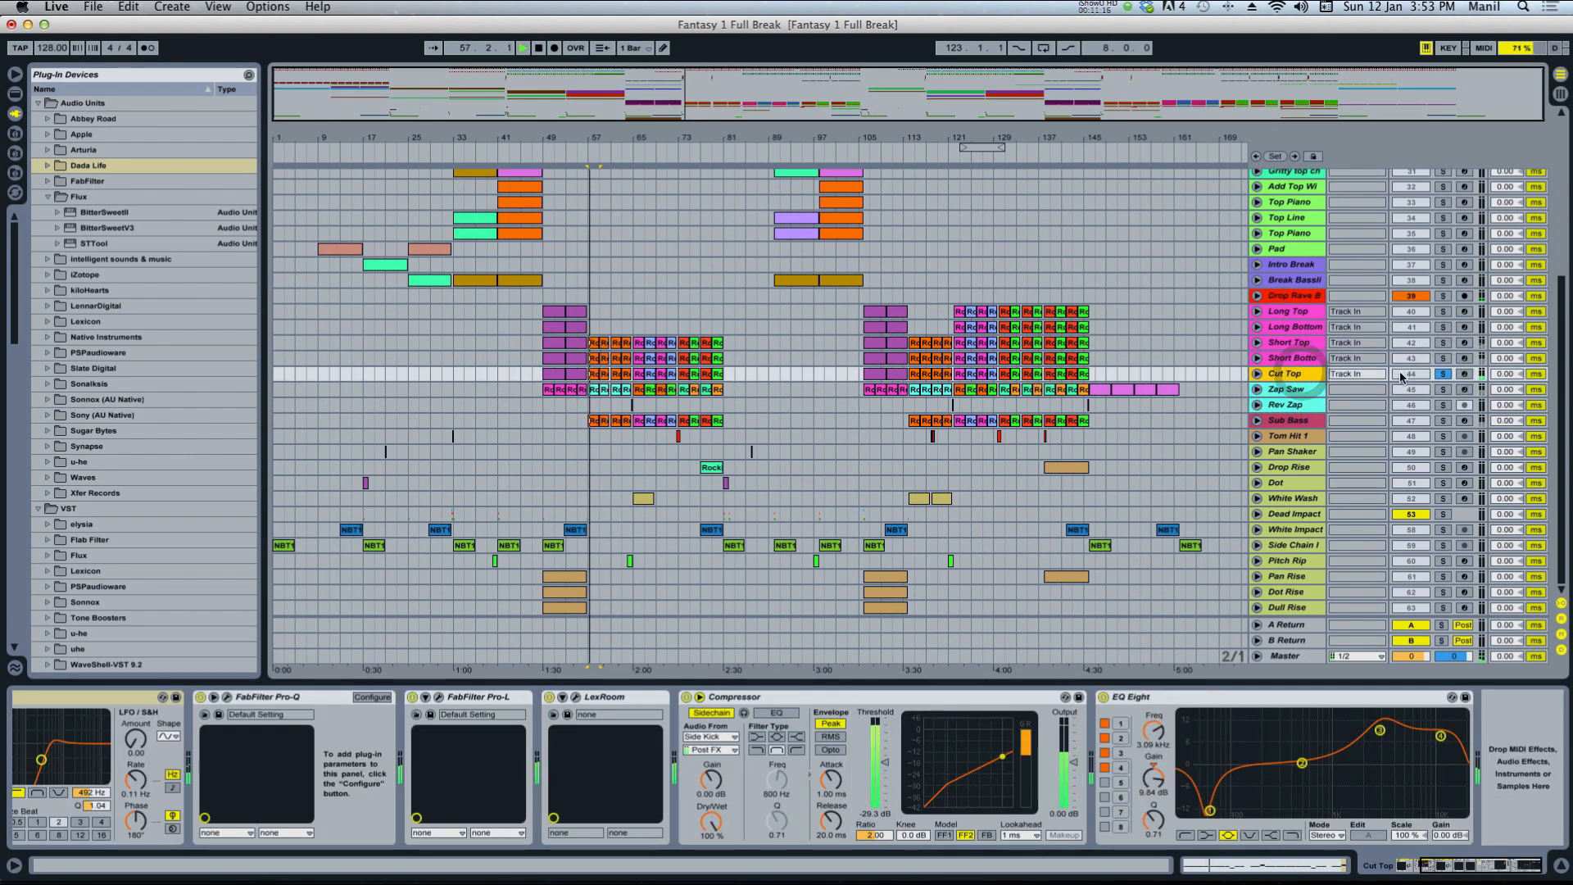
{"action": "left_click", "coordinate": [1443, 358]}
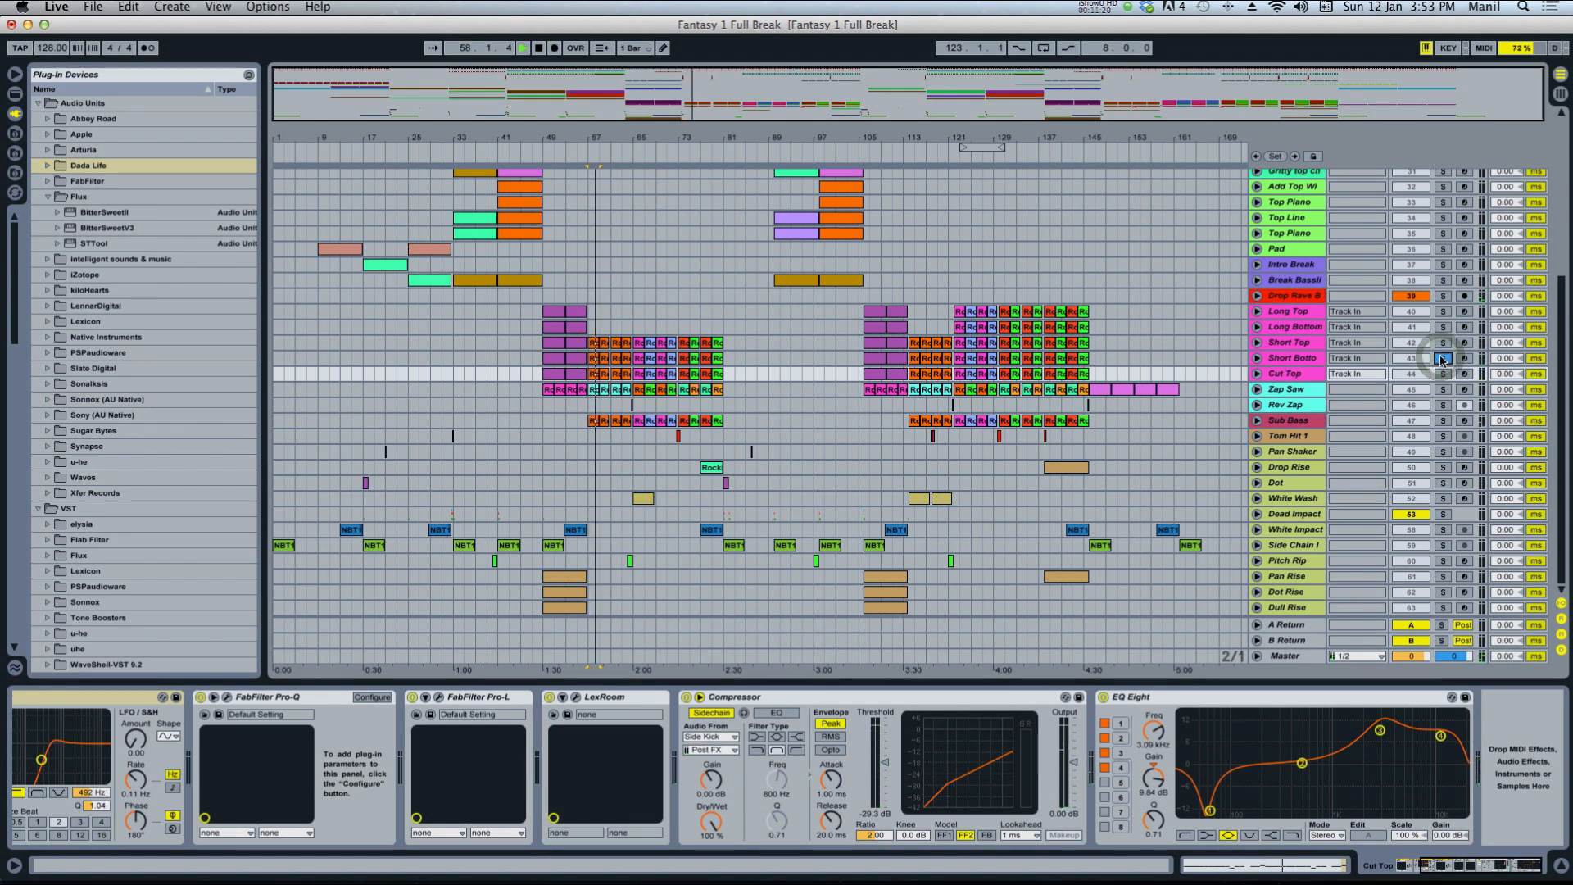
{"action": "key", "text": "space"}
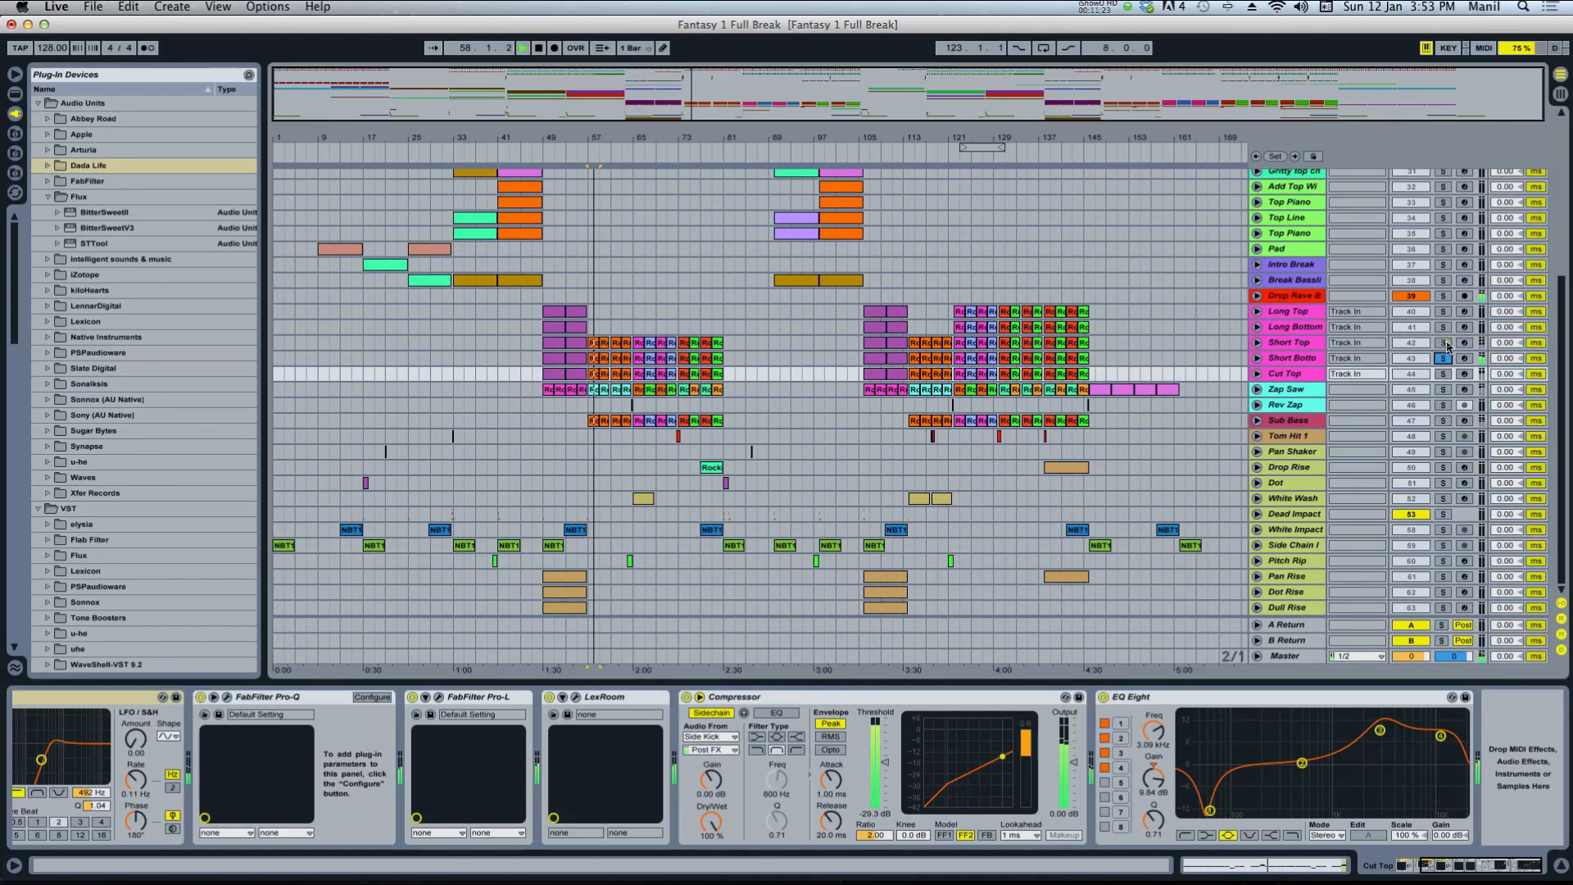
{"action": "left_click", "coordinate": [1444, 343]}
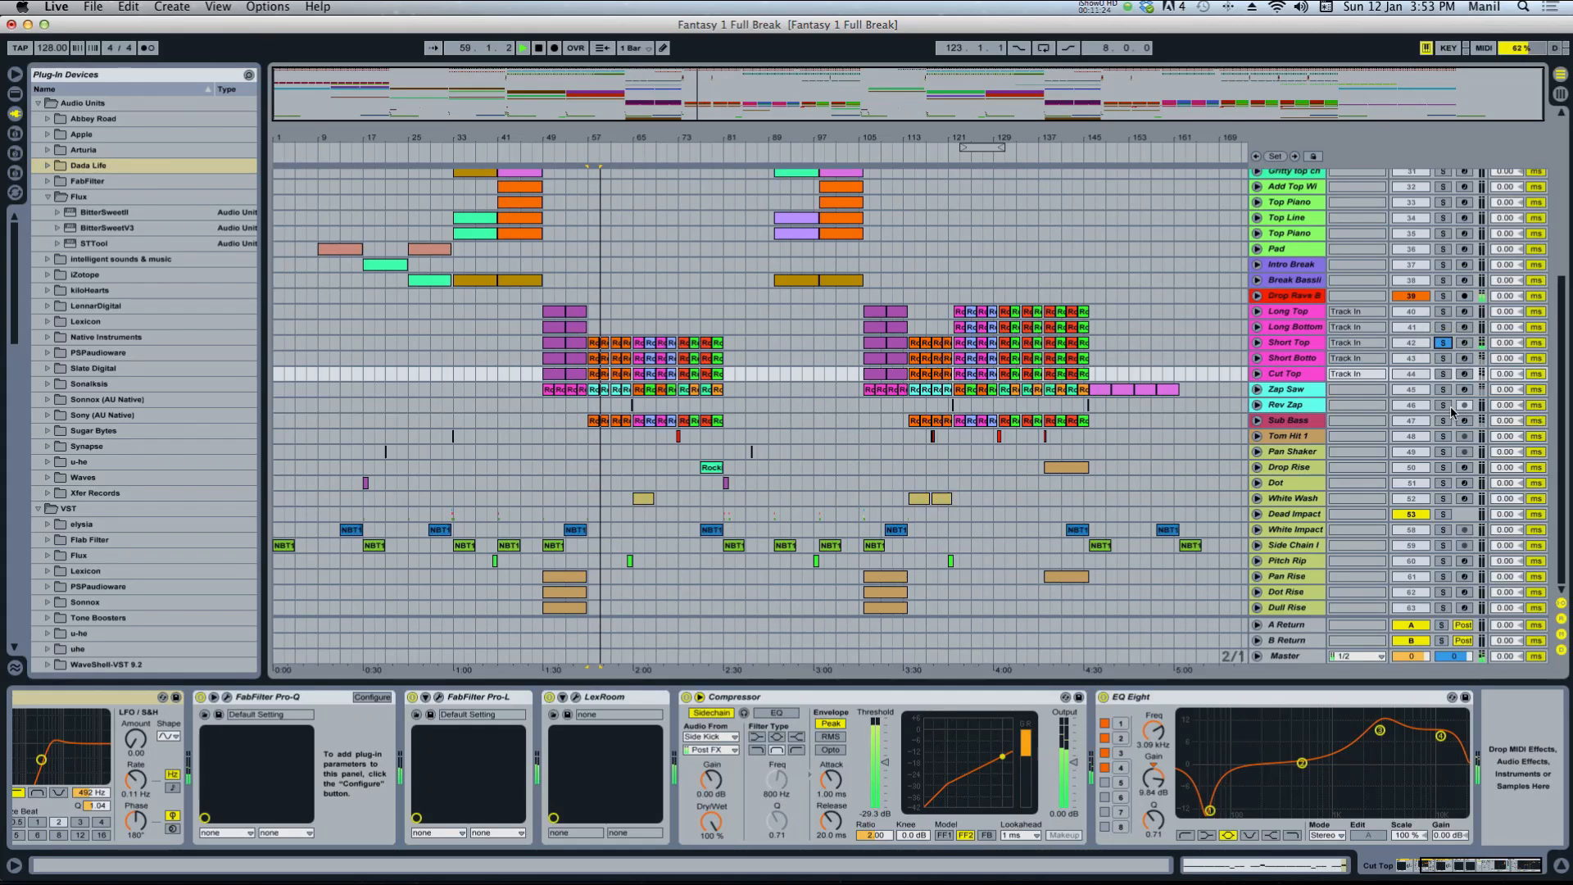
{"action": "key", "text": "space"}
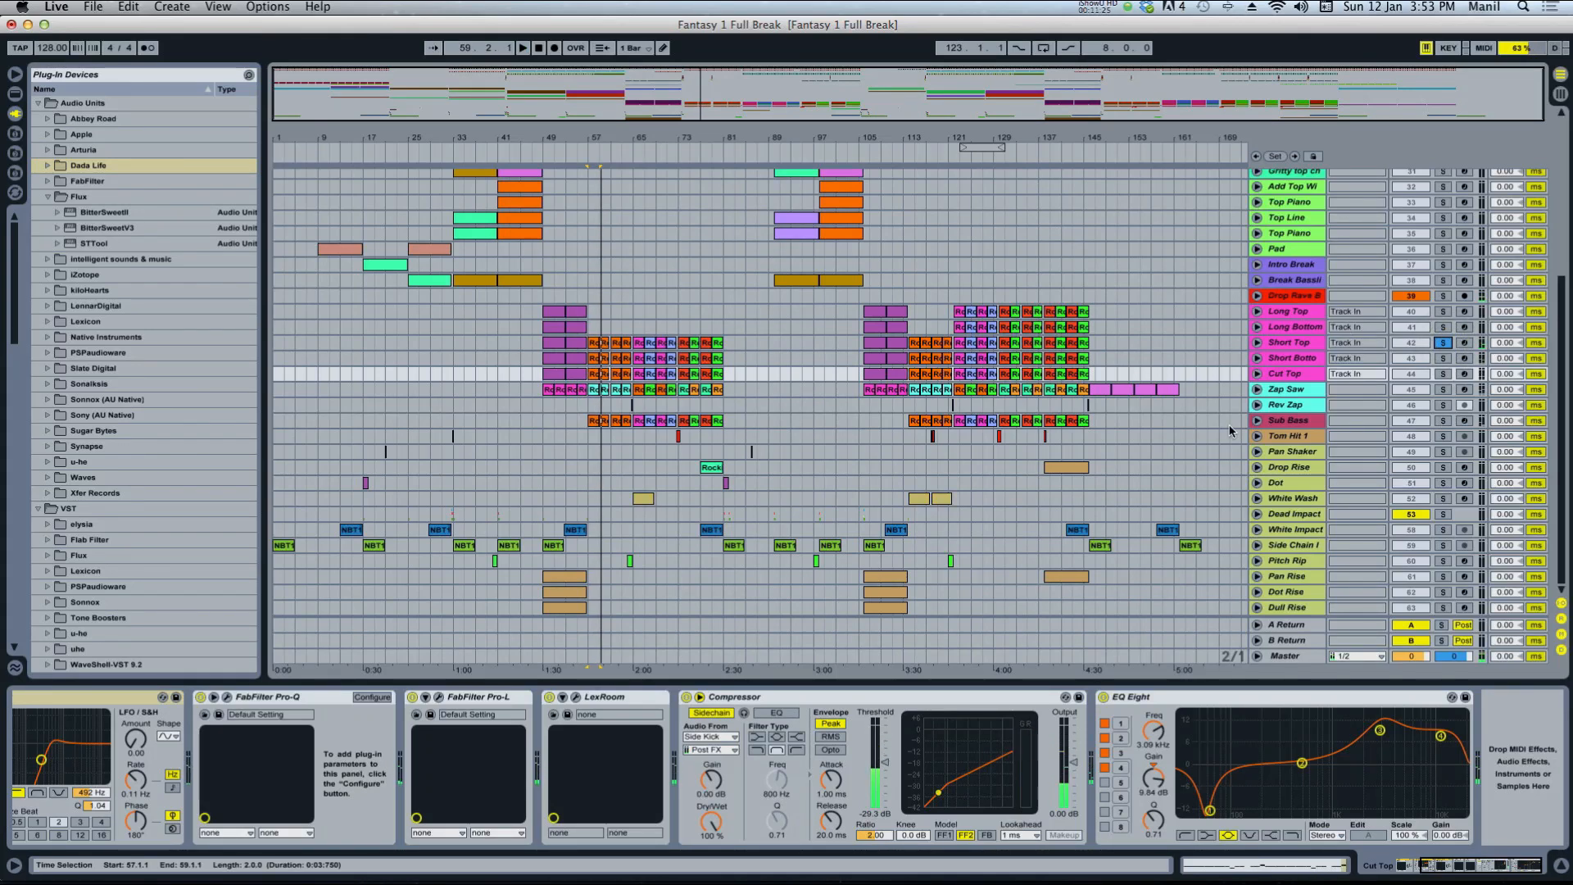
Inspect the FabFilter Pro-Q and LexRoom plug-ins on the Short Top track, closing each one after viewing.
{"action": "left_click", "coordinate": [1298, 341]}
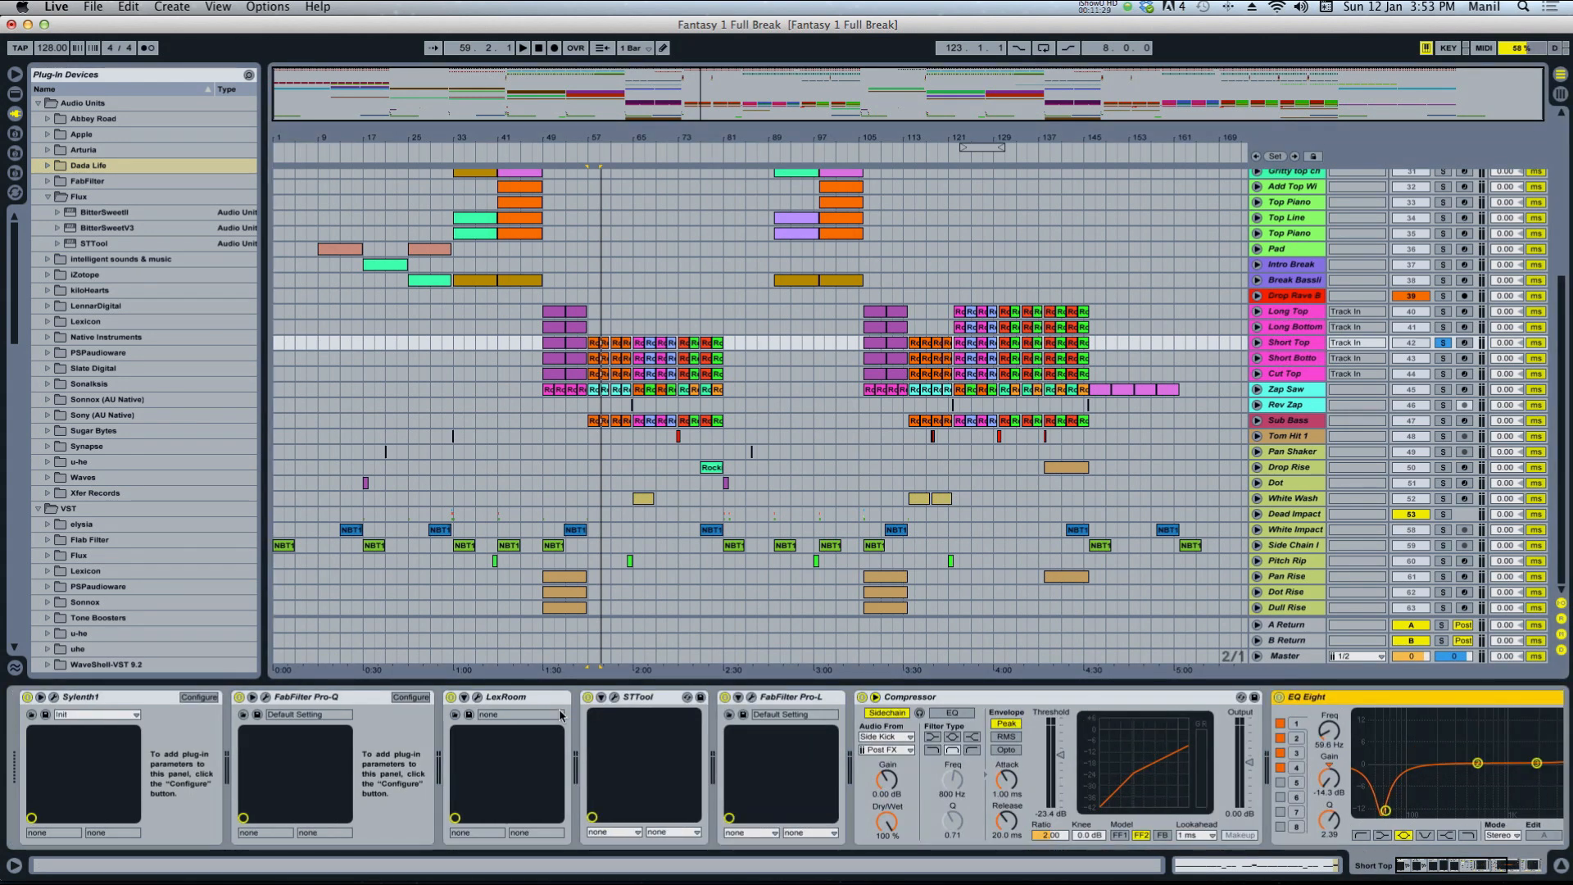
{"action": "left_click", "coordinate": [265, 696]}
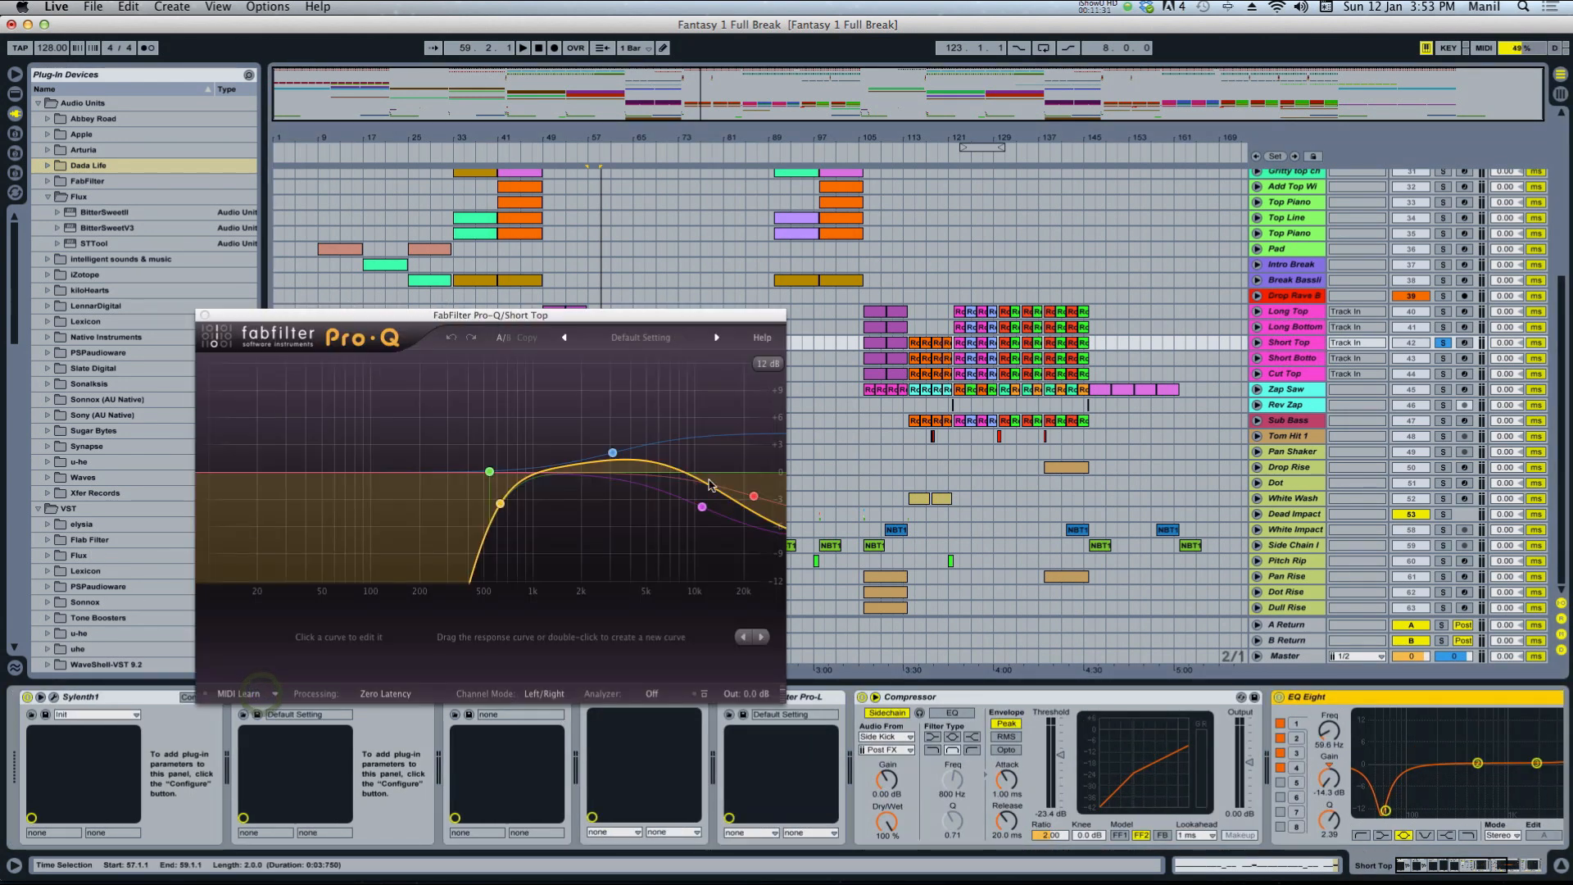
{"action": "left_click", "coordinate": [202, 316]}
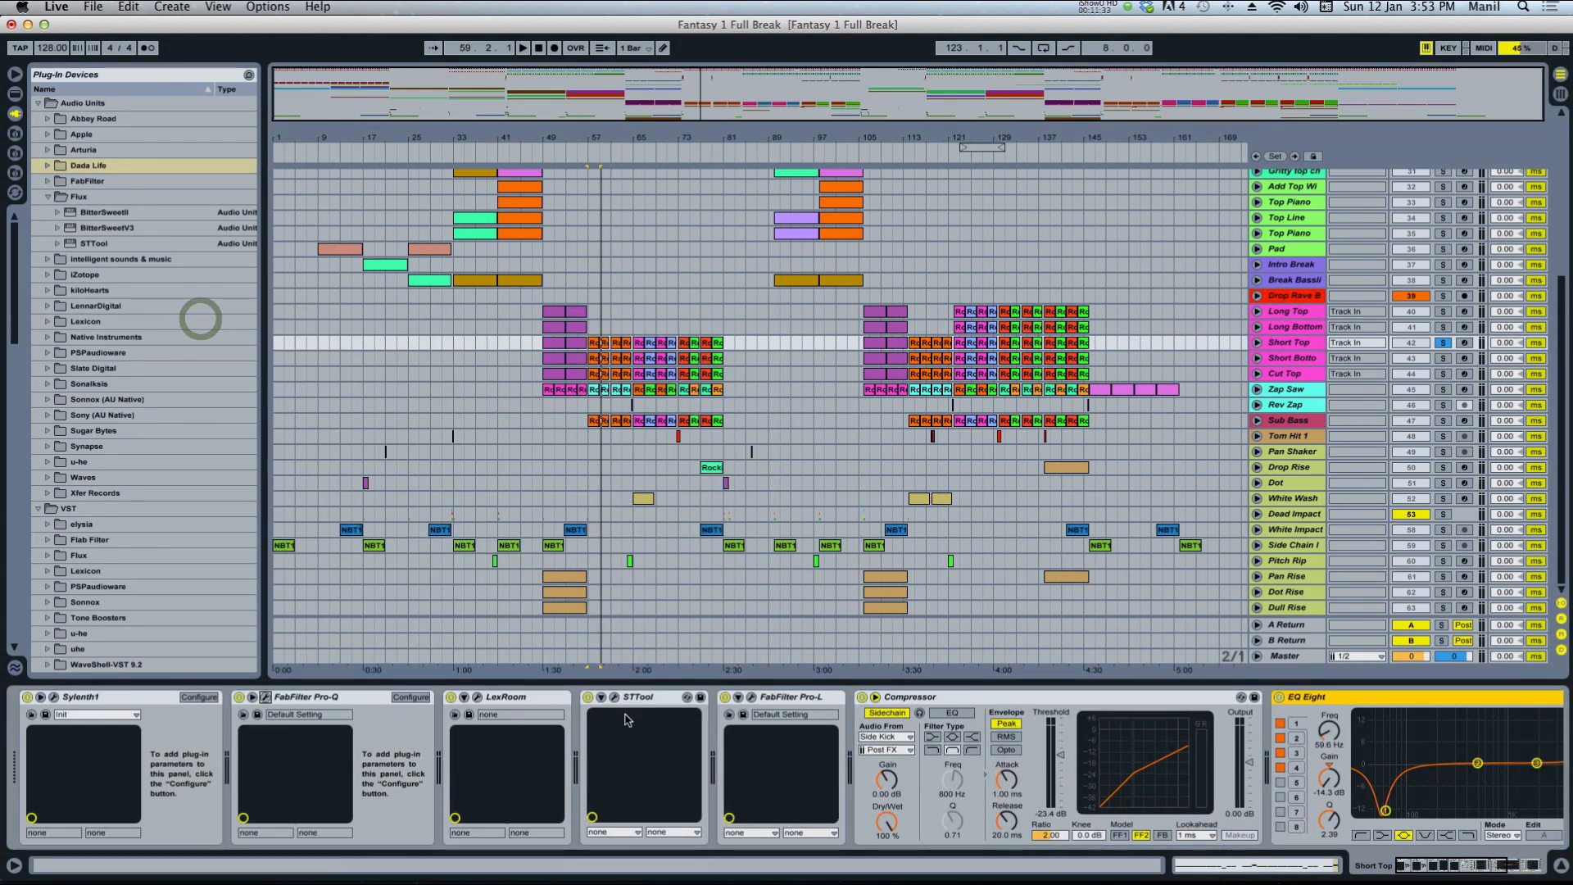
{"action": "left_click", "coordinate": [478, 696]}
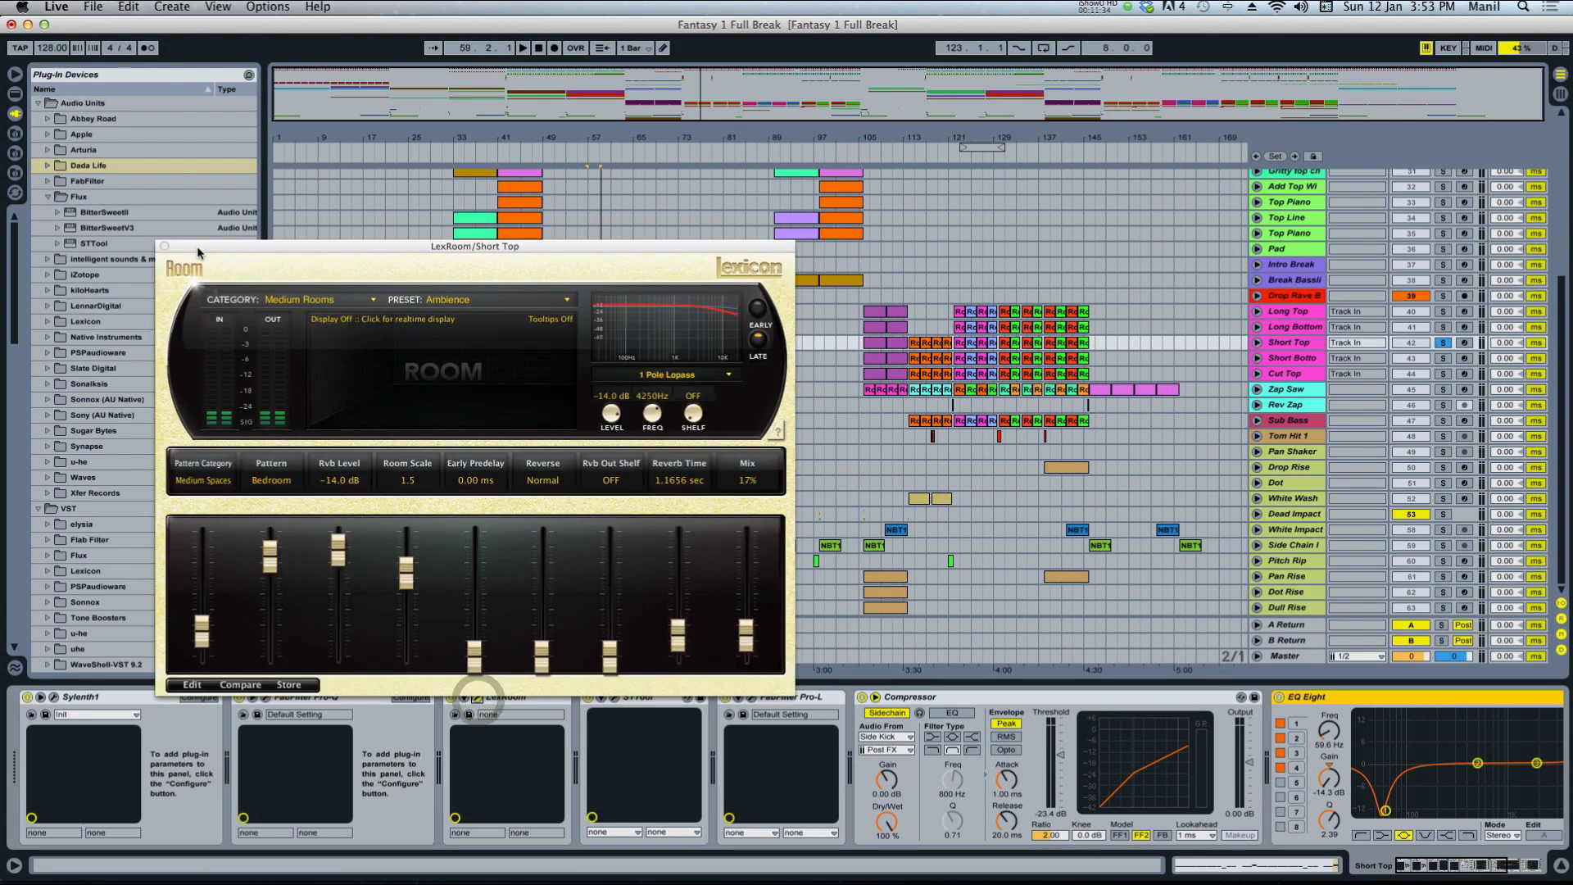
{"action": "left_click", "coordinate": [161, 246]}
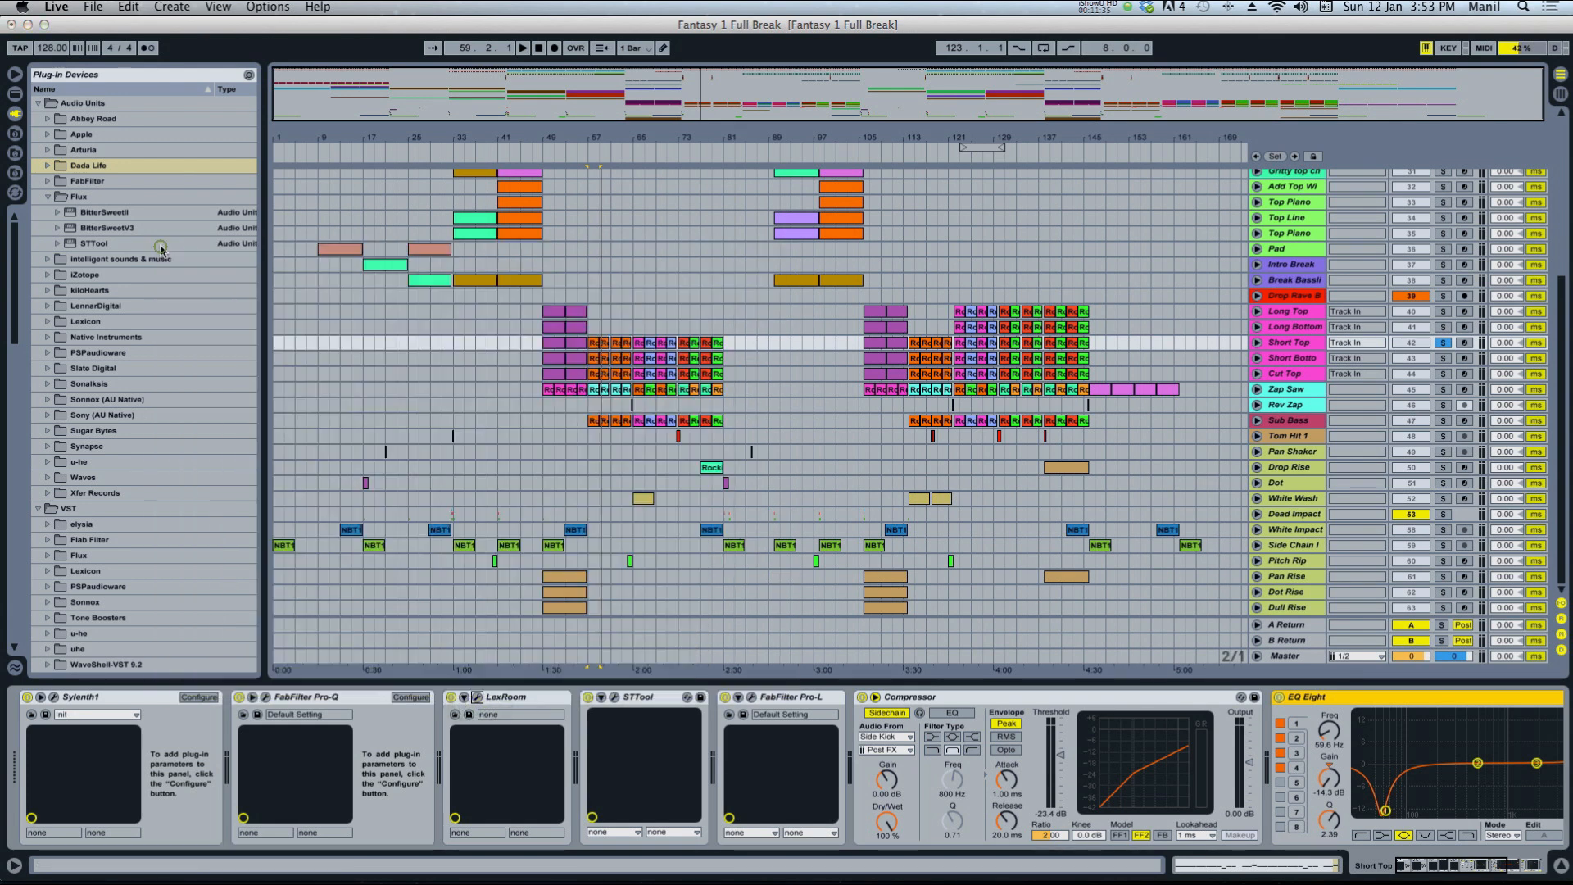
Inspect the STTool and FabFilter Pro-L plug-ins on the Short Top track while playing its soloed part, and close both.
{"action": "left_click", "coordinate": [615, 697]}
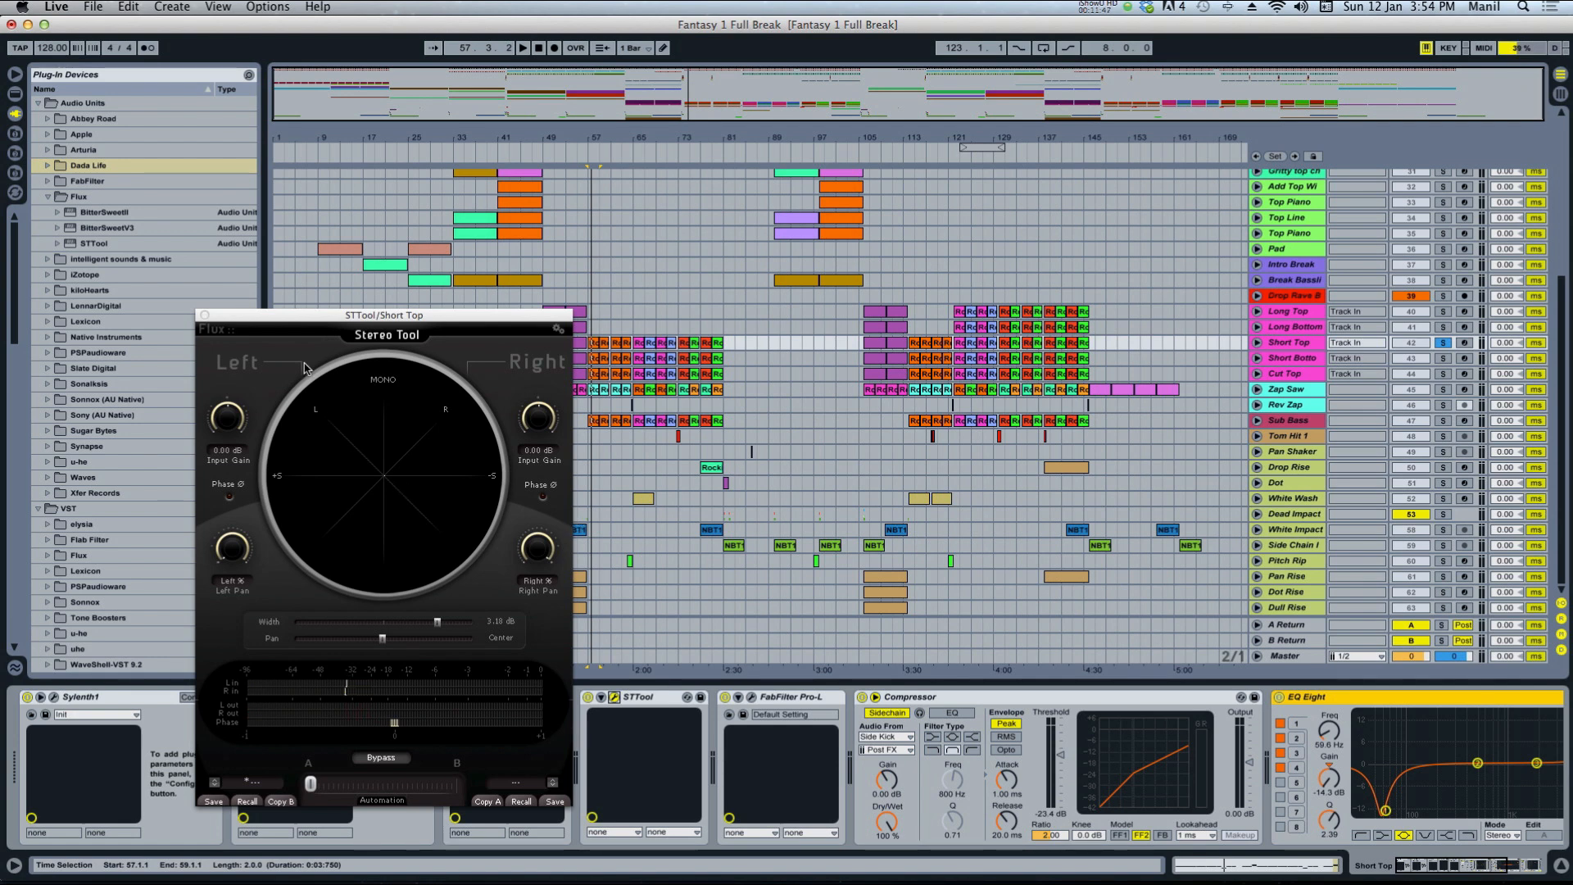
{"action": "left_click", "coordinate": [203, 315]}
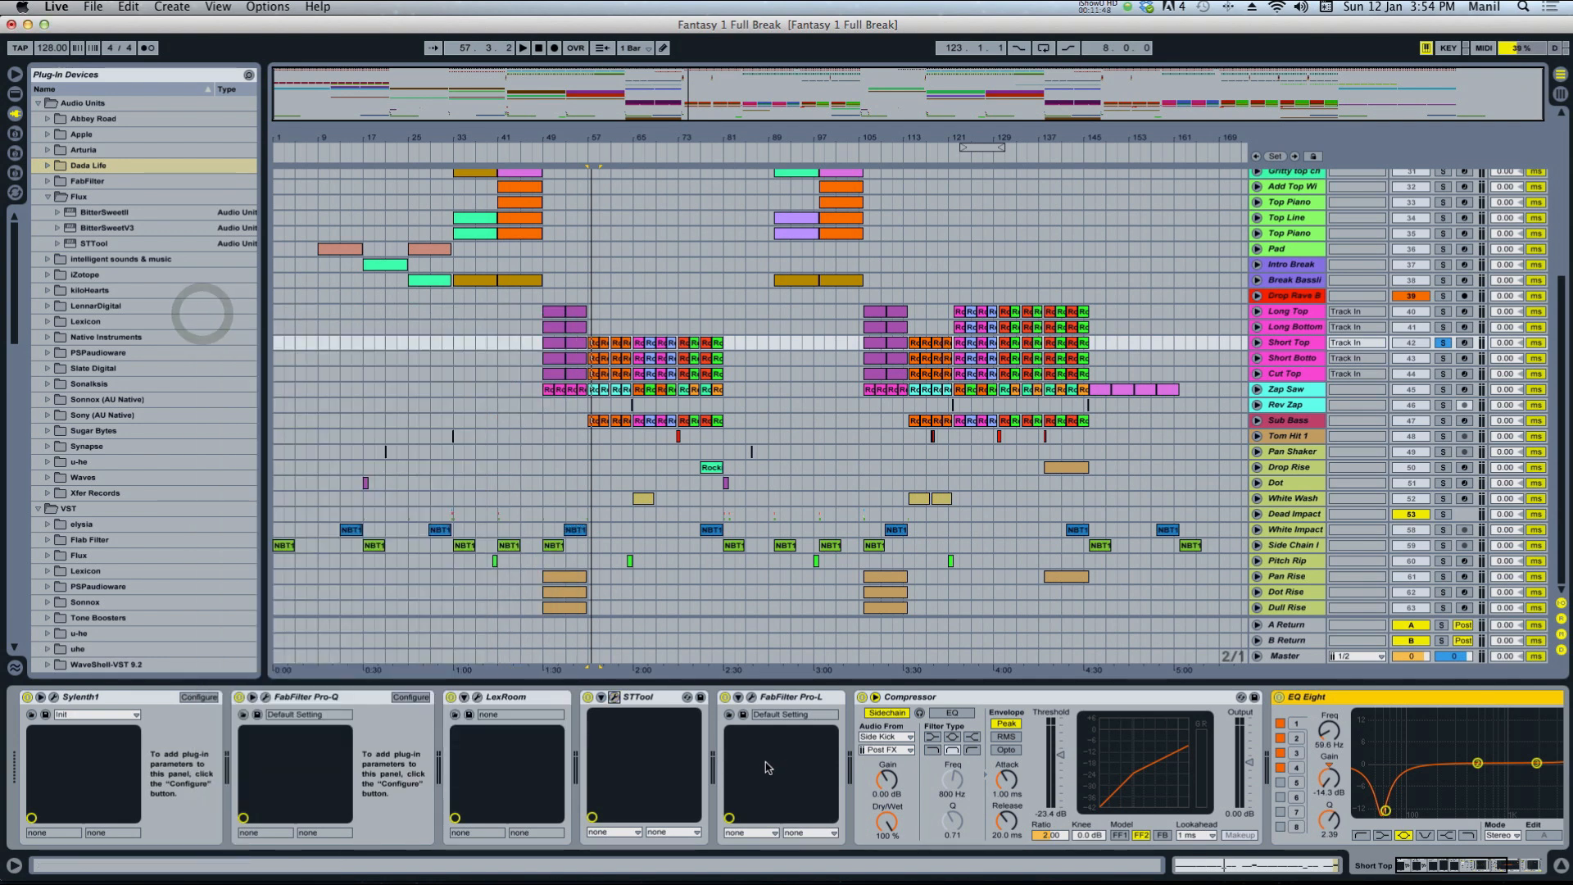
{"action": "left_click", "coordinate": [750, 698]}
{"action": "key", "text": "space"}
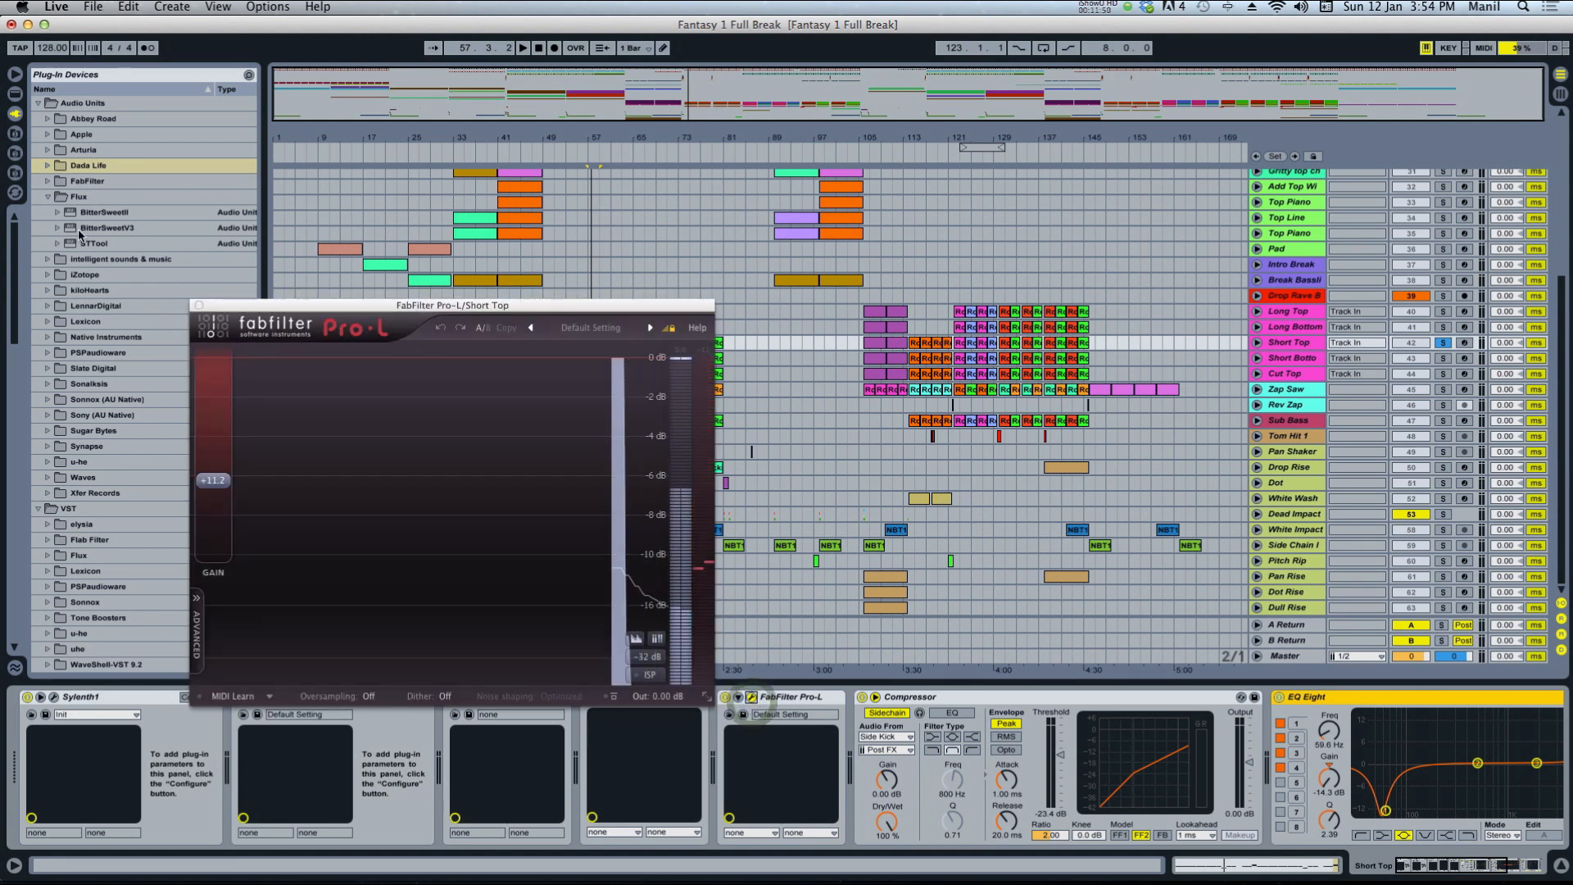
{"action": "left_click", "coordinate": [198, 306]}
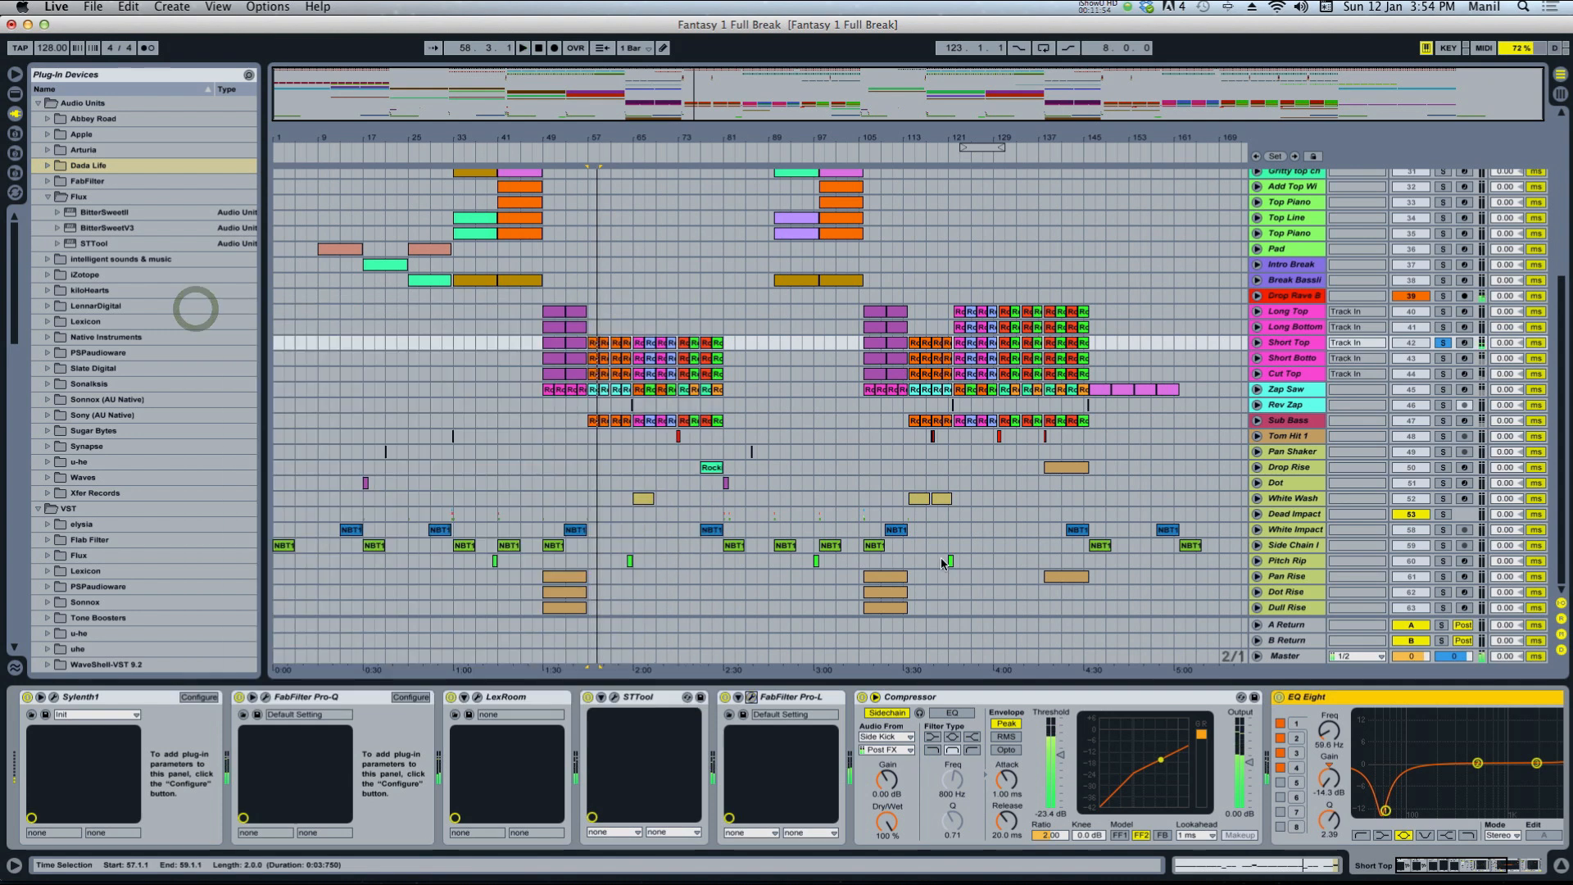
{"action": "key", "text": "space"}
Examine the sidechain Compressor and the EQ Eight settings further along the Short Top device chain.
{"action": "scroll", "coordinate": [864, 707], "scroll_direction": "right", "scroll_amount": 5}
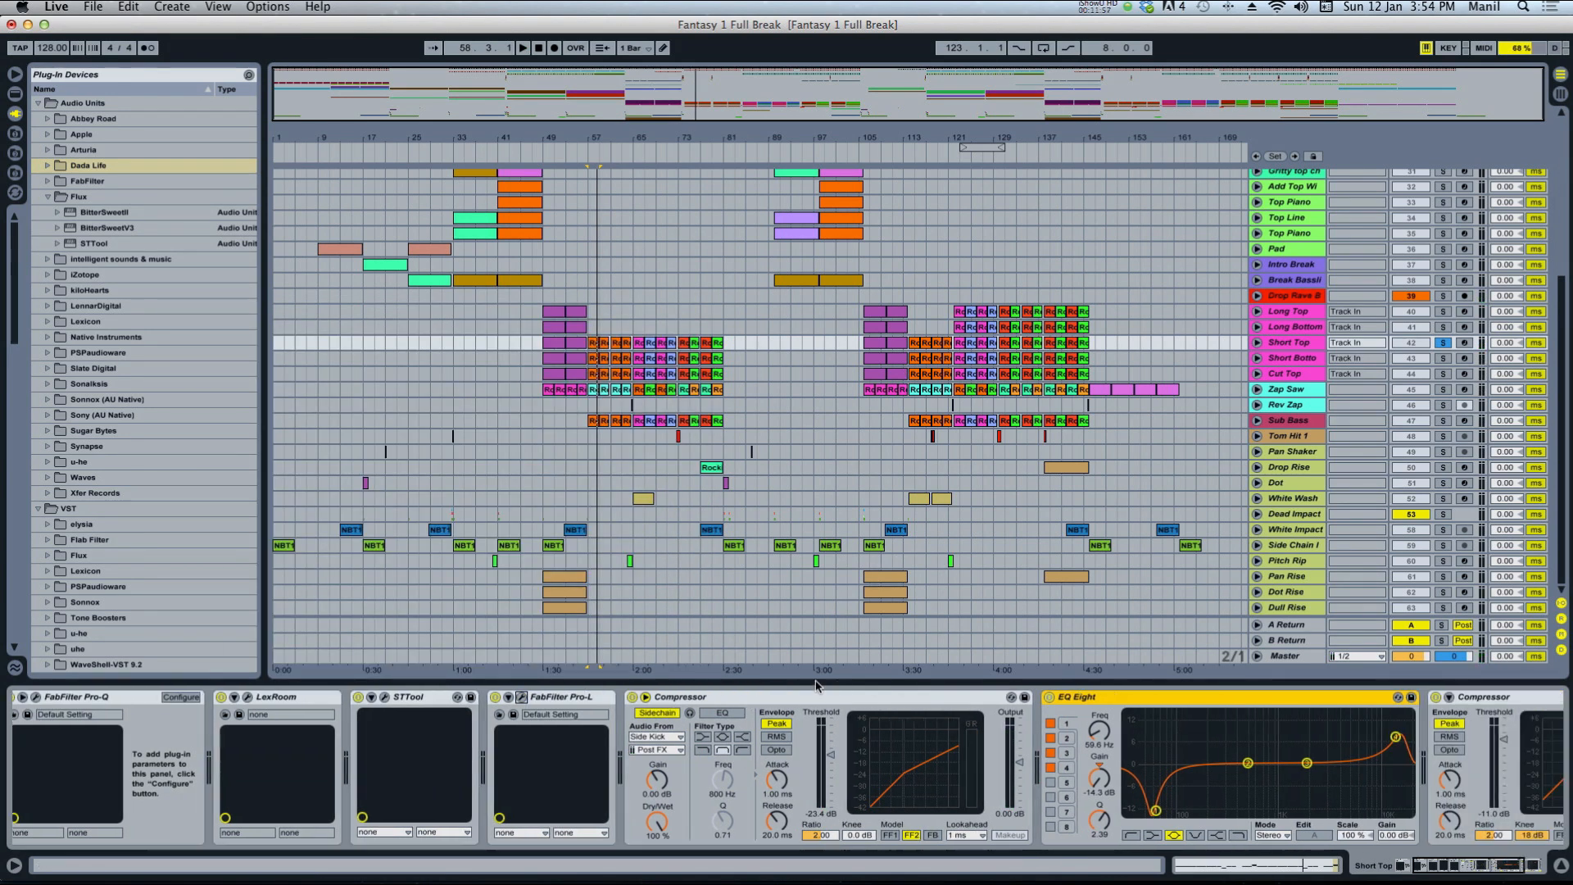
{"action": "left_click", "coordinate": [718, 702]}
{"action": "scroll", "coordinate": [718, 702], "scroll_direction": "right", "scroll_amount": 5}
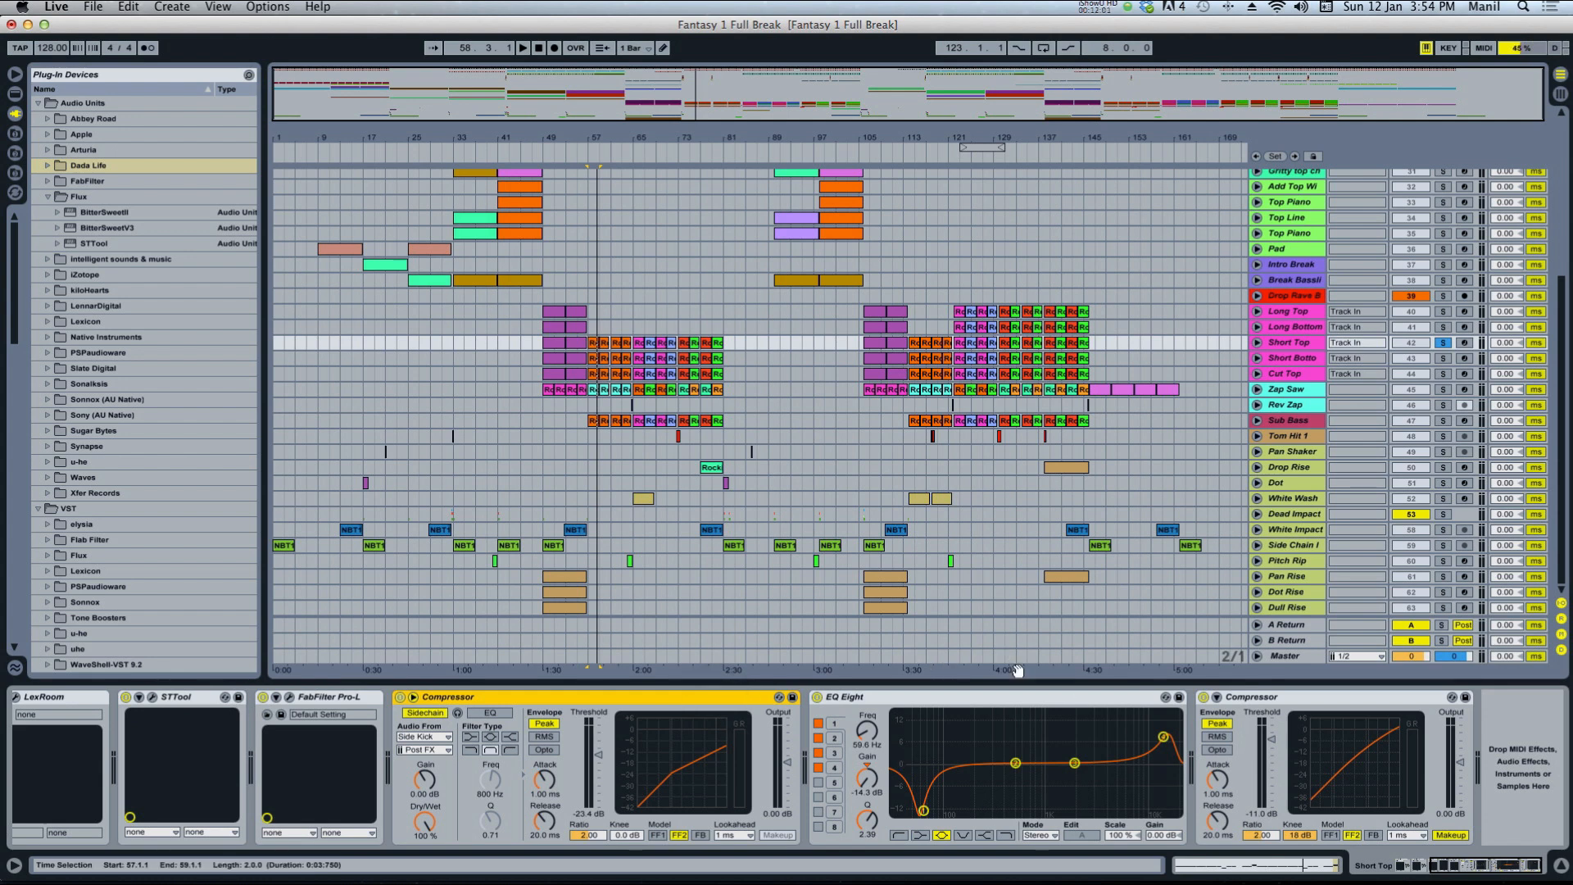
{"action": "left_click", "coordinate": [1024, 696]}
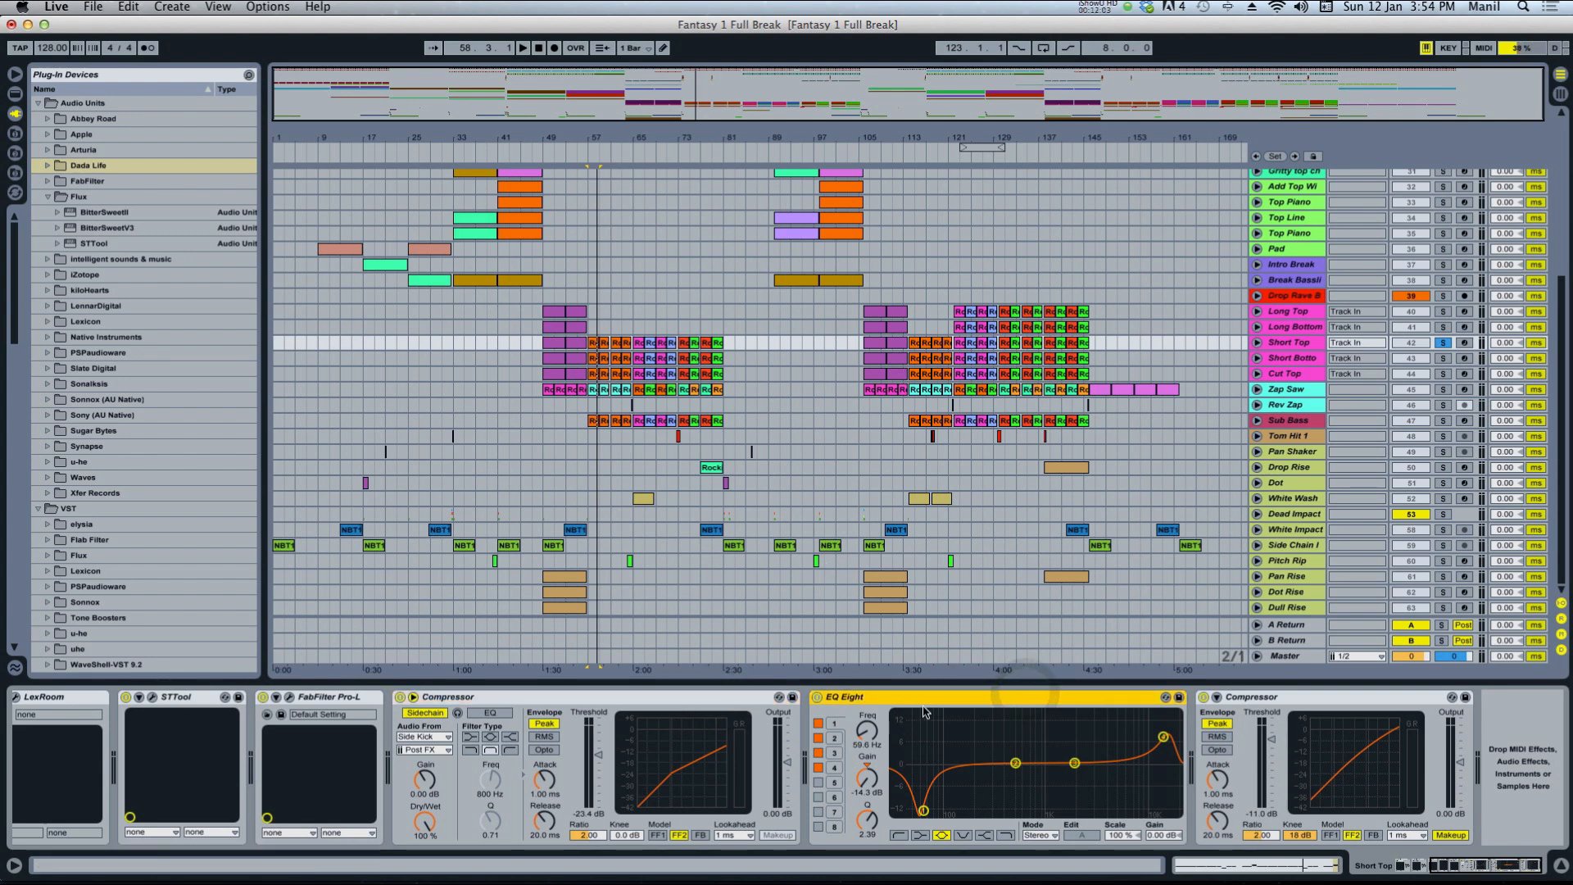
Open Voxengo SPAN on the Kick track, solo the kick, and play it from bar 57.
{"action": "scroll", "coordinate": [858, 651], "scroll_direction": "up", "scroll_amount": 5}
{"action": "scroll", "coordinate": [858, 646], "scroll_direction": "up", "scroll_amount": 1}
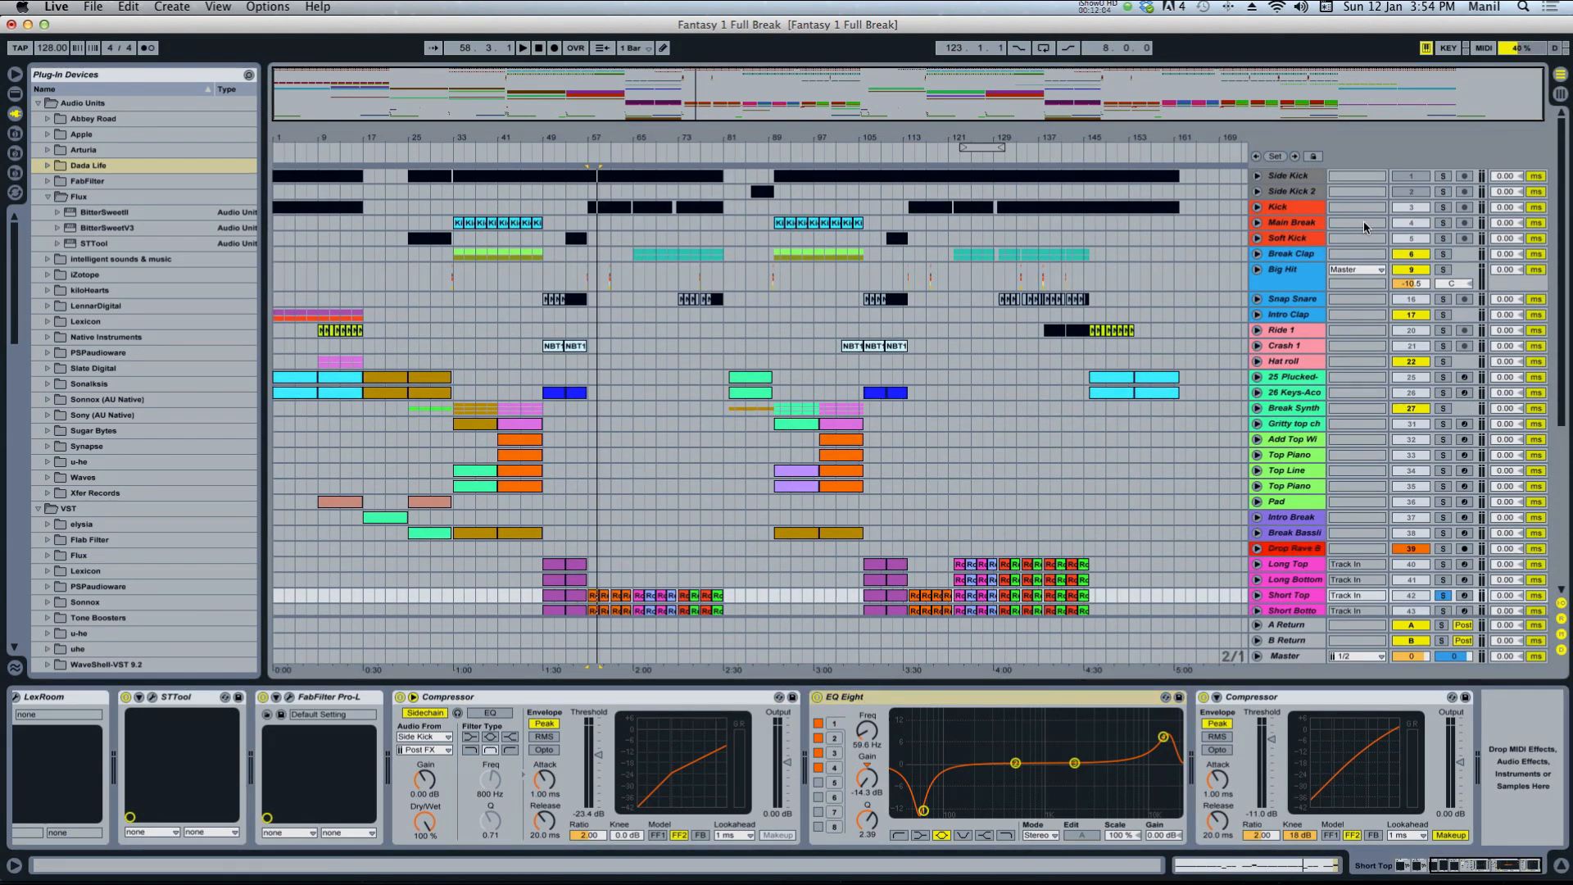
{"action": "left_click", "coordinate": [1314, 211]}
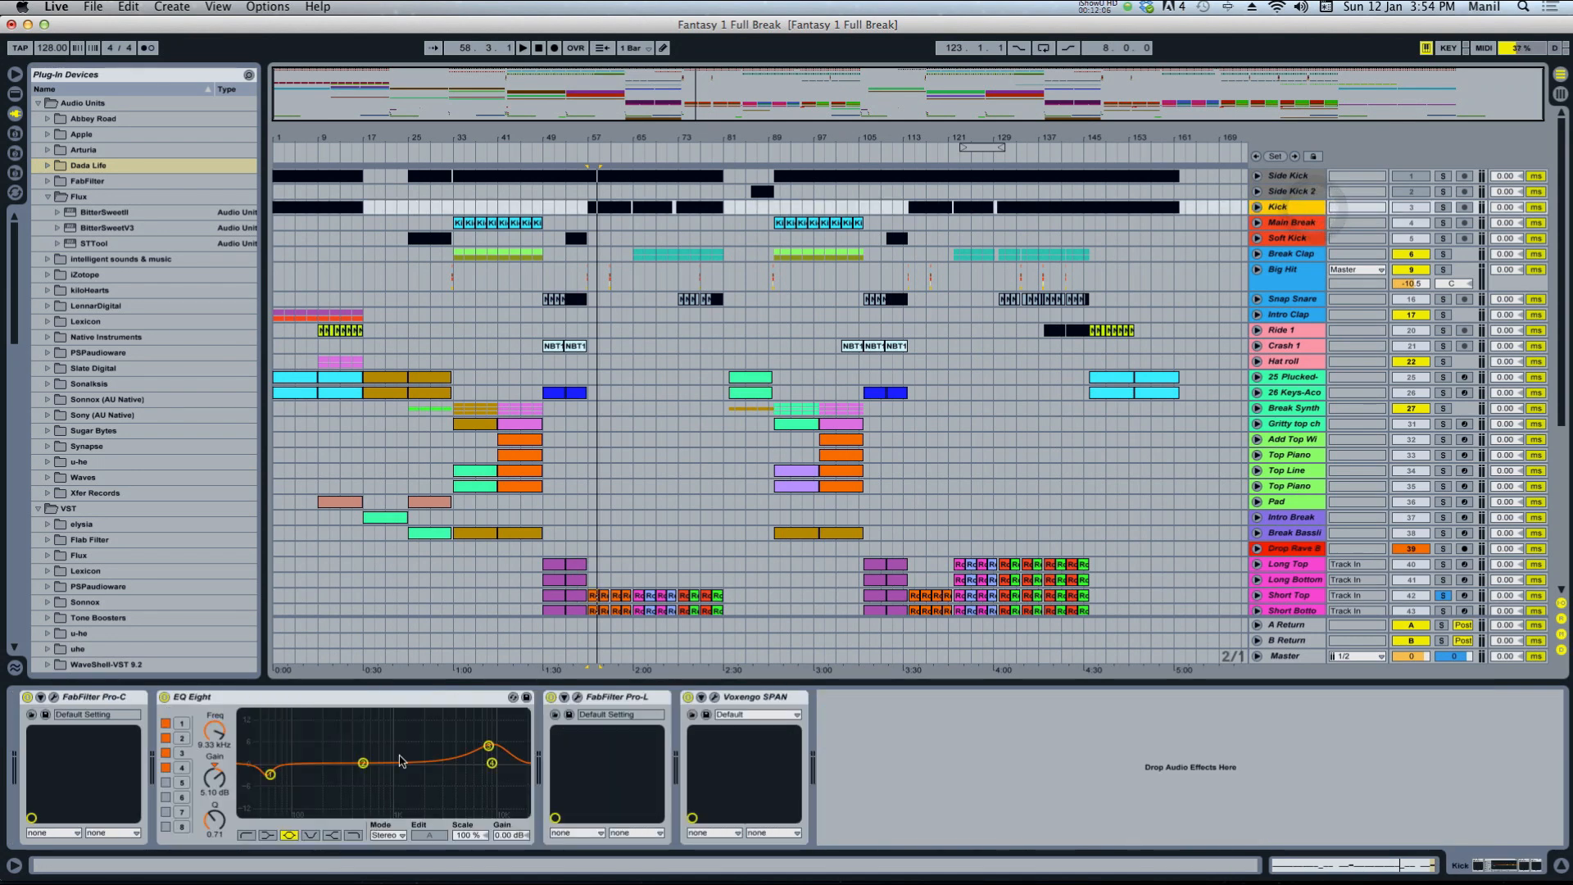
{"action": "left_click", "coordinate": [716, 695]}
{"action": "left_click", "coordinate": [1442, 207]}
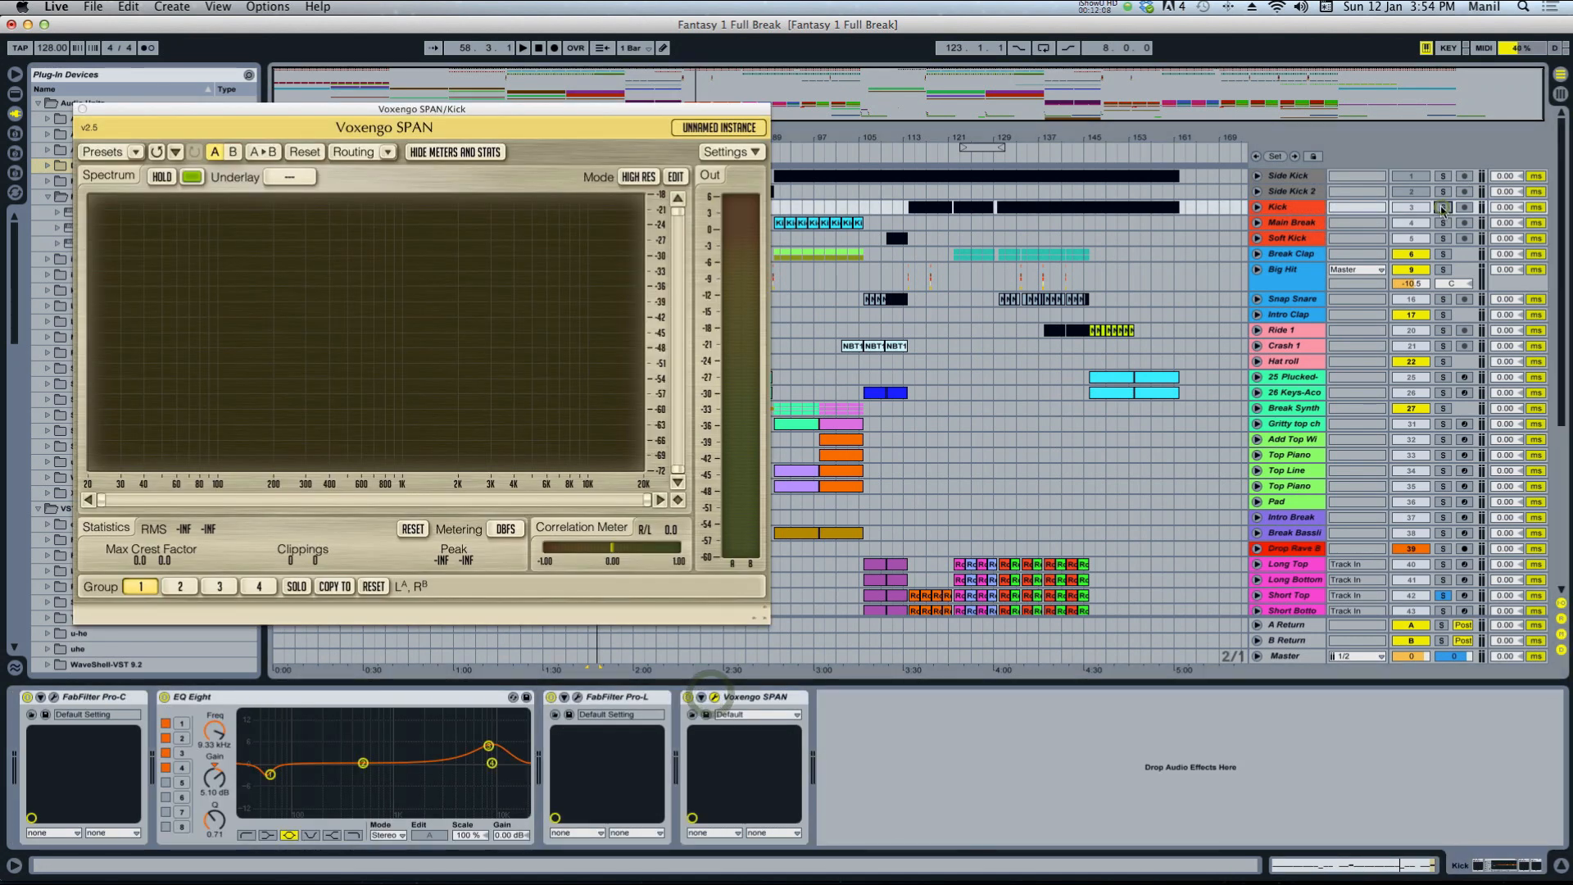
{"action": "left_click", "coordinate": [1297, 210]}
{"action": "key", "text": "space"}
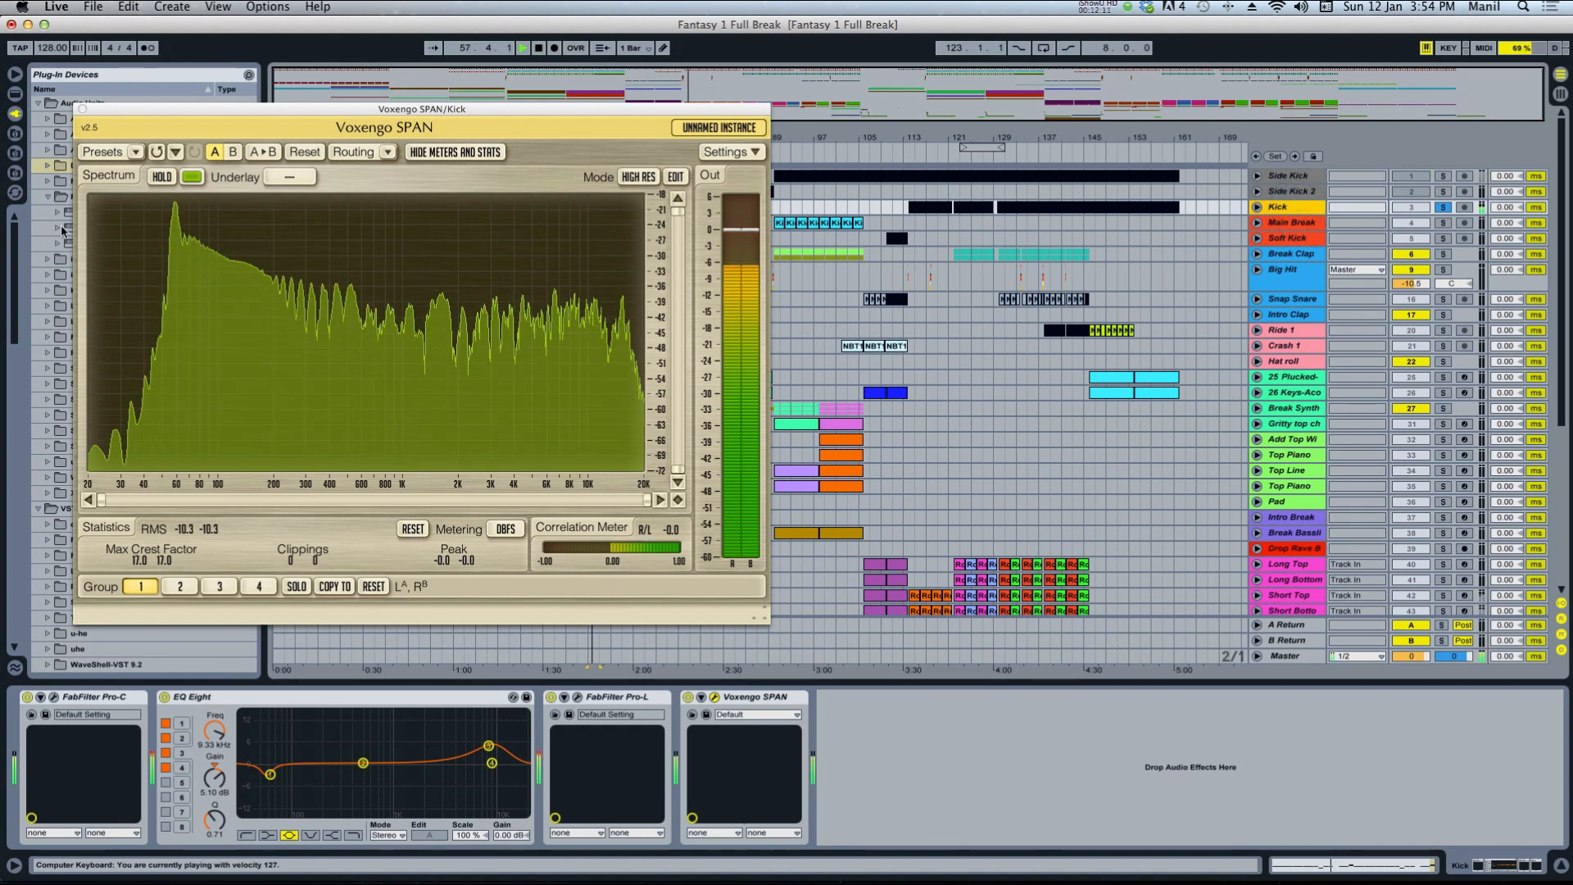
Hold the SPAN spectrum, read the frequency of the kick's highest peak, and close the analyzer.
{"action": "left_click", "coordinate": [152, 179]}
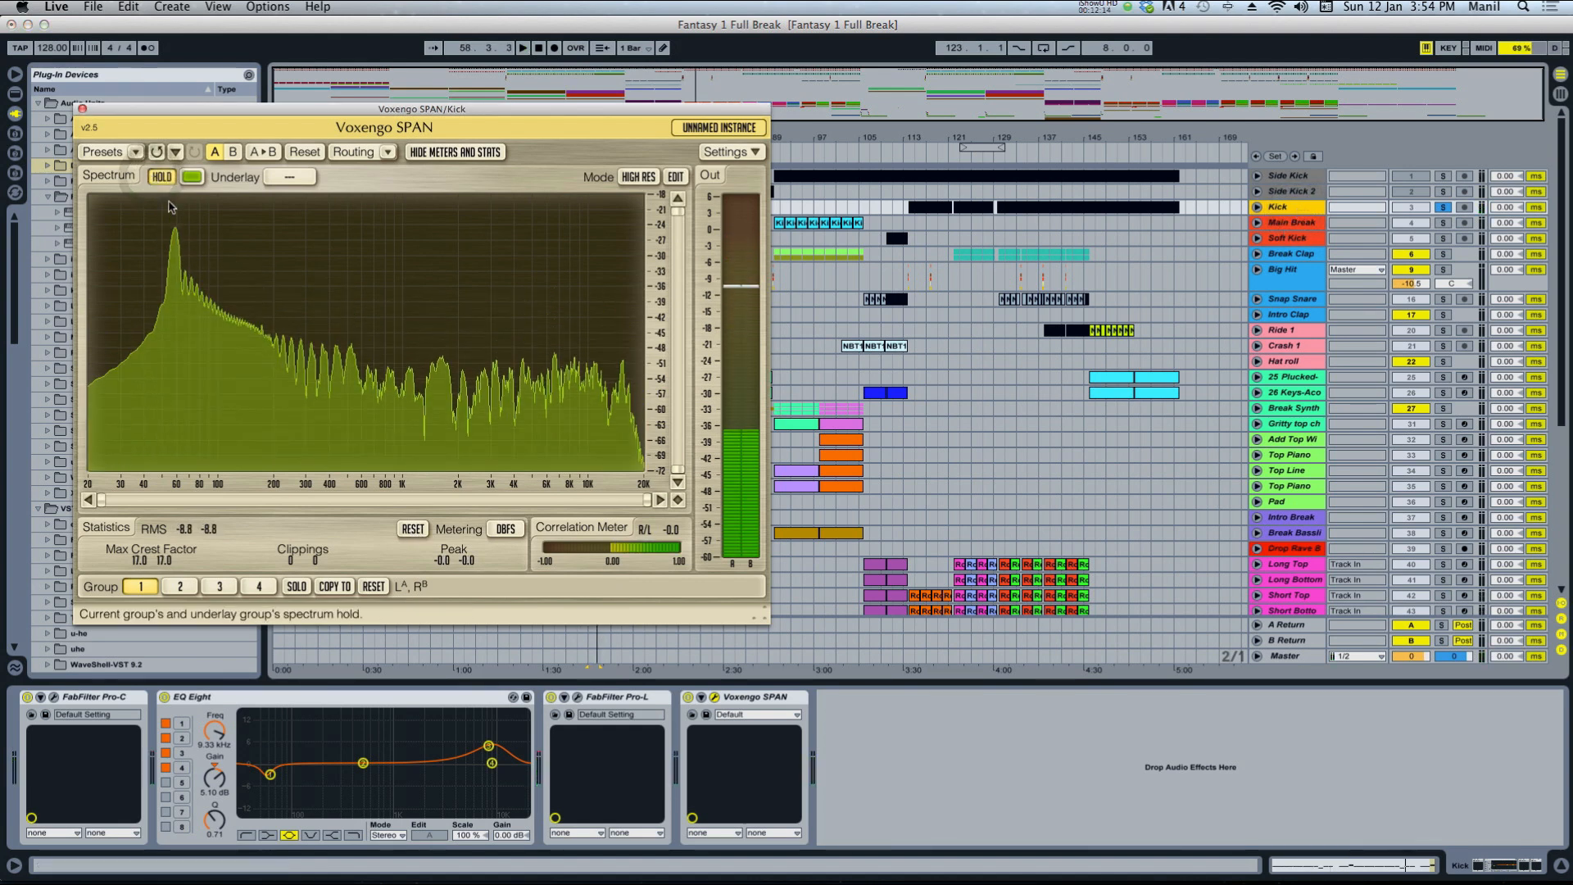
{"action": "mouse_move", "coordinate": [174, 230]}
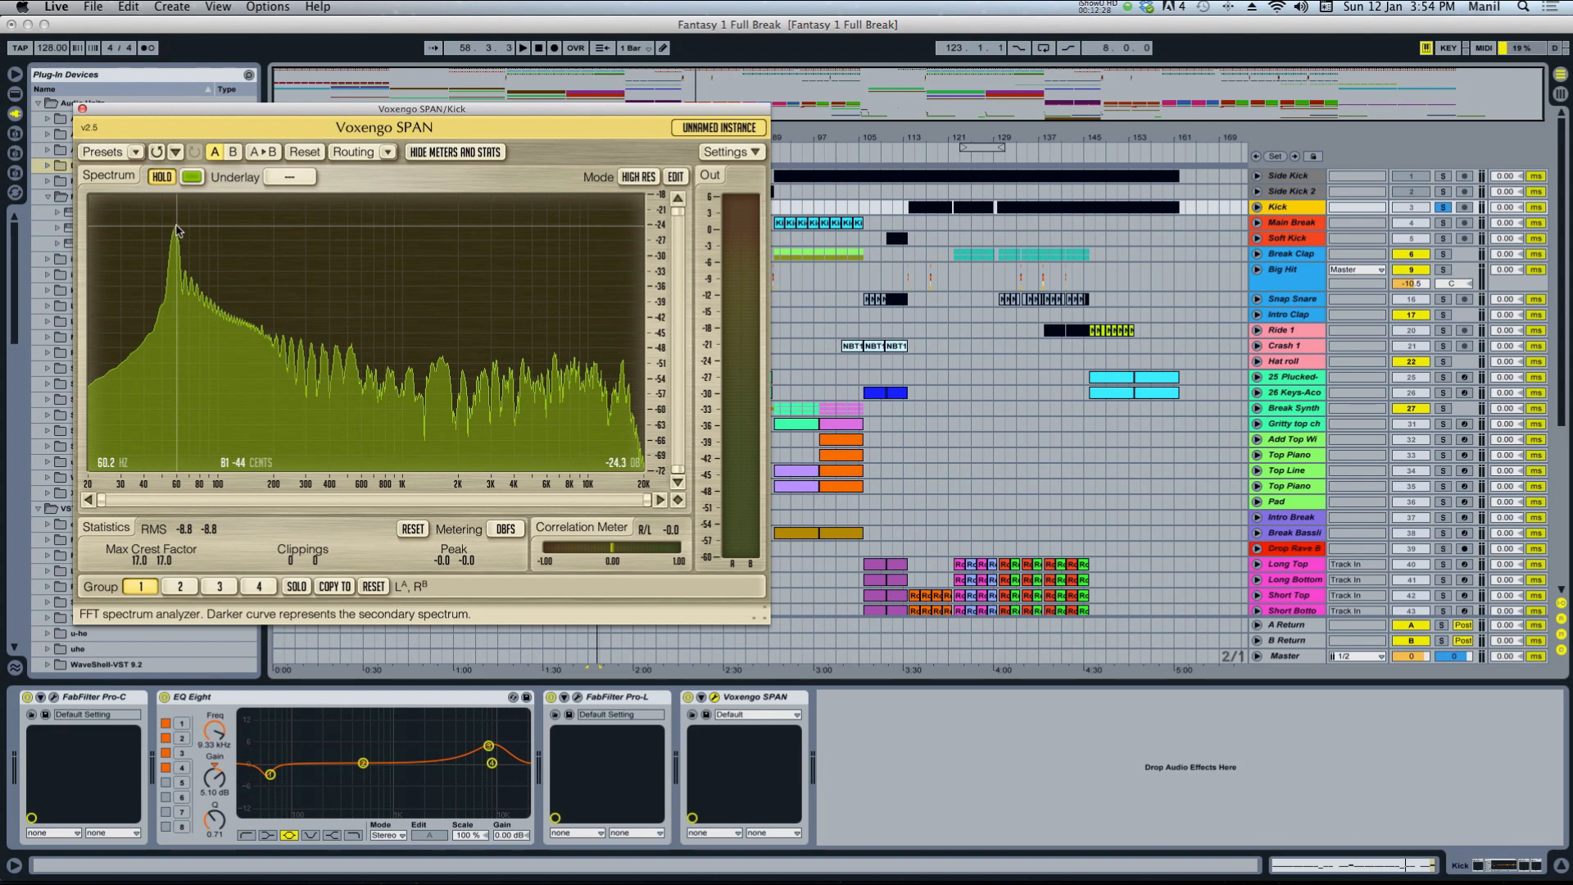
{"action": "left_click", "coordinate": [82, 109]}
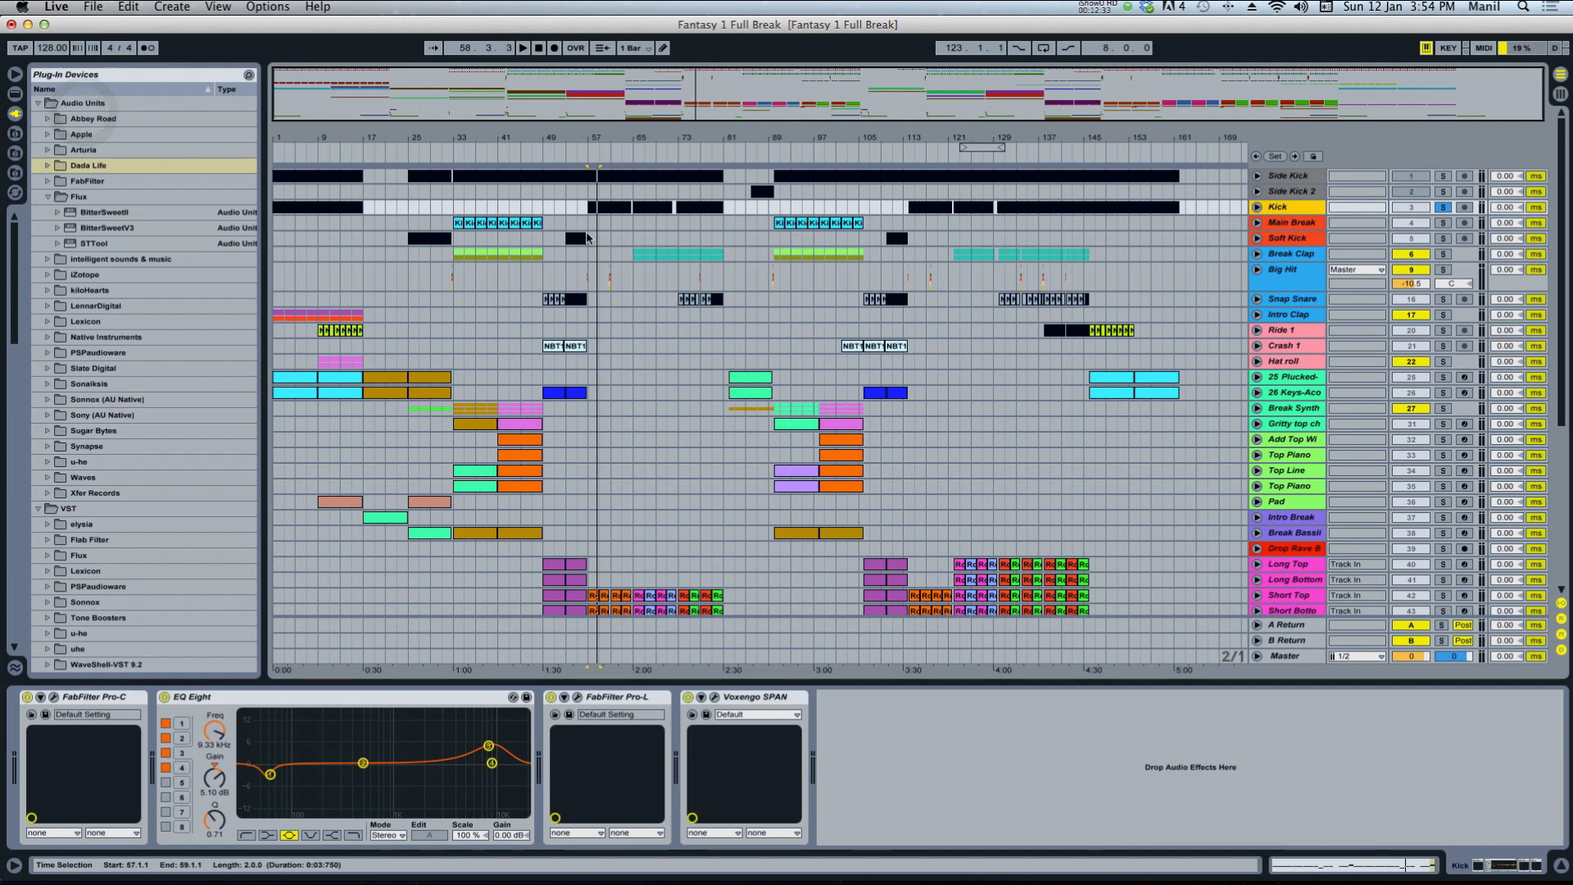
Examine band 1 of the EQ Eight on the Kick track and play the soloed kick from bar 57.
{"action": "left_click_drag", "start_coordinate": [585, 214], "coordinate": [590, 332]}
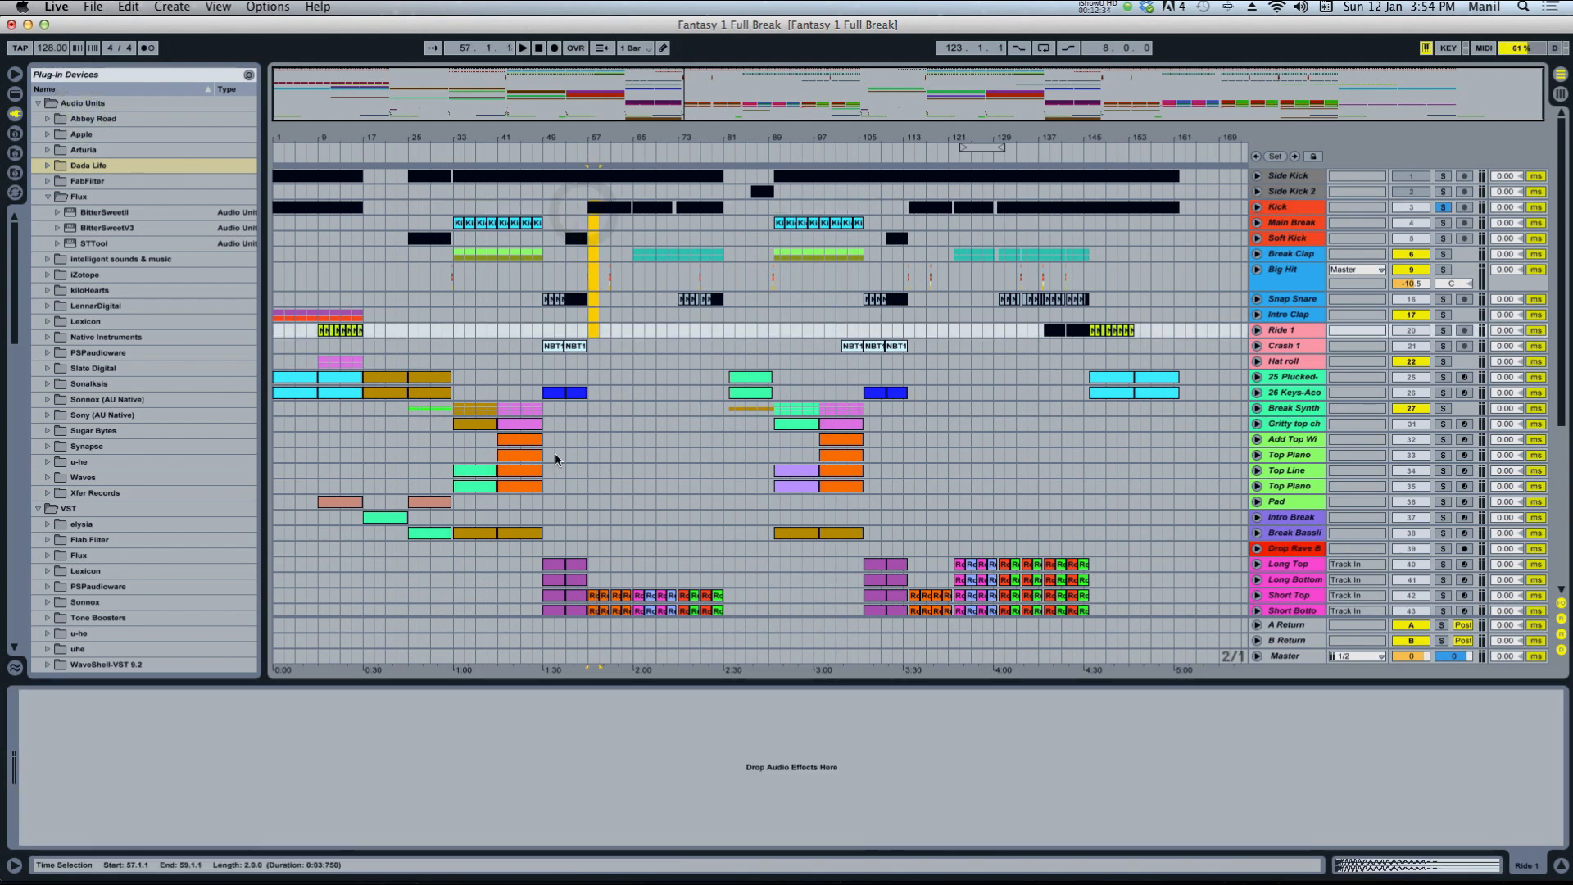
{"action": "left_click", "coordinate": [585, 204]}
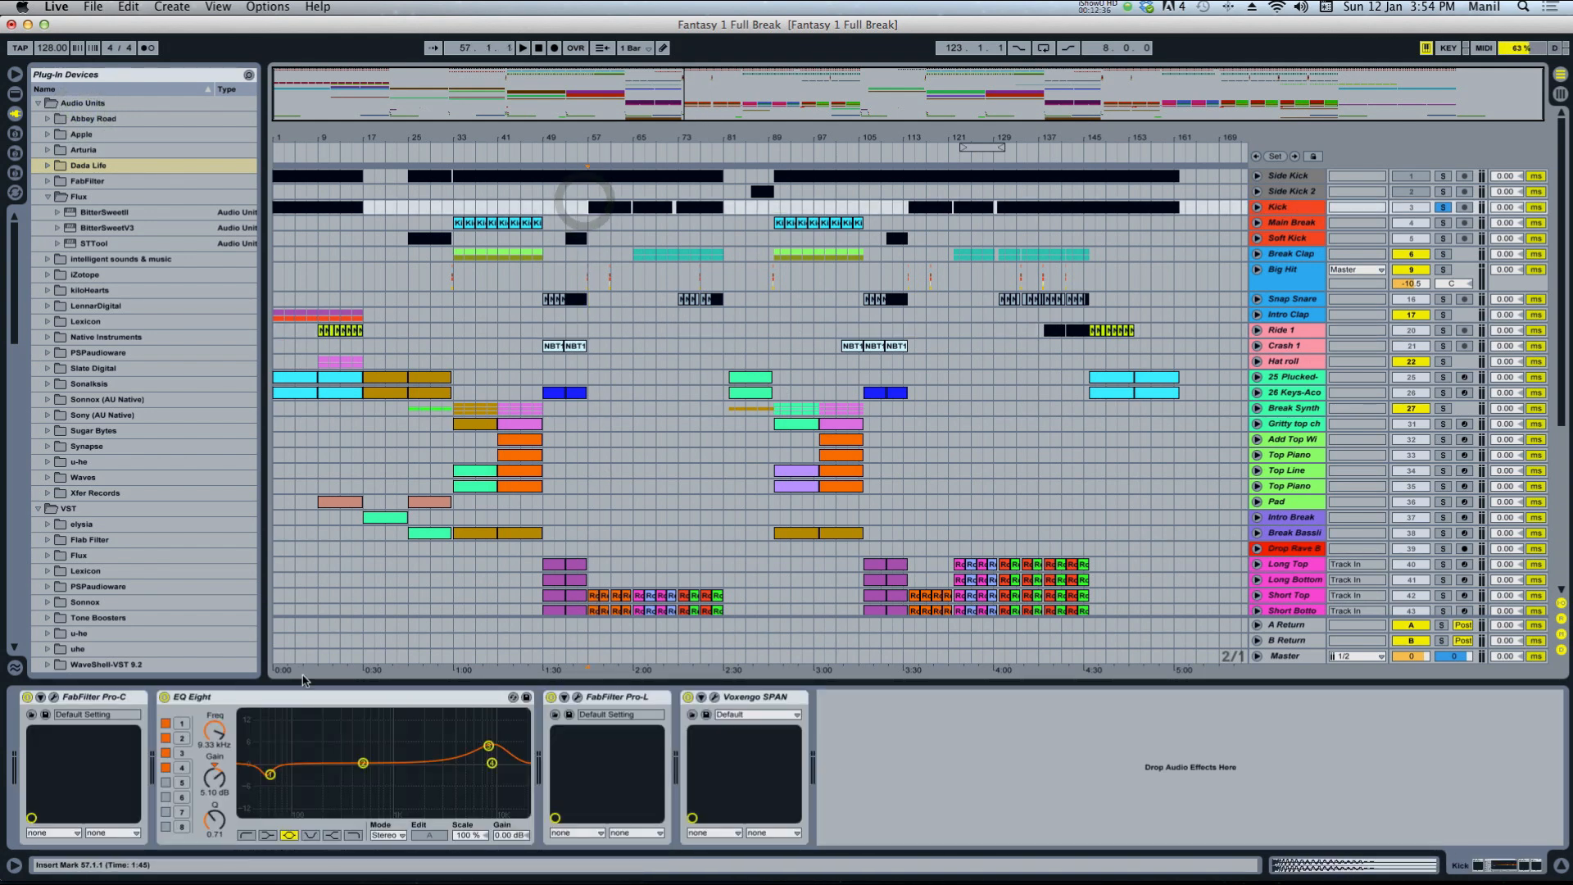
{"action": "left_click", "coordinate": [272, 698]}
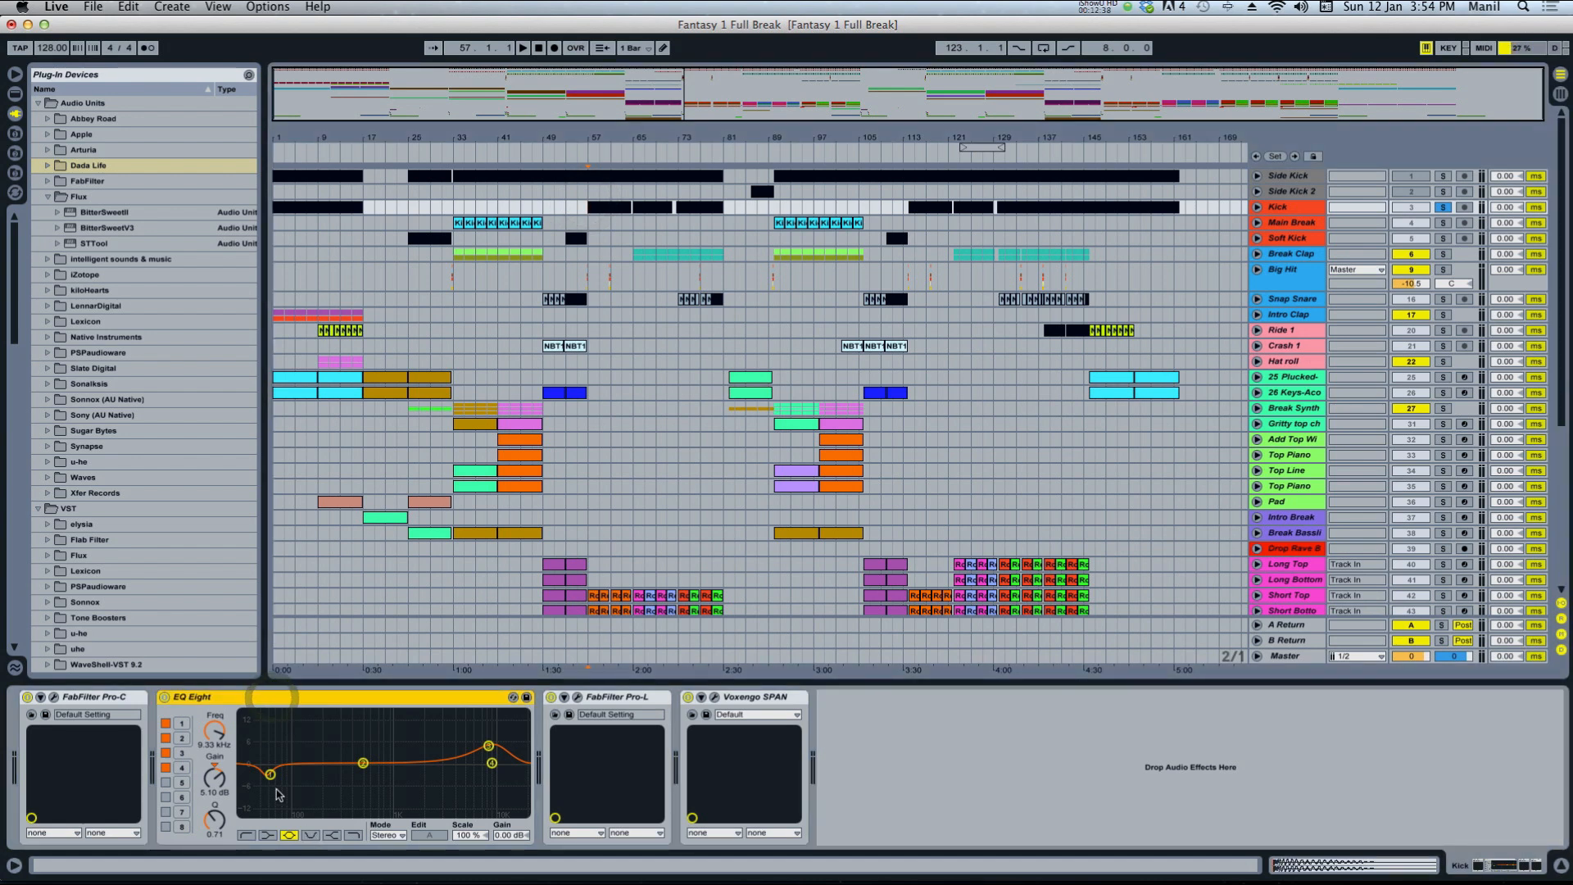
{"action": "left_click", "coordinate": [179, 723]}
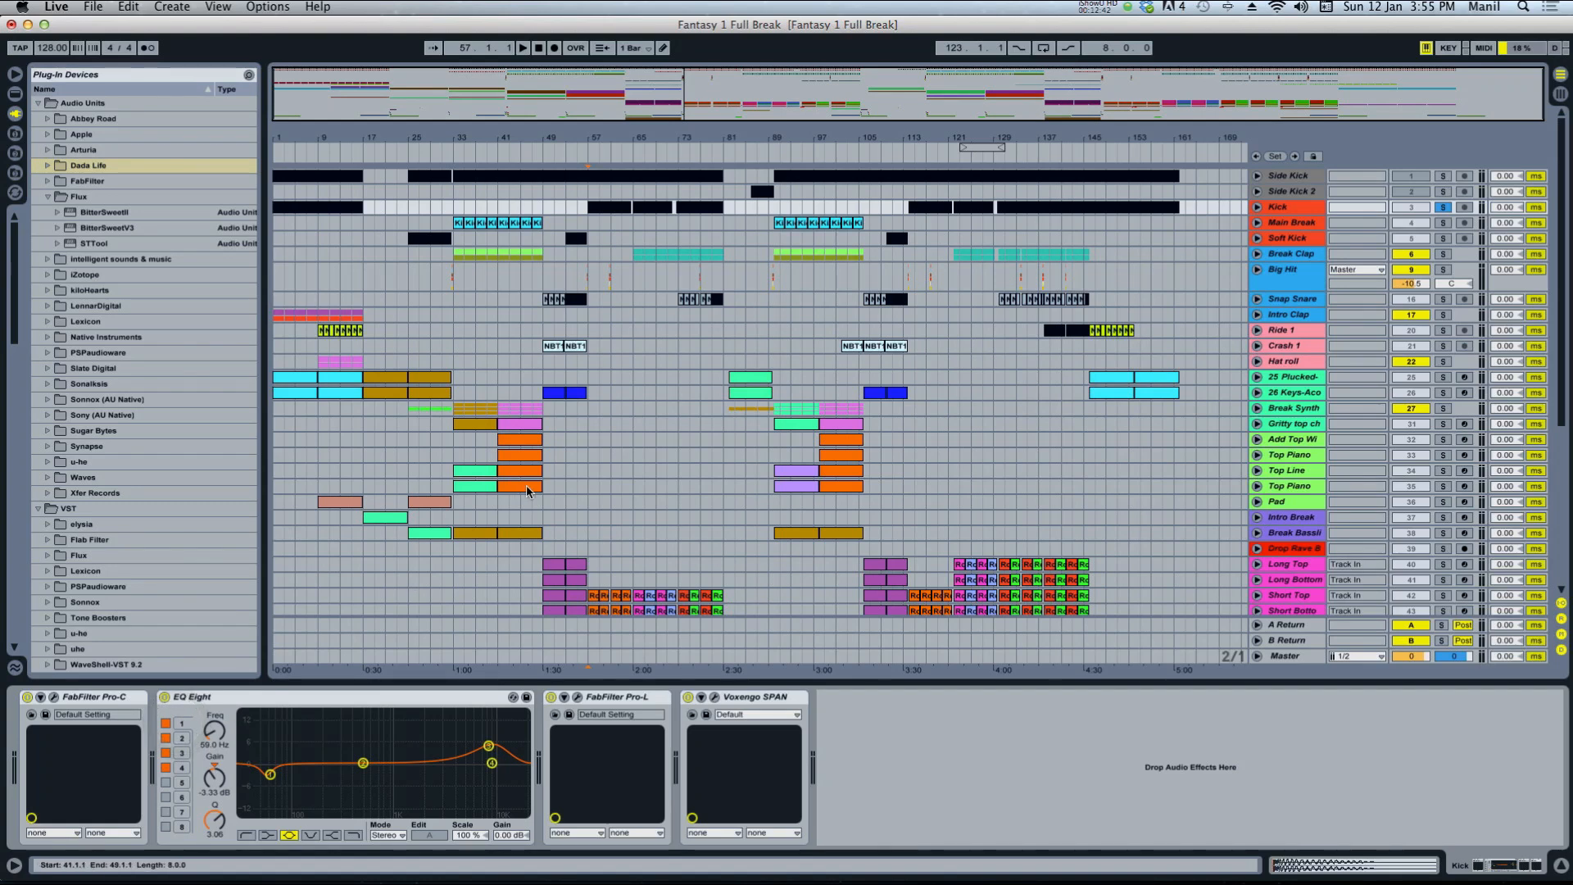
{"action": "scroll", "coordinate": [536, 486], "scroll_direction": "down", "scroll_amount": 5}
{"action": "scroll", "coordinate": [595, 491], "scroll_direction": "up", "scroll_amount": 5}
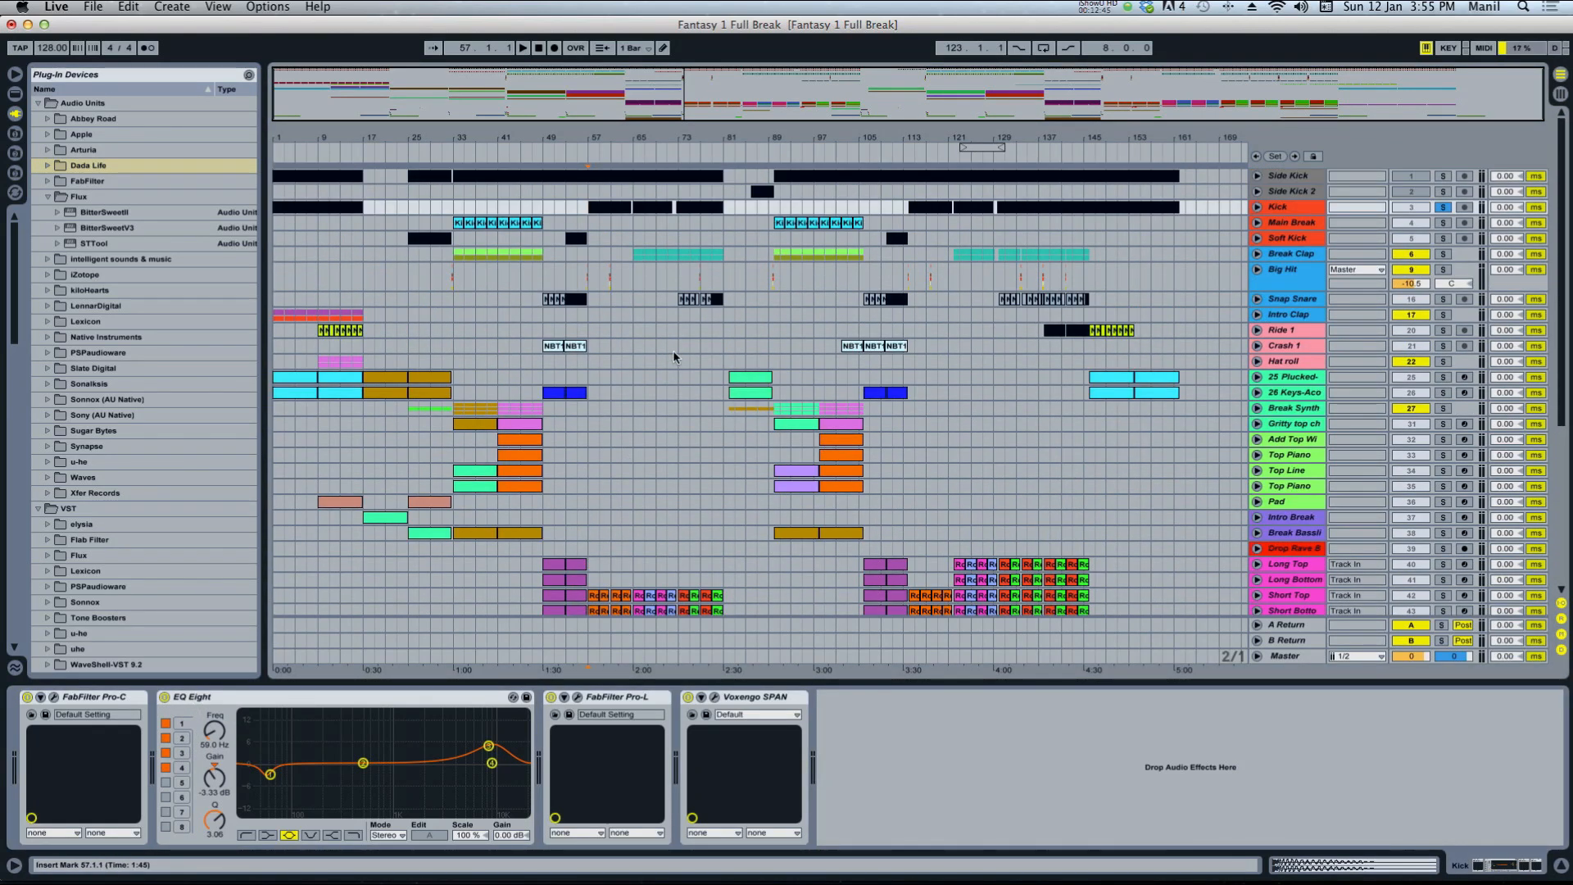
{"action": "left_click", "coordinate": [588, 210]}
{"action": "key", "text": "space"}
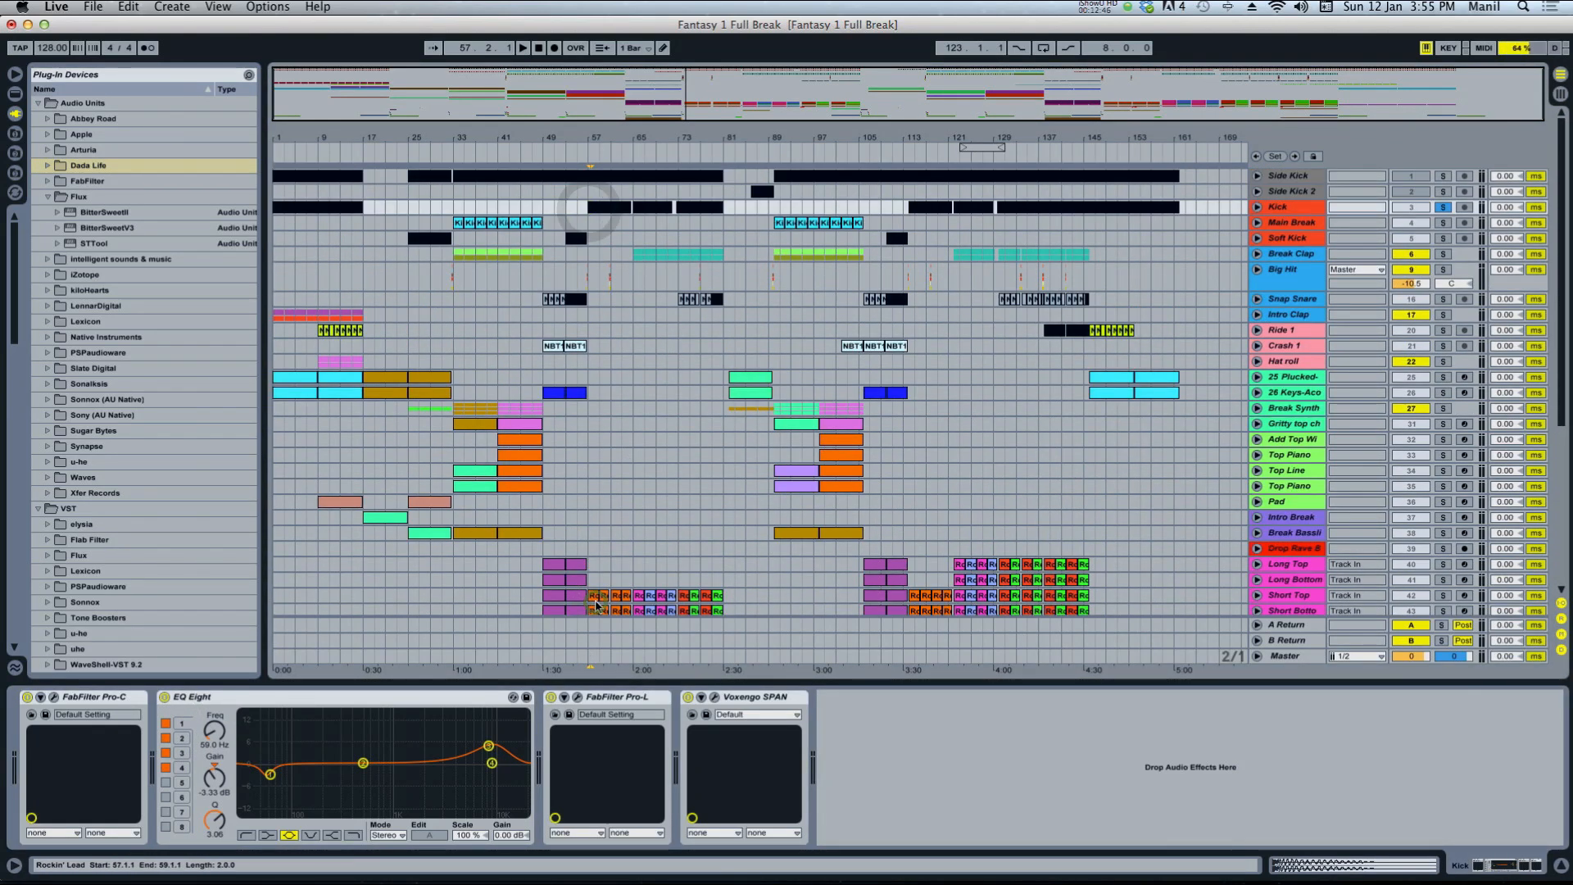
Review the EQ Eight curves on the Short Top, Short Bottom and Cut Top tracks.
{"action": "left_click", "coordinate": [595, 601]}
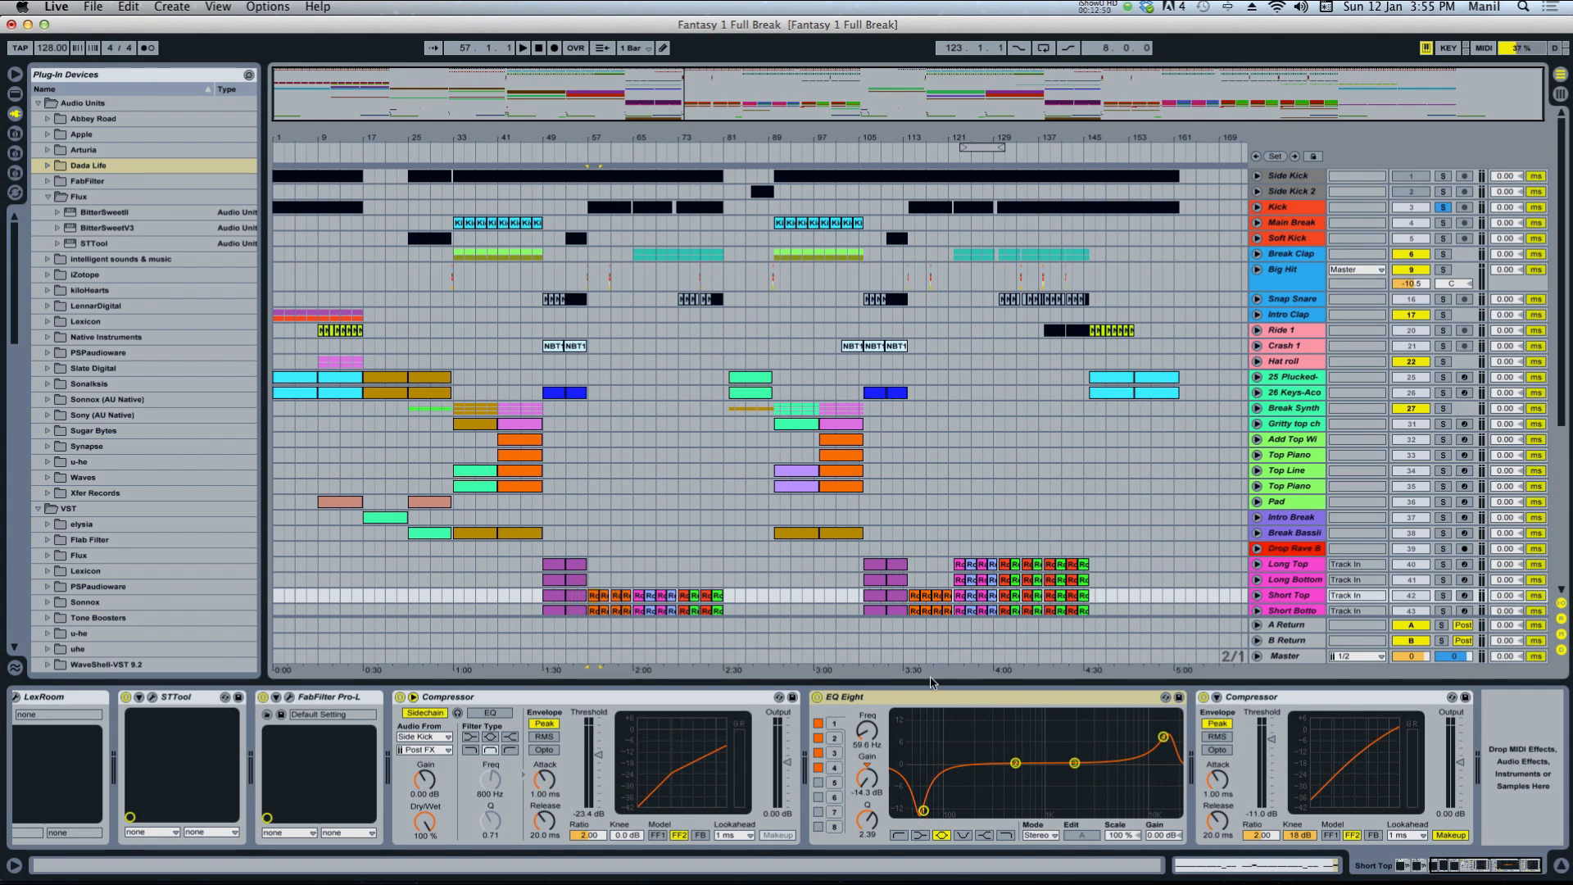
{"action": "scroll", "coordinate": [931, 682], "scroll_direction": "down", "scroll_amount": 5}
{"action": "left_click", "coordinate": [1164, 561]}
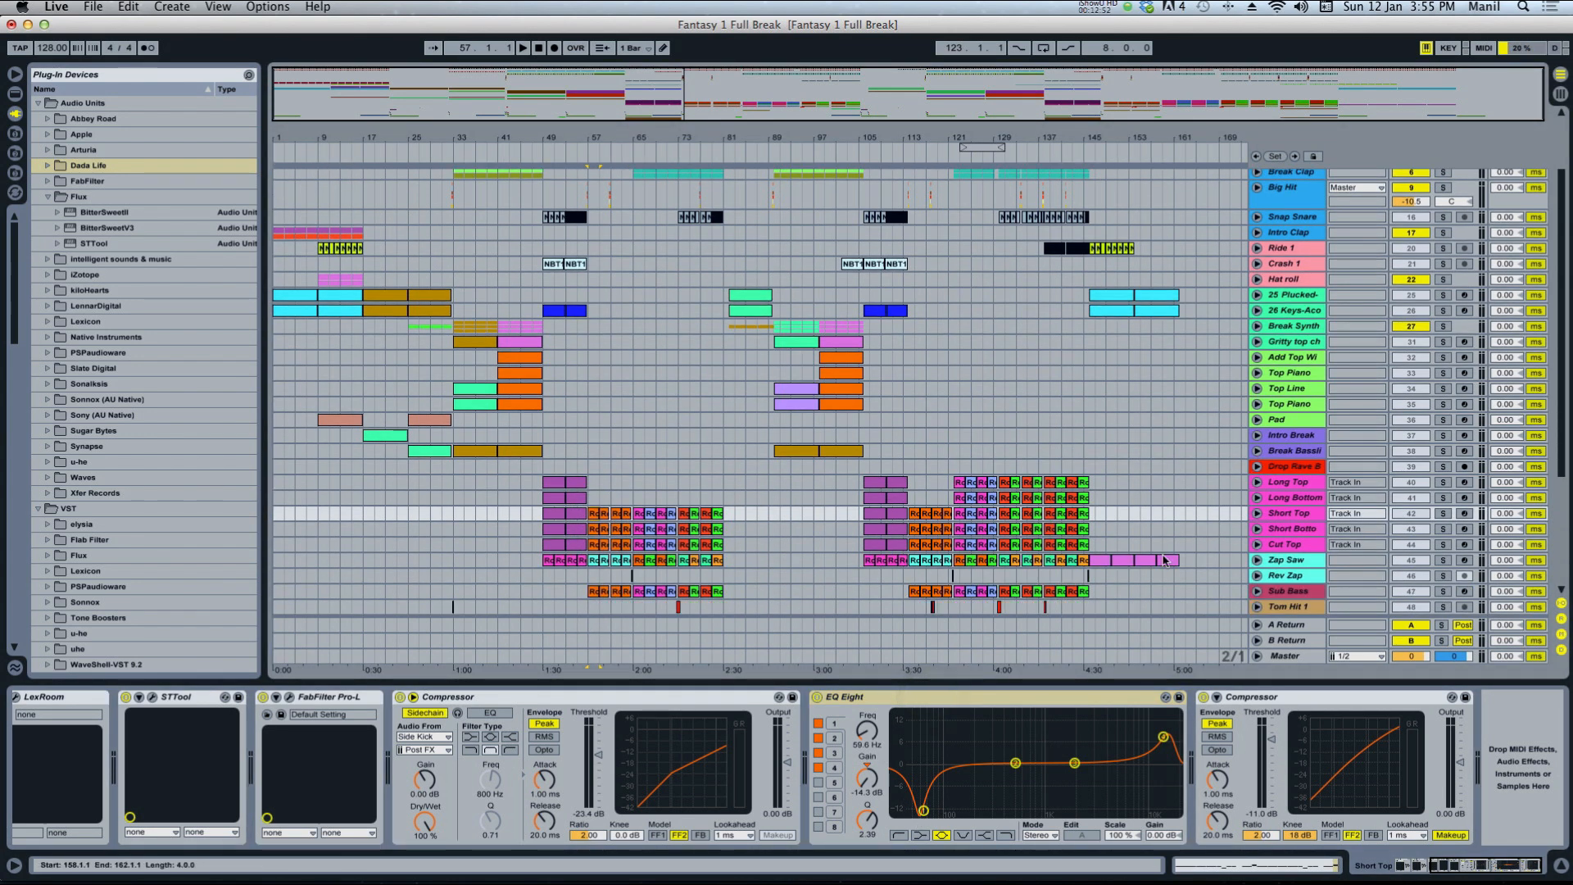
{"action": "scroll", "coordinate": [1287, 478], "scroll_direction": "down", "scroll_amount": 5}
{"action": "left_click", "coordinate": [1292, 446]}
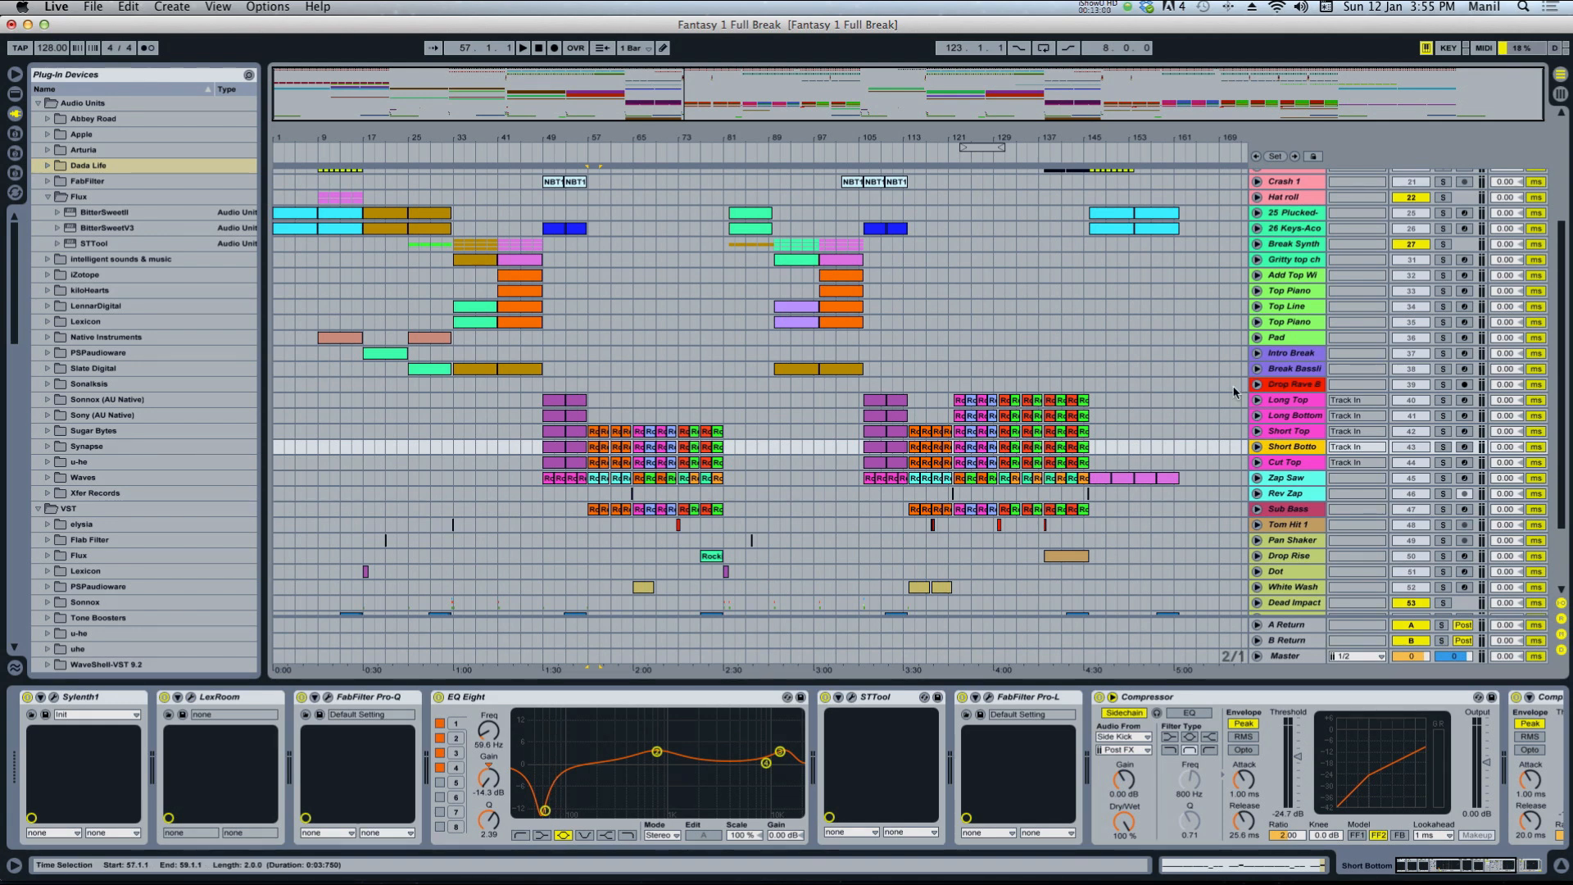
{"action": "left_click", "coordinate": [1283, 462]}
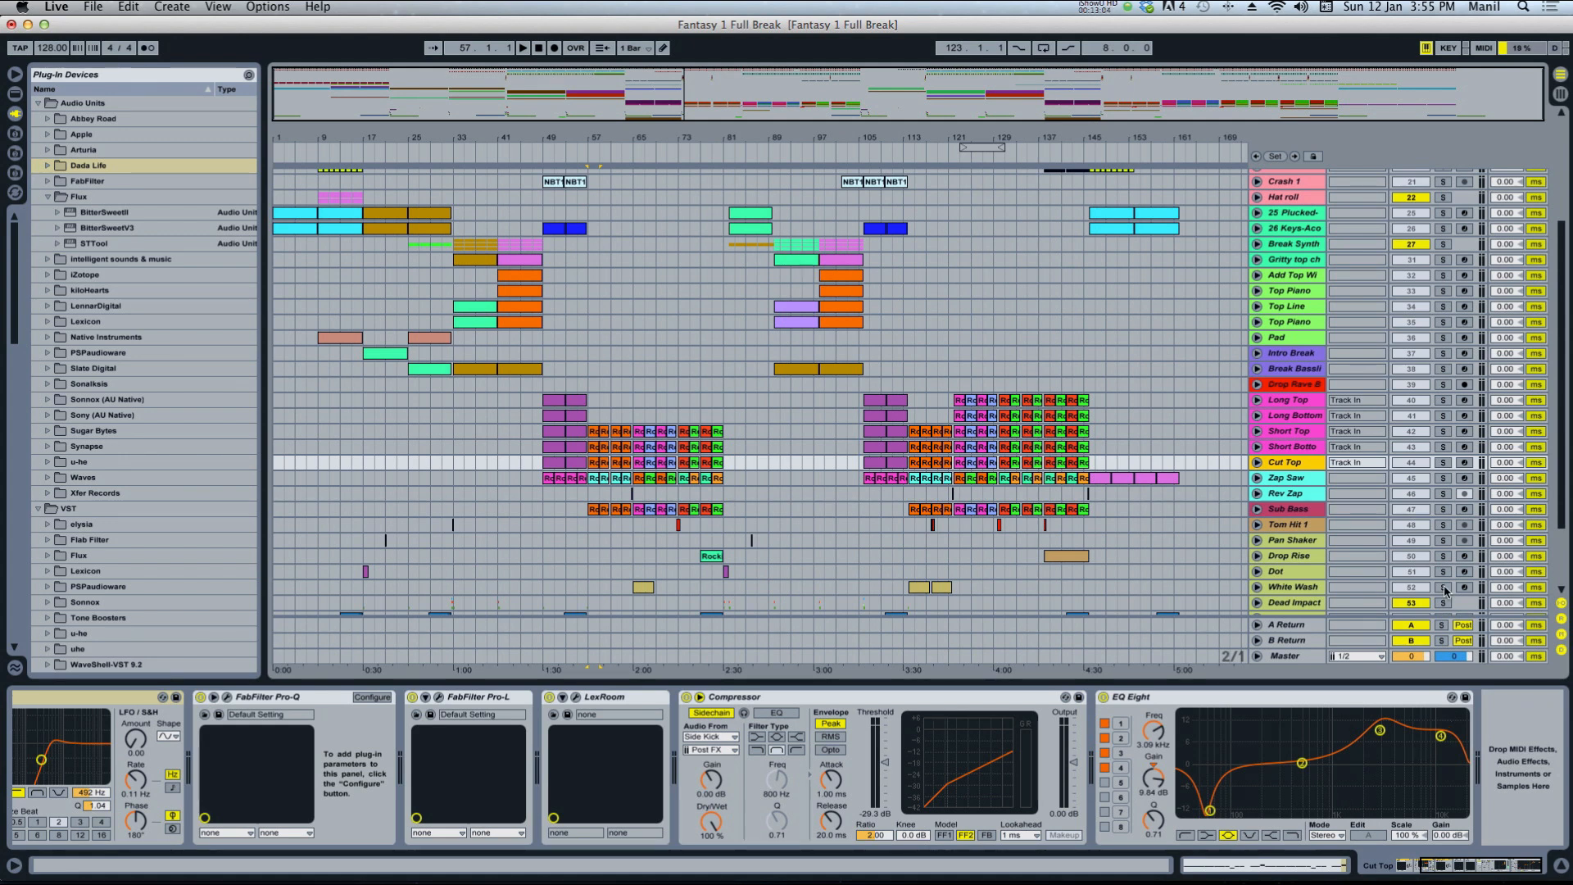
{"action": "left_click", "coordinate": [1241, 697]}
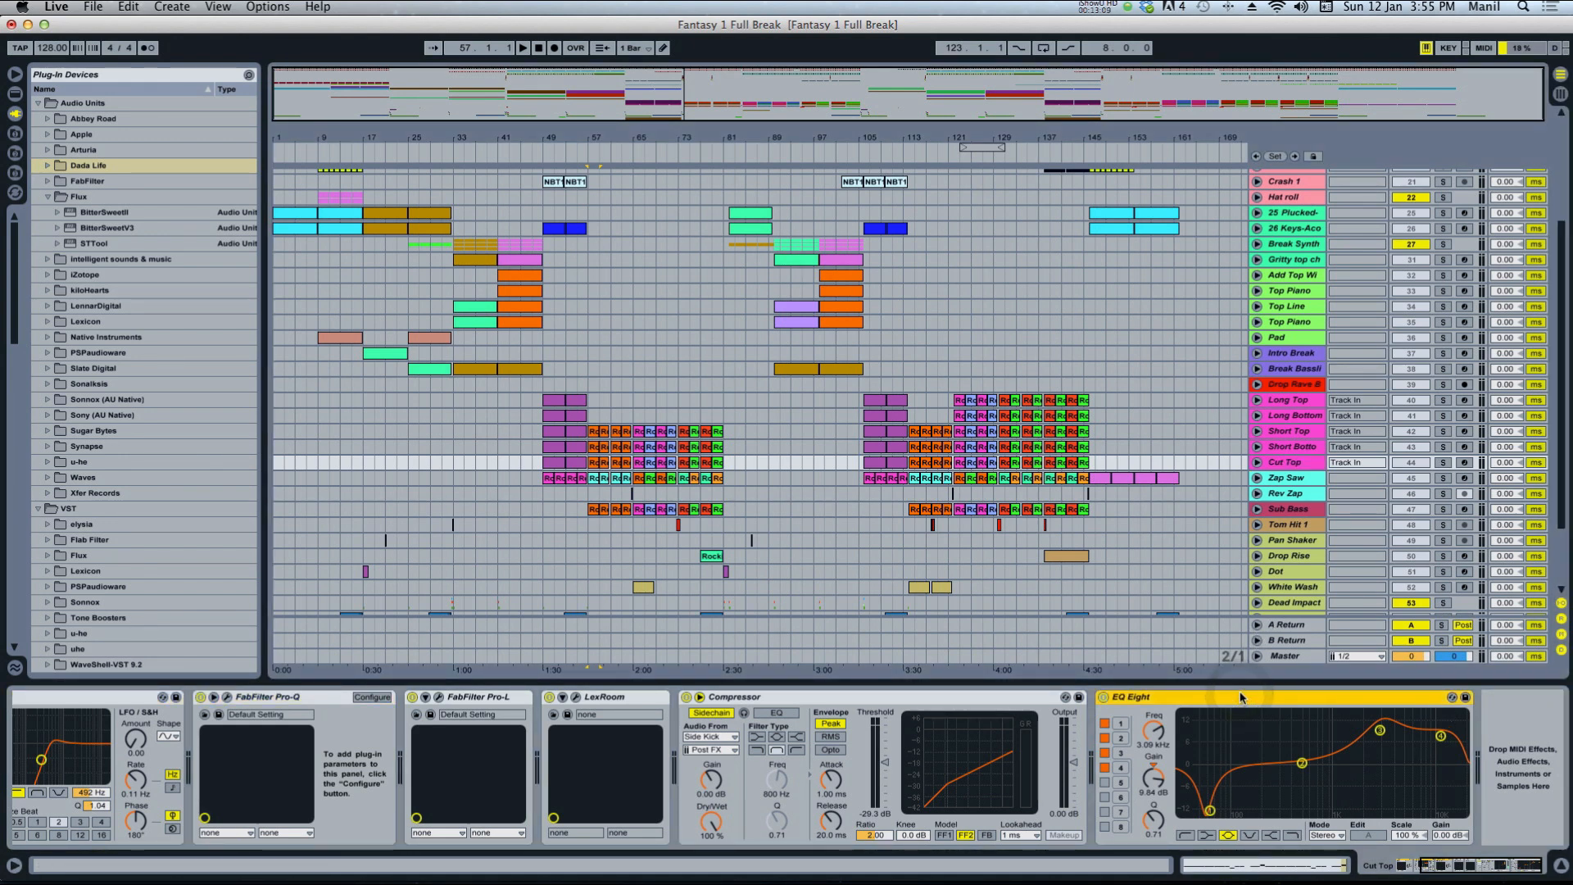
Solo the Zap Saw track, play it from bar 57 while viewing its device chain through to EQ Eight, and end the solo.
{"action": "left_click", "coordinate": [1319, 480]}
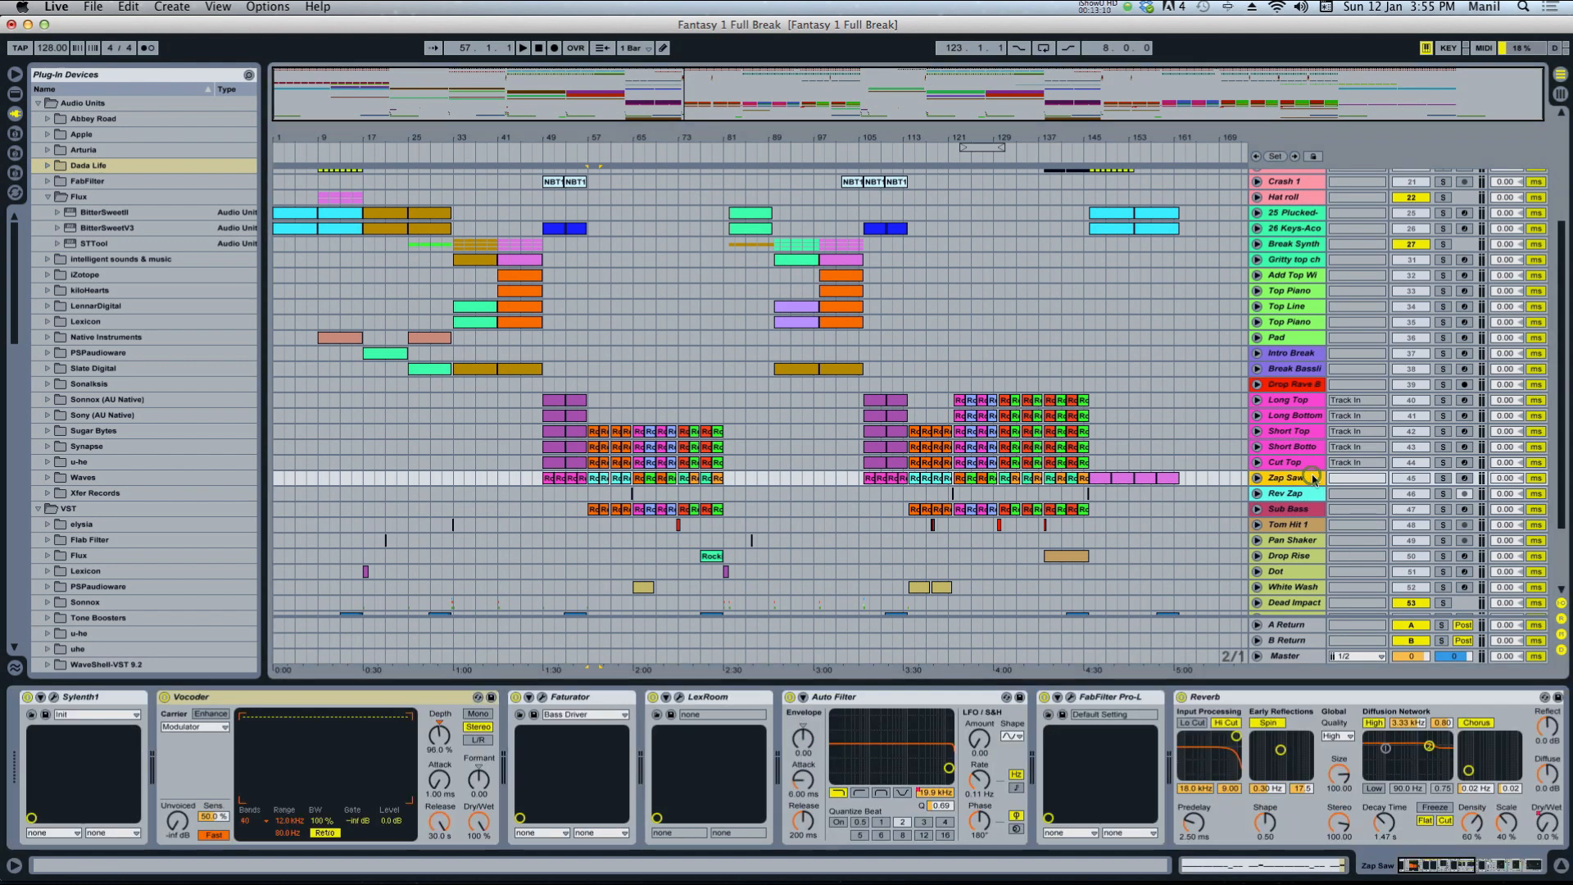
{"action": "left_click", "coordinate": [1444, 478]}
{"action": "left_click", "coordinate": [593, 478]}
{"action": "key", "text": "space"}
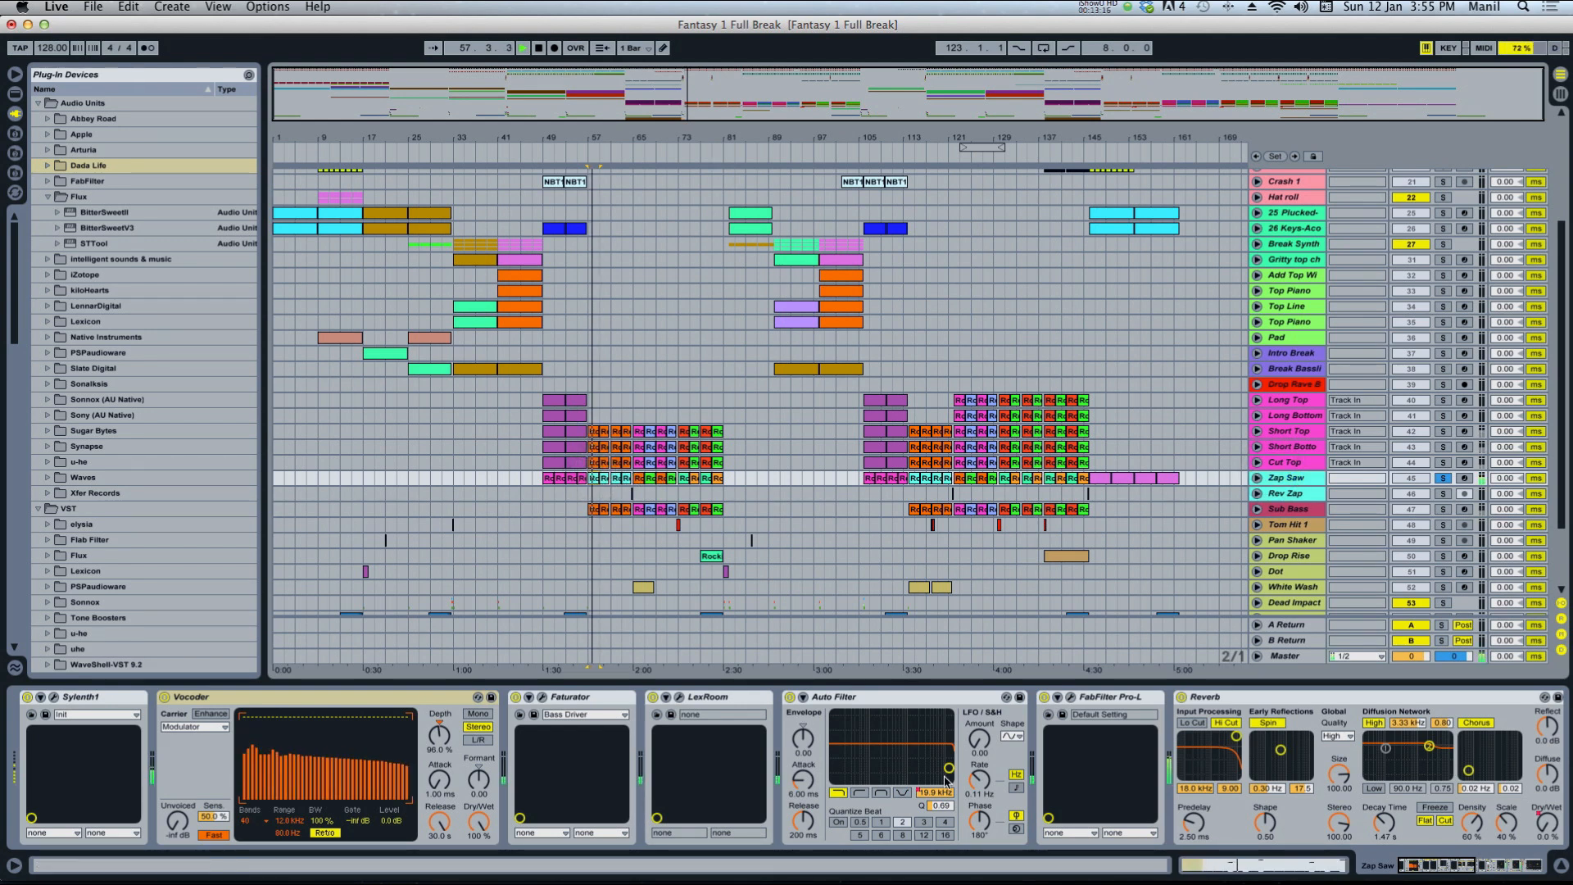
{"action": "scroll", "coordinate": [961, 774], "scroll_direction": "right", "scroll_amount": 15}
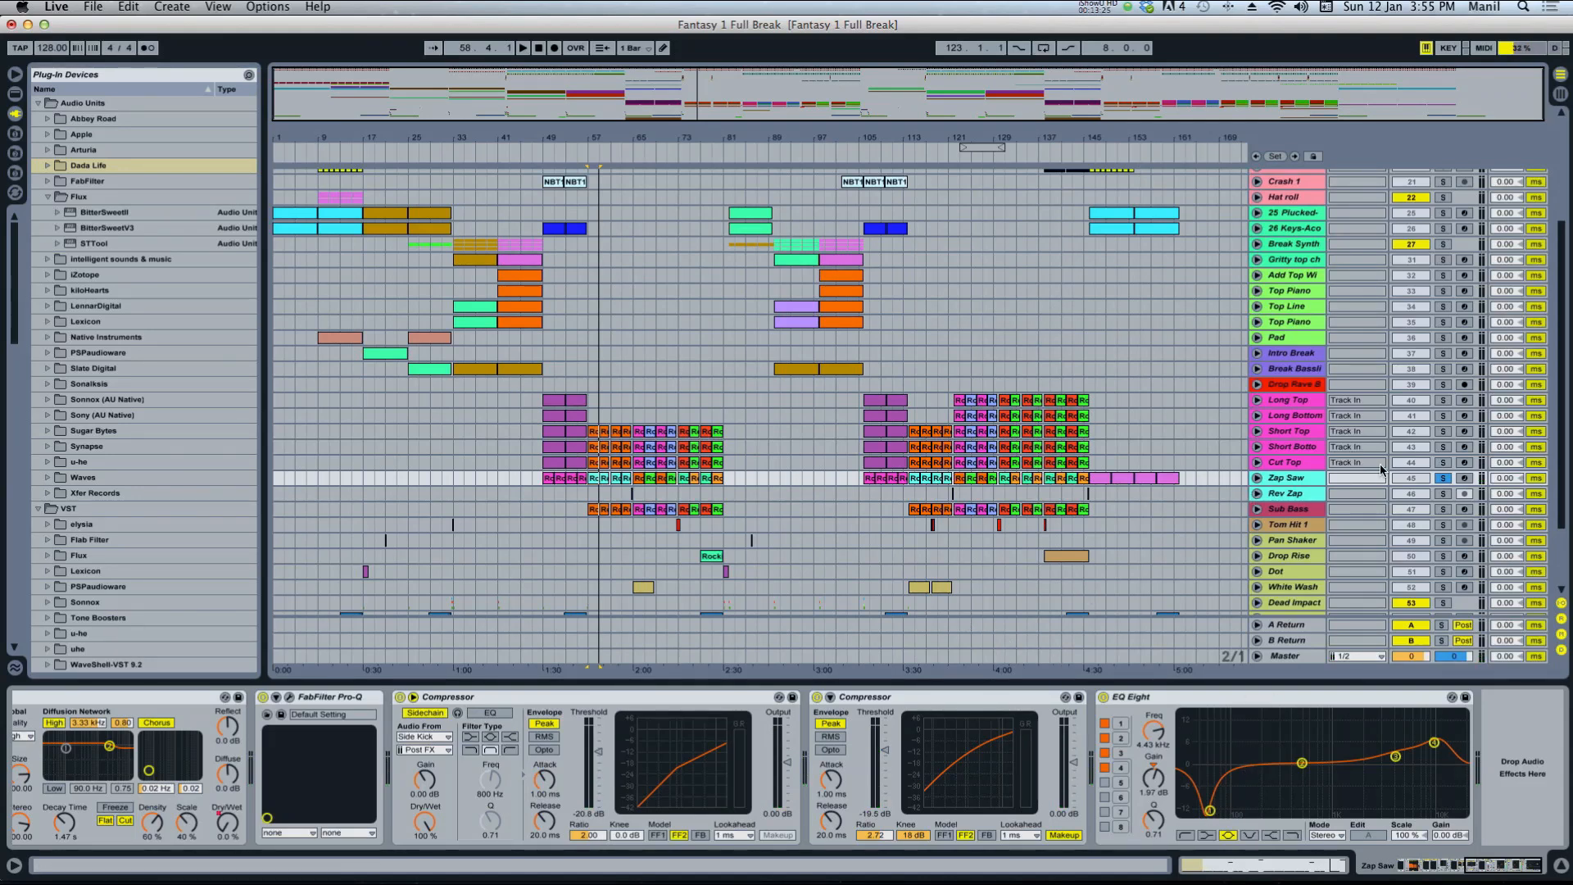
{"action": "left_click", "coordinate": [1441, 478]}
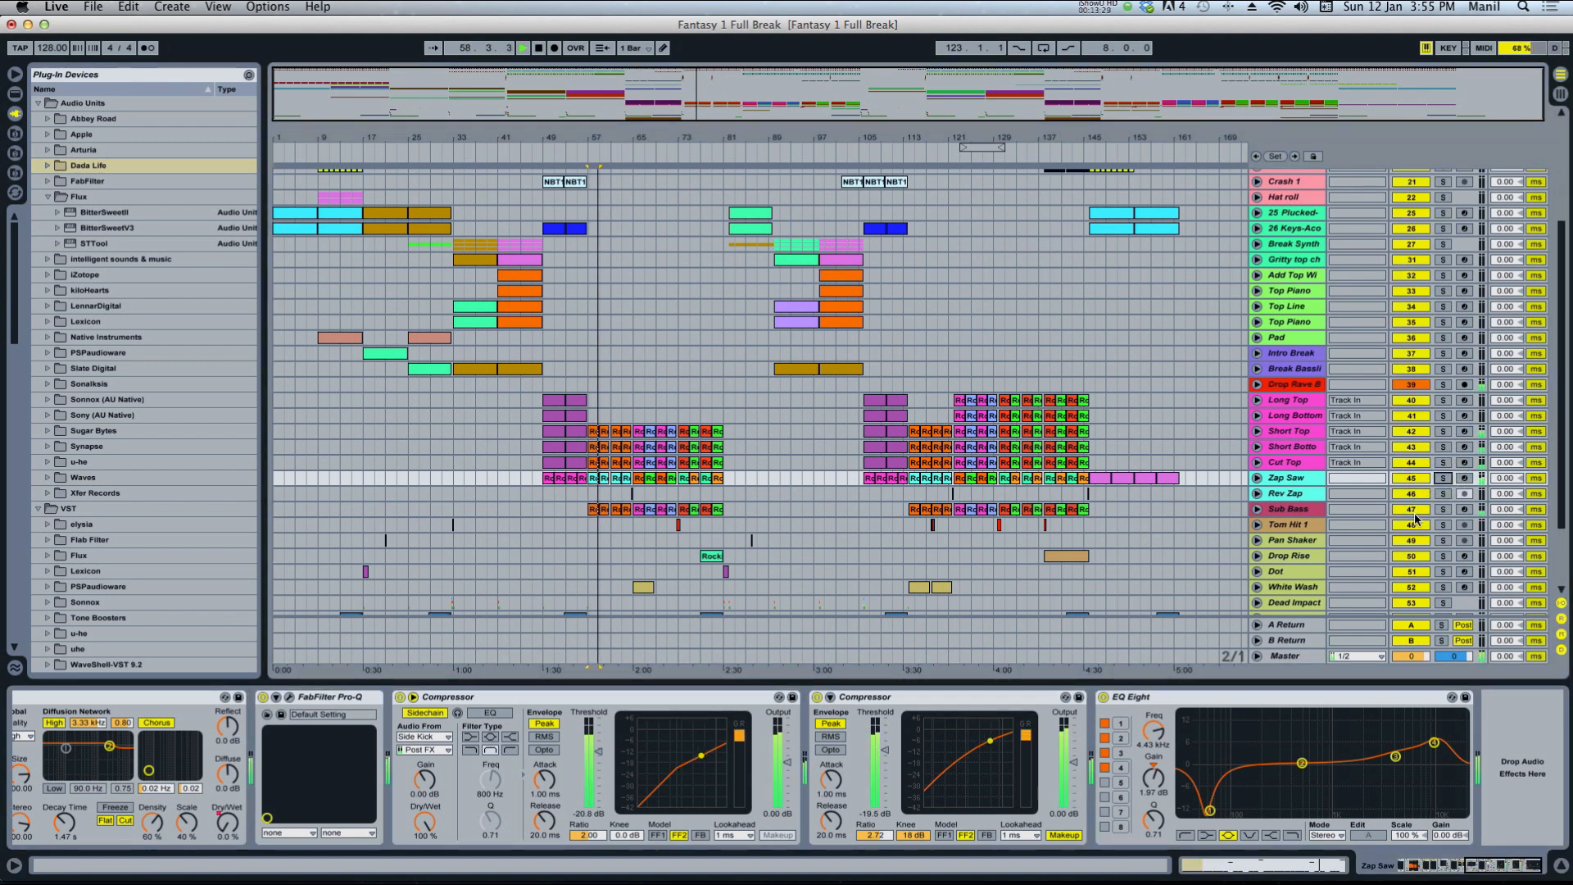
Solo the Sub Bass track and audition it from bar 57 while examining its EQ Eight low-frequency dip.
{"action": "left_click", "coordinate": [1289, 508]}
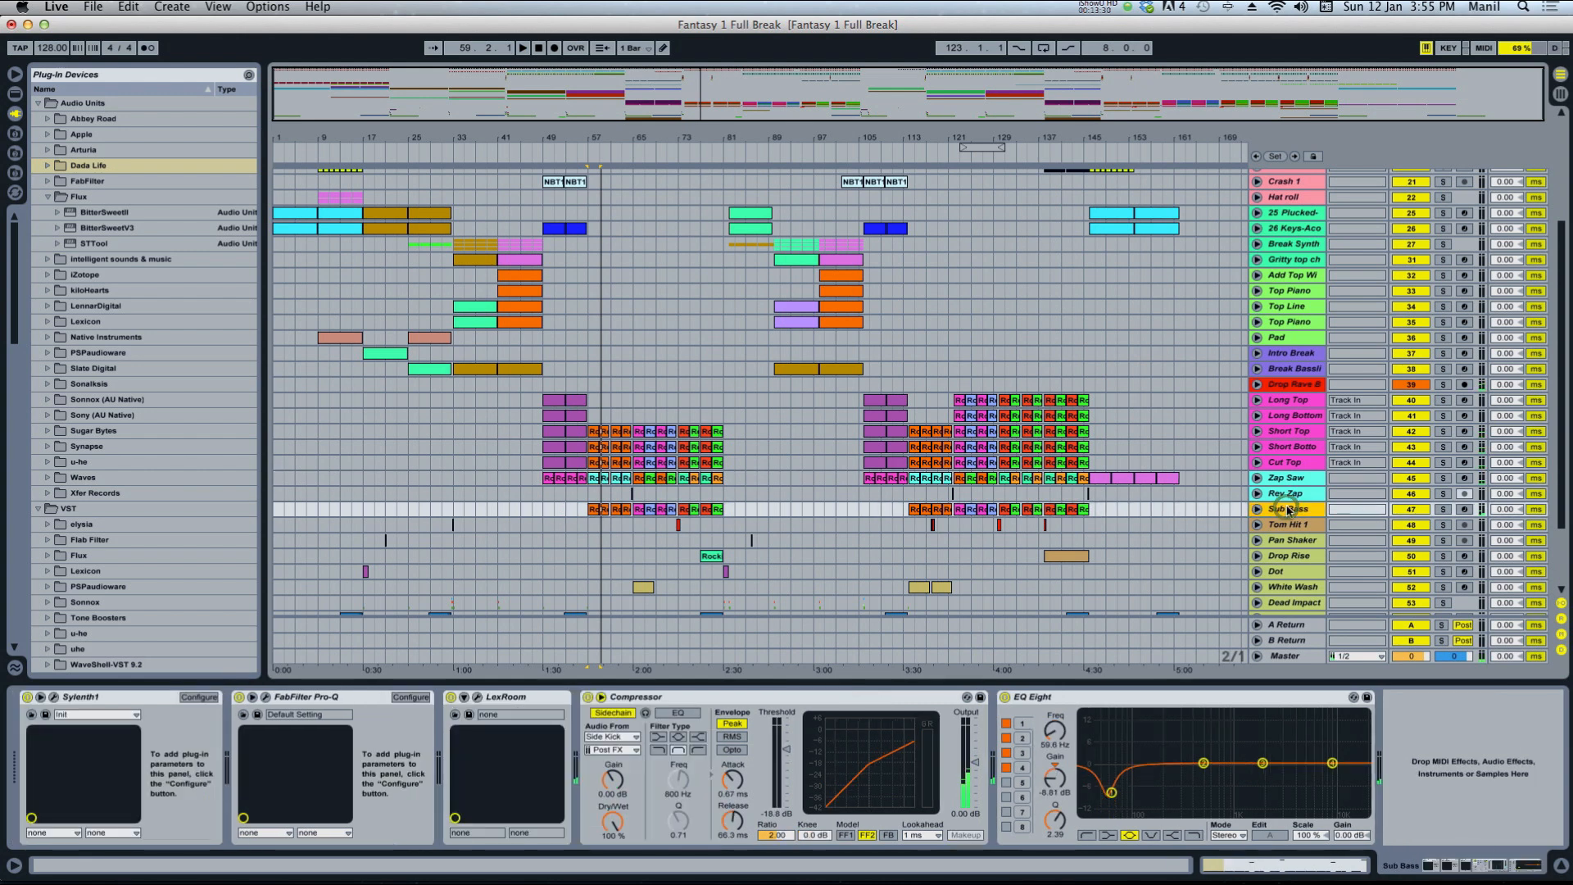
{"action": "left_click", "coordinate": [1443, 510]}
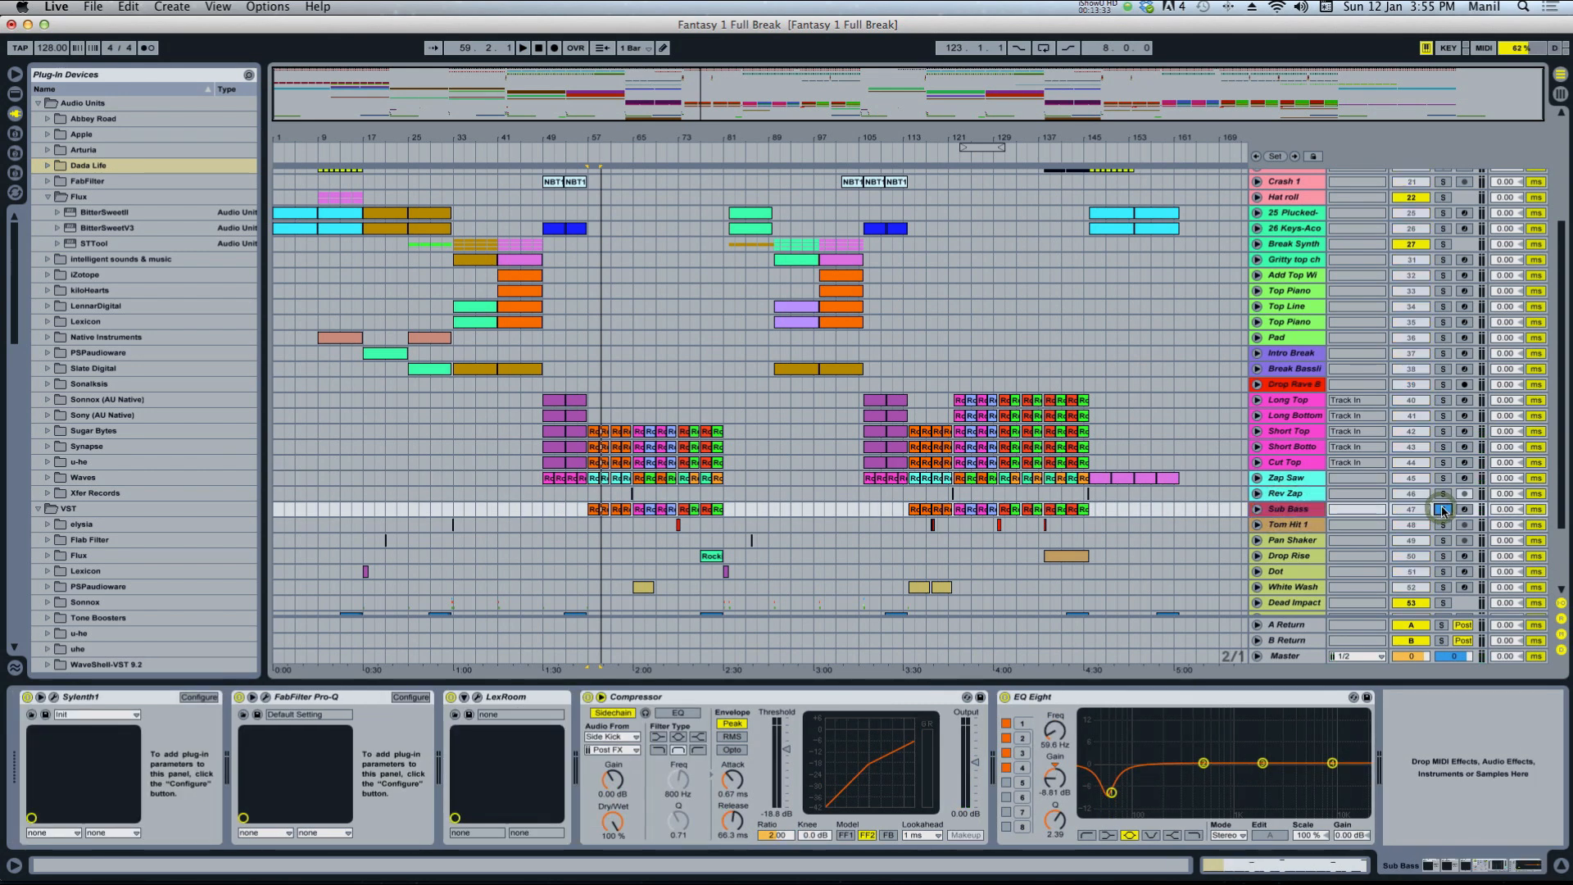
{"action": "key", "text": "space"}
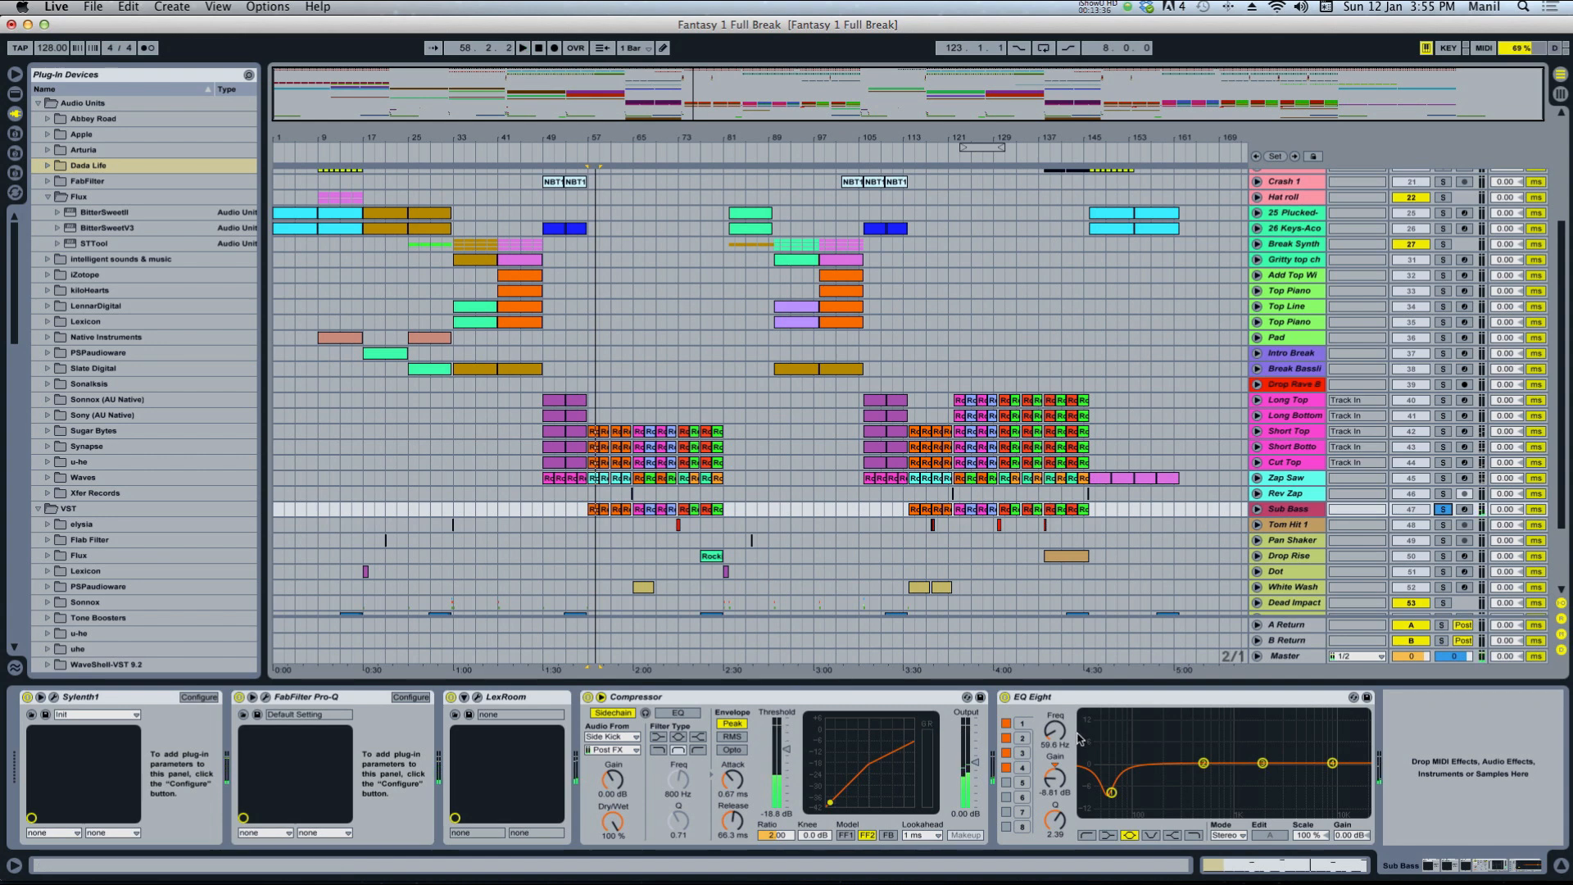
{"action": "key", "text": "space"}
{"action": "key", "text": "space"}
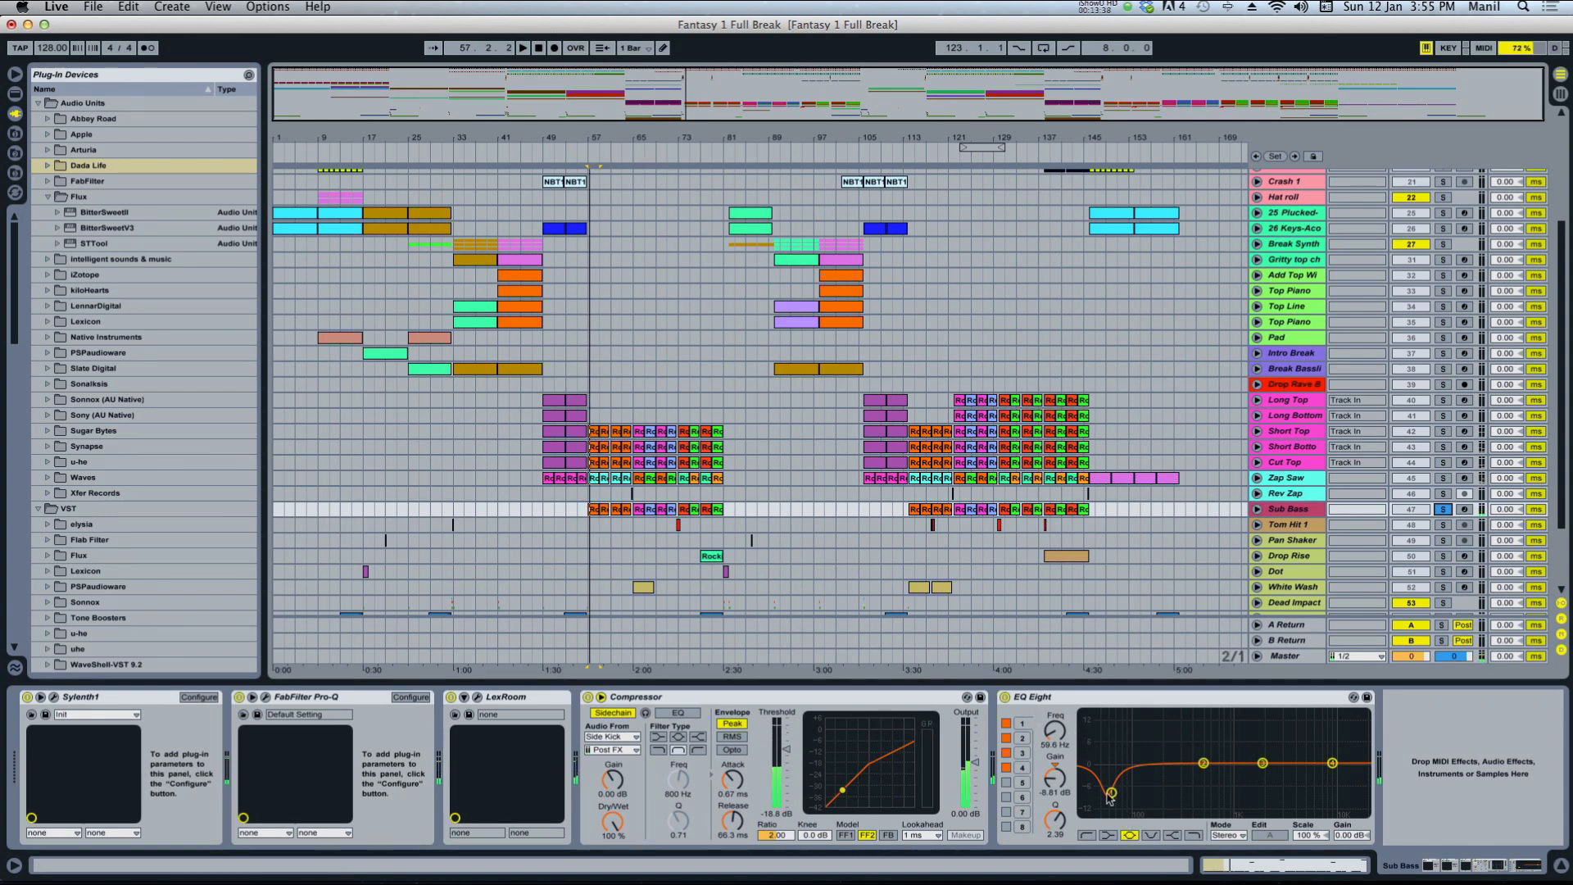
{"action": "key", "text": "space"}
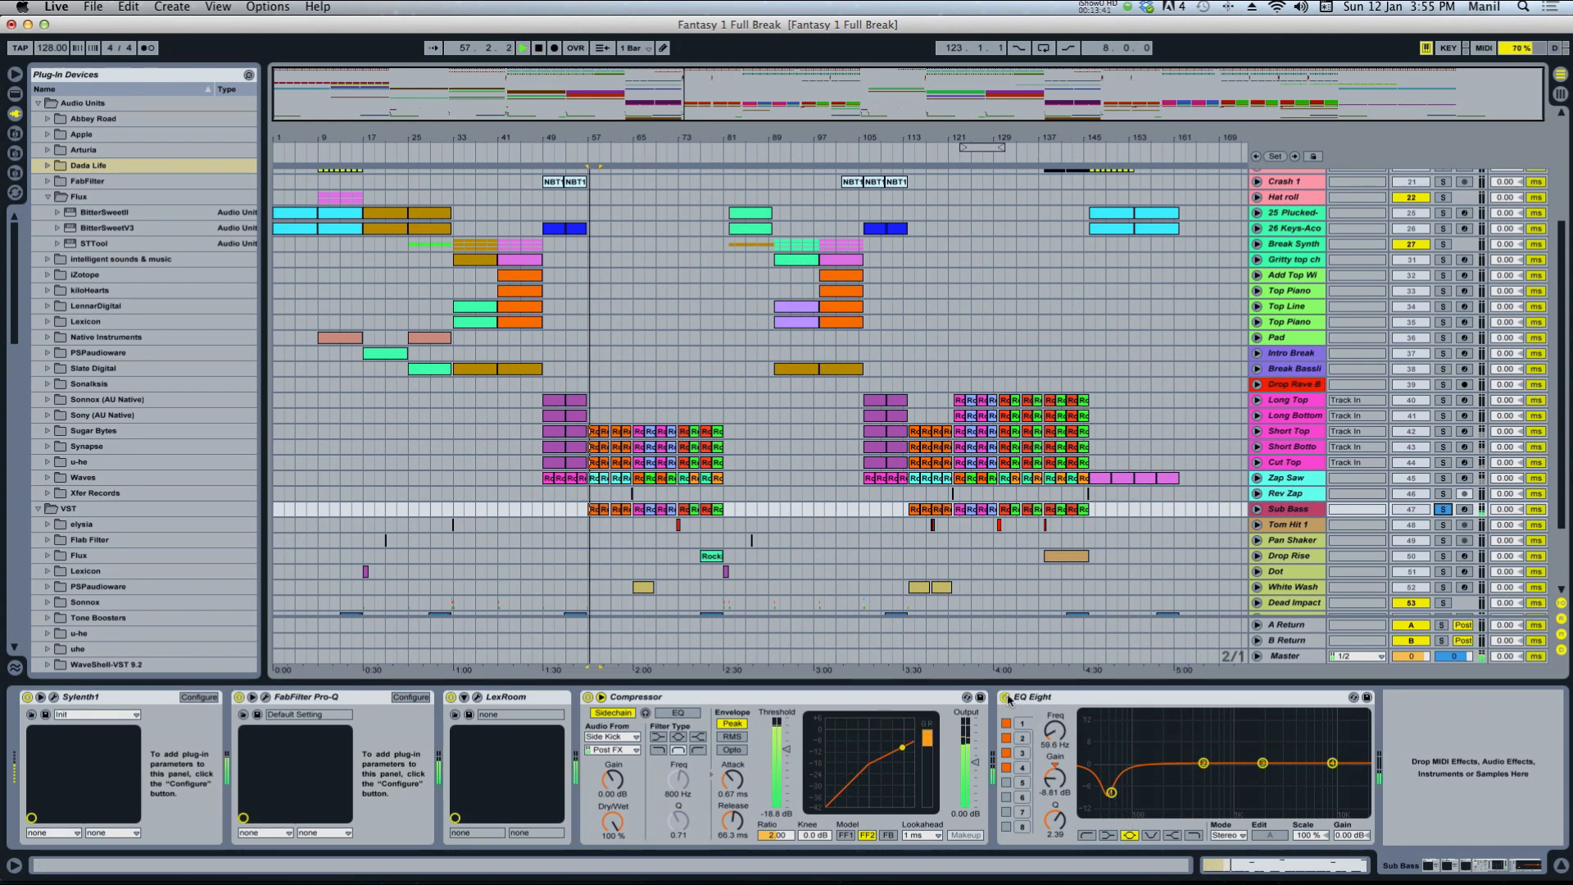
Compare the Sub Bass sound with its EQ Eight bypassed, and switch the EQ back on.
{"action": "left_click", "coordinate": [1005, 697]}
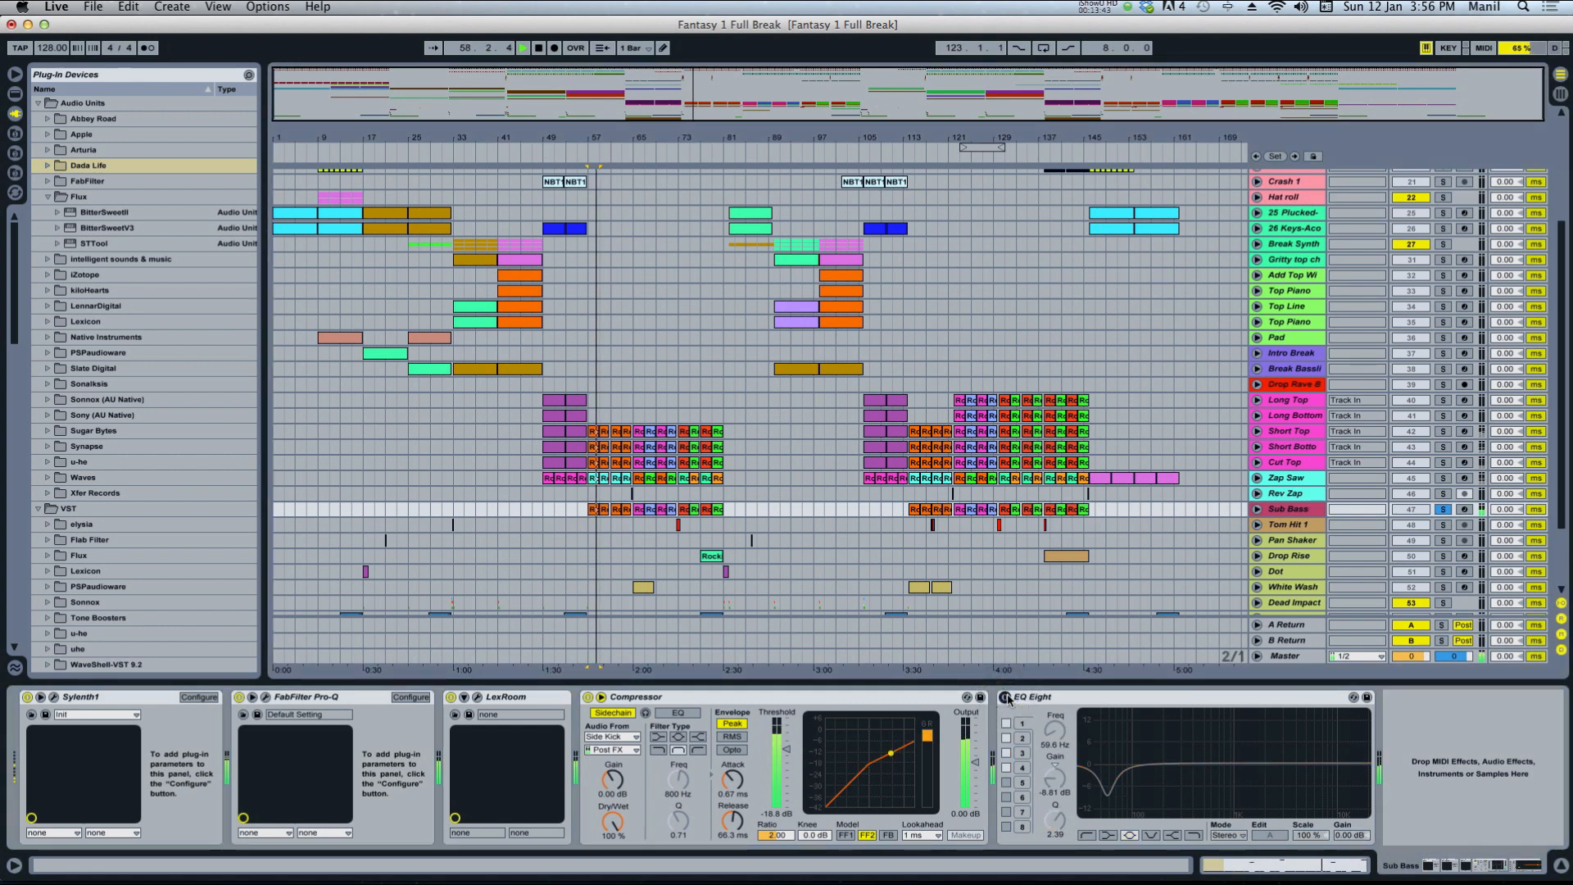
{"action": "key", "text": "space"}
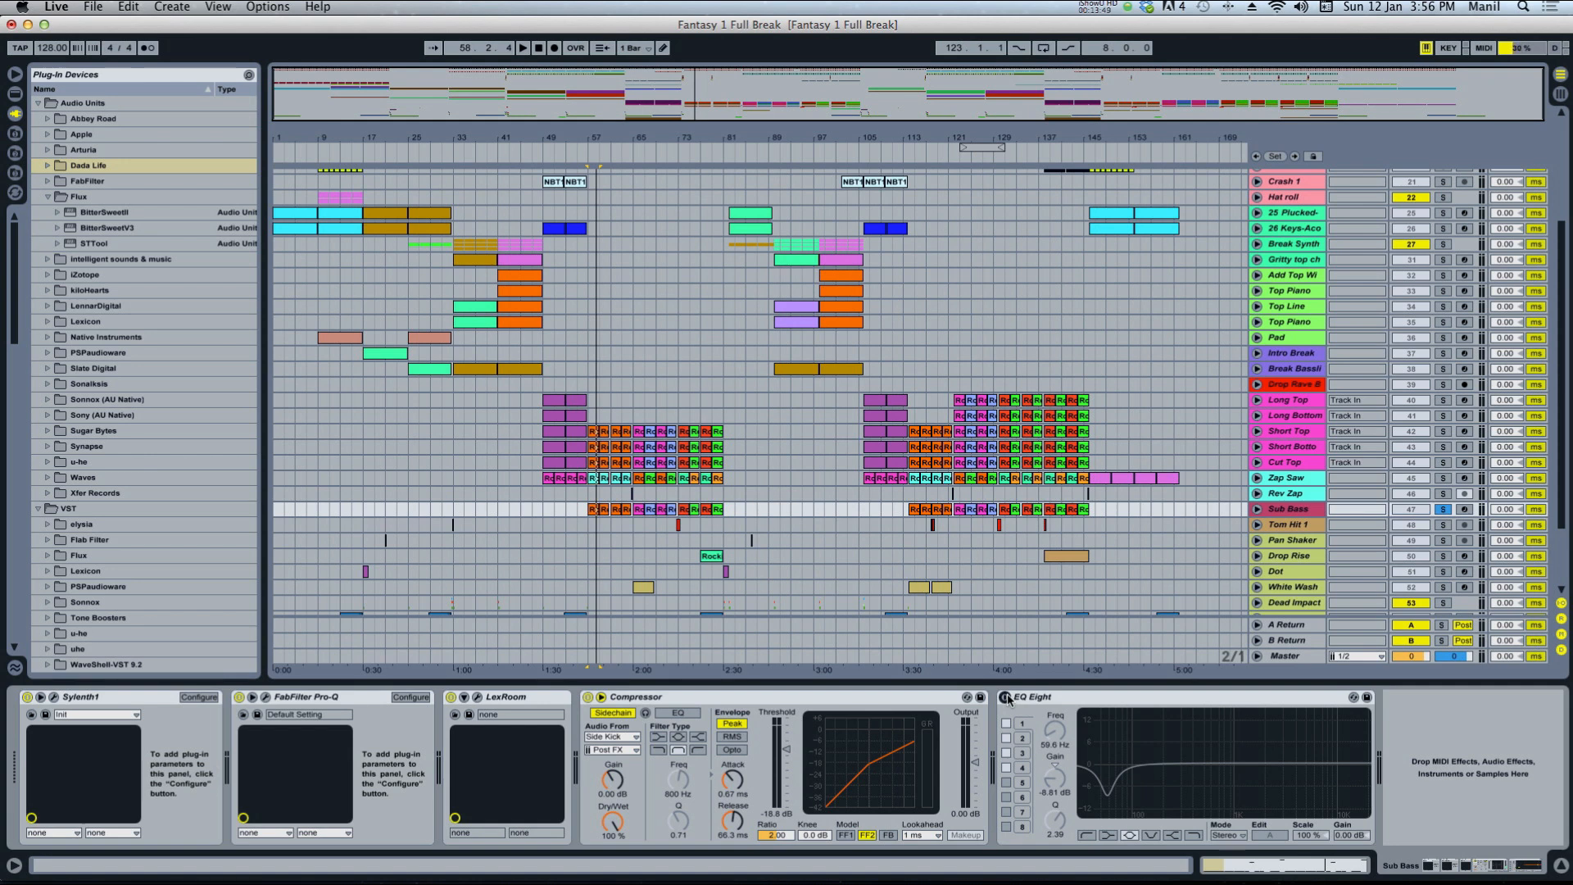
{"action": "left_click", "coordinate": [1006, 697]}
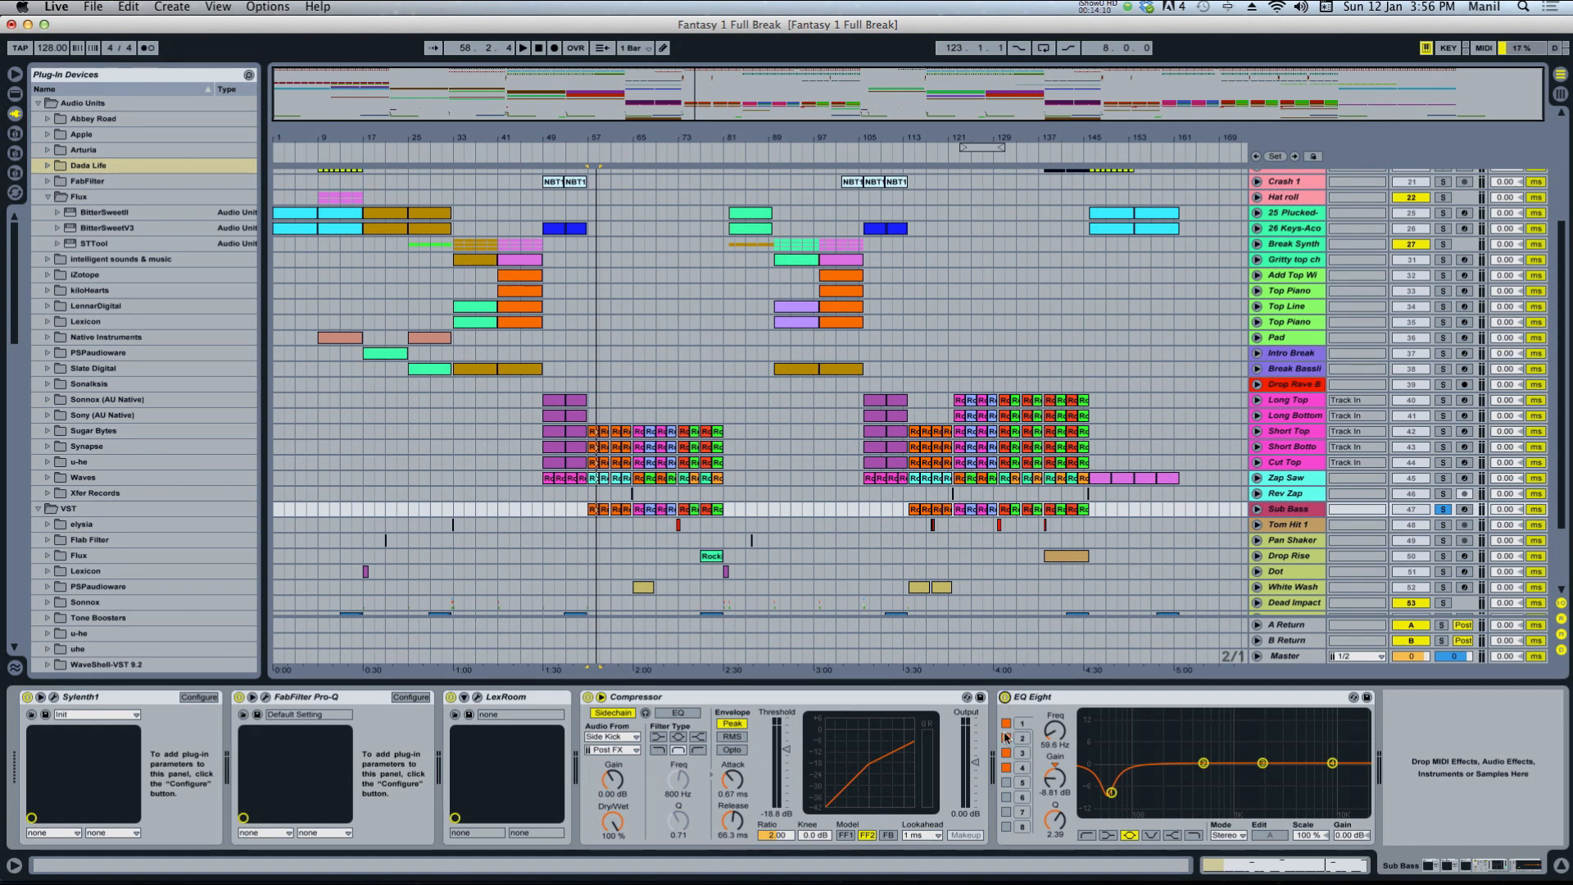
Place the insert marker at bar 57 on the Sub Bass track and turn off the track's solo.
{"action": "left_click", "coordinate": [591, 497]}
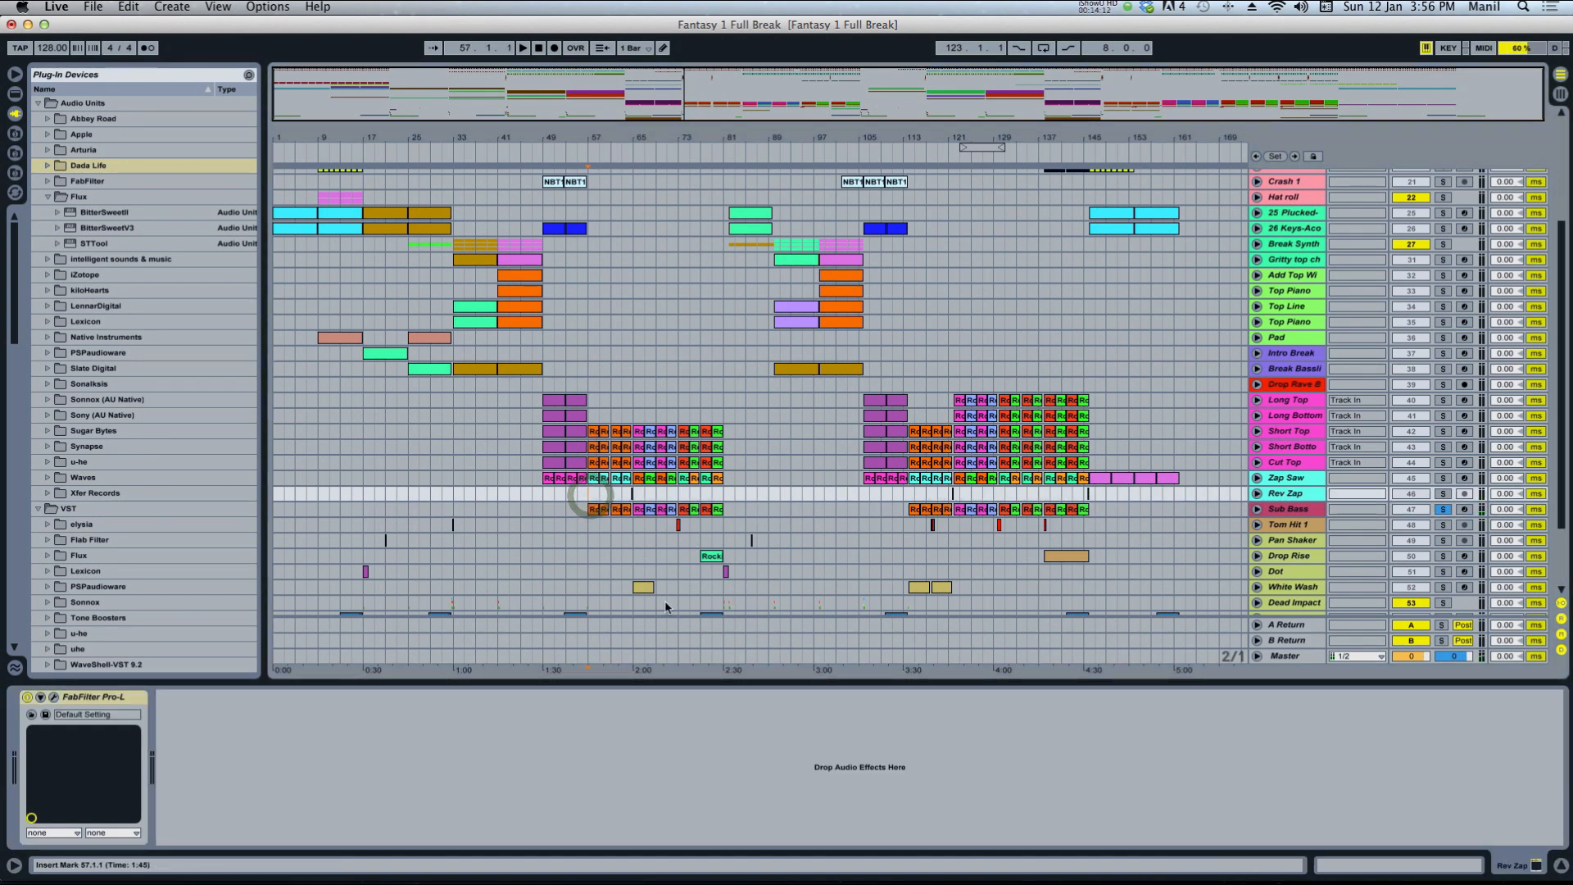
{"action": "left_click", "coordinate": [584, 513]}
{"action": "scroll", "coordinate": [622, 573], "scroll_direction": "down", "scroll_amount": 3}
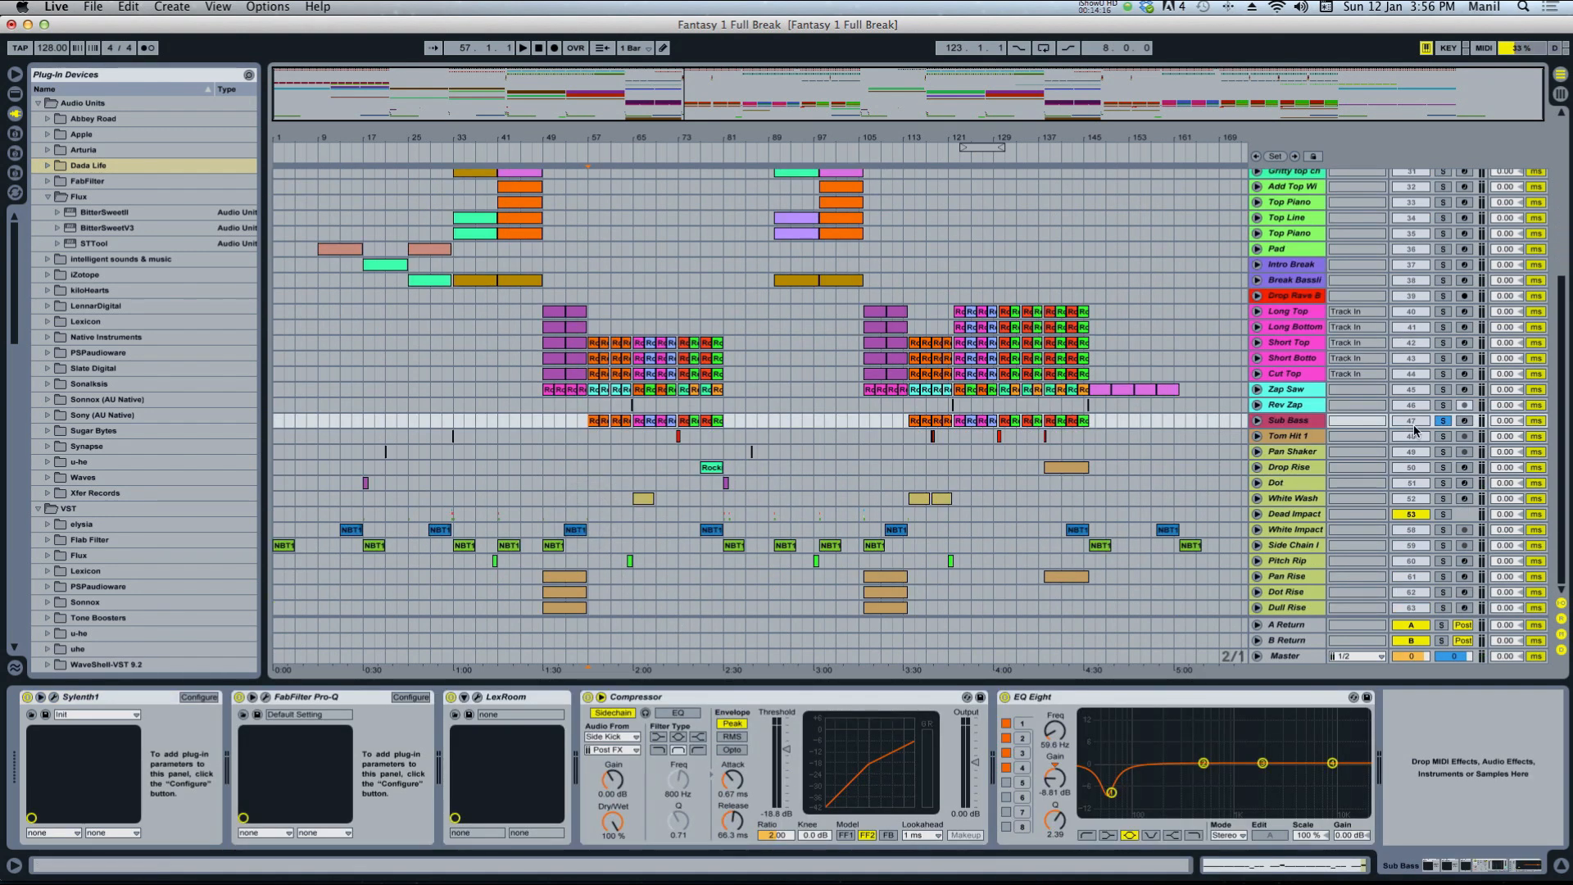
{"action": "scroll", "coordinate": [1290, 516], "scroll_direction": "up", "scroll_amount": 5}
{"action": "scroll", "coordinate": [1290, 516], "scroll_direction": "up", "scroll_amount": 3}
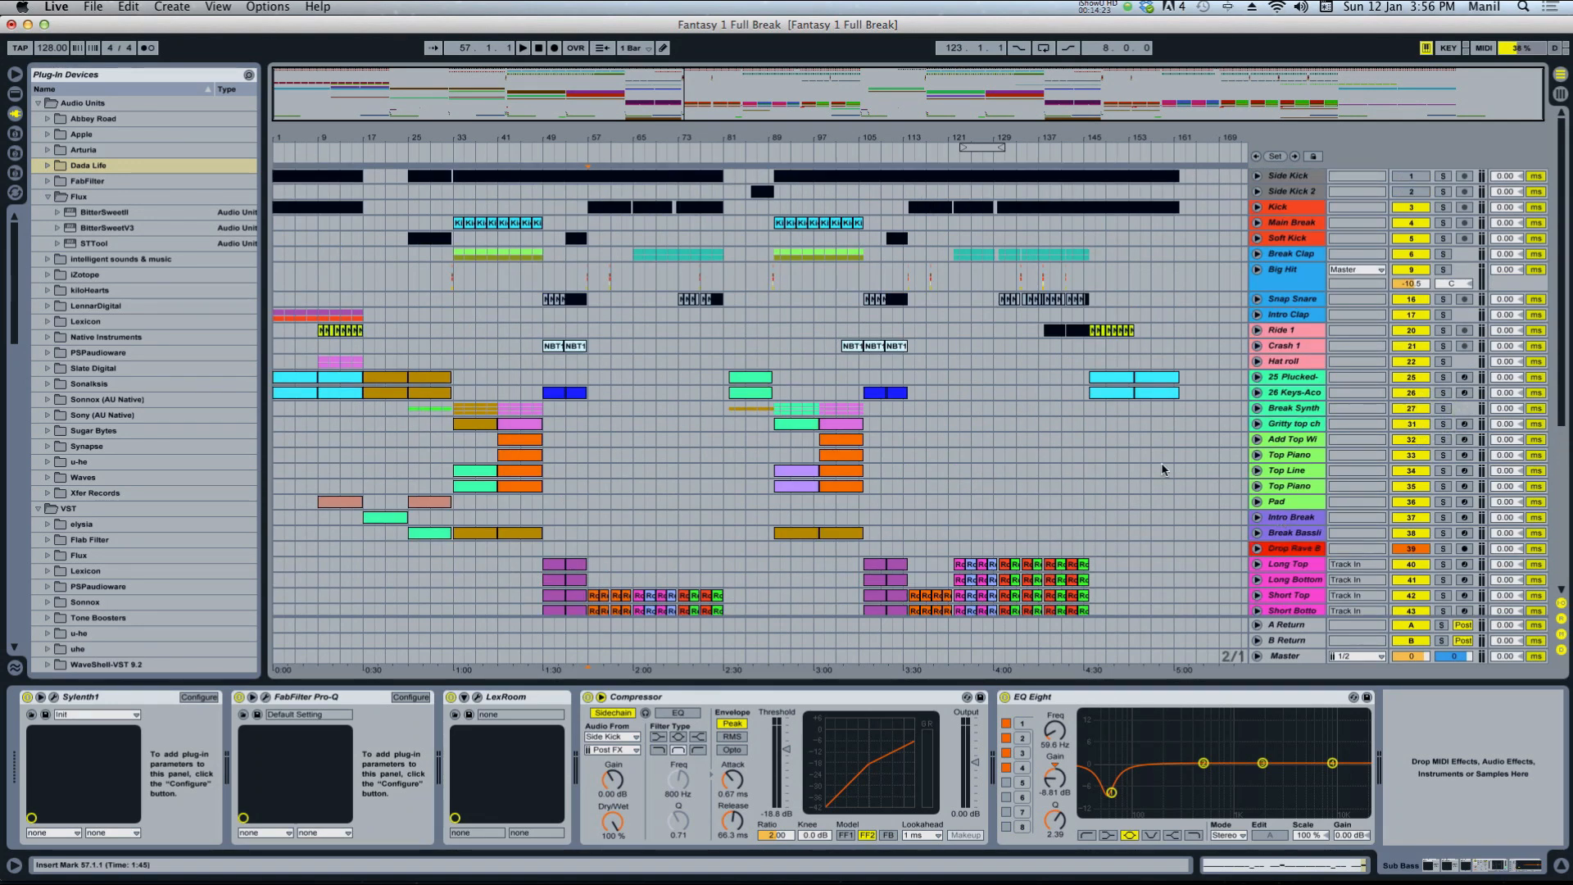
{"action": "scroll", "coordinate": [1085, 479], "scroll_direction": "down", "scroll_amount": 4}
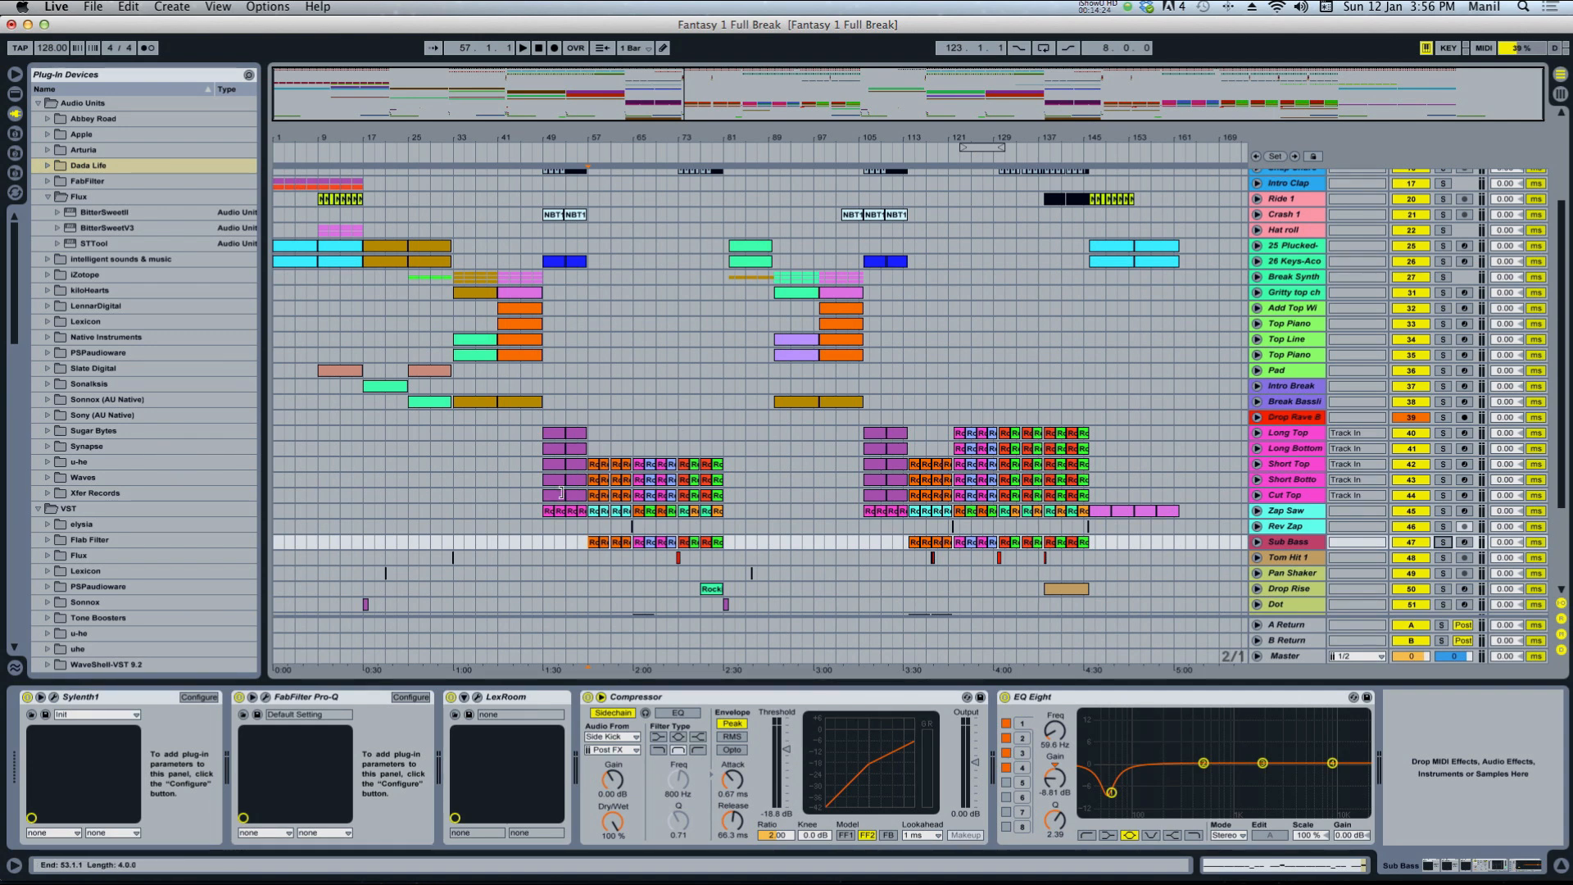
Open the STTool plug-in on the Short Top track, check its stereo width setting, and close it.
{"action": "left_click", "coordinate": [592, 467]}
{"action": "left_click", "coordinate": [592, 467]}
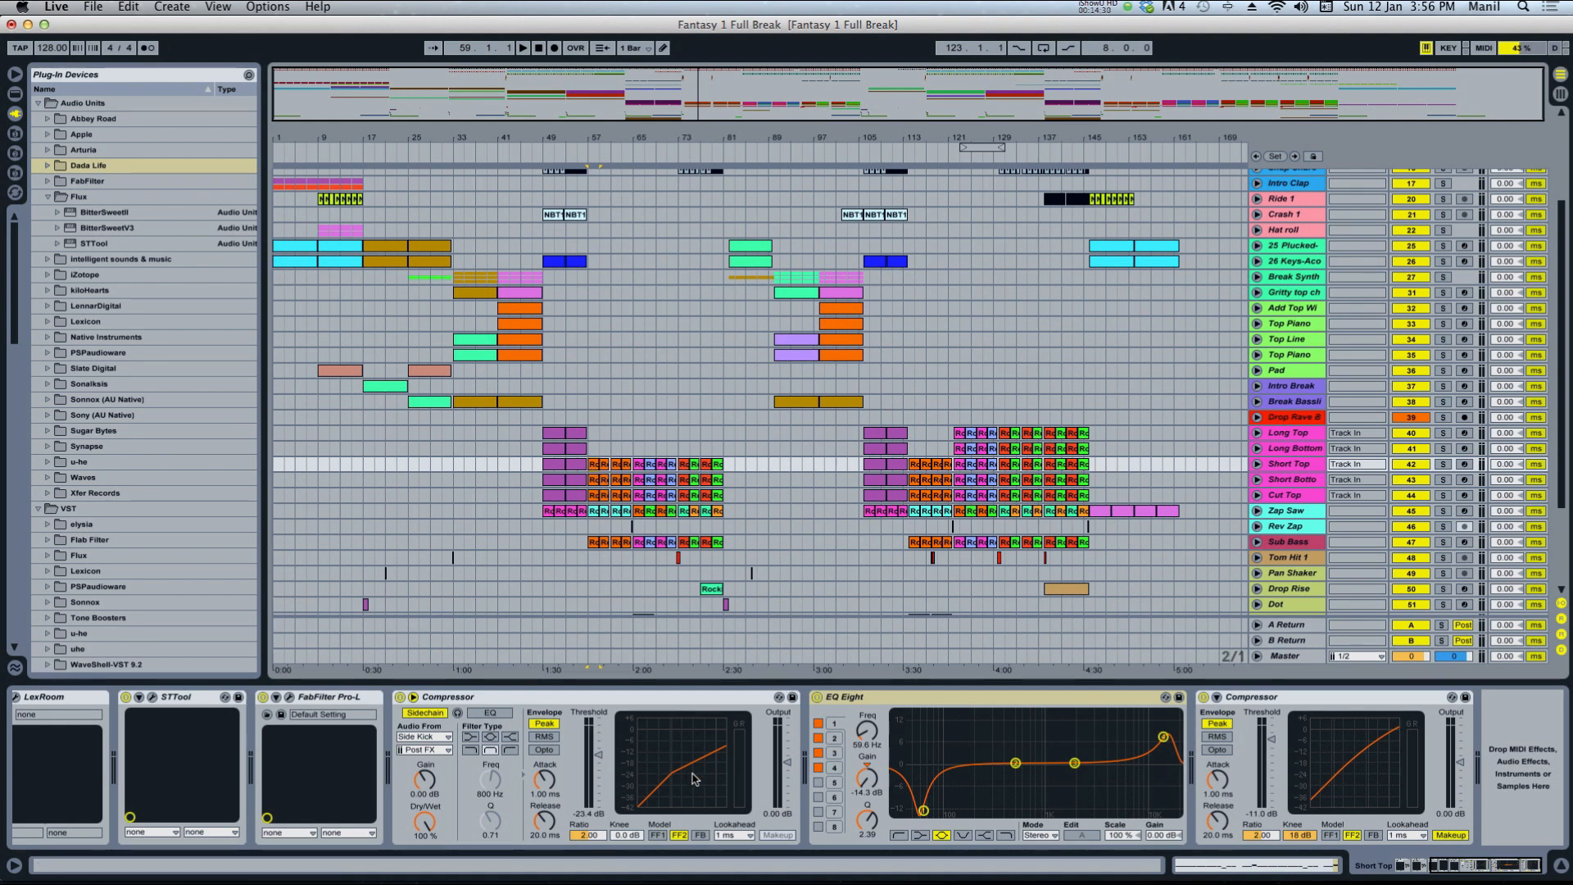
{"action": "left_click", "coordinate": [152, 697]}
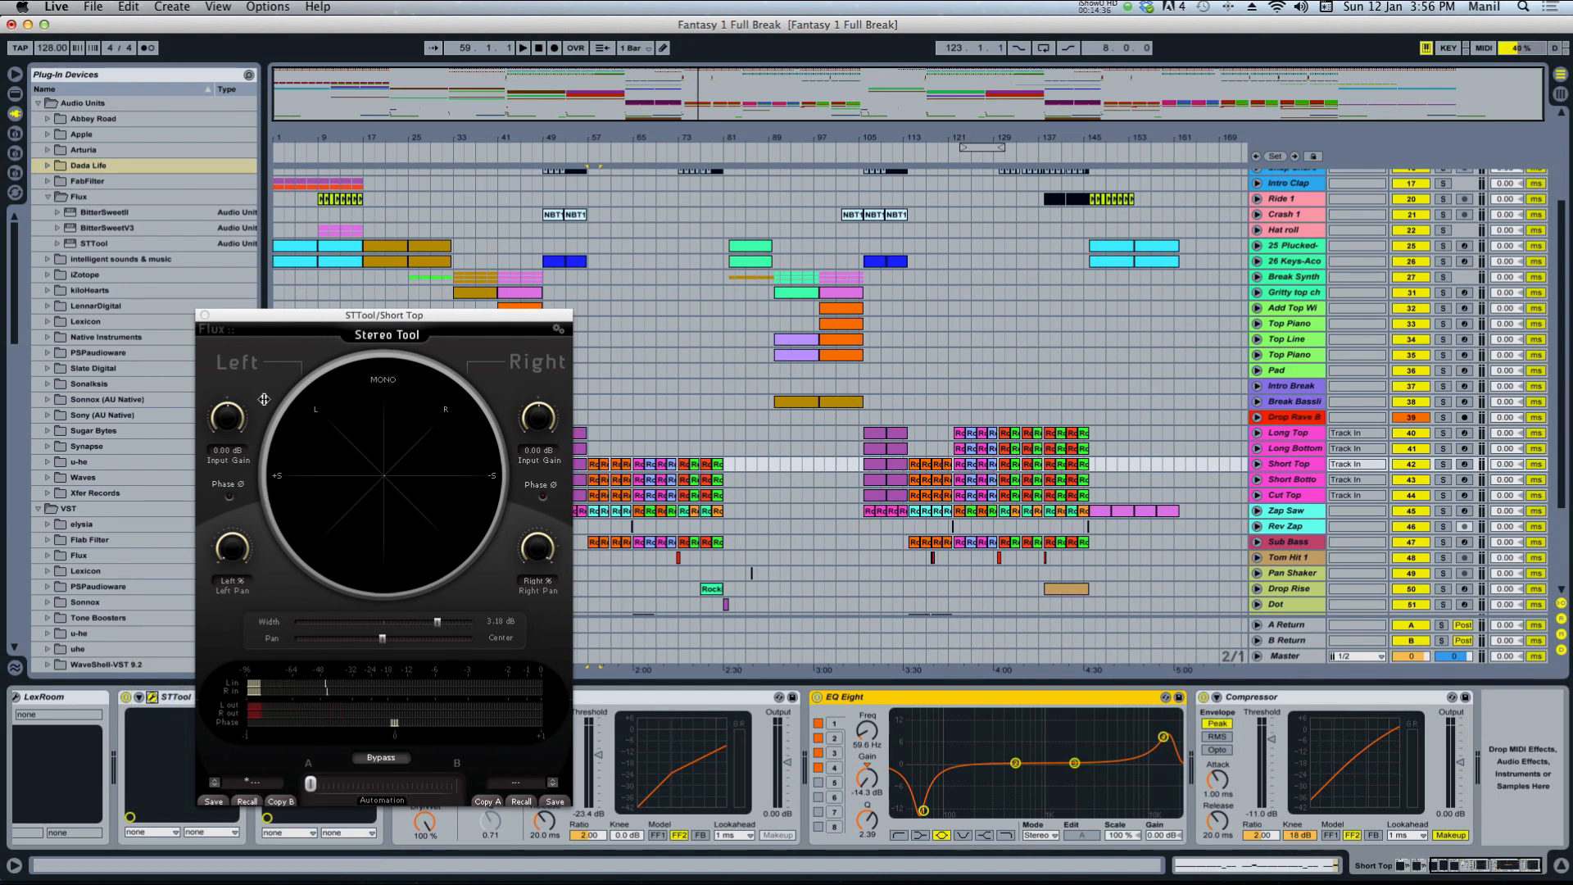
{"action": "left_click", "coordinate": [203, 316]}
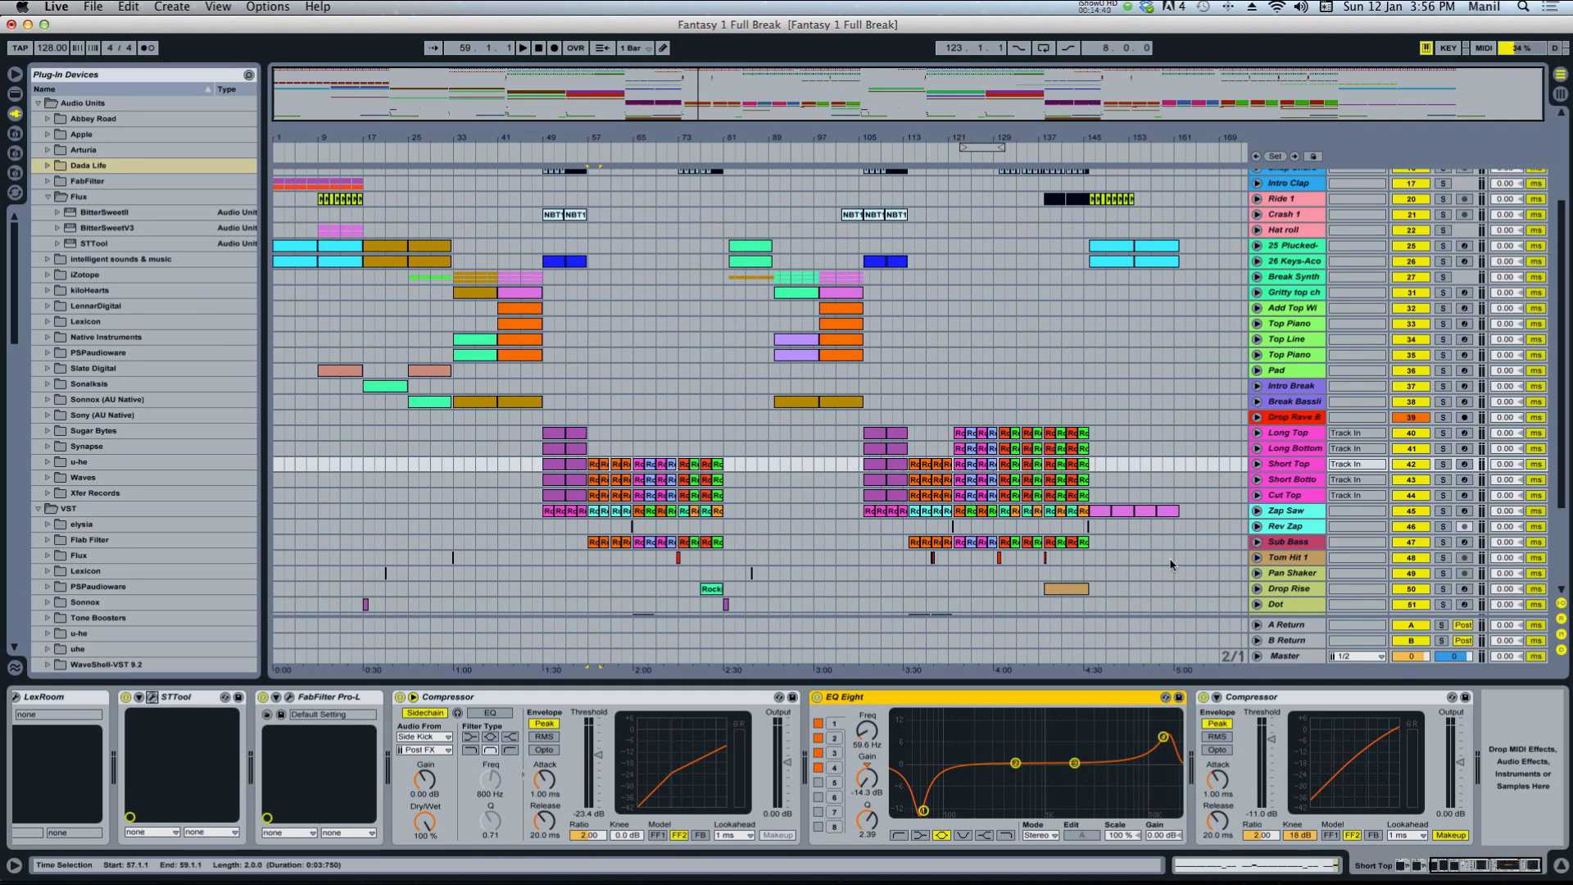
Open the Faturator plug-in on the Zap Saw track, solo the track, and play it from bar 57.
{"action": "left_click", "coordinate": [1294, 495]}
{"action": "left_click", "coordinate": [1286, 510]}
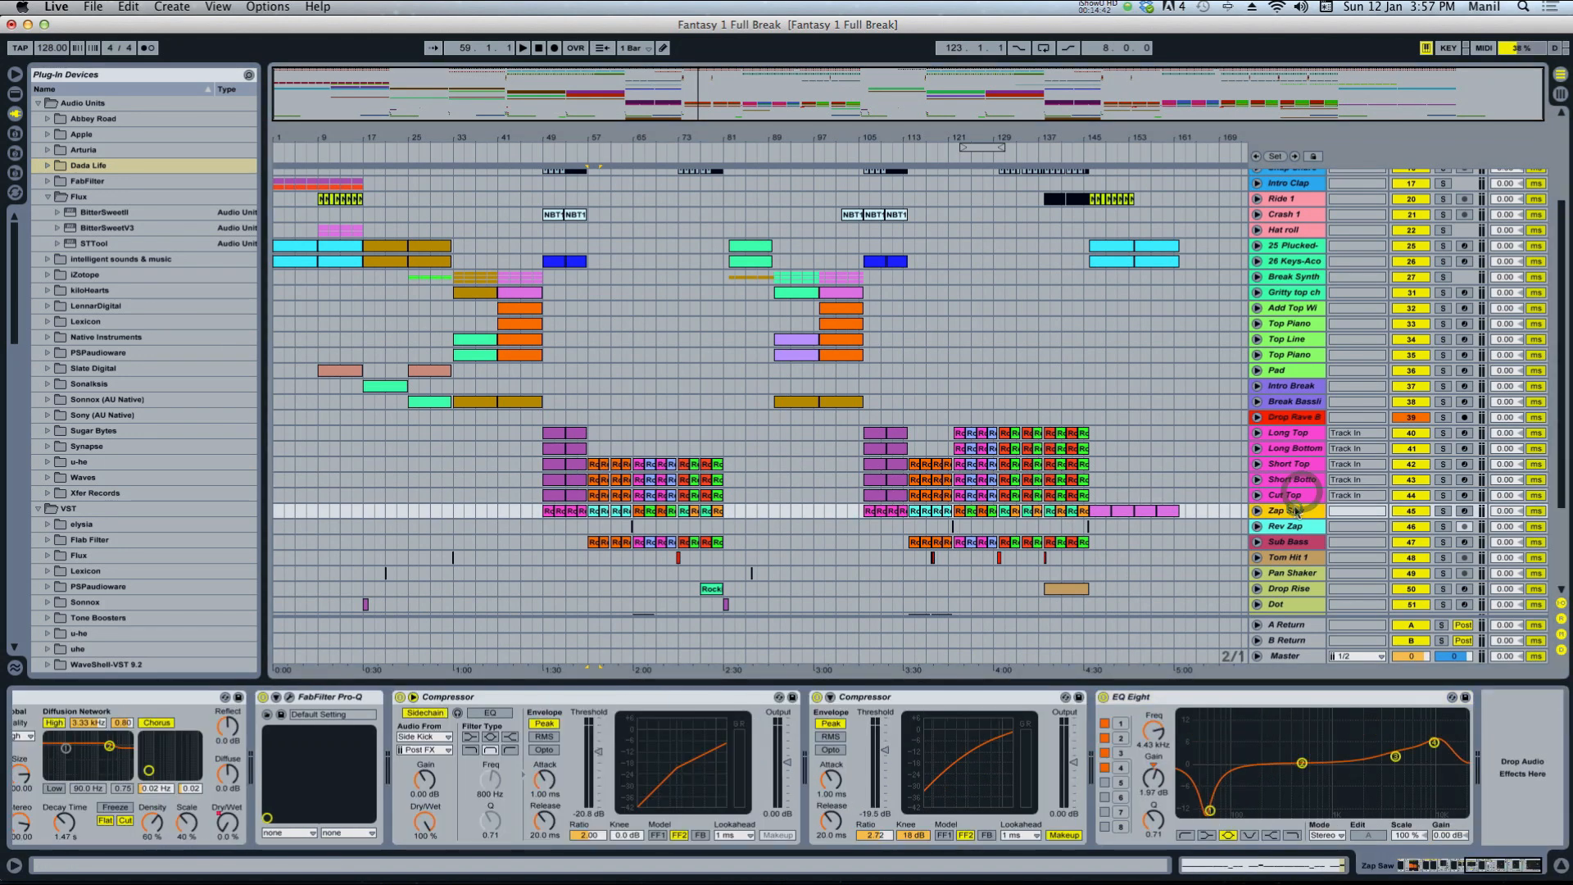
{"action": "left_click", "coordinate": [597, 697]}
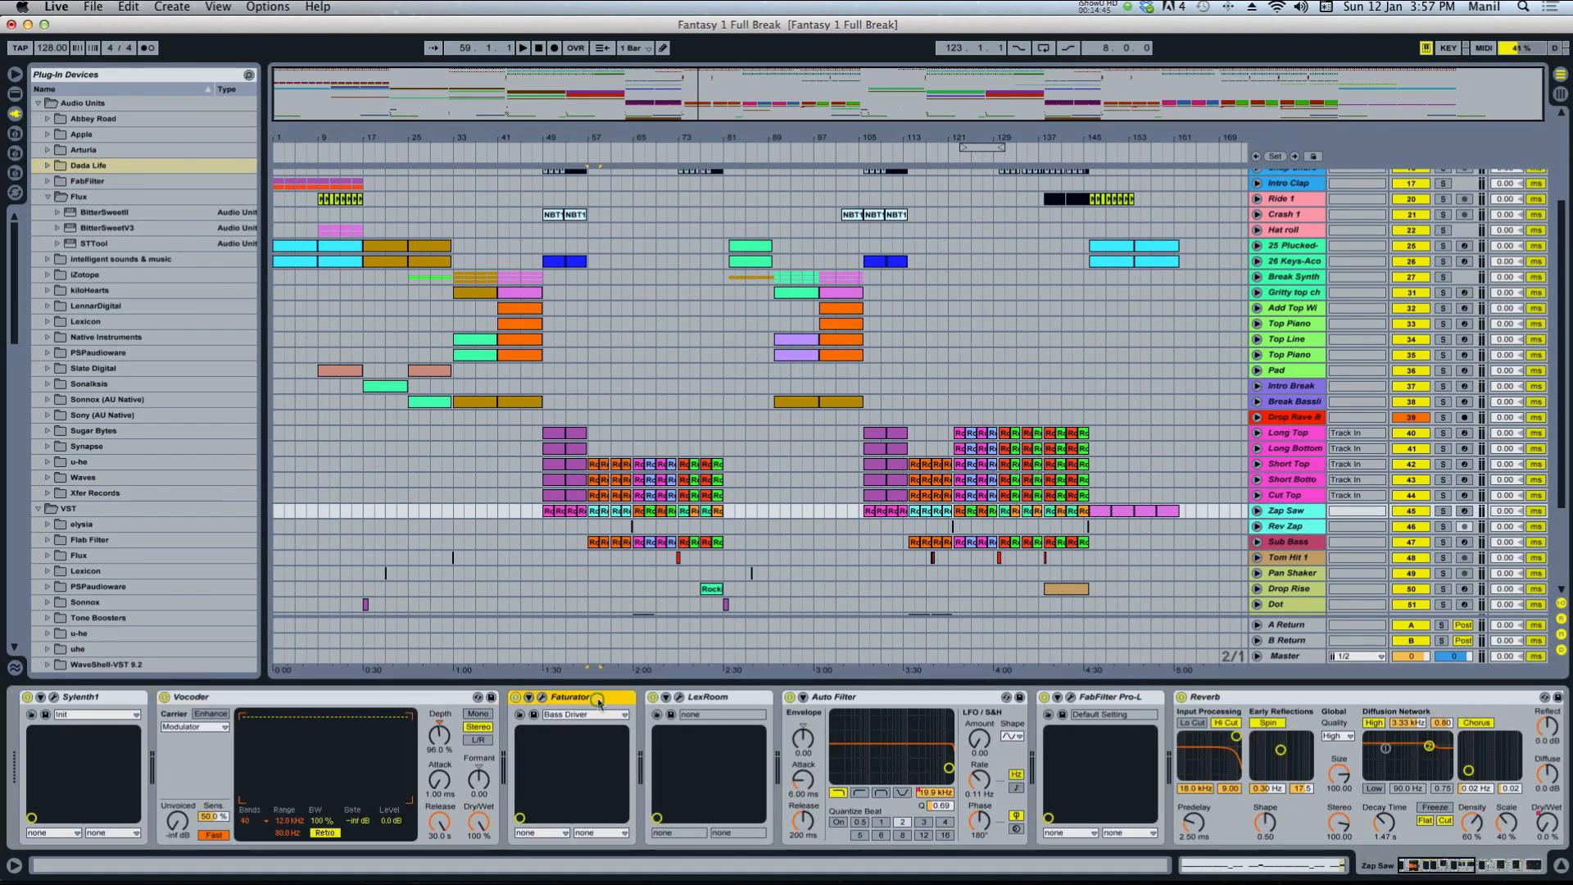
{"action": "left_click", "coordinate": [542, 697]}
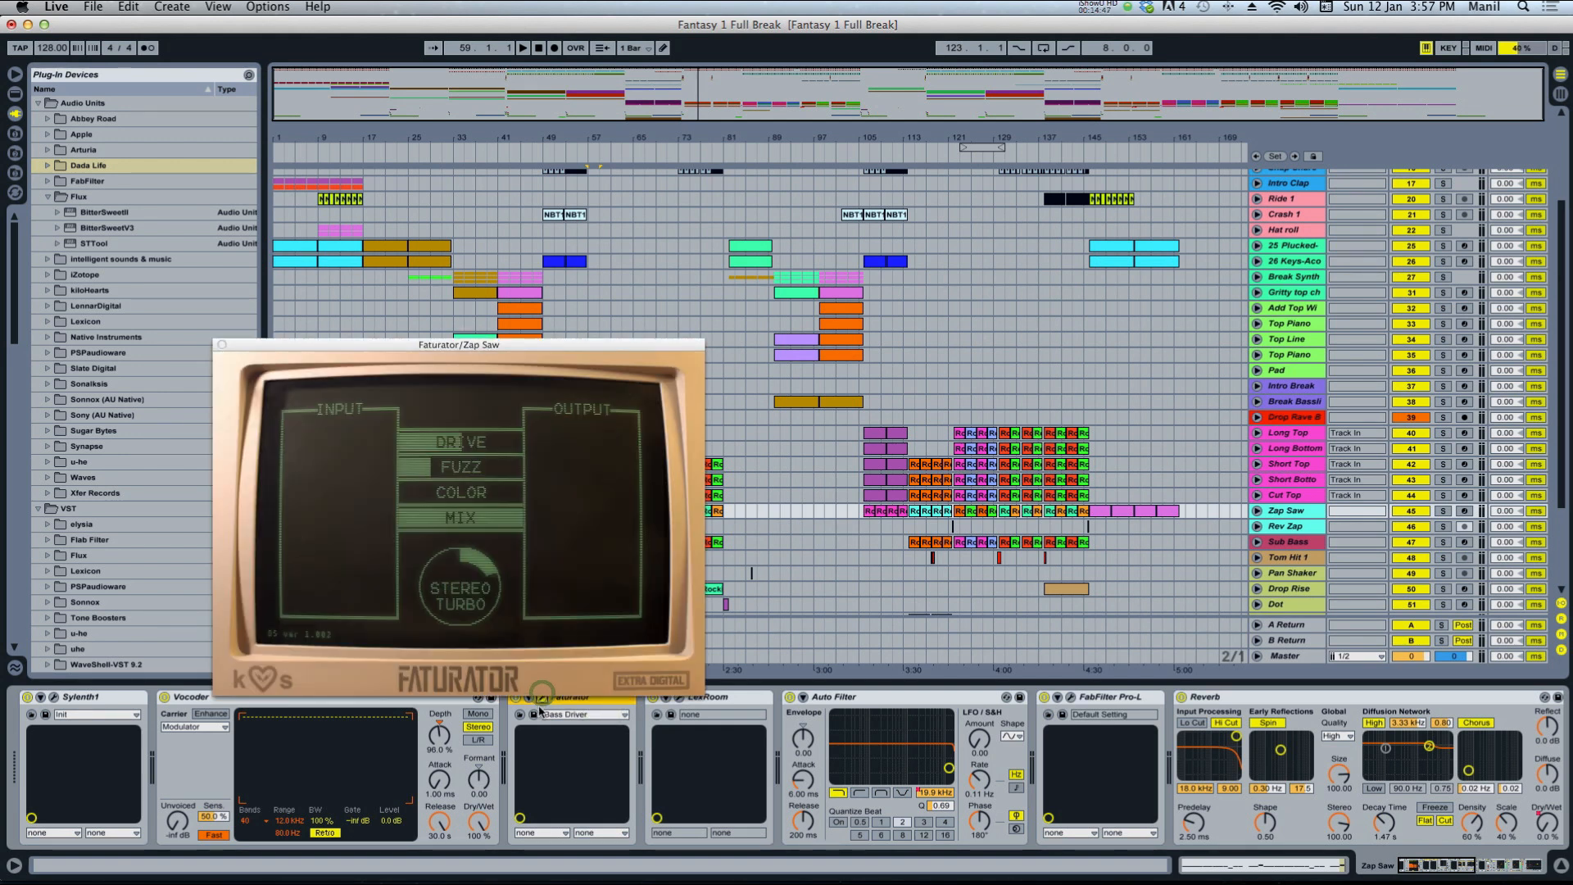
{"action": "left_click", "coordinate": [1443, 510]}
{"action": "key", "text": "space"}
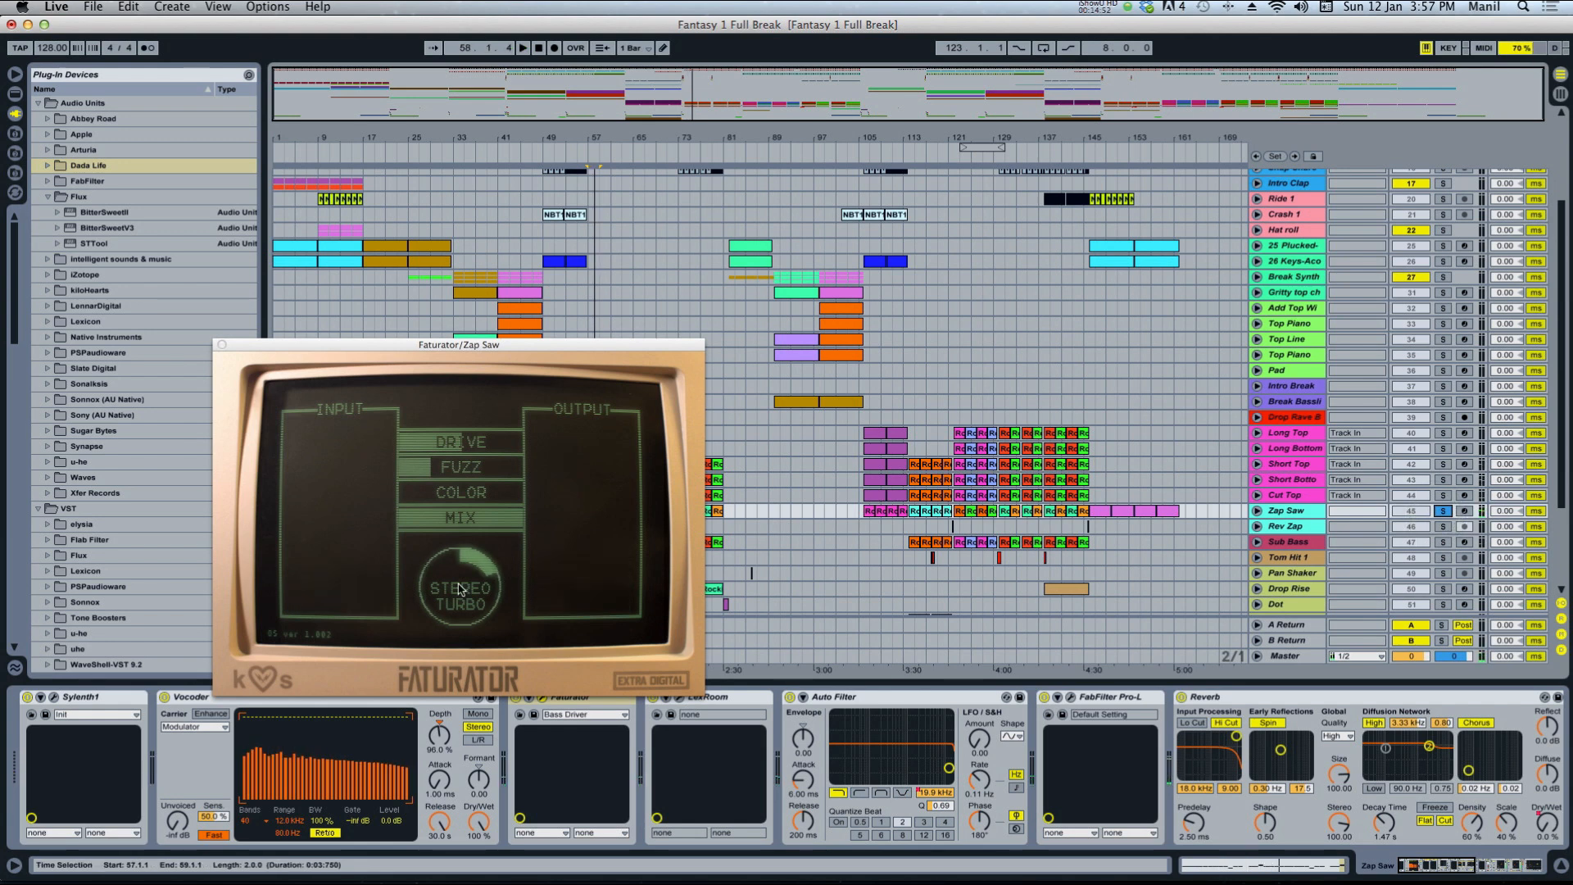
{"action": "key", "text": "space"}
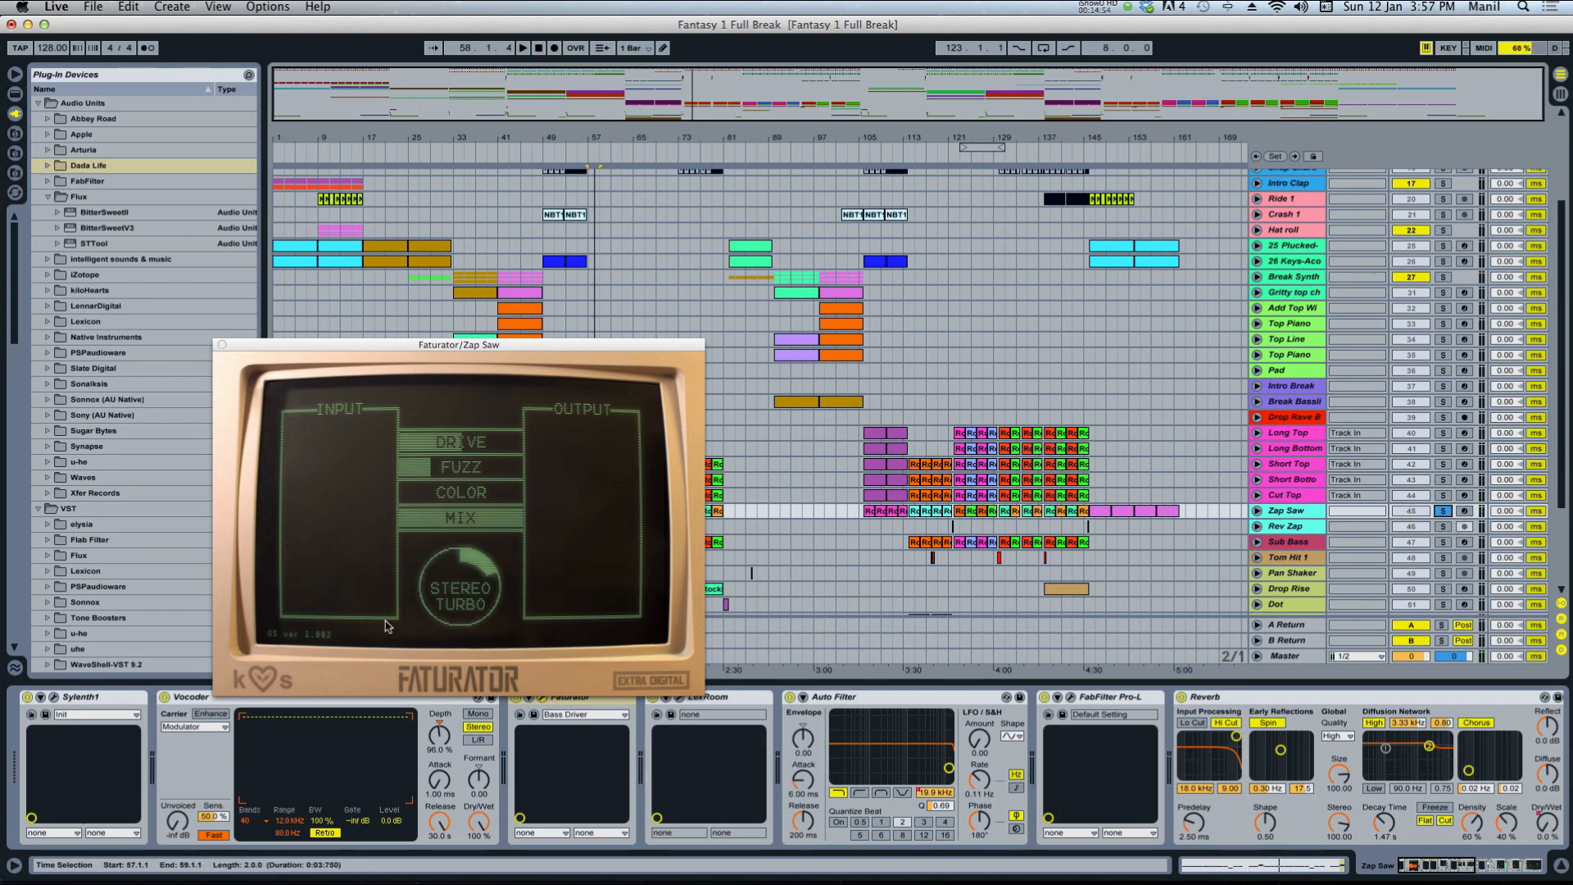
Compare the Zap Saw sound with Faturator's Stereo Turbo reset to zero and turned back up, and close the plug-in.
{"action": "double_click", "coordinate": [478, 592]}
{"action": "key", "text": "space"}
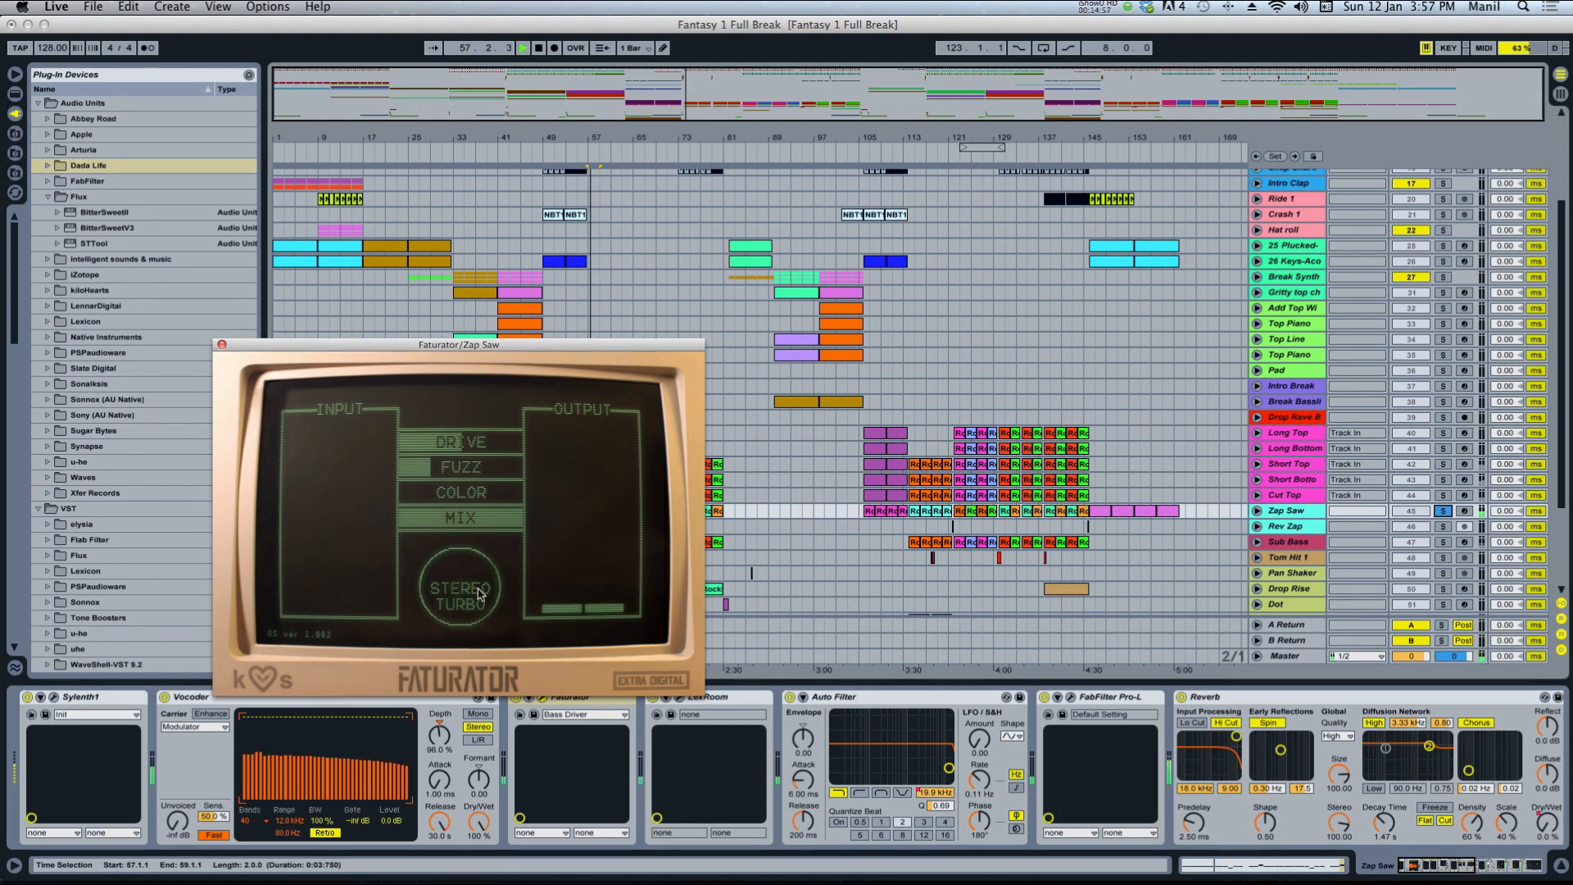
{"action": "key", "text": "space"}
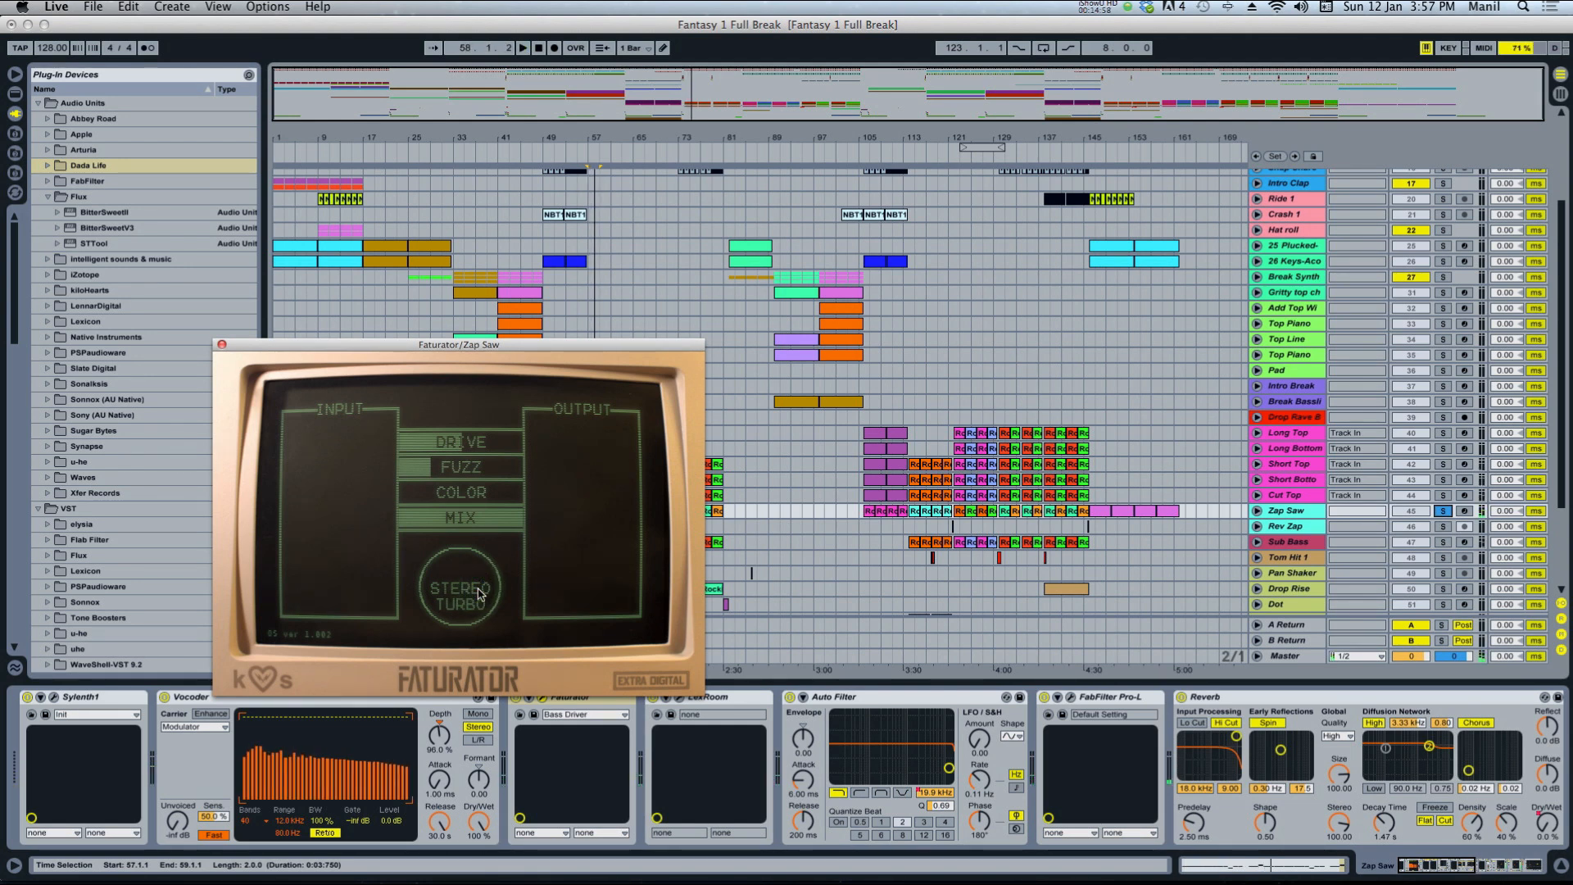
{"action": "left_click_drag", "start_coordinate": [479, 592], "coordinate": [471, 519]}
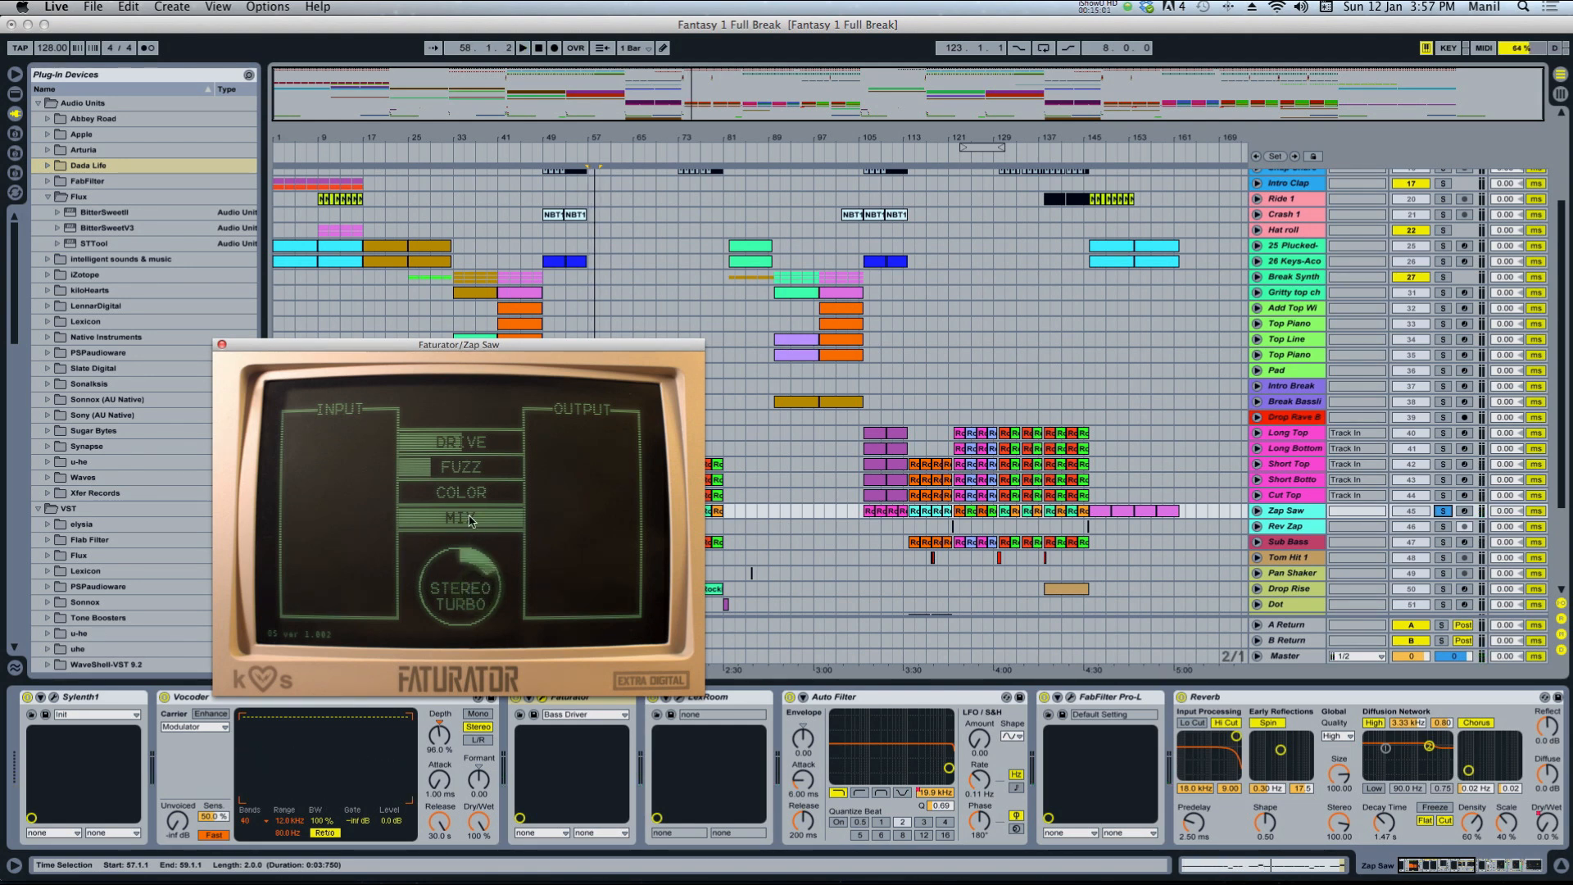
{"action": "key", "text": "space"}
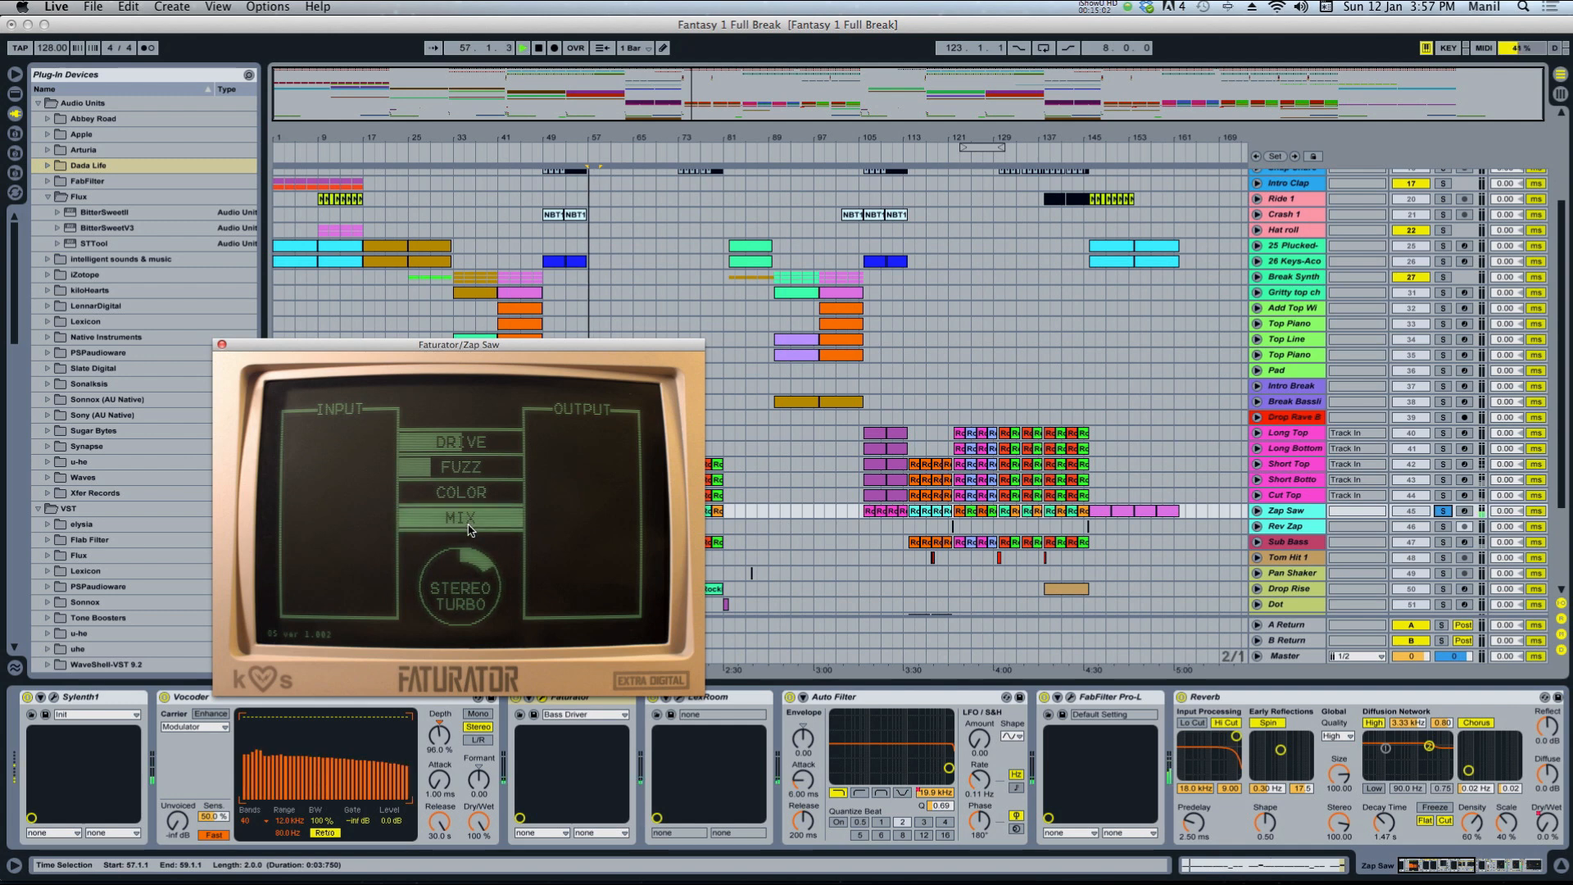
{"action": "key", "text": "space"}
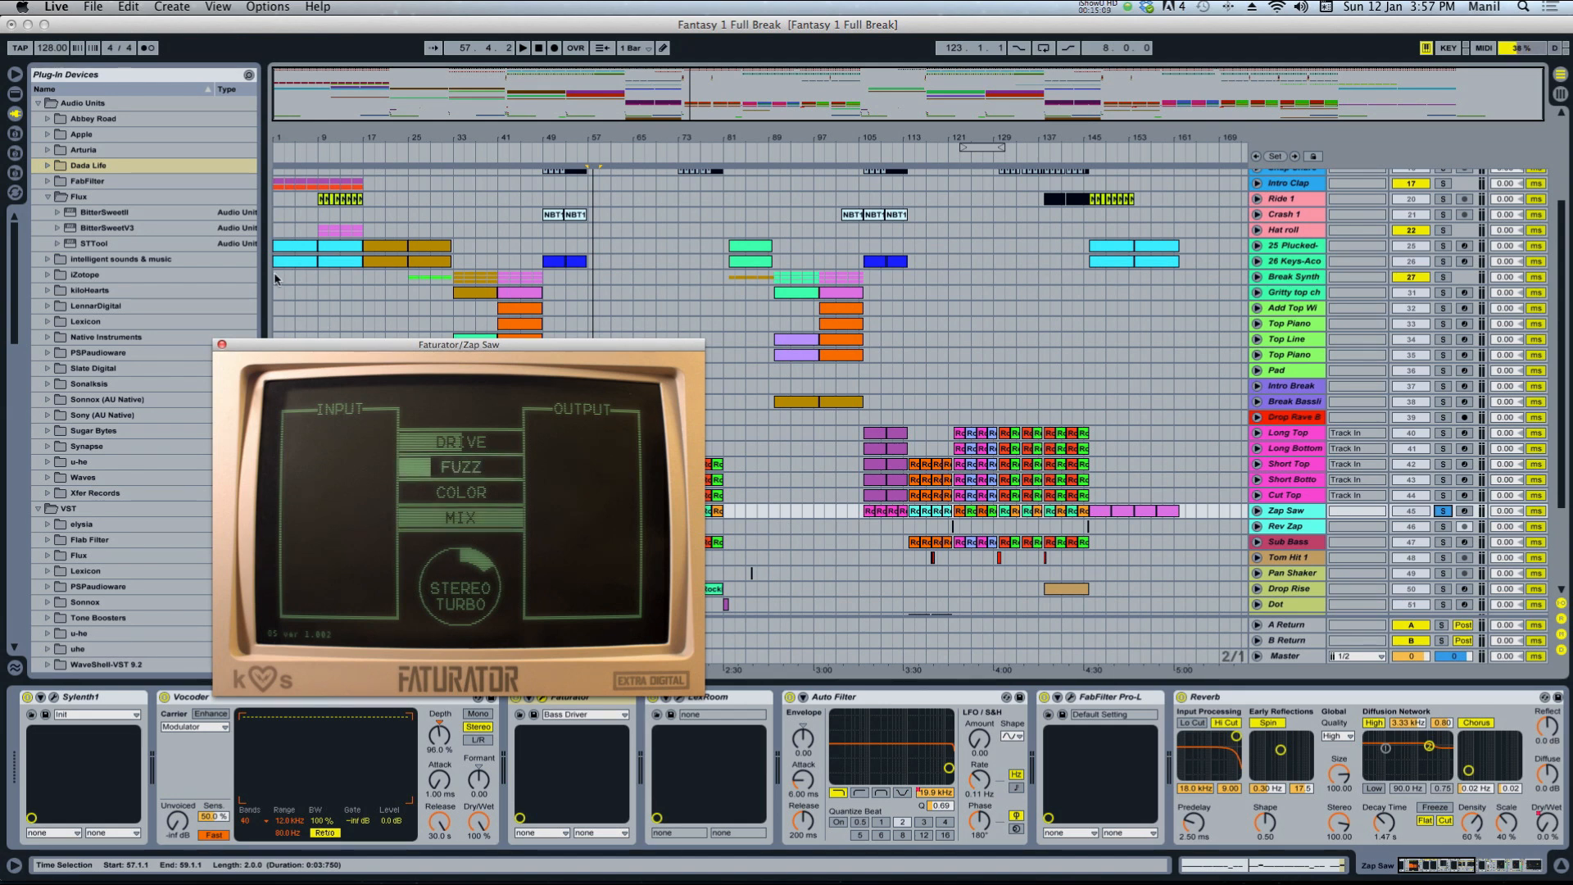
{"action": "left_click", "coordinate": [221, 344]}
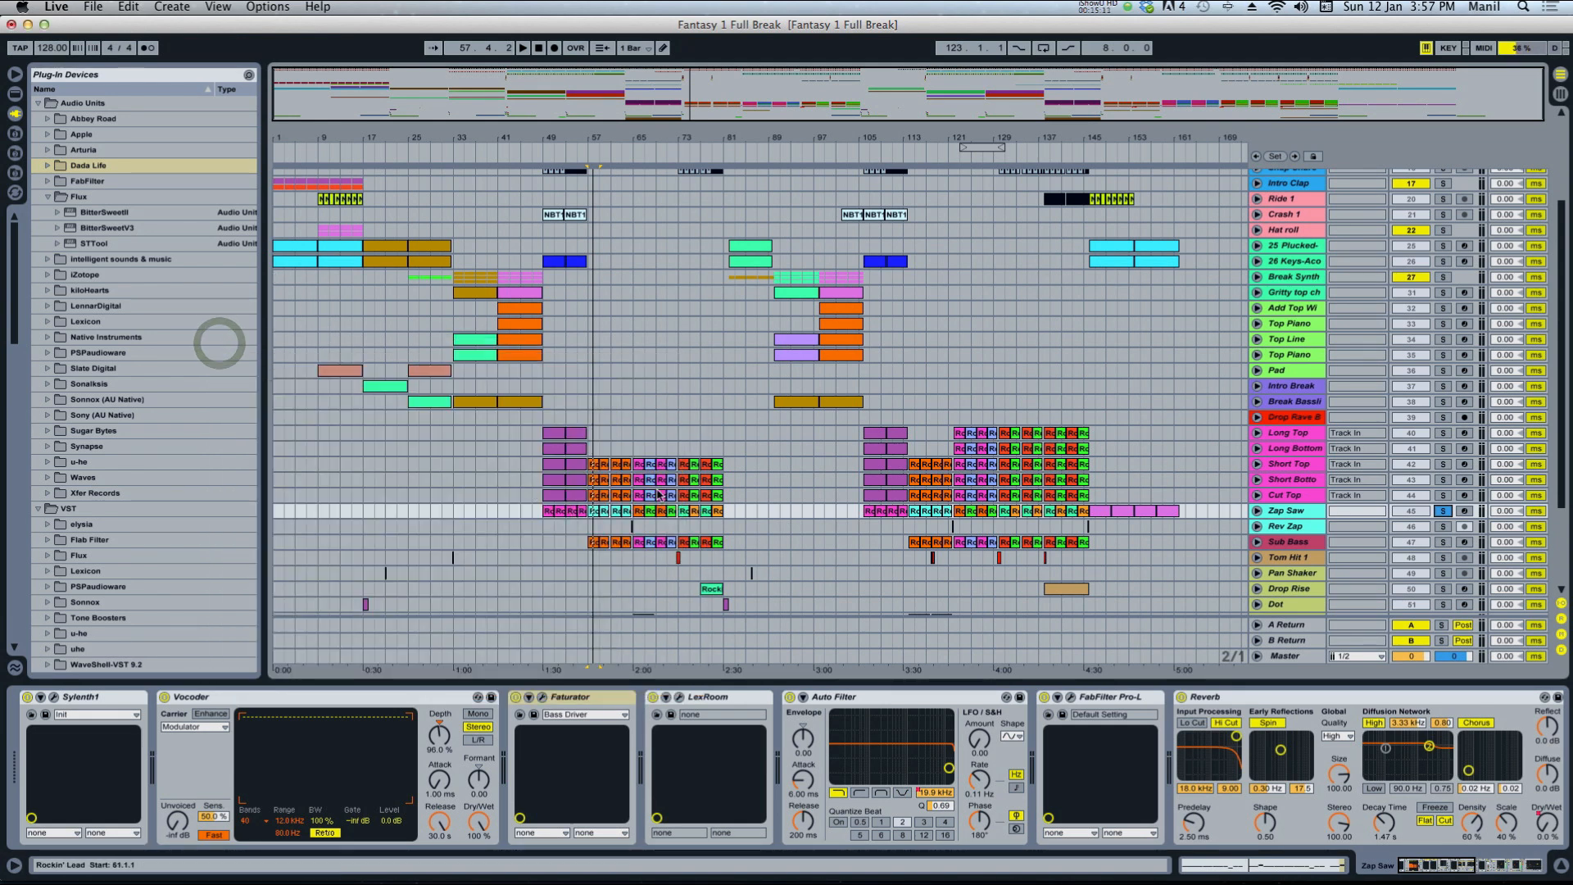
Select the first drop clip on the Sub Bass track at bar 57 and solo the track.
{"action": "scroll", "coordinate": [659, 495], "scroll_direction": "down", "scroll_amount": 5}
{"action": "left_click", "coordinate": [598, 422]}
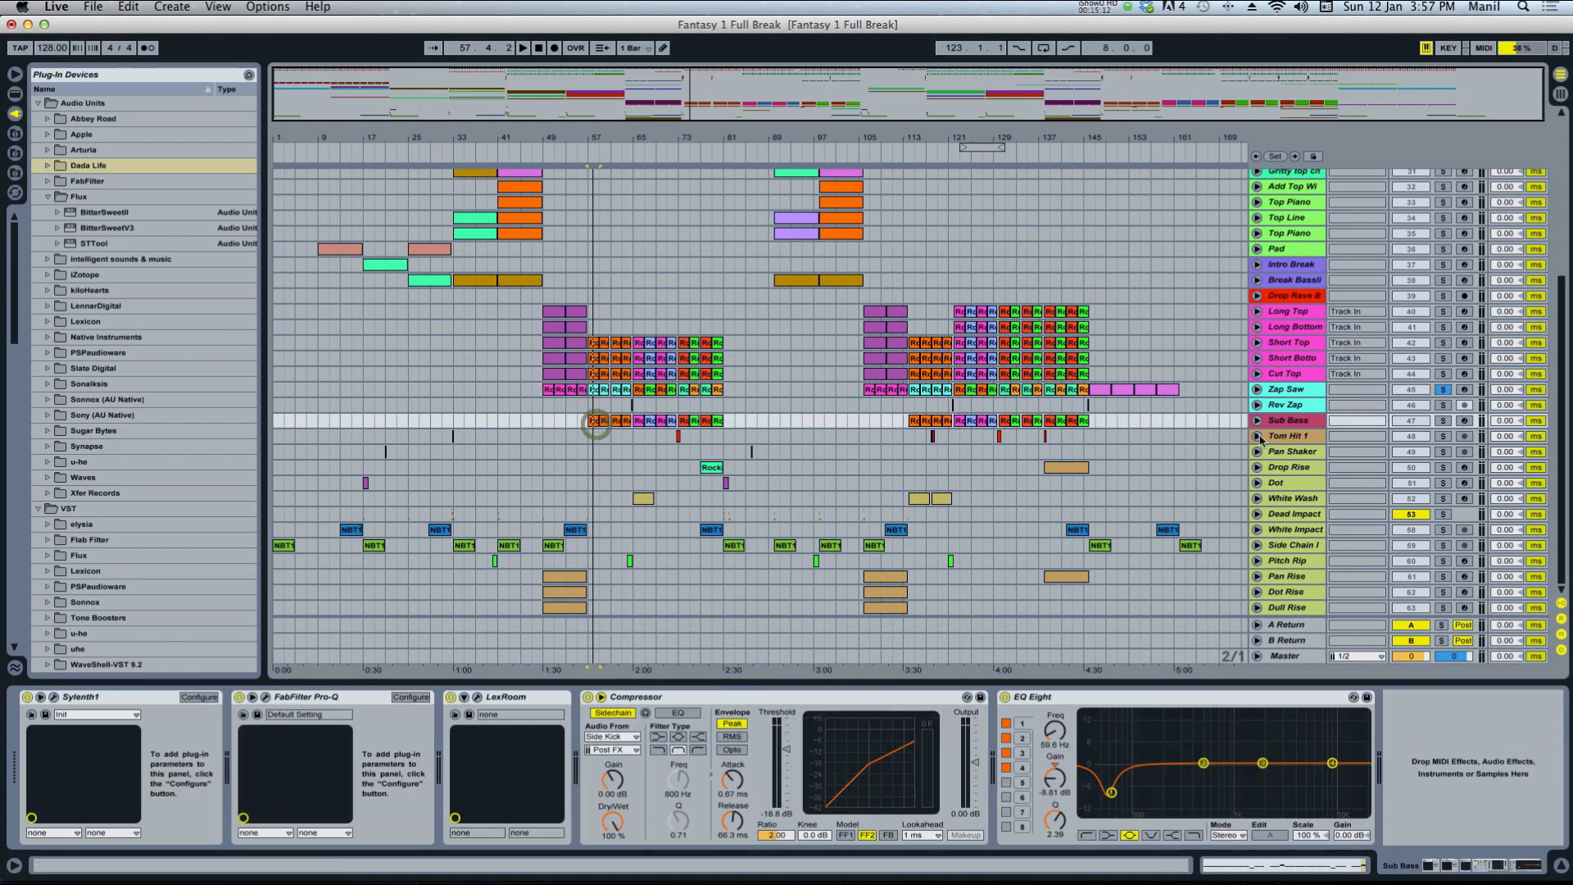
{"action": "left_click", "coordinate": [1287, 418]}
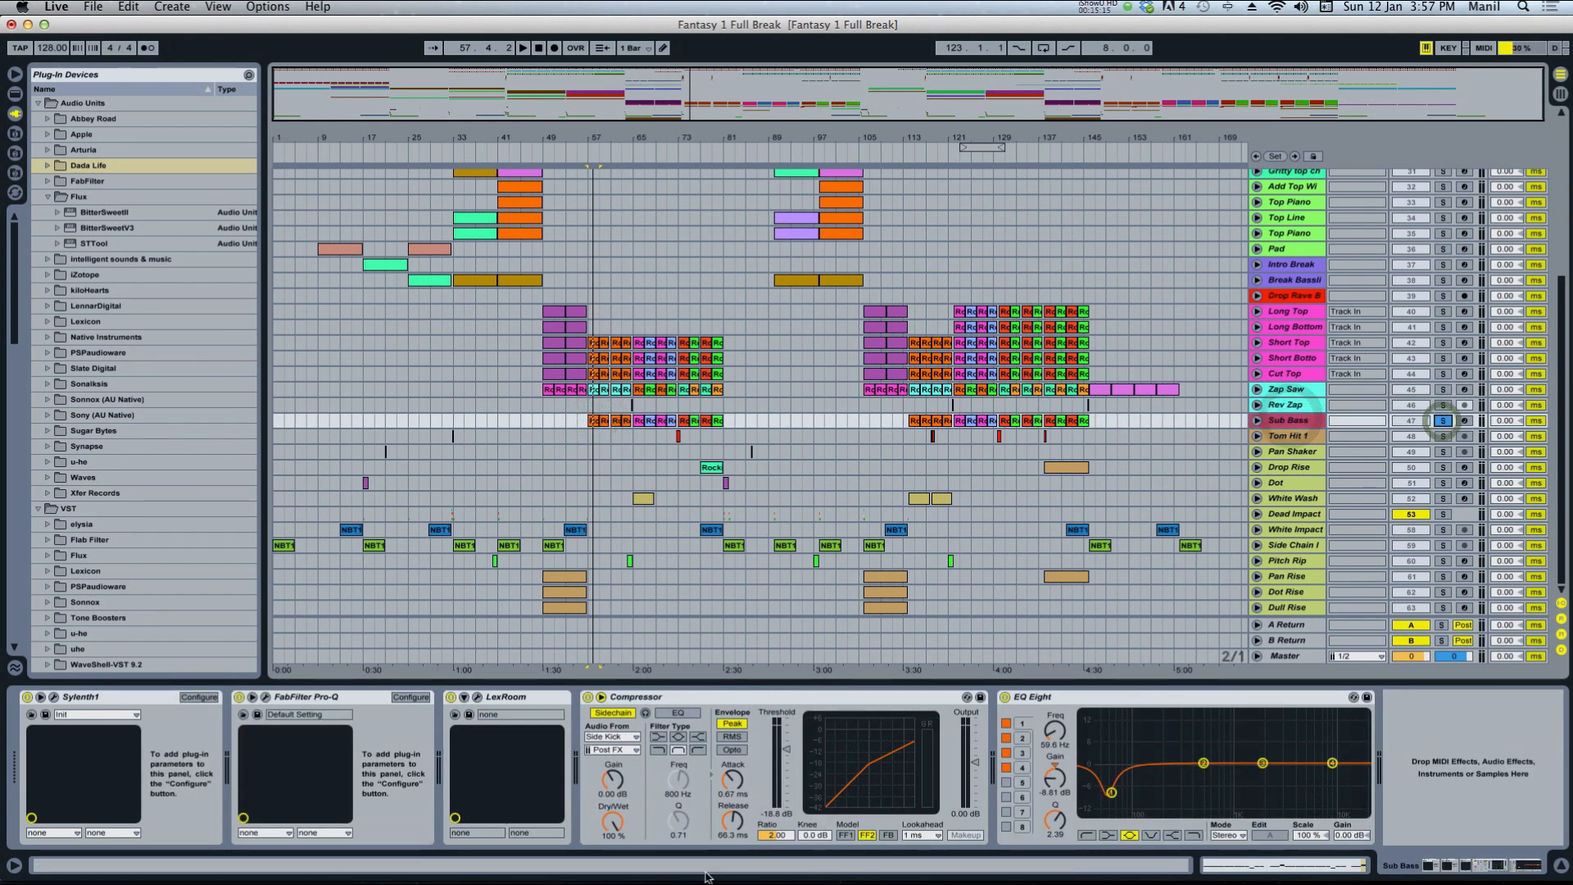
Open the FabFilter Pro-Q on the Sub Bass track, play the bass through its EQ curve, and close the plug-in.
{"action": "left_click", "coordinate": [264, 696]}
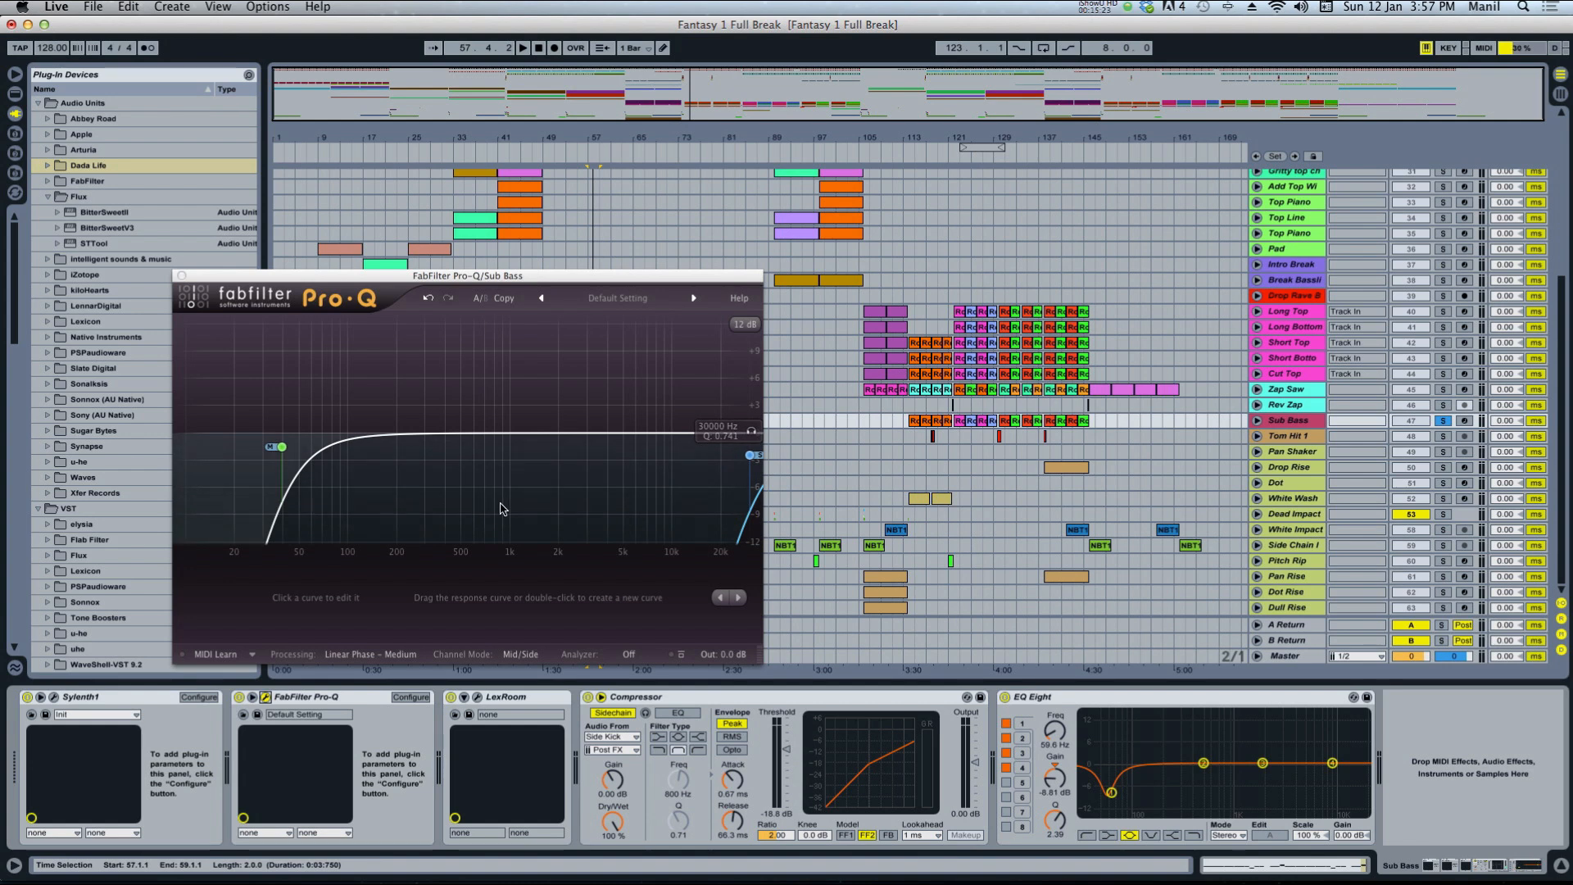
{"action": "key", "text": "space"}
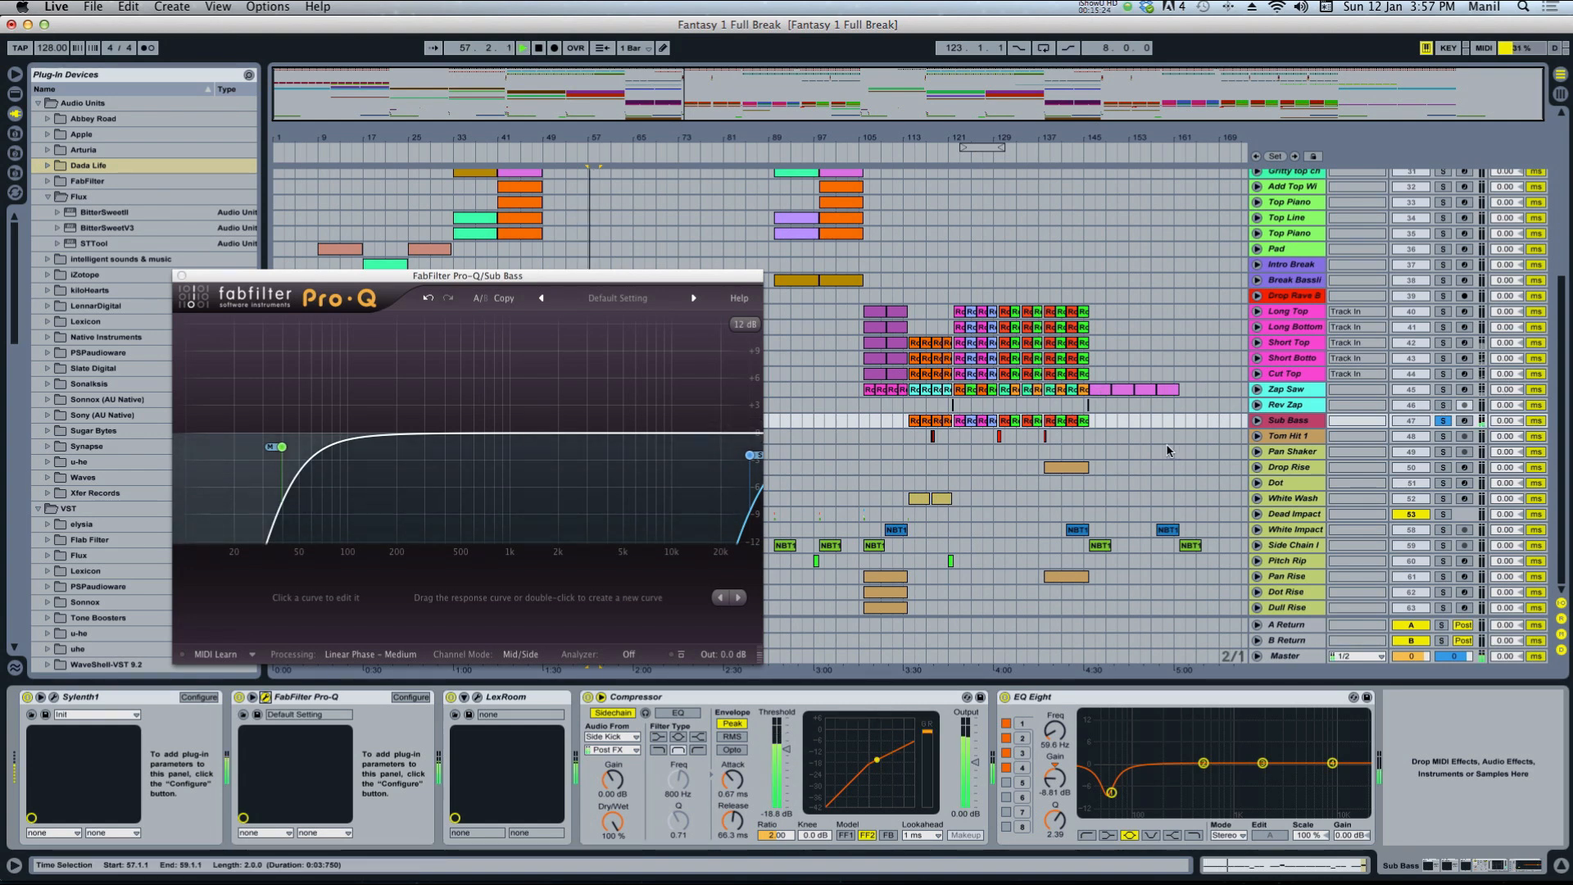
{"action": "key", "text": "space"}
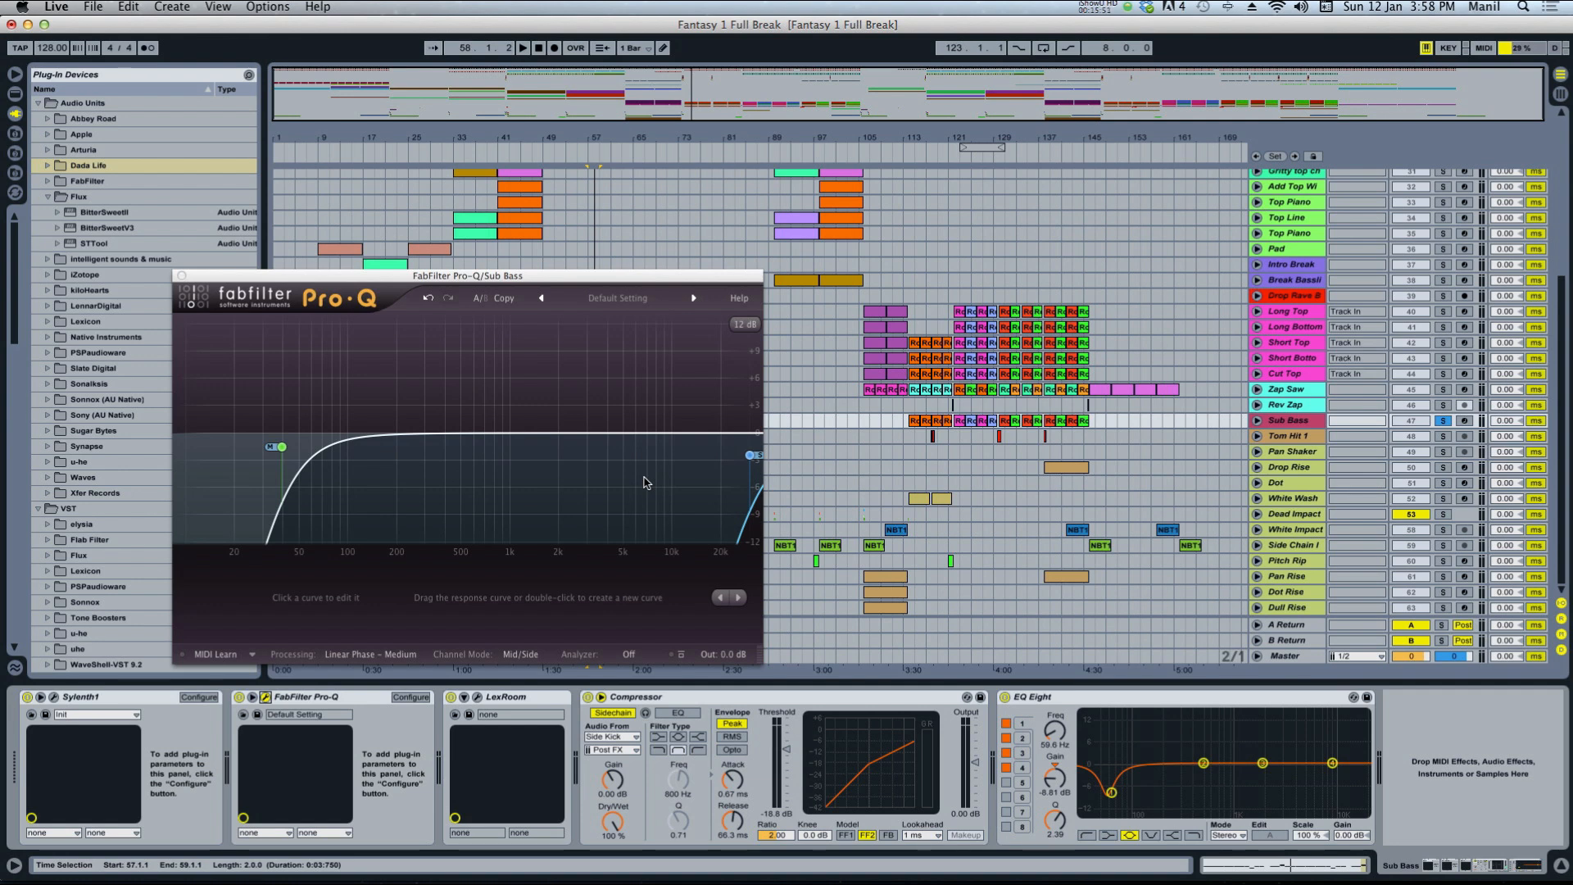
{"action": "left_click", "coordinate": [182, 276]}
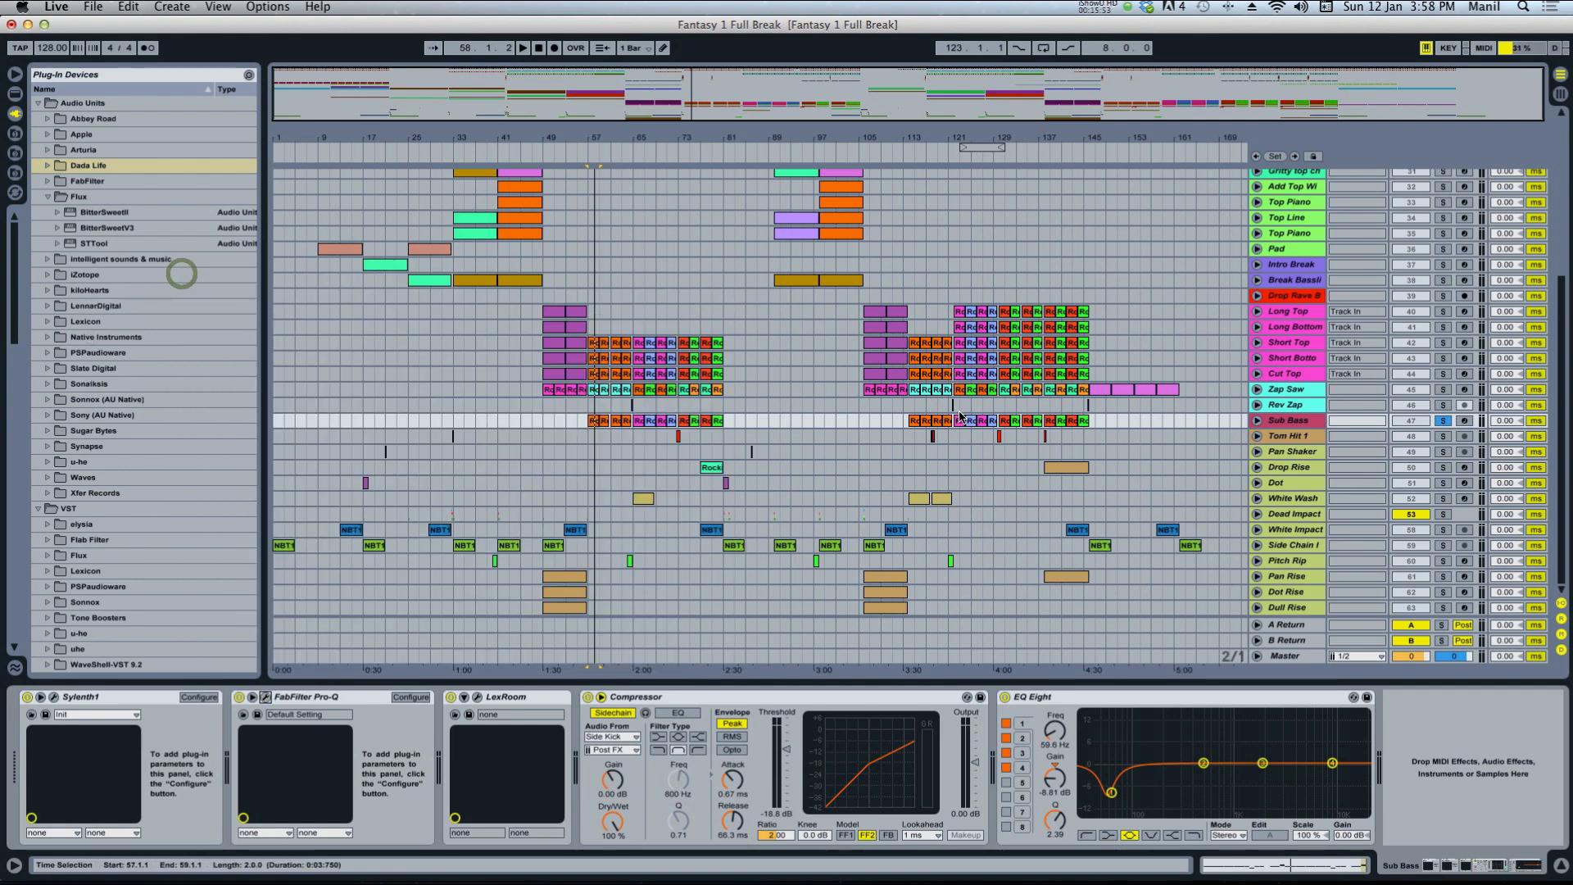
Show the Master track's effect chain with the insert marker at bar 57, and open its FabFilter Pro-Q.
{"action": "scroll", "coordinate": [834, 527], "scroll_direction": "up", "scroll_amount": 5}
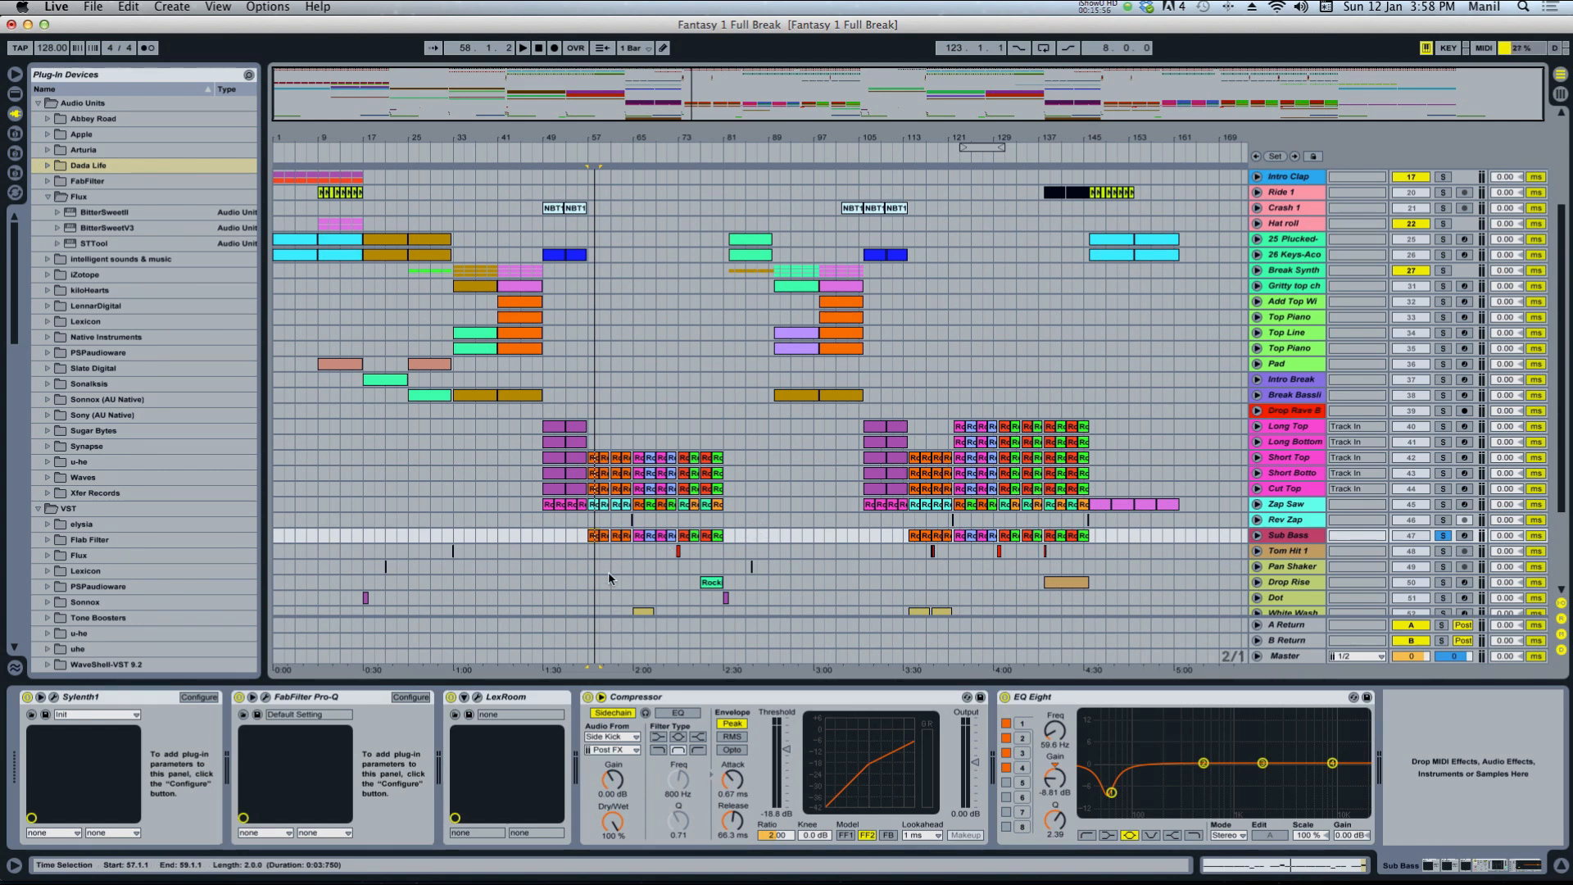
{"action": "left_click", "coordinate": [1284, 656]}
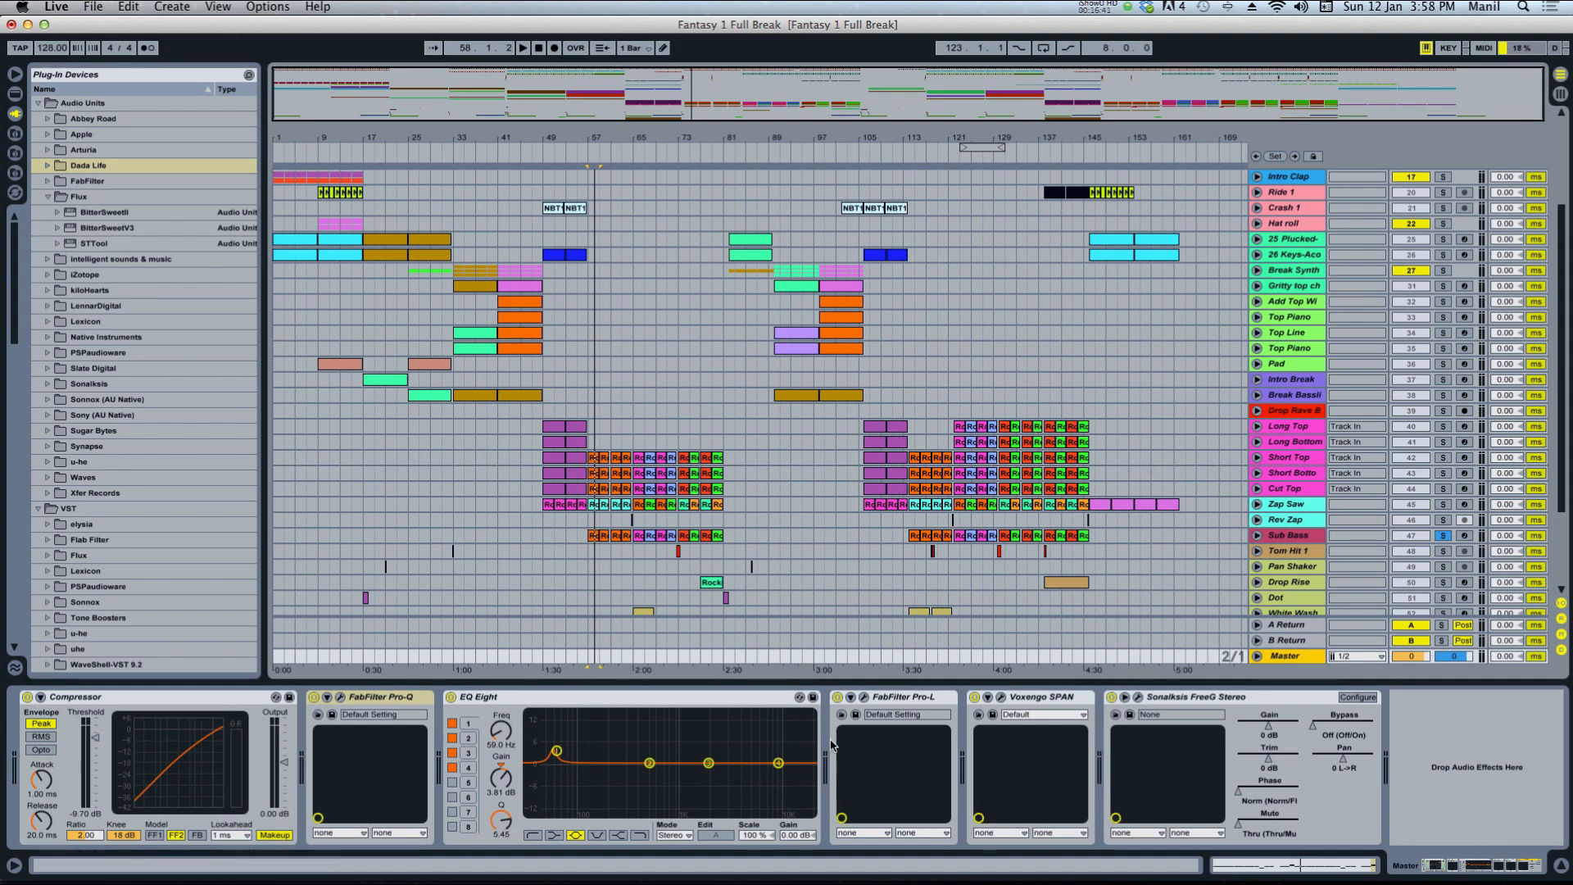
{"action": "left_click", "coordinate": [587, 658]}
{"action": "left_click", "coordinate": [96, 696]}
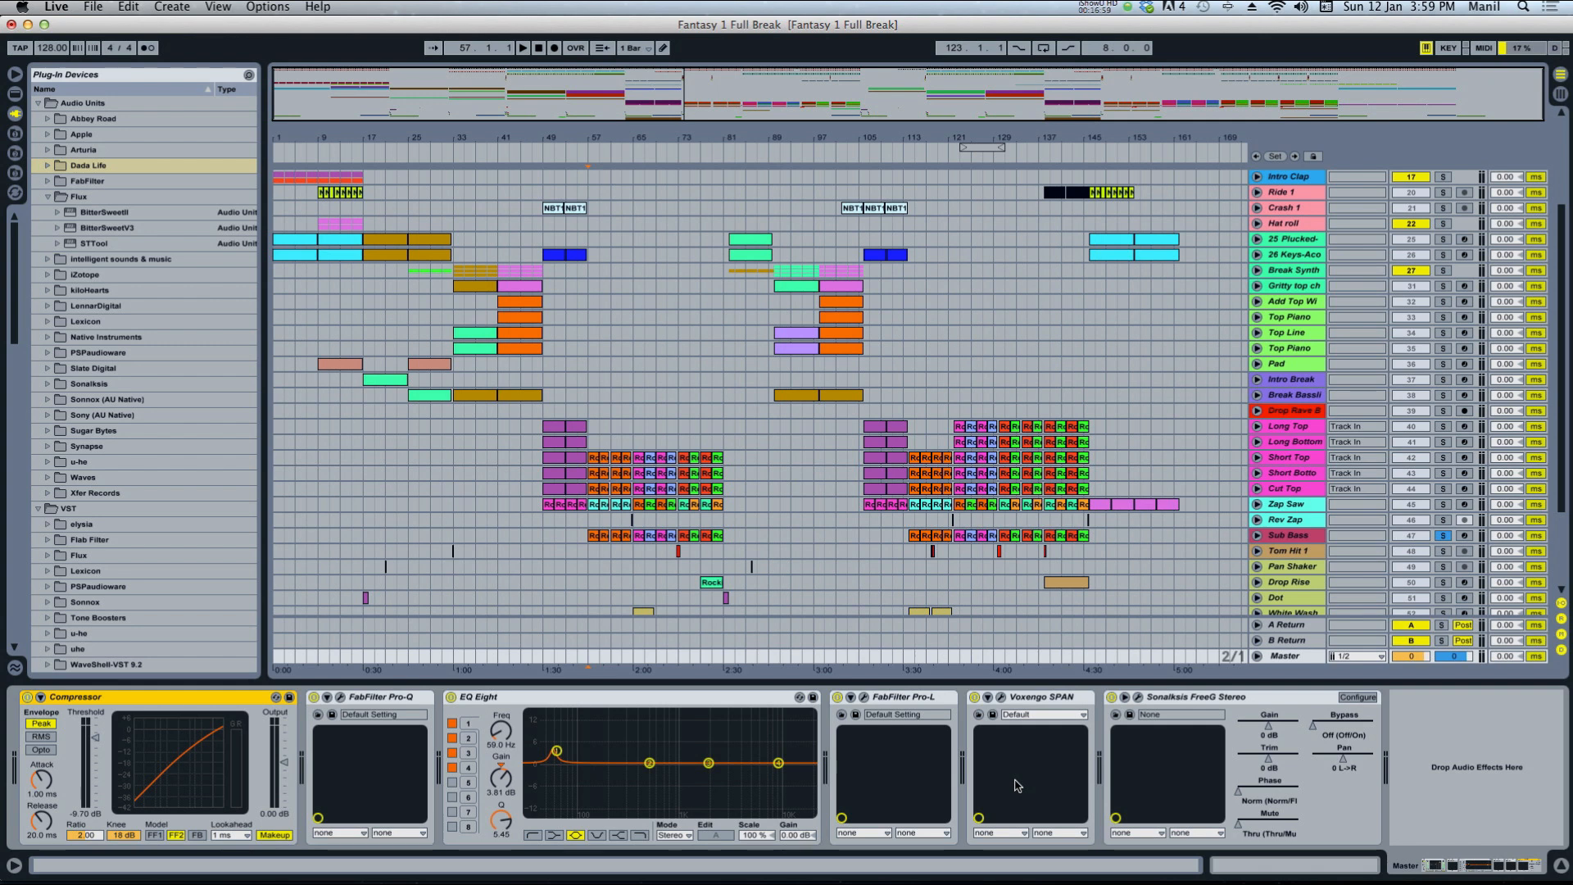
{"action": "left_click", "coordinate": [339, 697]}
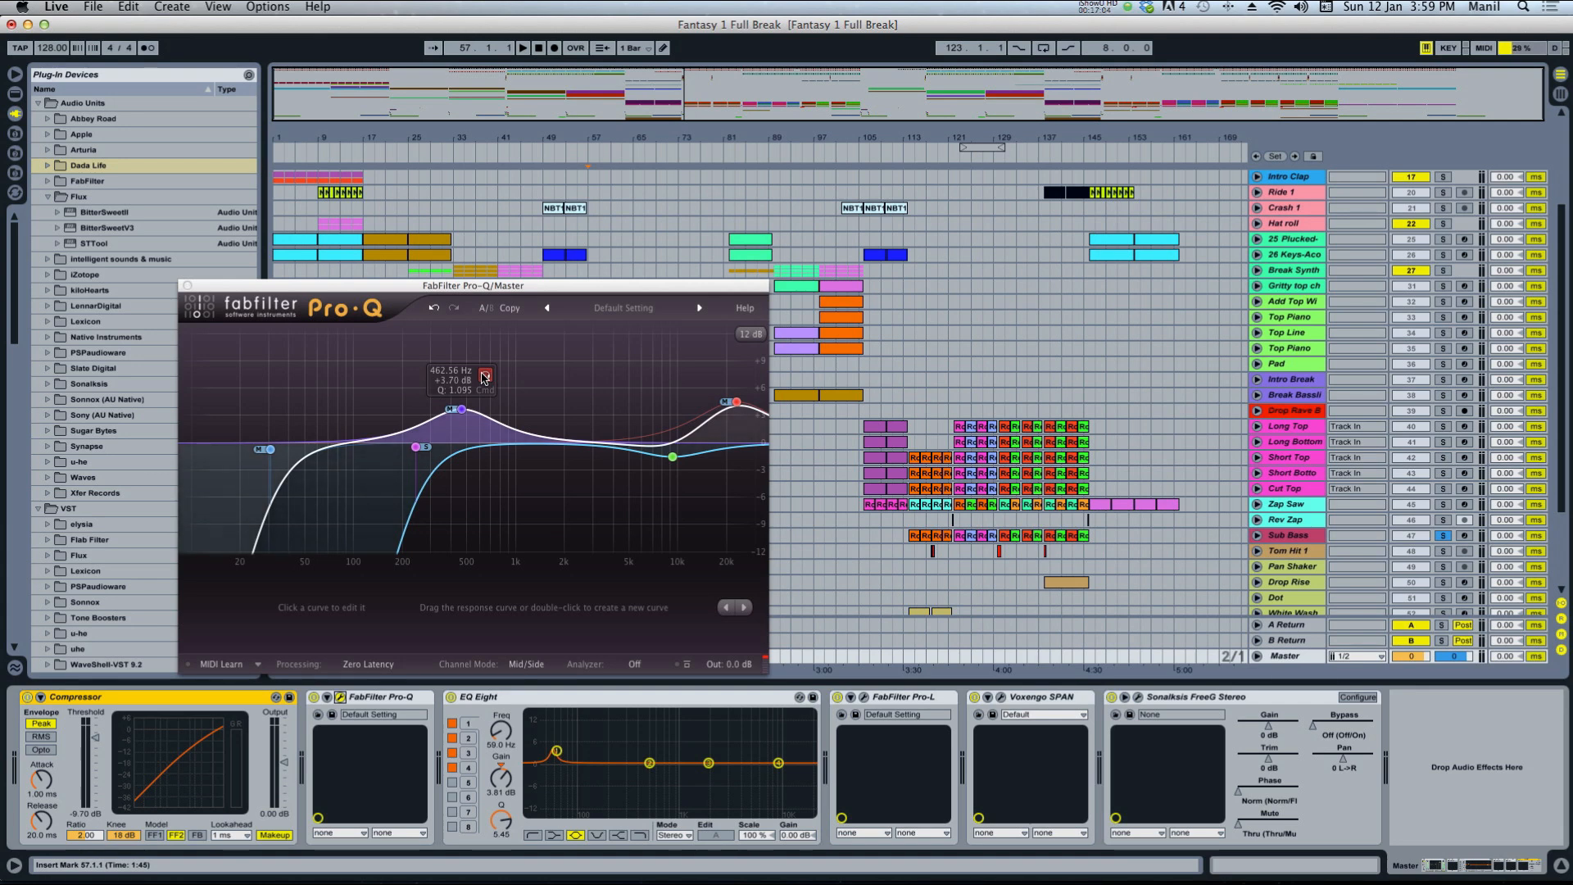
Audition the Master Pro-Q's 30.612 Hz low-cut band on its own, turning off the Sub Bass solo to hear it on the full mix.
{"action": "left_click", "coordinate": [295, 425]}
{"action": "key", "text": "space"}
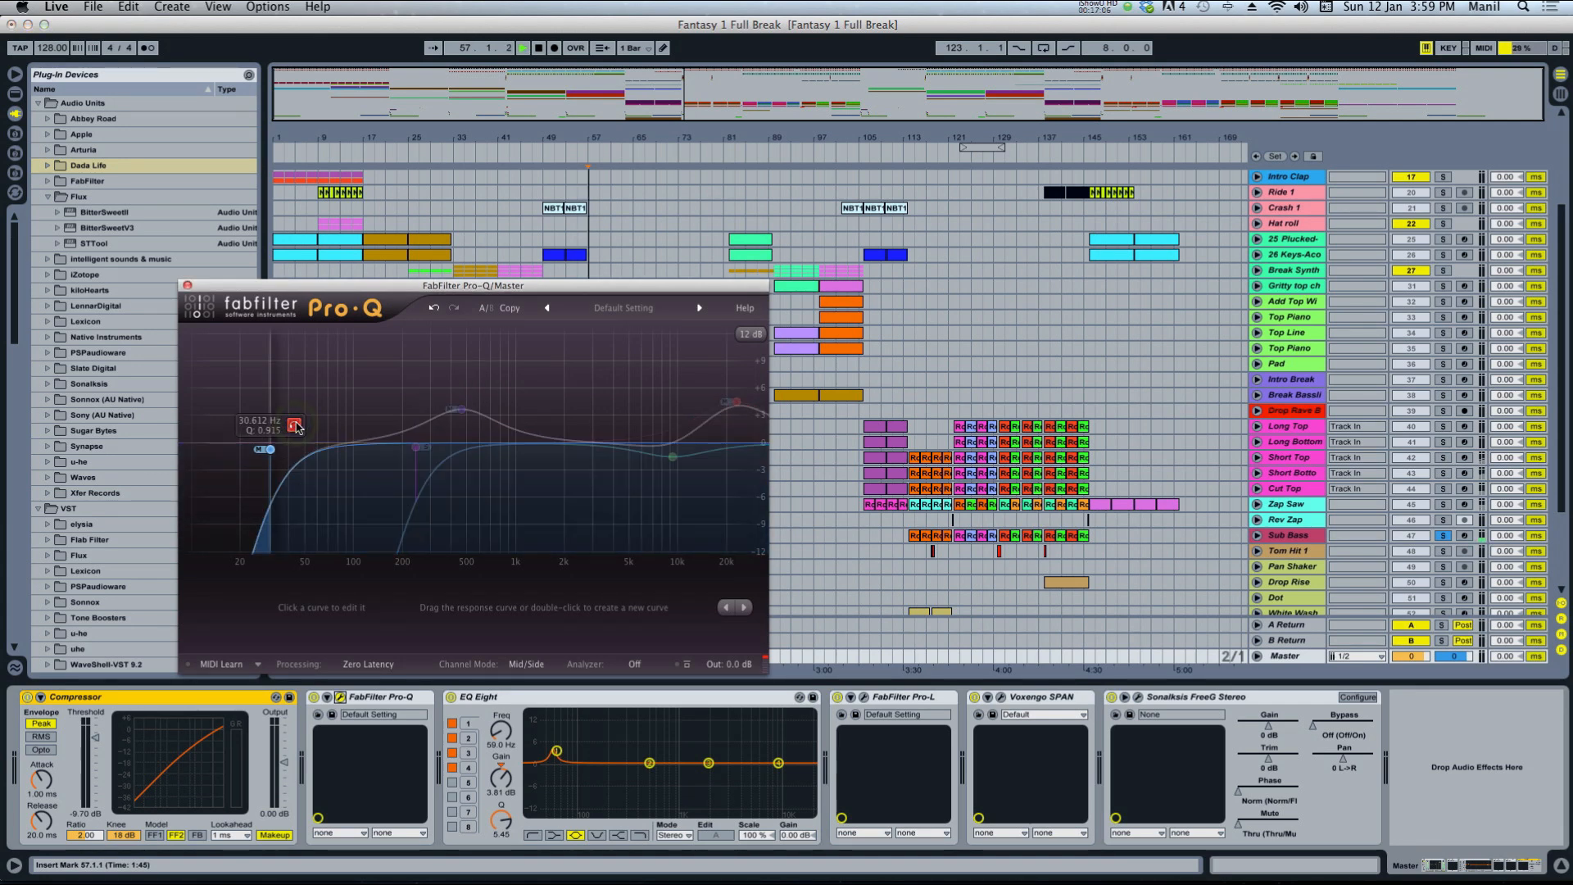
{"action": "key", "text": "space"}
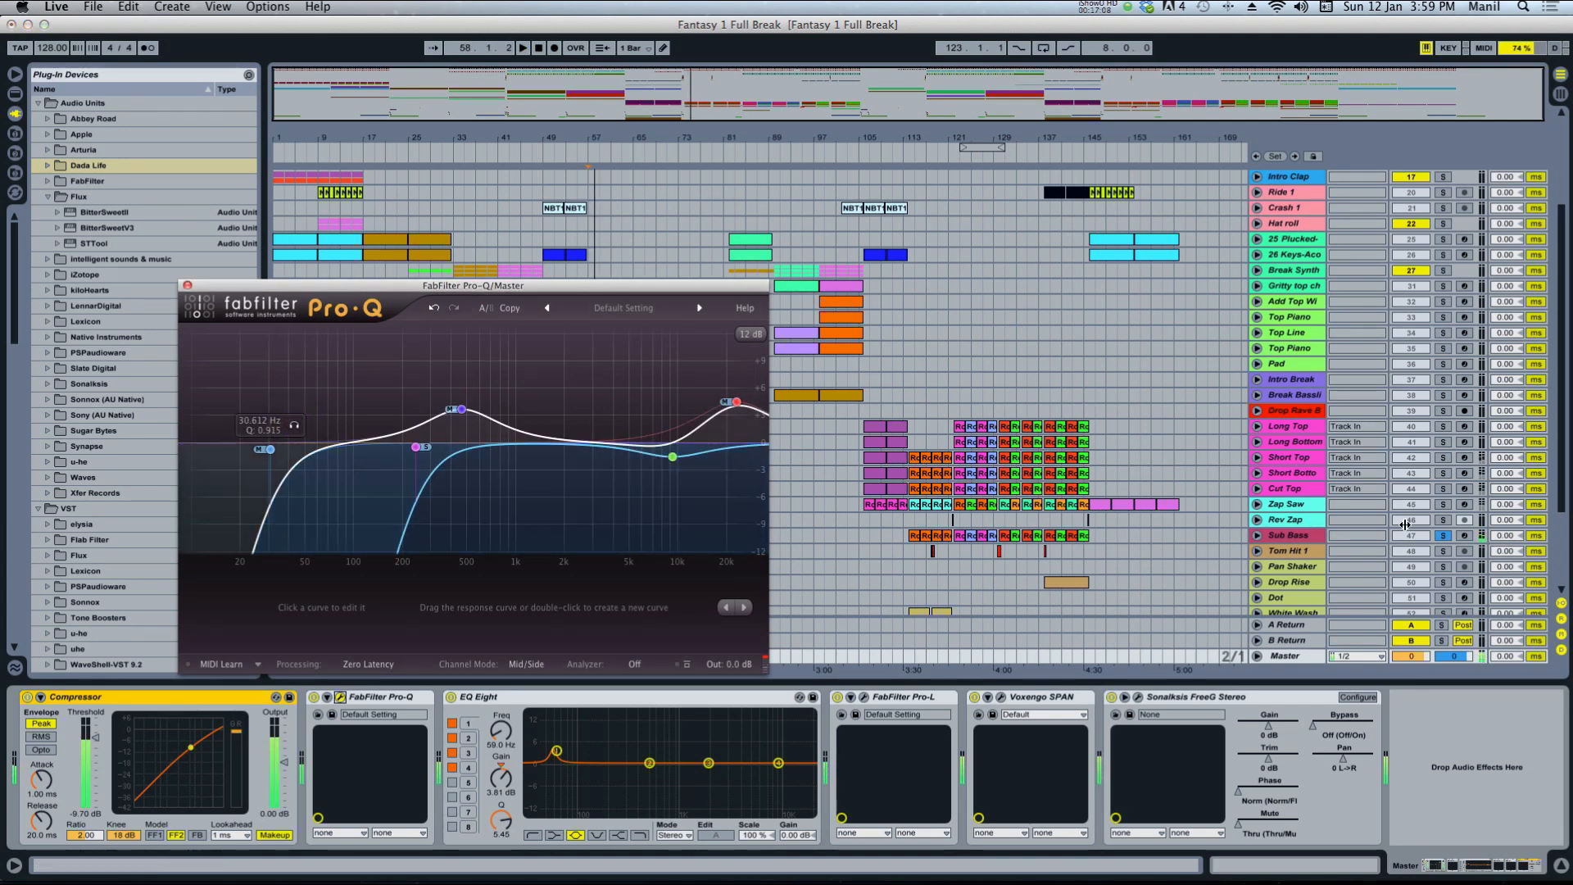
{"action": "left_click", "coordinate": [1442, 535]}
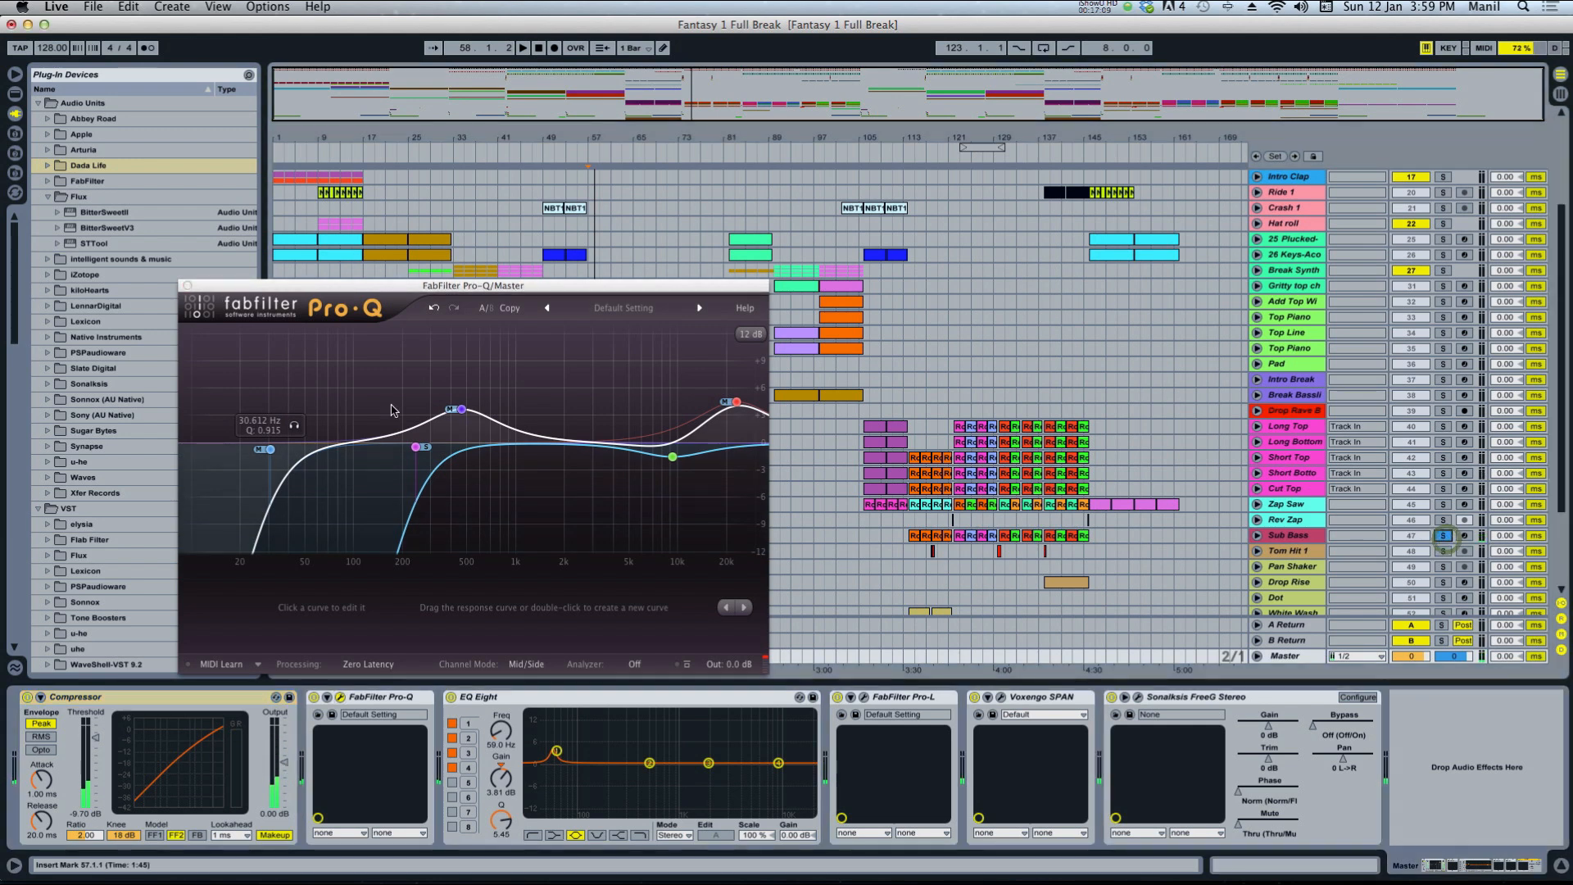
{"action": "left_click", "coordinate": [295, 425]}
{"action": "key", "text": "space"}
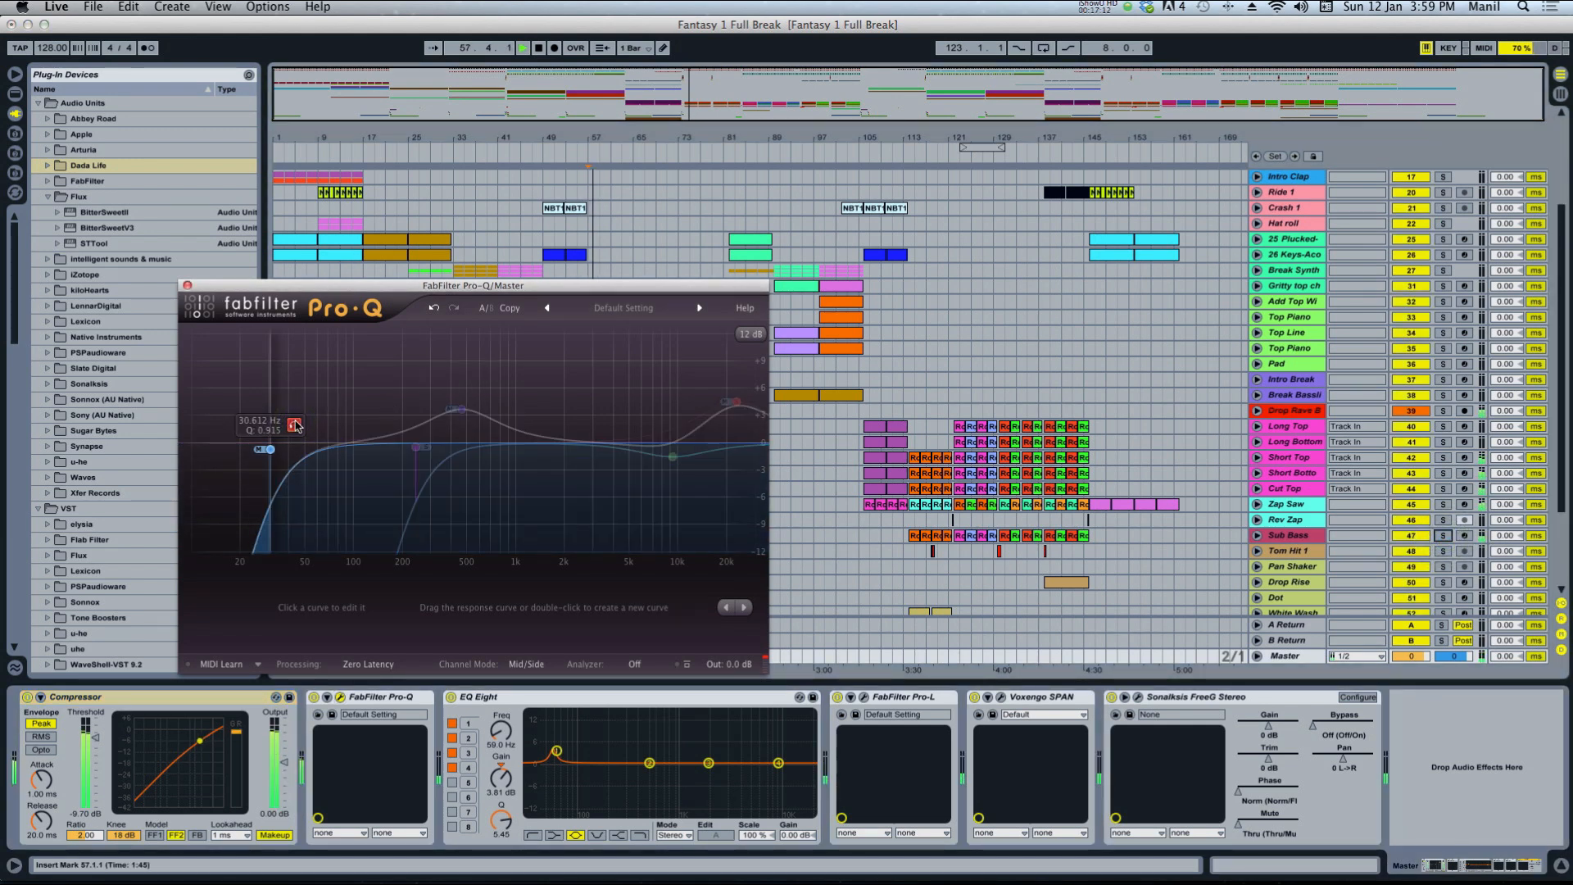
{"action": "key", "text": "space"}
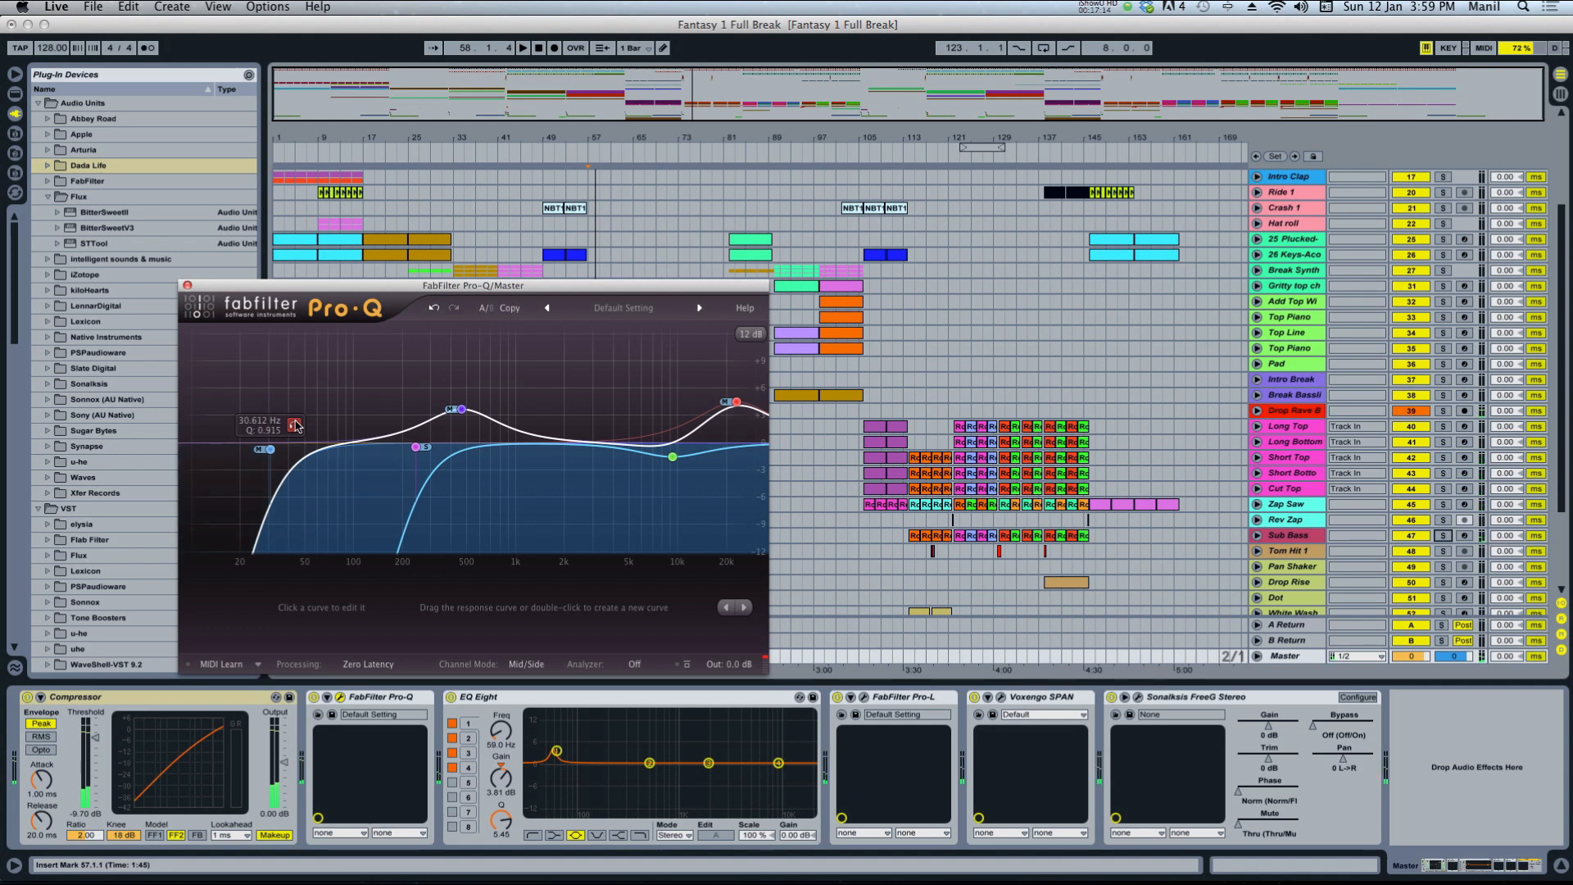
Audition the Master Pro-Q's 462.56 Hz boost and its 240.85 Hz low-cut band, each on its own, from bar 57.
{"action": "left_click", "coordinate": [487, 378]}
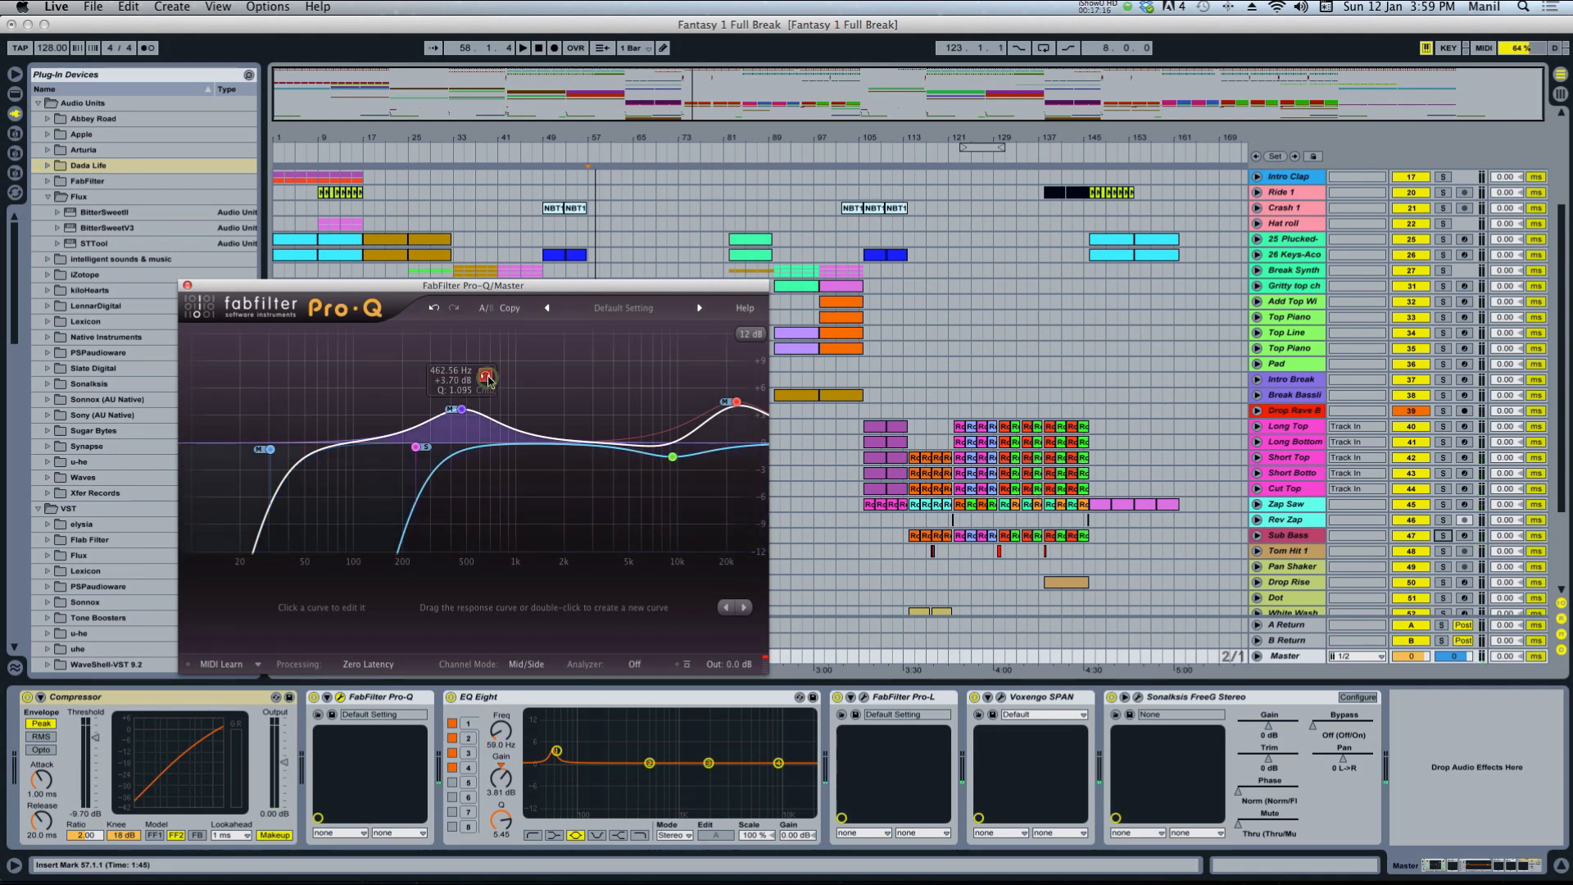
{"action": "key", "text": "space"}
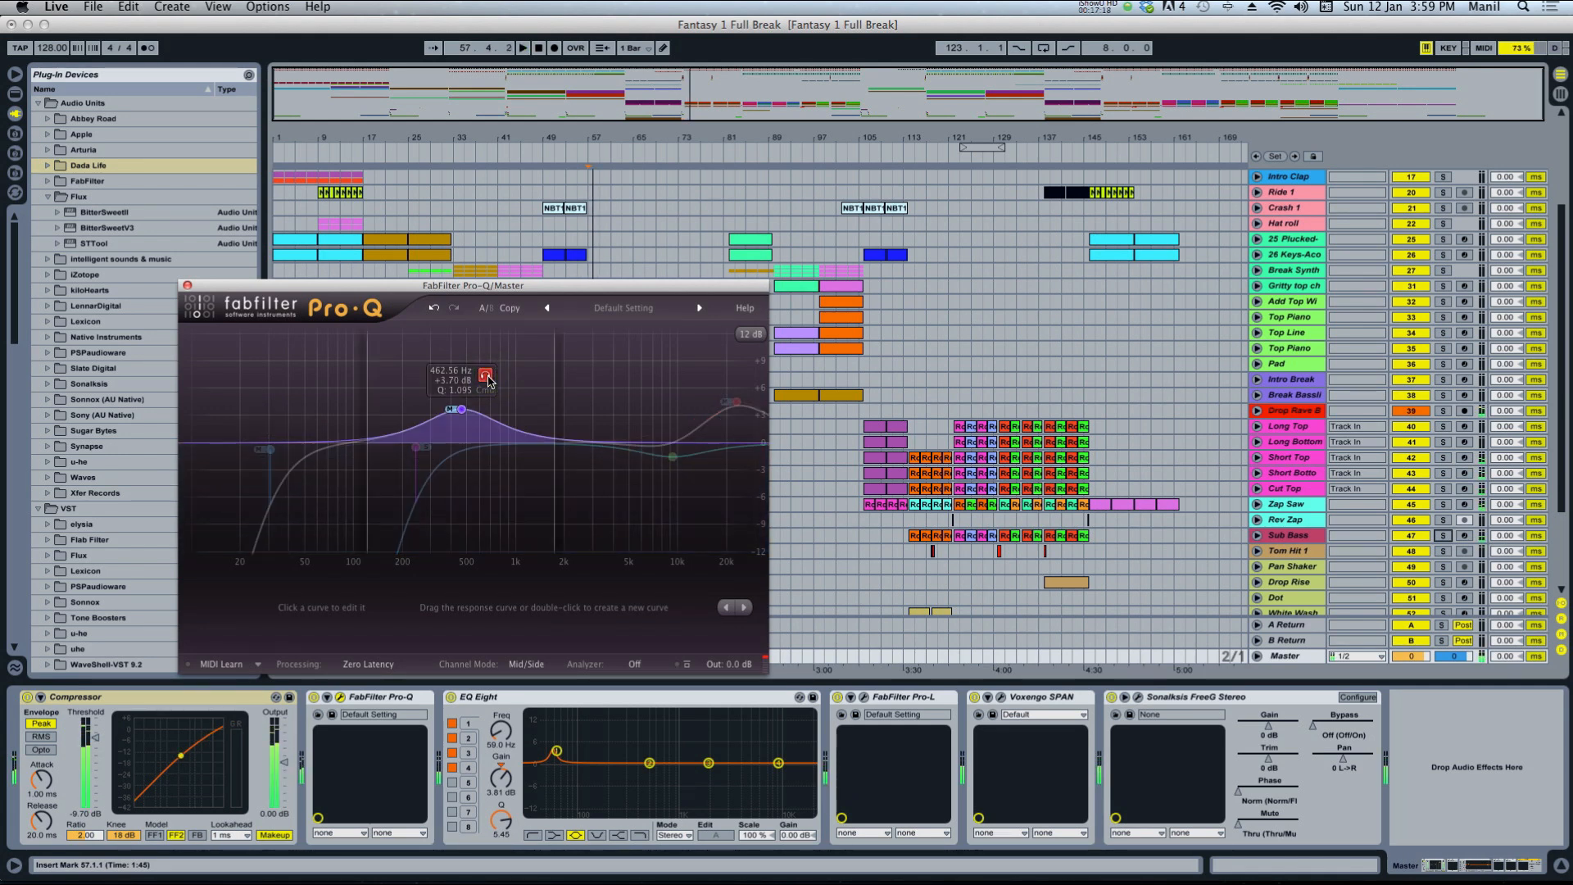
{"action": "key", "text": "space"}
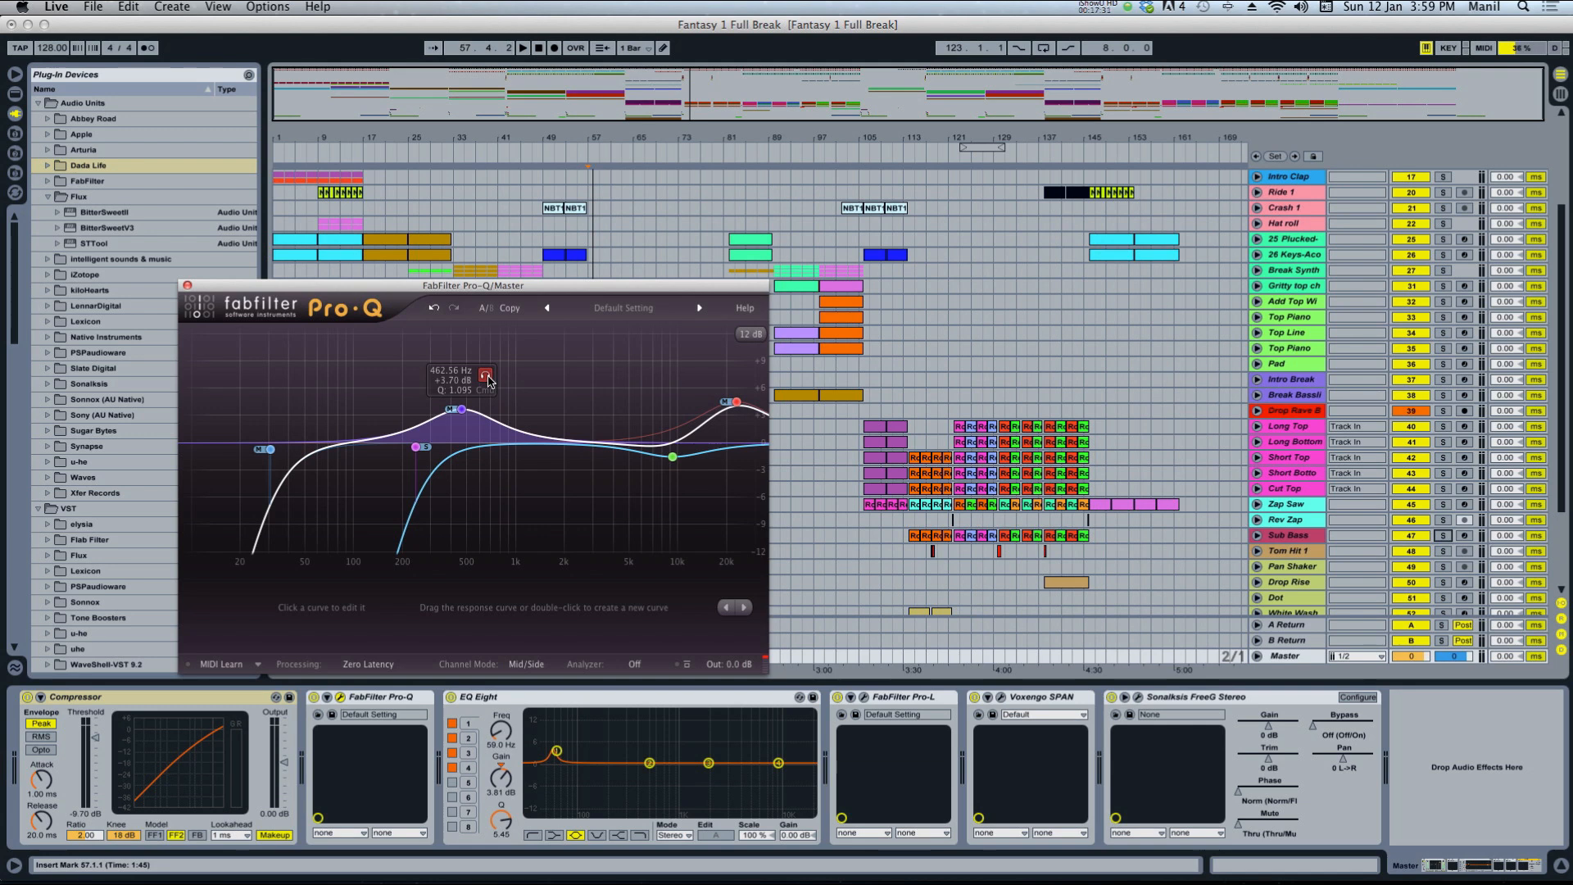
{"action": "scroll", "coordinate": [1399, 544], "scroll_direction": "down", "scroll_amount": 3}
{"action": "scroll", "coordinate": [1395, 545], "scroll_direction": "up", "scroll_amount": 2}
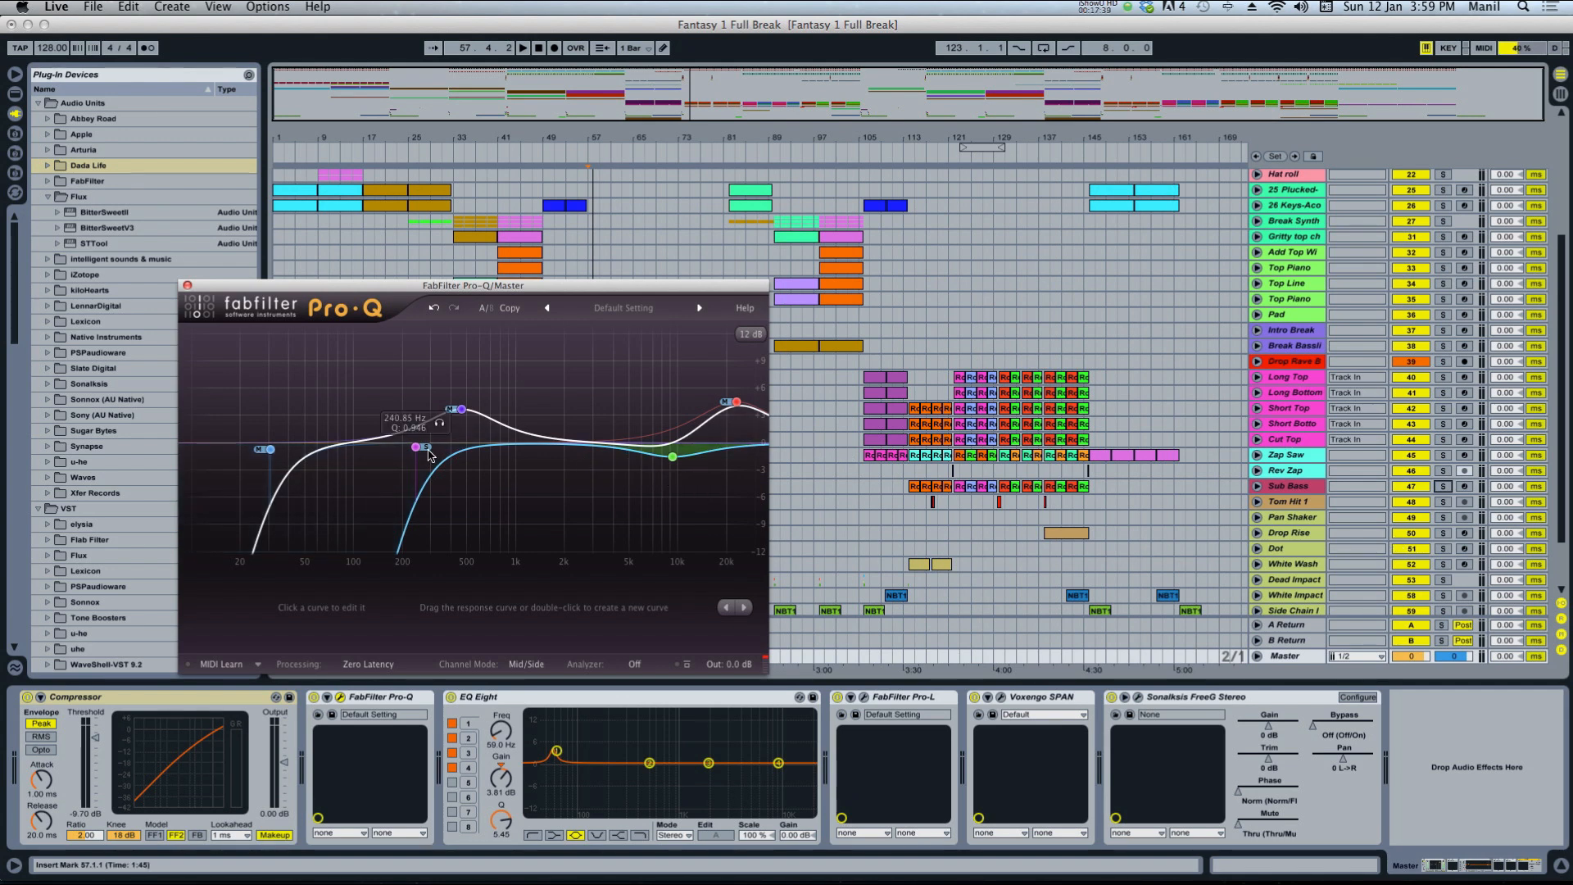
{"action": "left_click", "coordinate": [440, 423]}
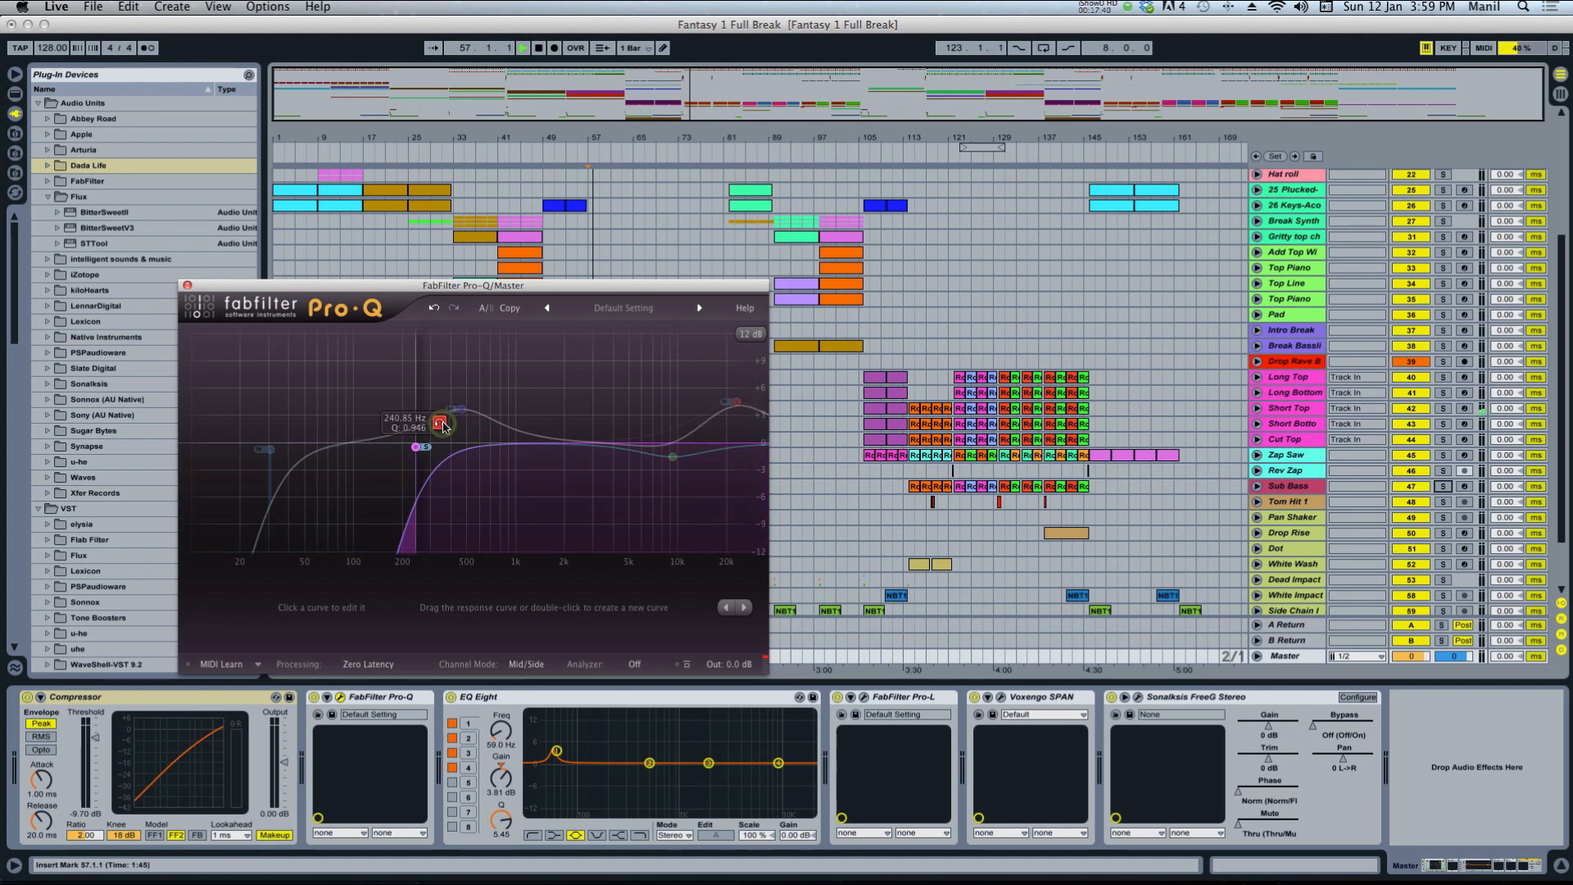
{"action": "key", "text": "space"}
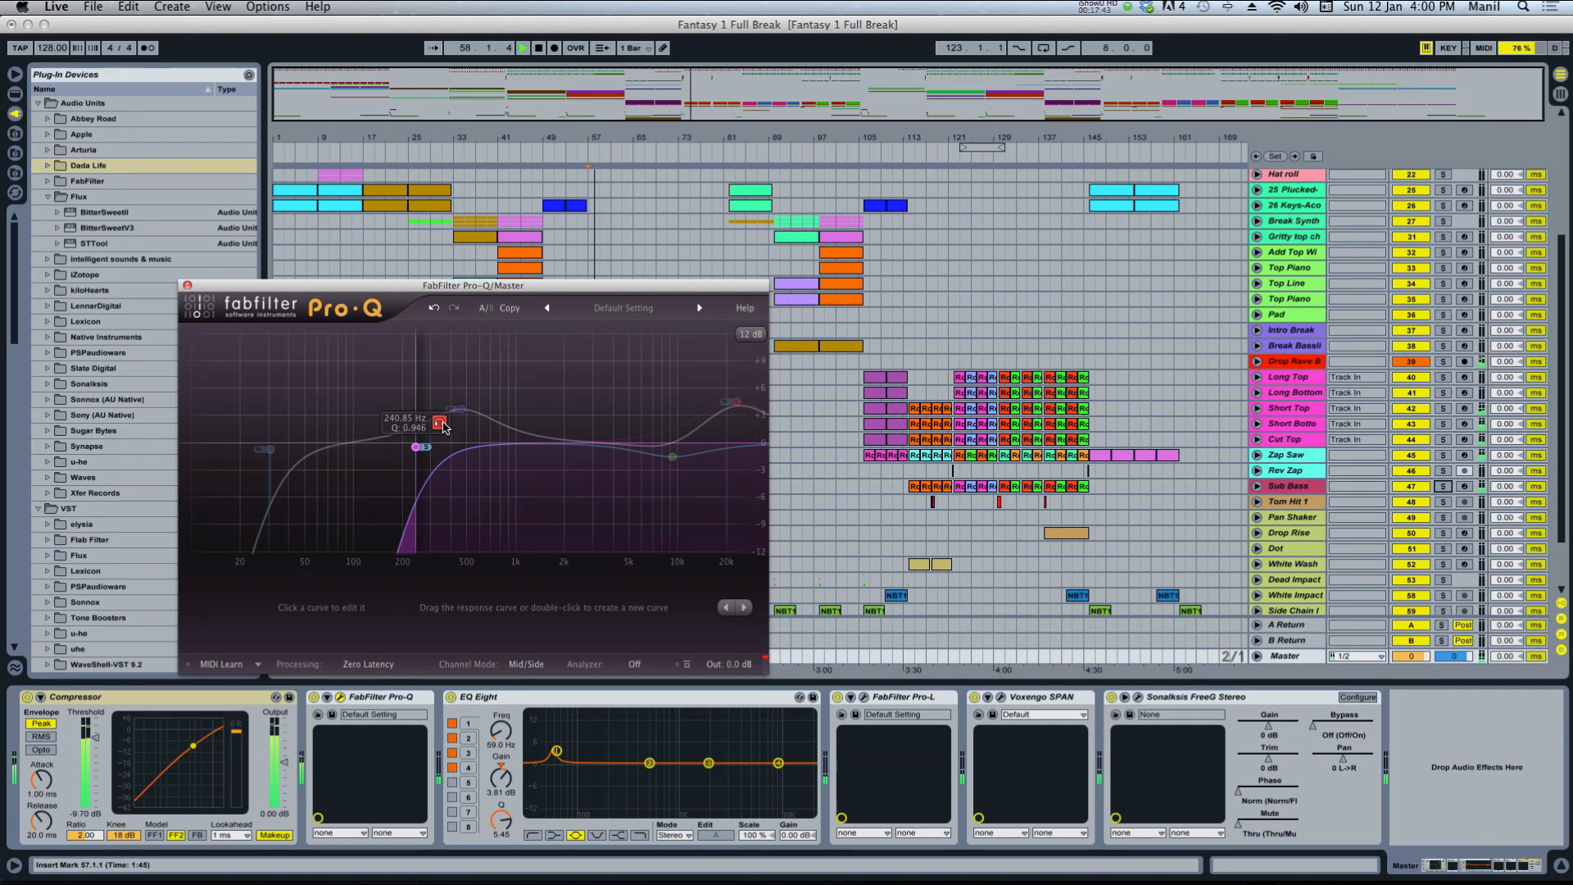
{"action": "left_click", "coordinate": [440, 424]}
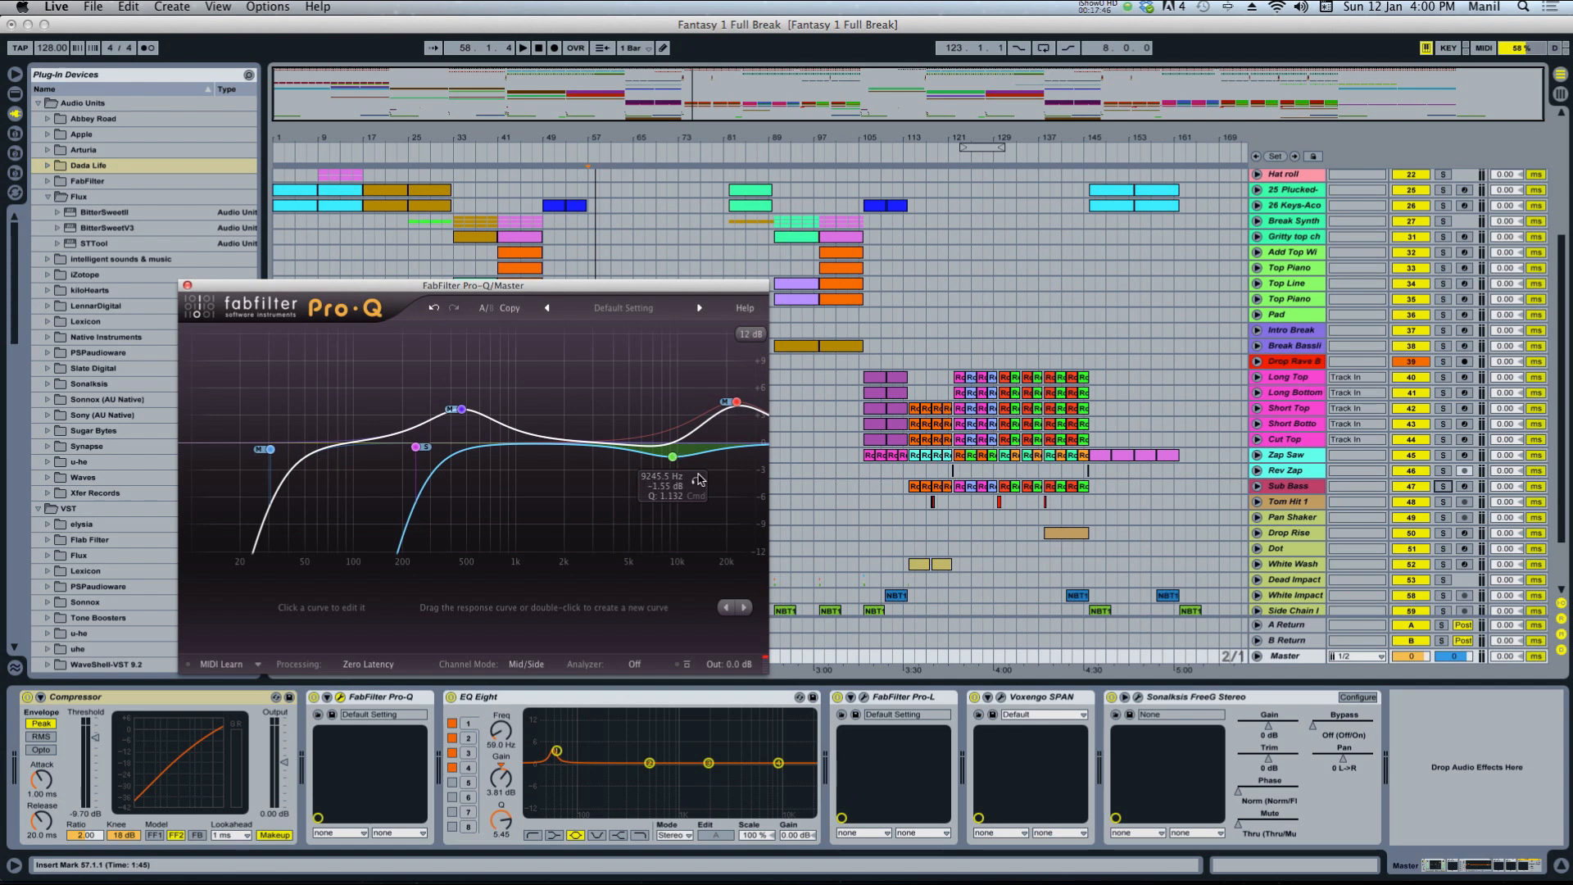
Audition the Master Pro-Q's 9245.5 Hz dip and its 22946 Hz high boost, each on its own, from bar 57.
{"action": "left_click", "coordinate": [701, 480]}
{"action": "key", "text": "space"}
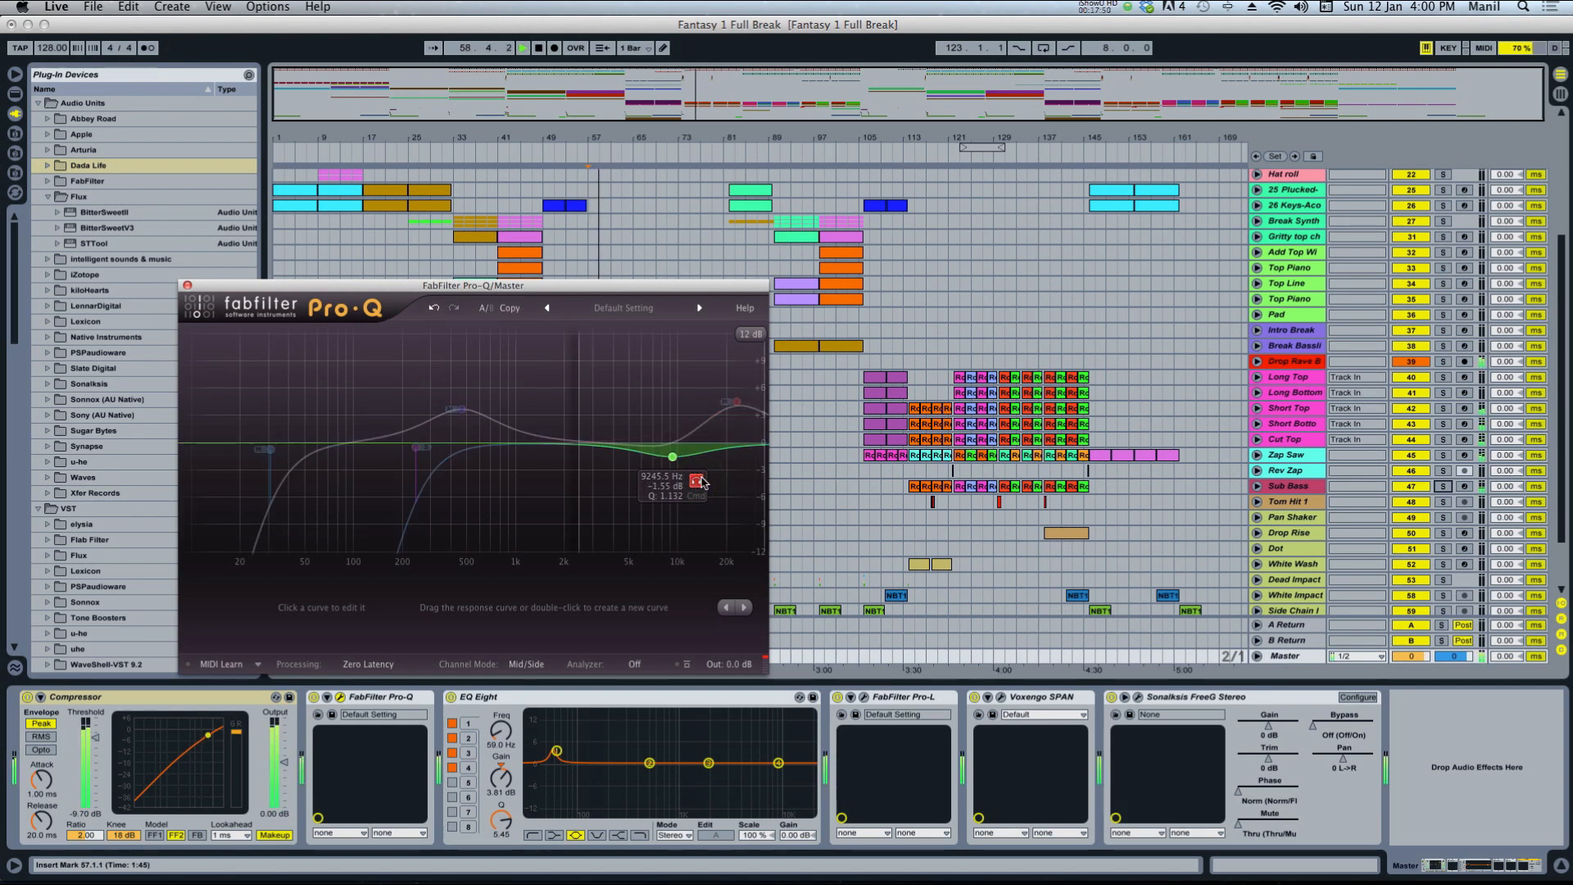
{"action": "left_click", "coordinate": [700, 480]}
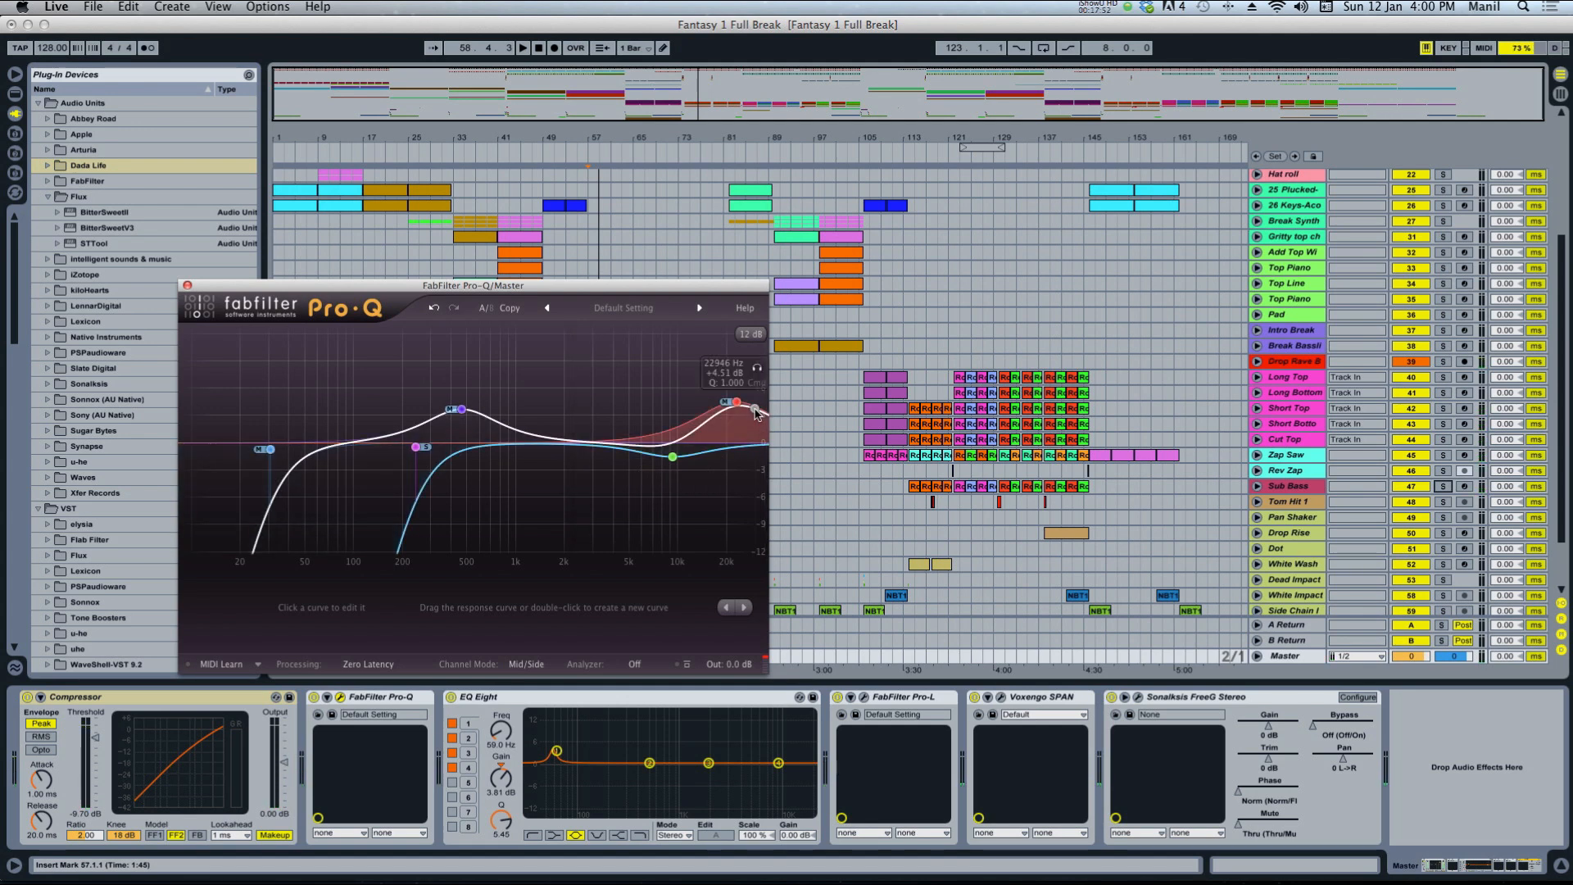
{"action": "left_click", "coordinate": [756, 368]}
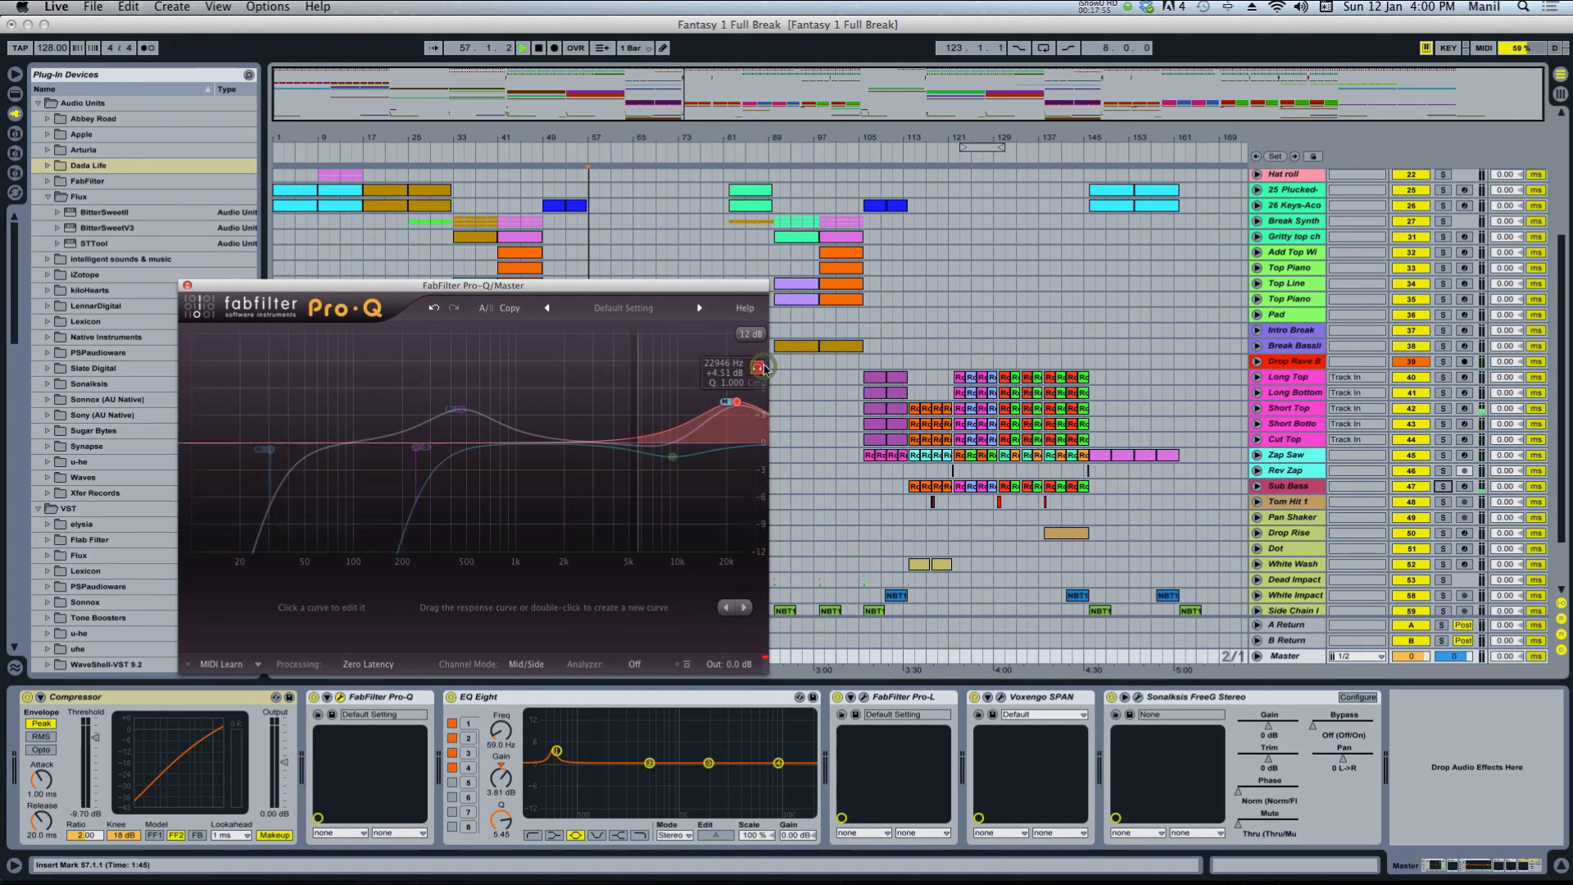
{"action": "key", "text": "space"}
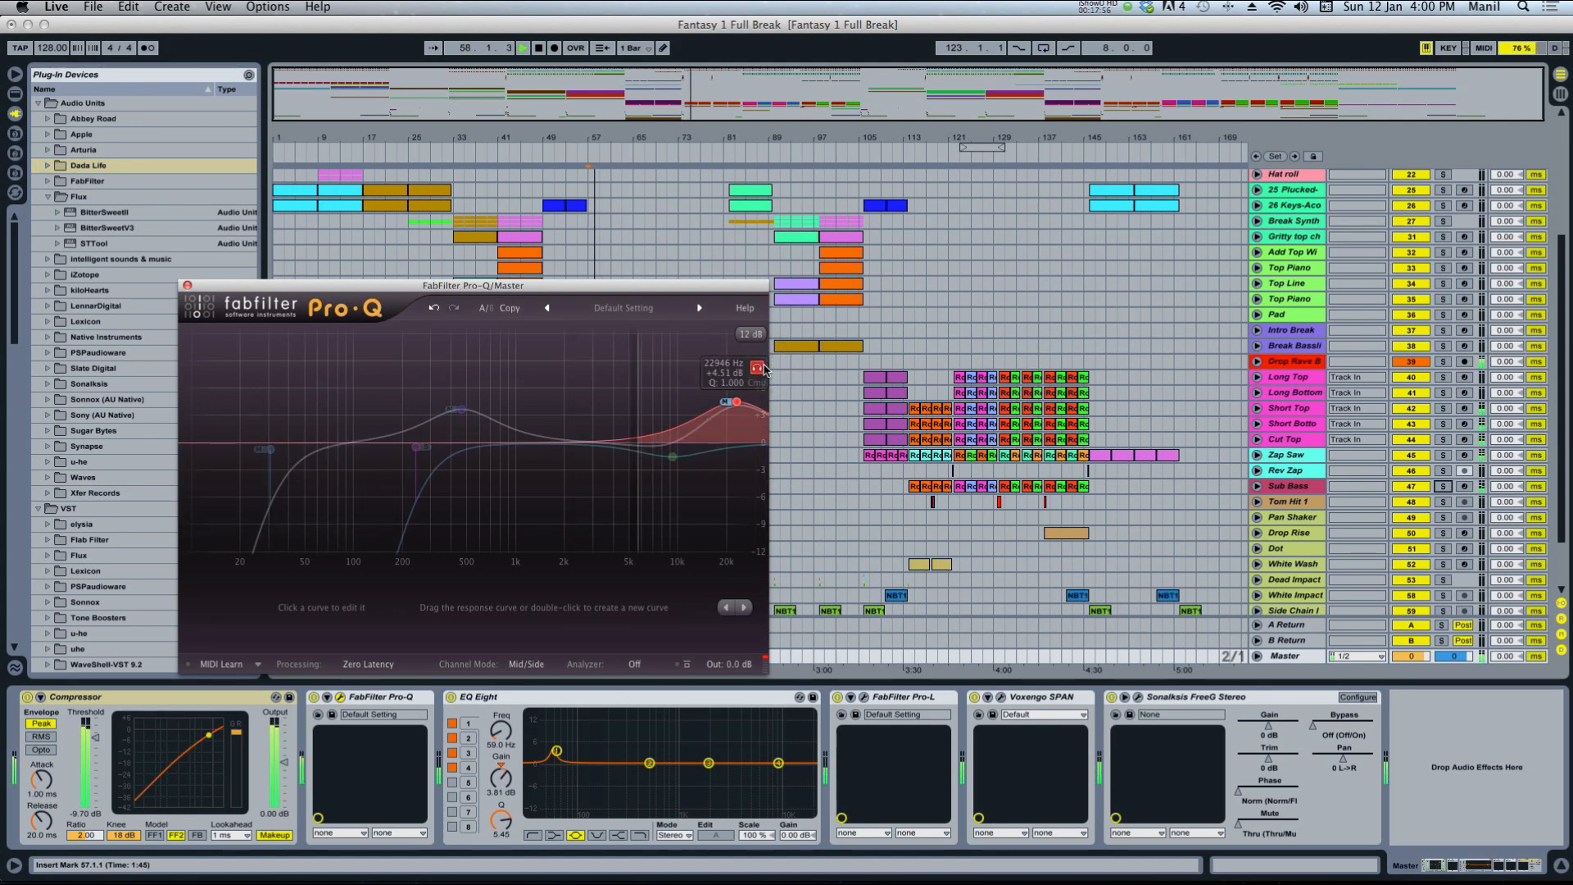
{"action": "left_click", "coordinate": [757, 368]}
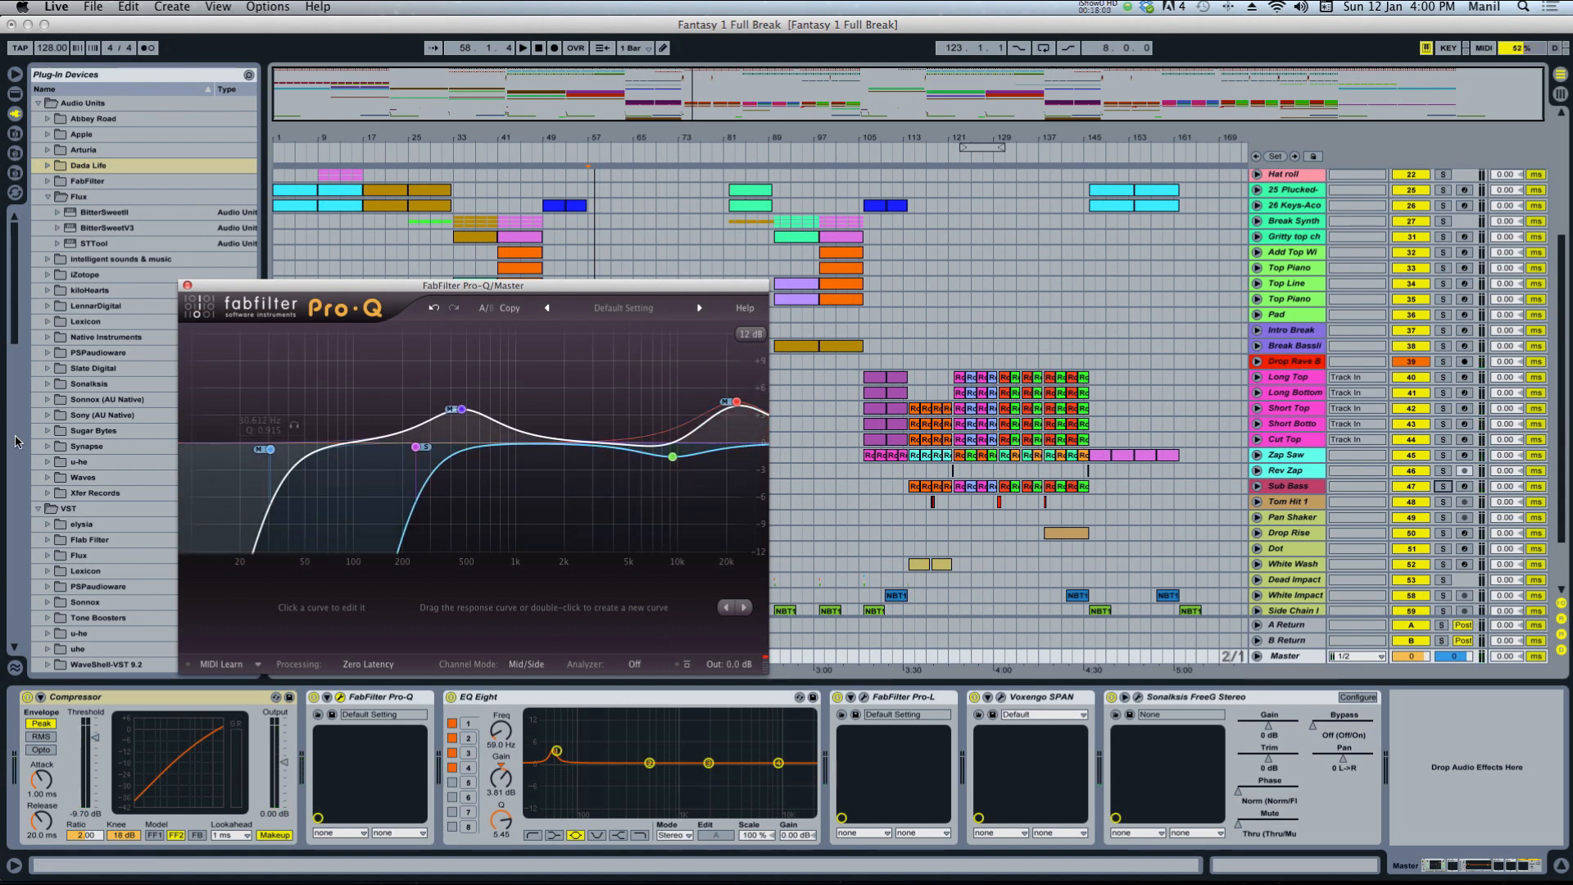
Close the Master Pro-Q and select the EQ Eight in the Master effect chain.
{"action": "left_click", "coordinate": [186, 286]}
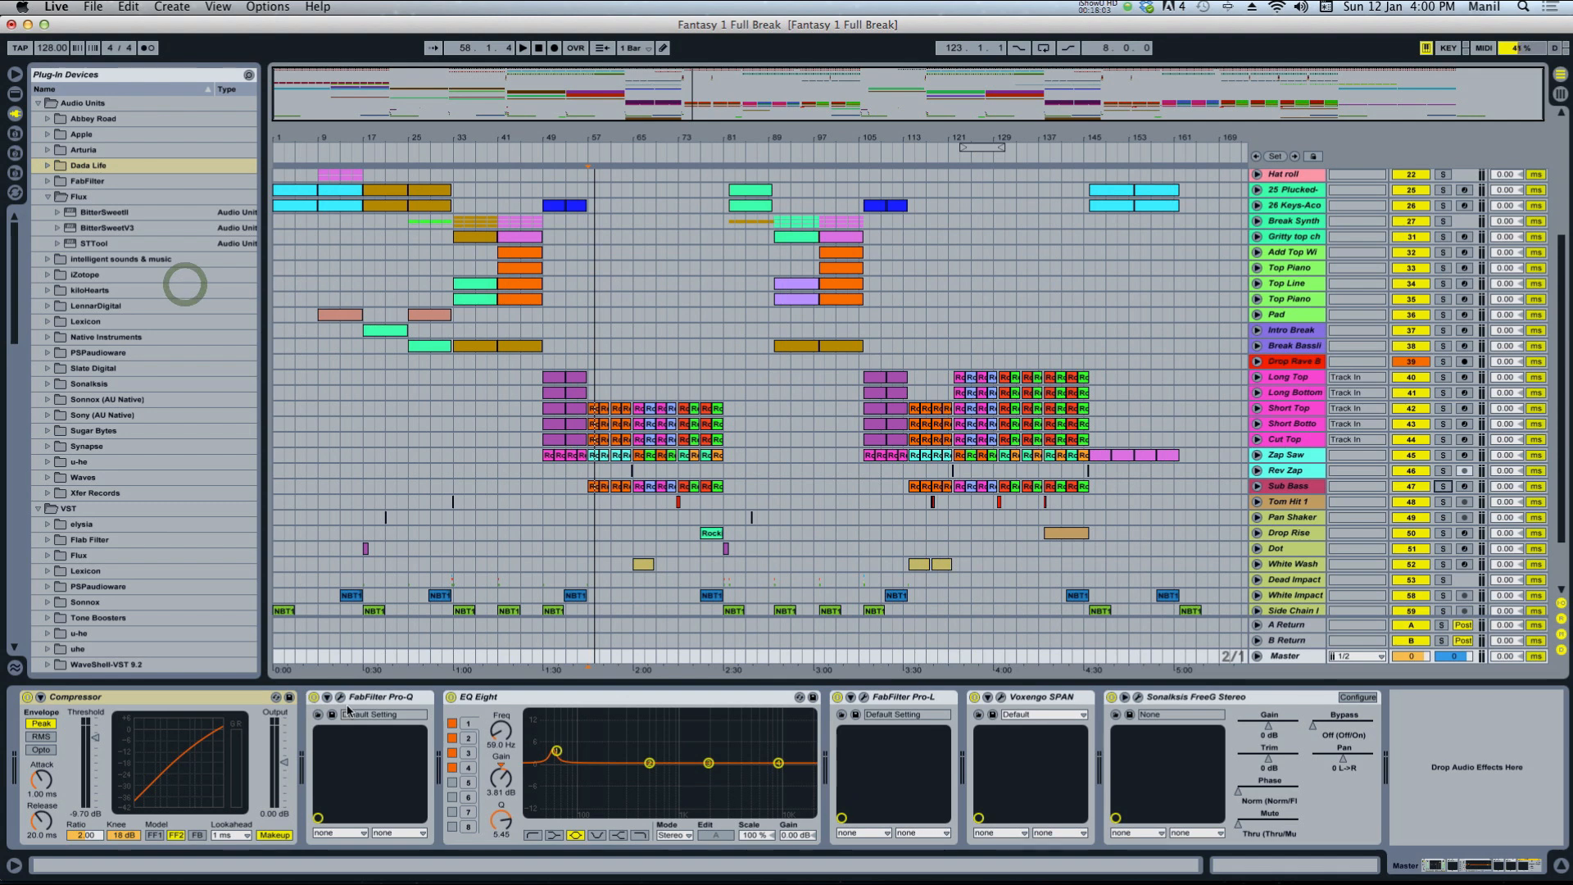
{"action": "left_click", "coordinate": [389, 696]}
{"action": "left_click", "coordinate": [522, 697]}
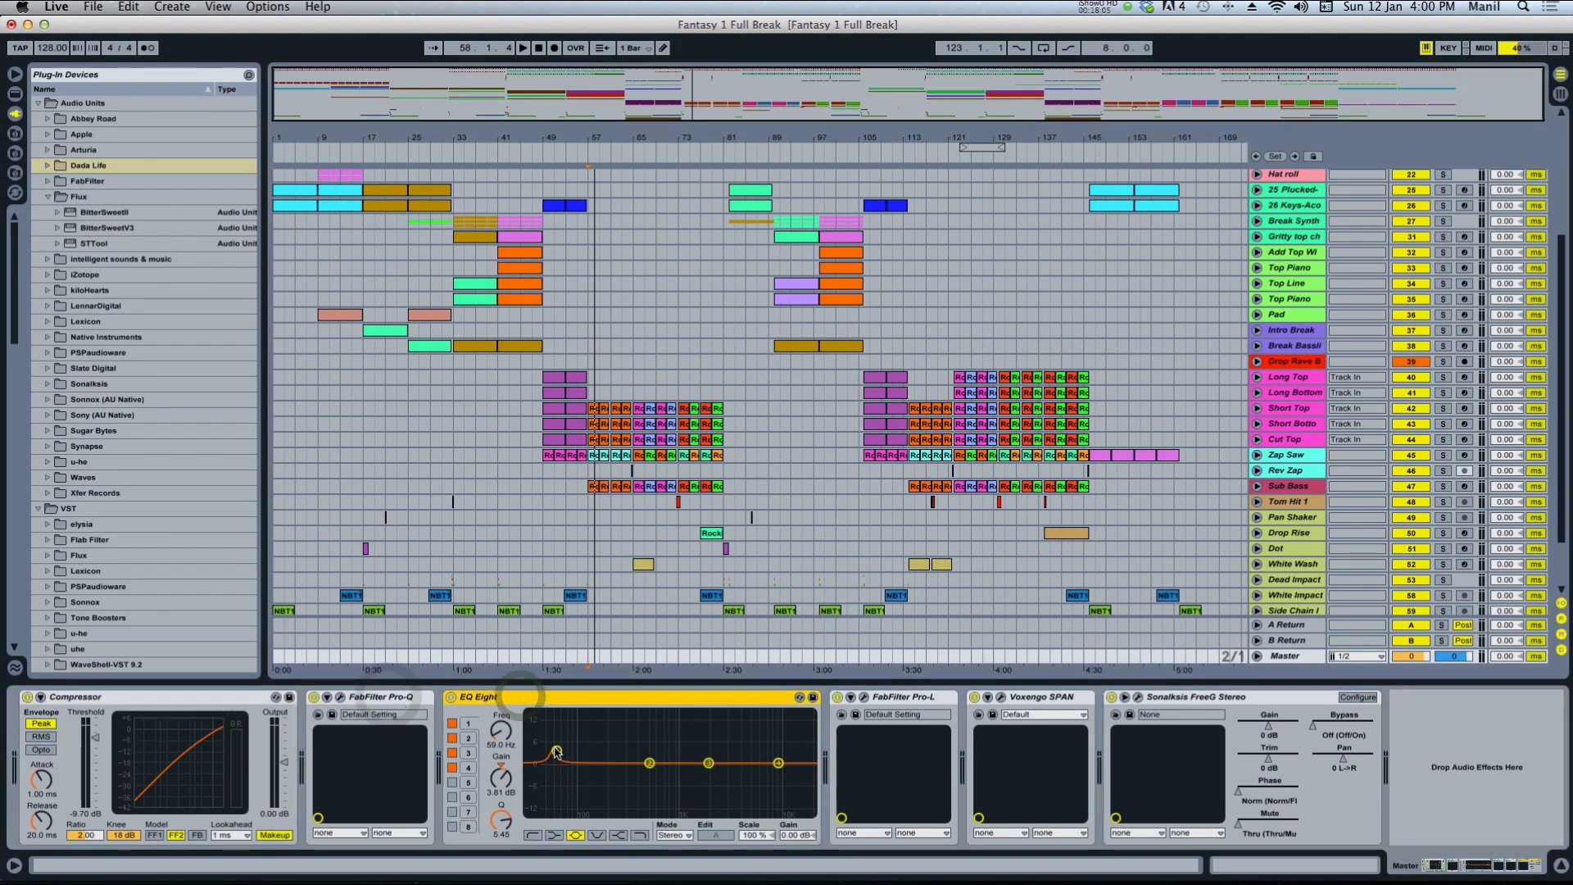
Examine the Master EQ Eight's frequency setting and the FabFilter Pro-L's gain, closing the Pro-L window when done.
{"action": "left_click", "coordinate": [504, 744]}
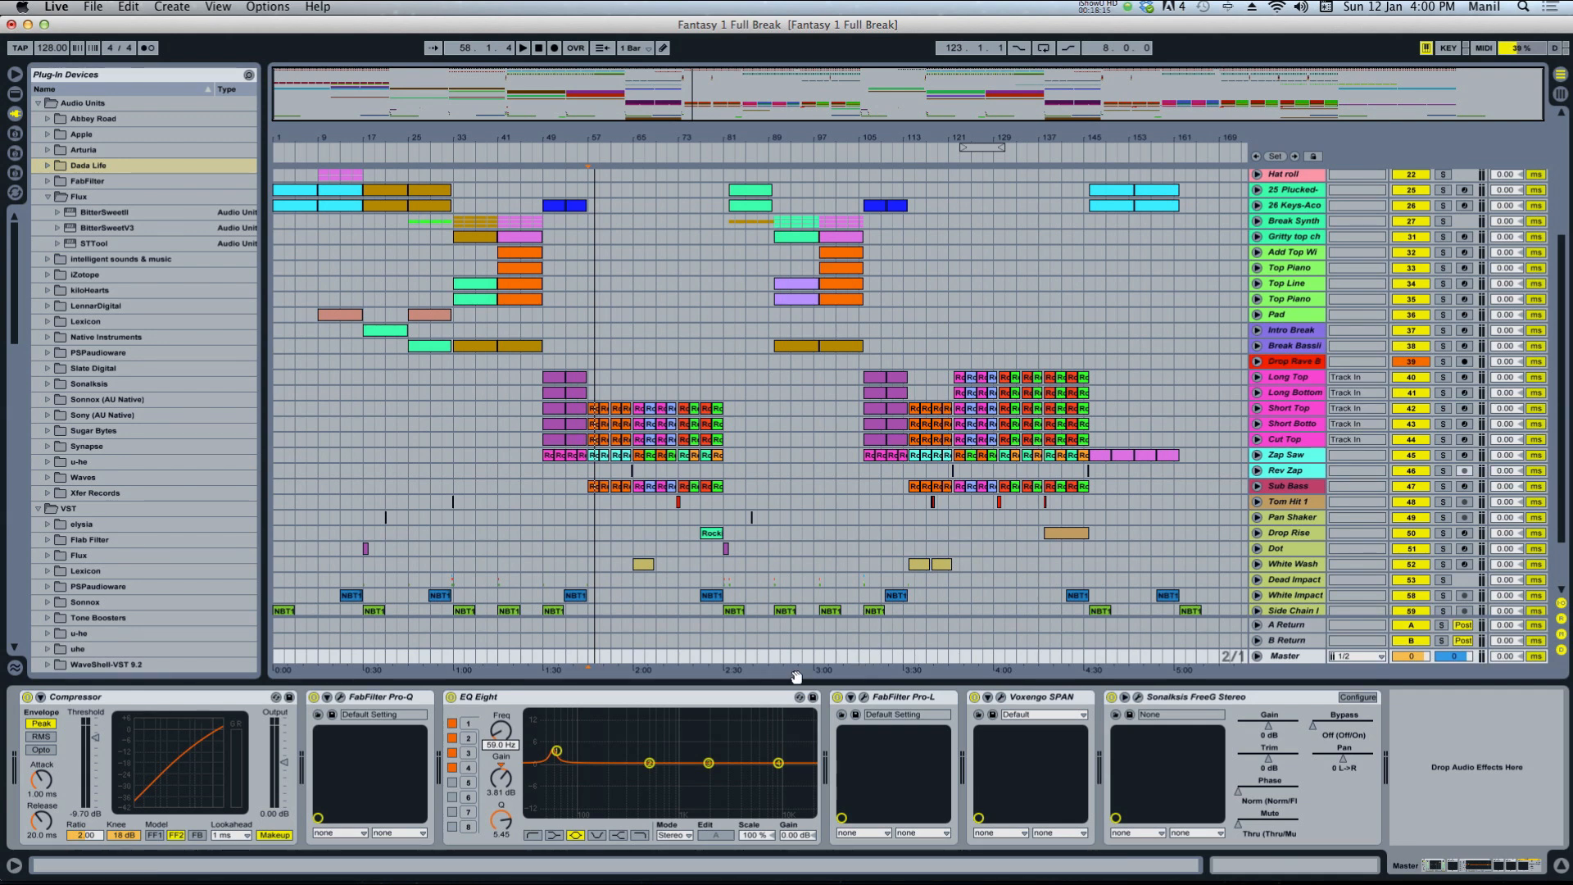
{"action": "left_click", "coordinate": [864, 696]}
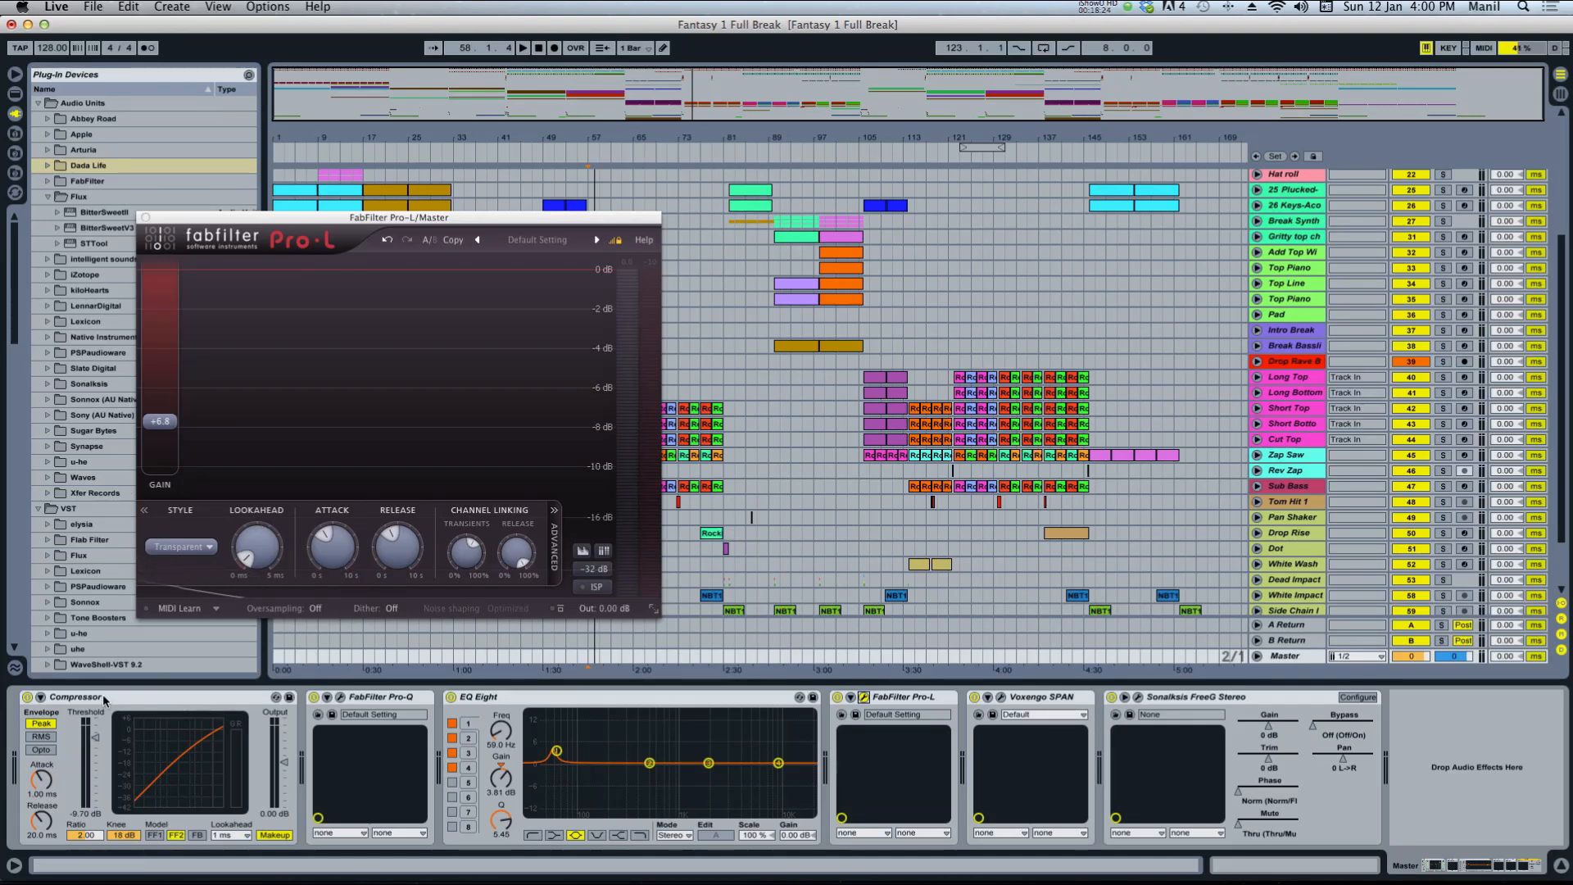
{"action": "mouse_move", "coordinate": [159, 261]}
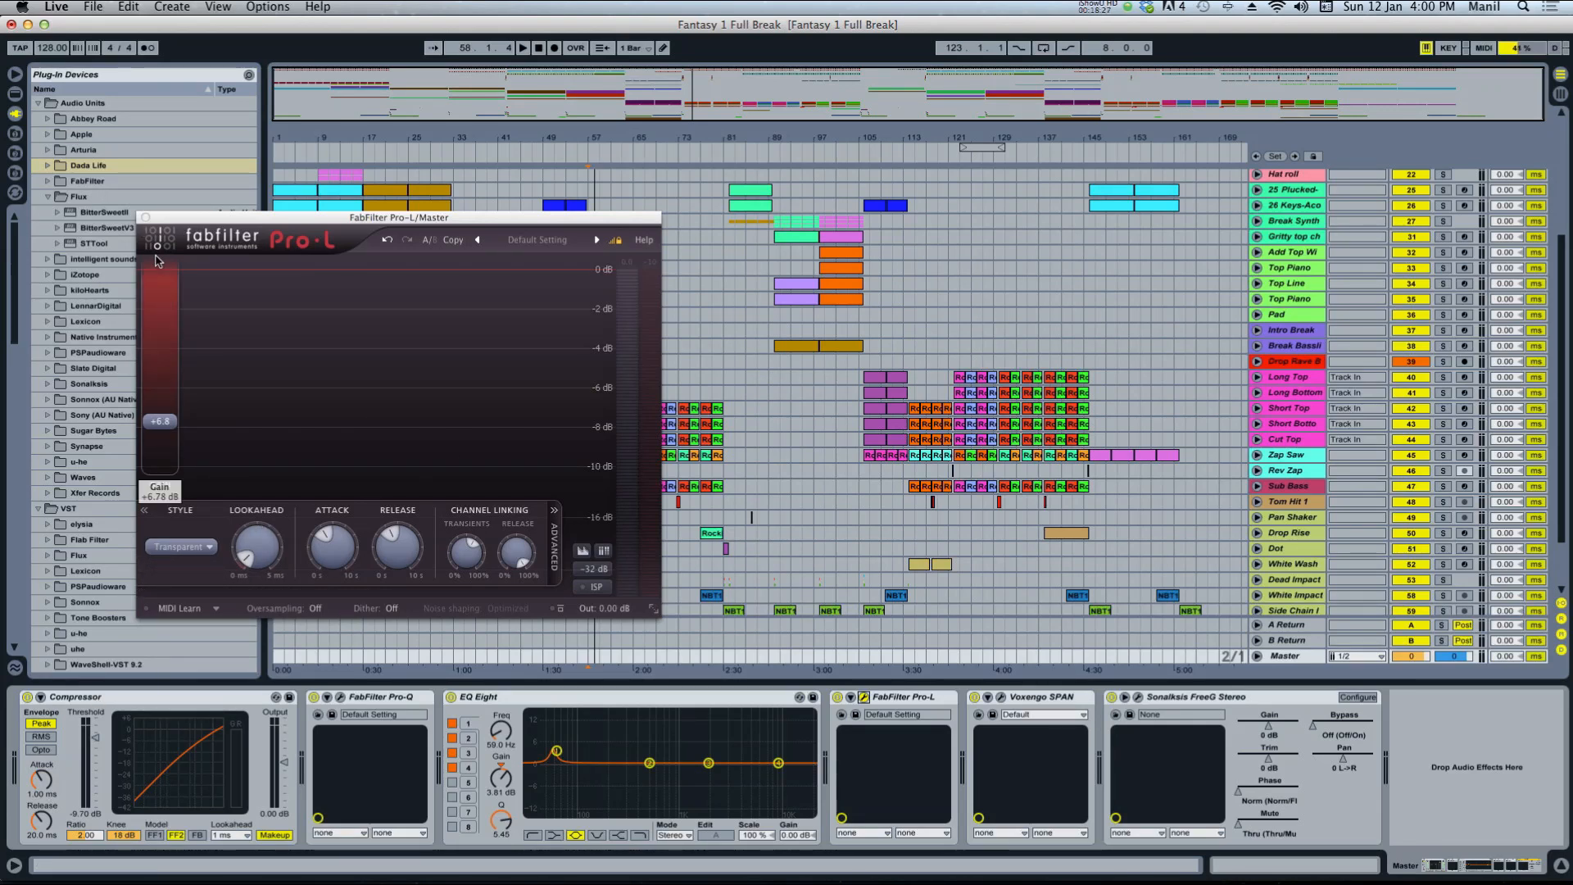
{"action": "left_click", "coordinate": [146, 217]}
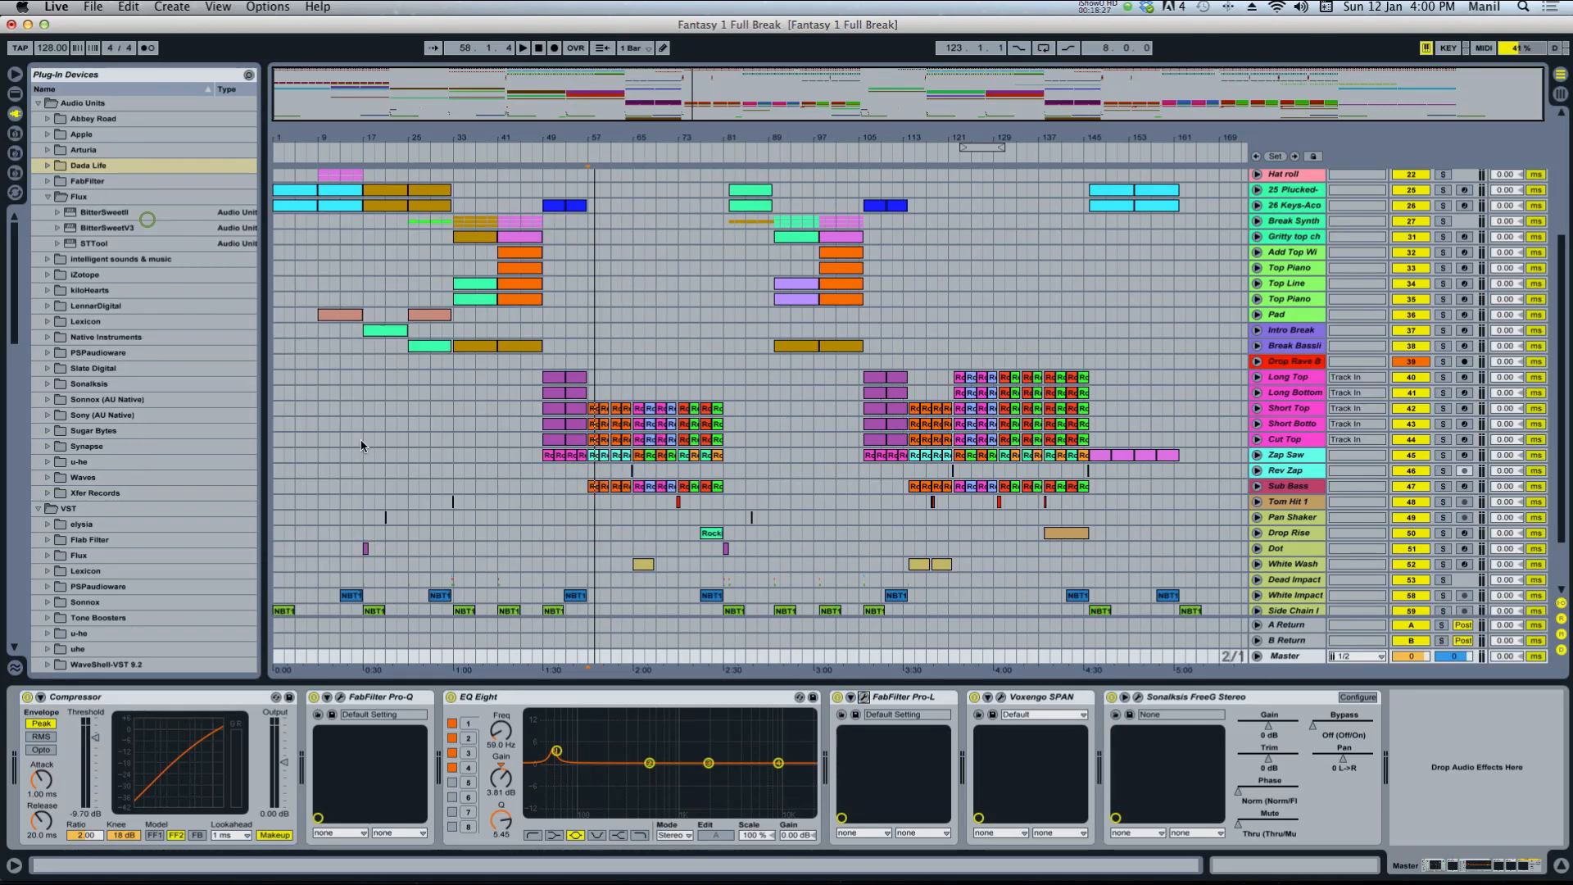
Open the Master's Voxengo SPAN, play from bar 57 to view the mix's spectrum, and close the analyzer.
{"action": "left_click", "coordinate": [1000, 696]}
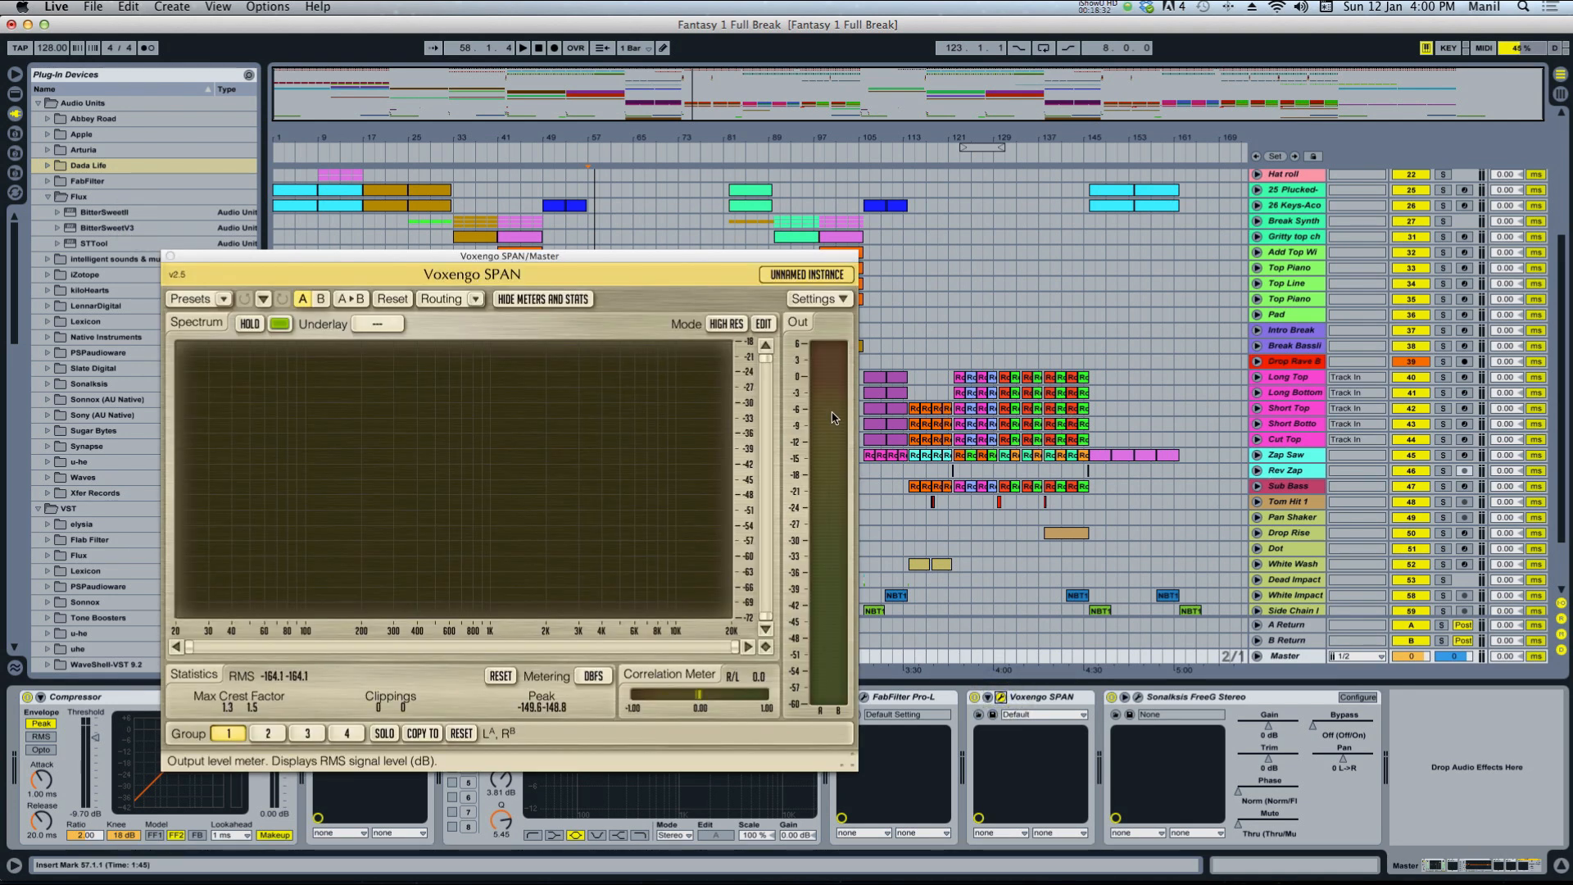
{"action": "key", "text": "space"}
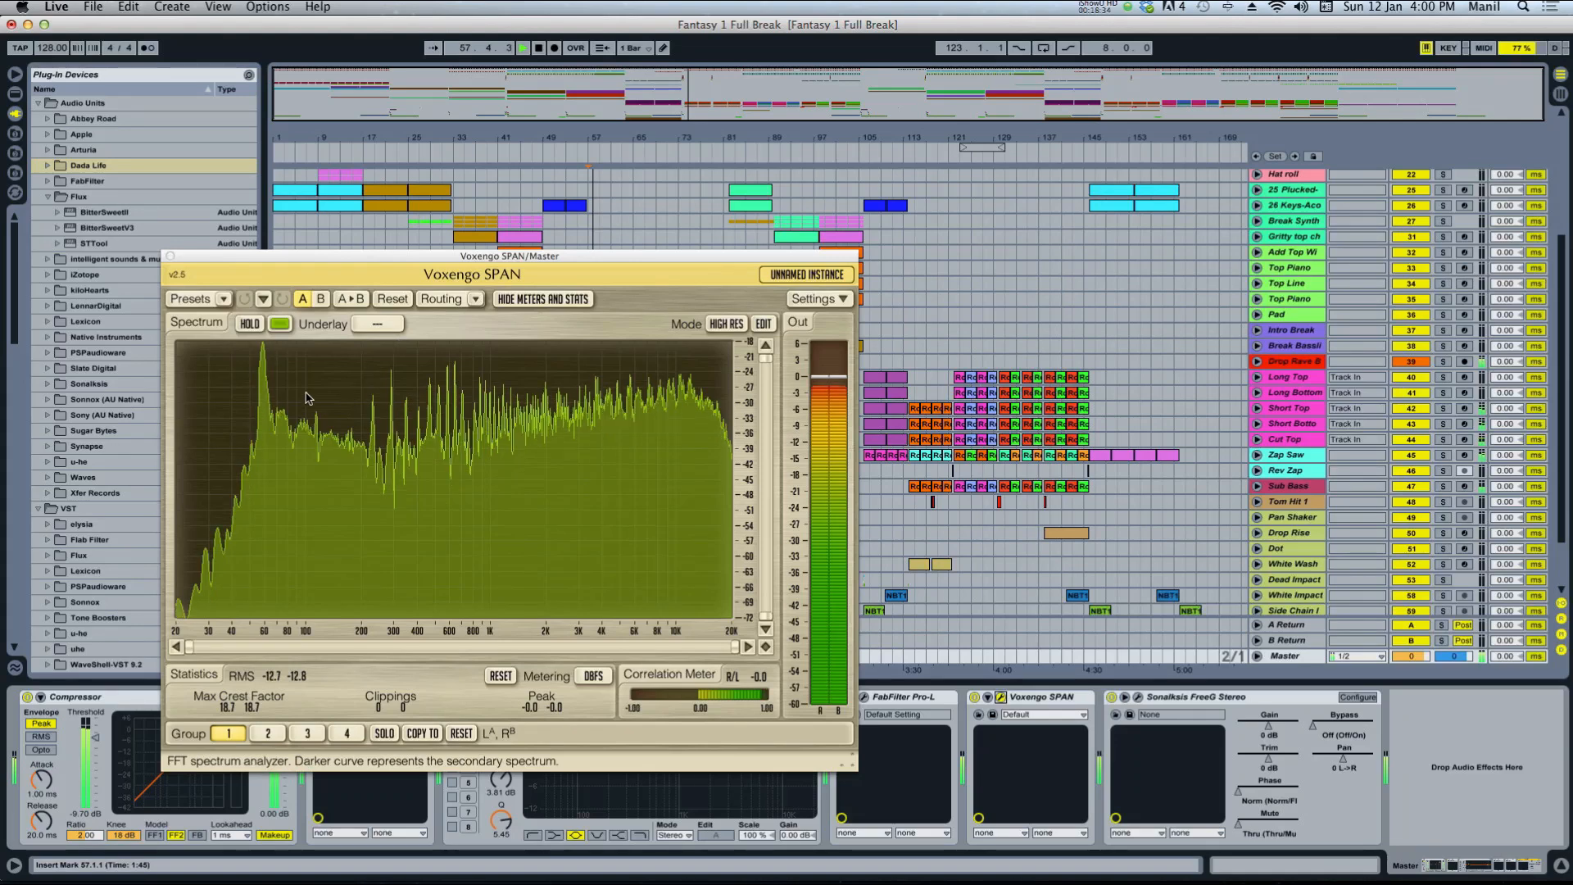
{"action": "left_click", "coordinate": [170, 255]}
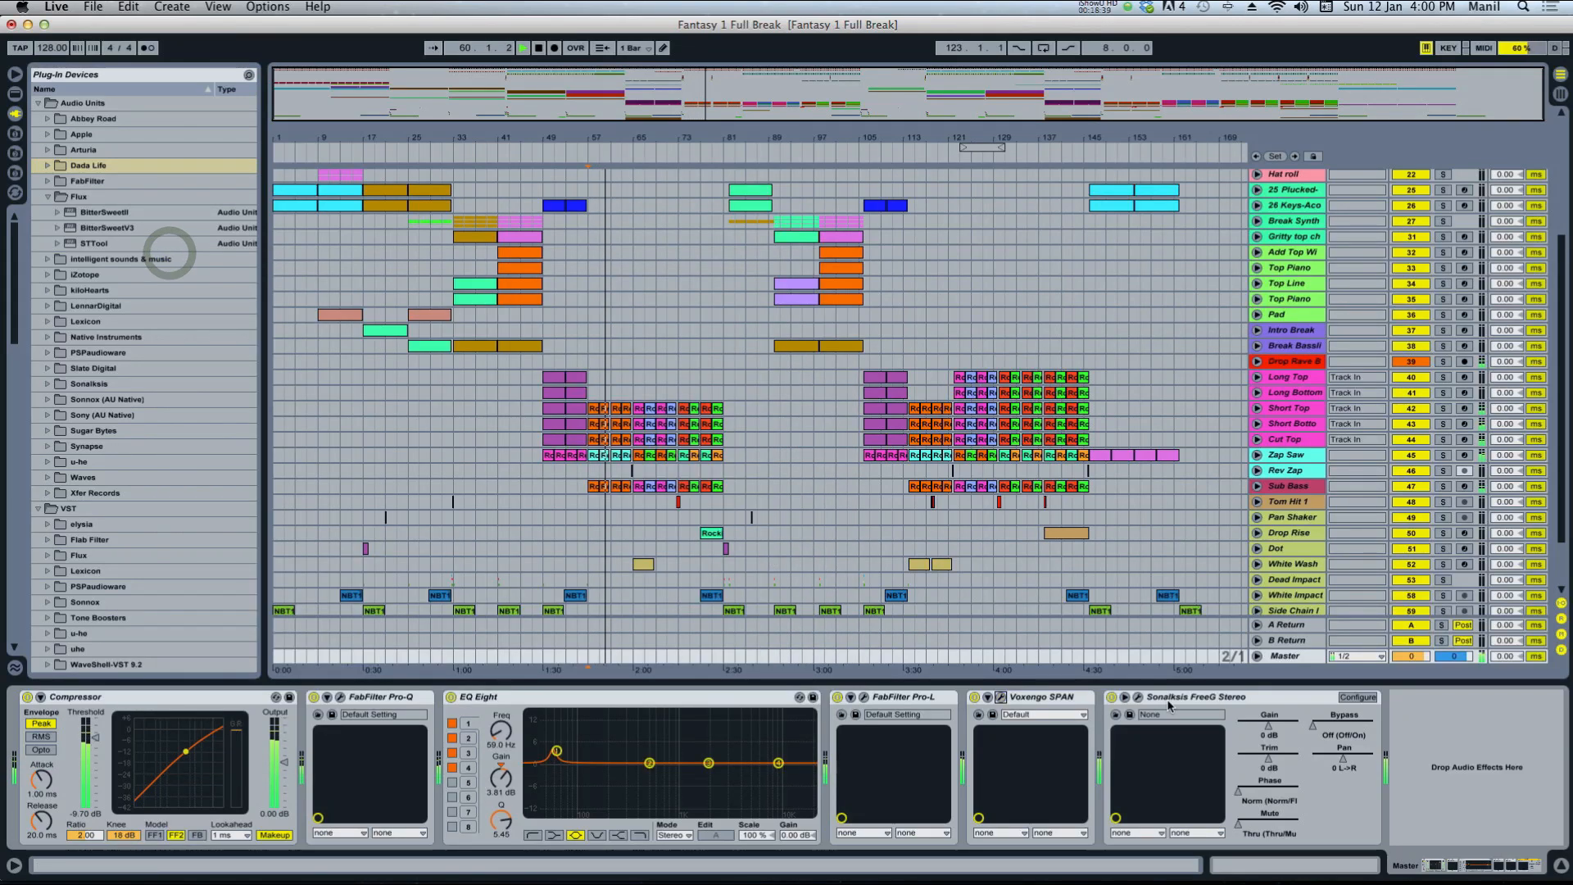
Check the Master's peak and RMS levels in Sonalksis FreeG Stereo during playback, and close its window.
{"action": "left_click", "coordinate": [1138, 697]}
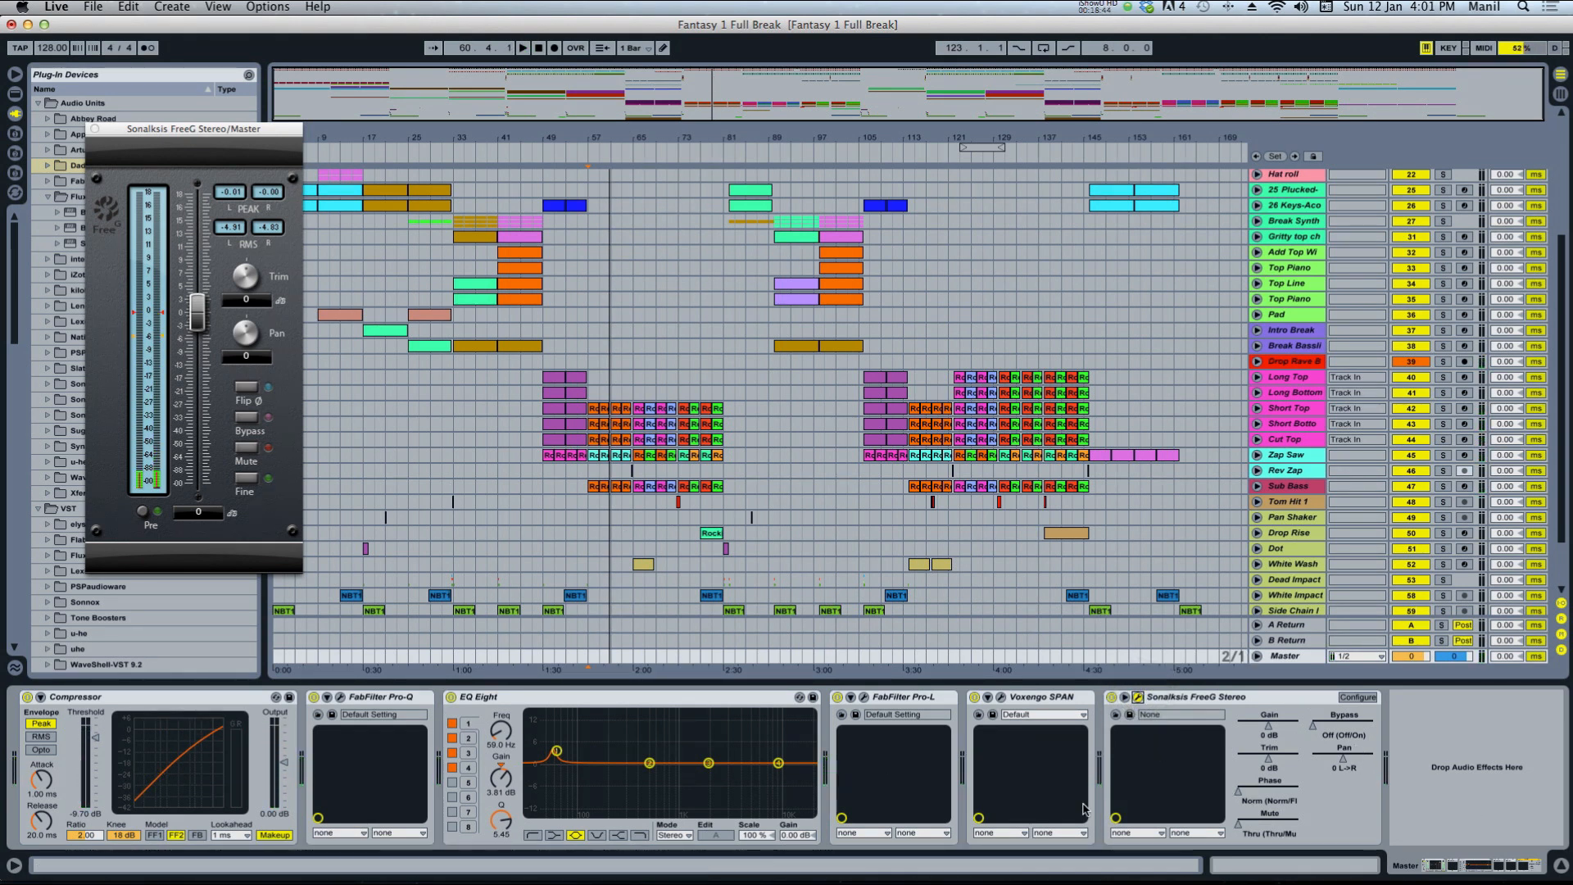
{"action": "left_click", "coordinate": [176, 131]}
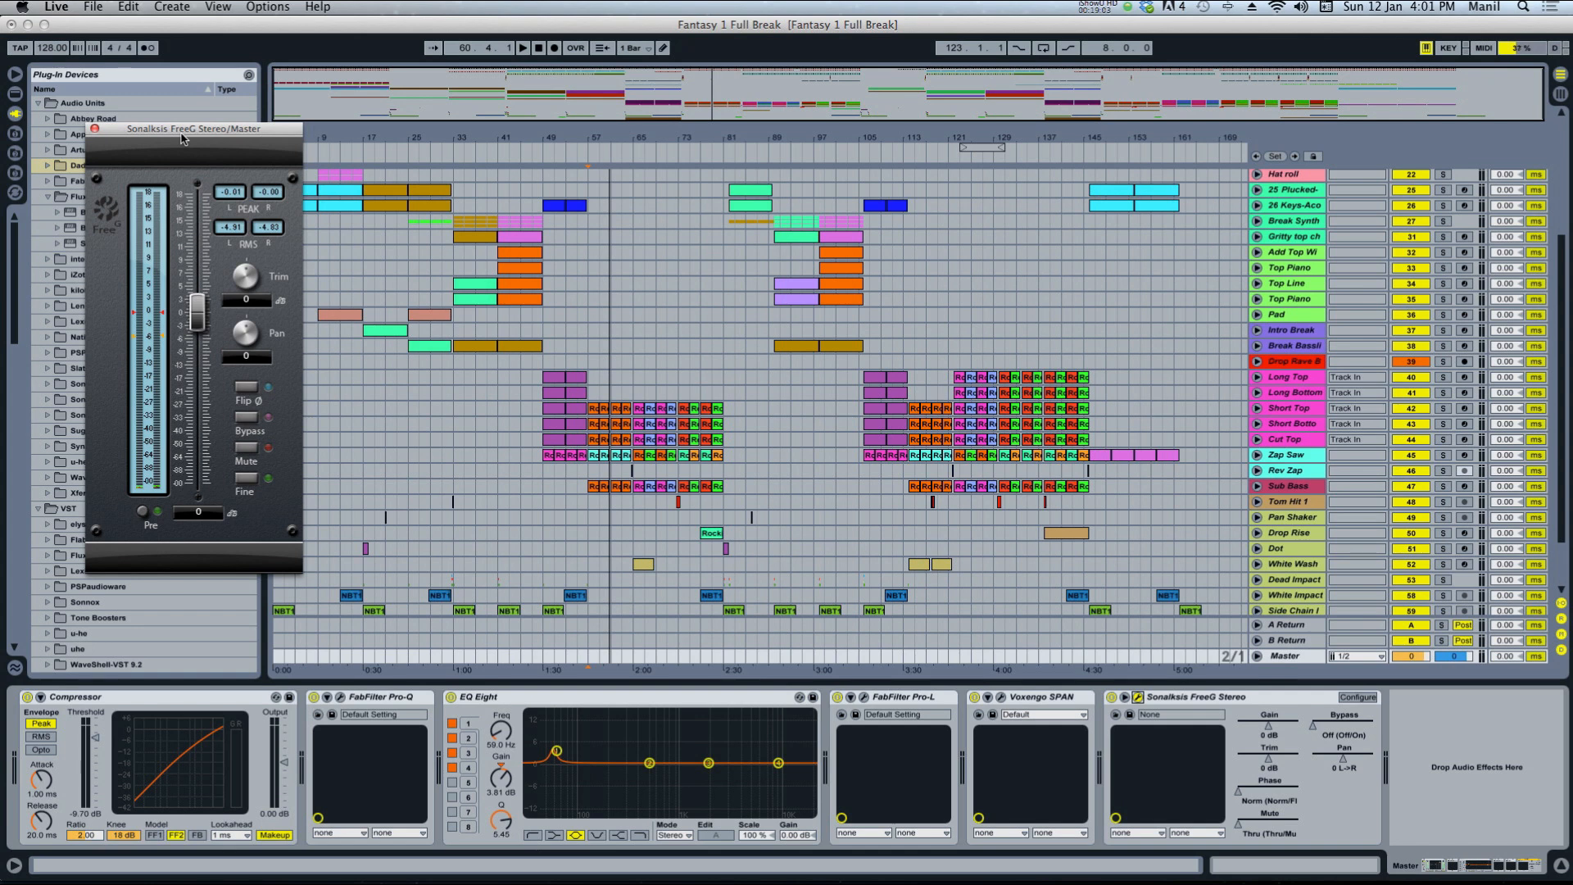
{"action": "key", "text": "space"}
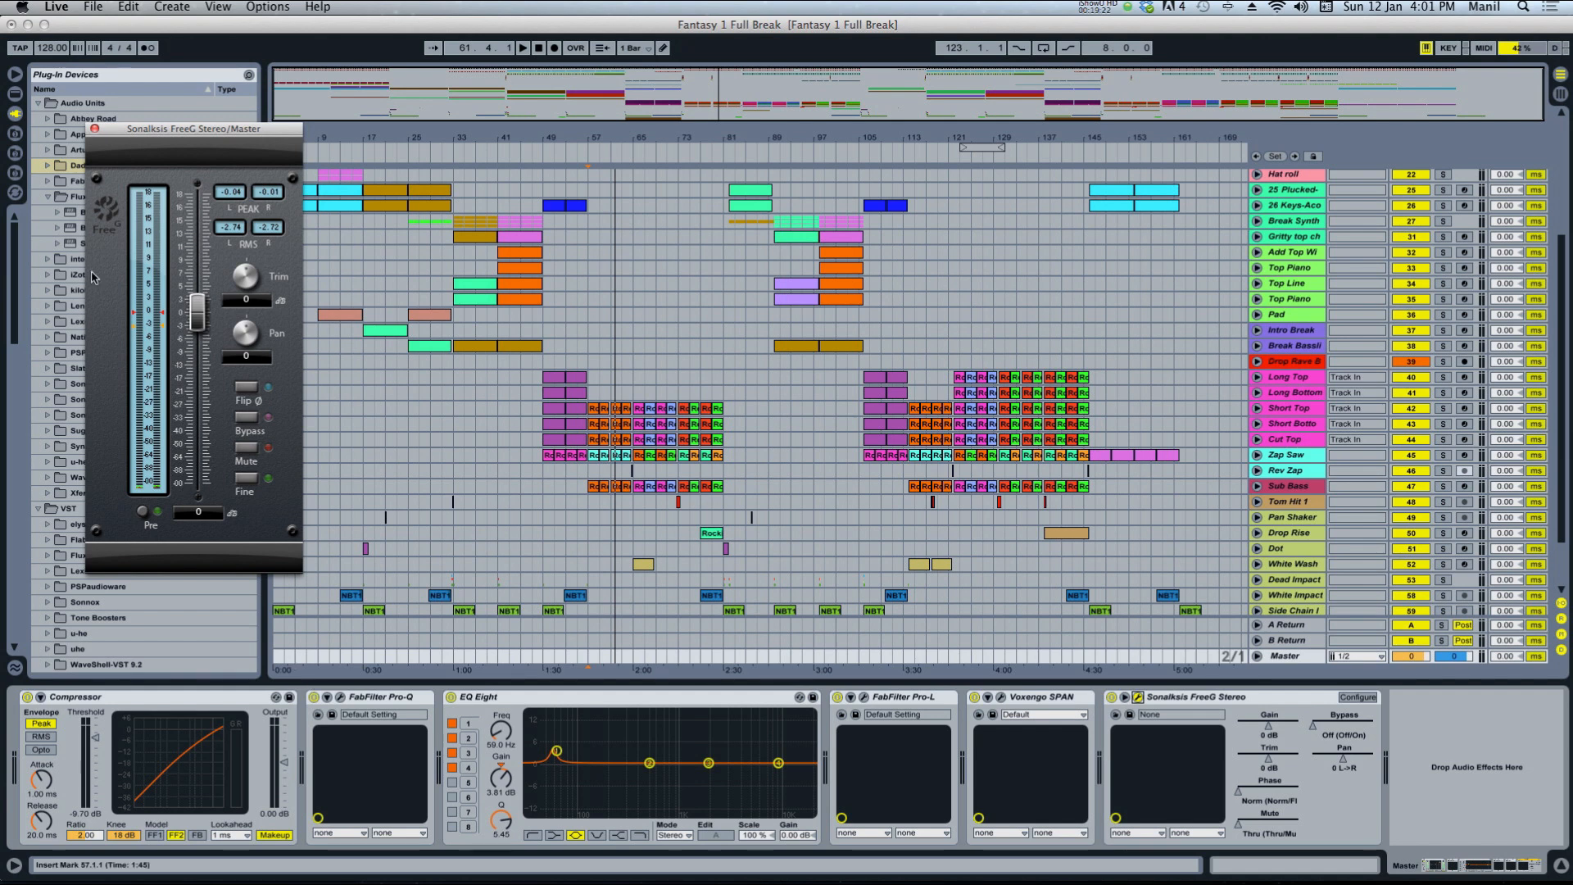
{"action": "left_click", "coordinate": [94, 129]}
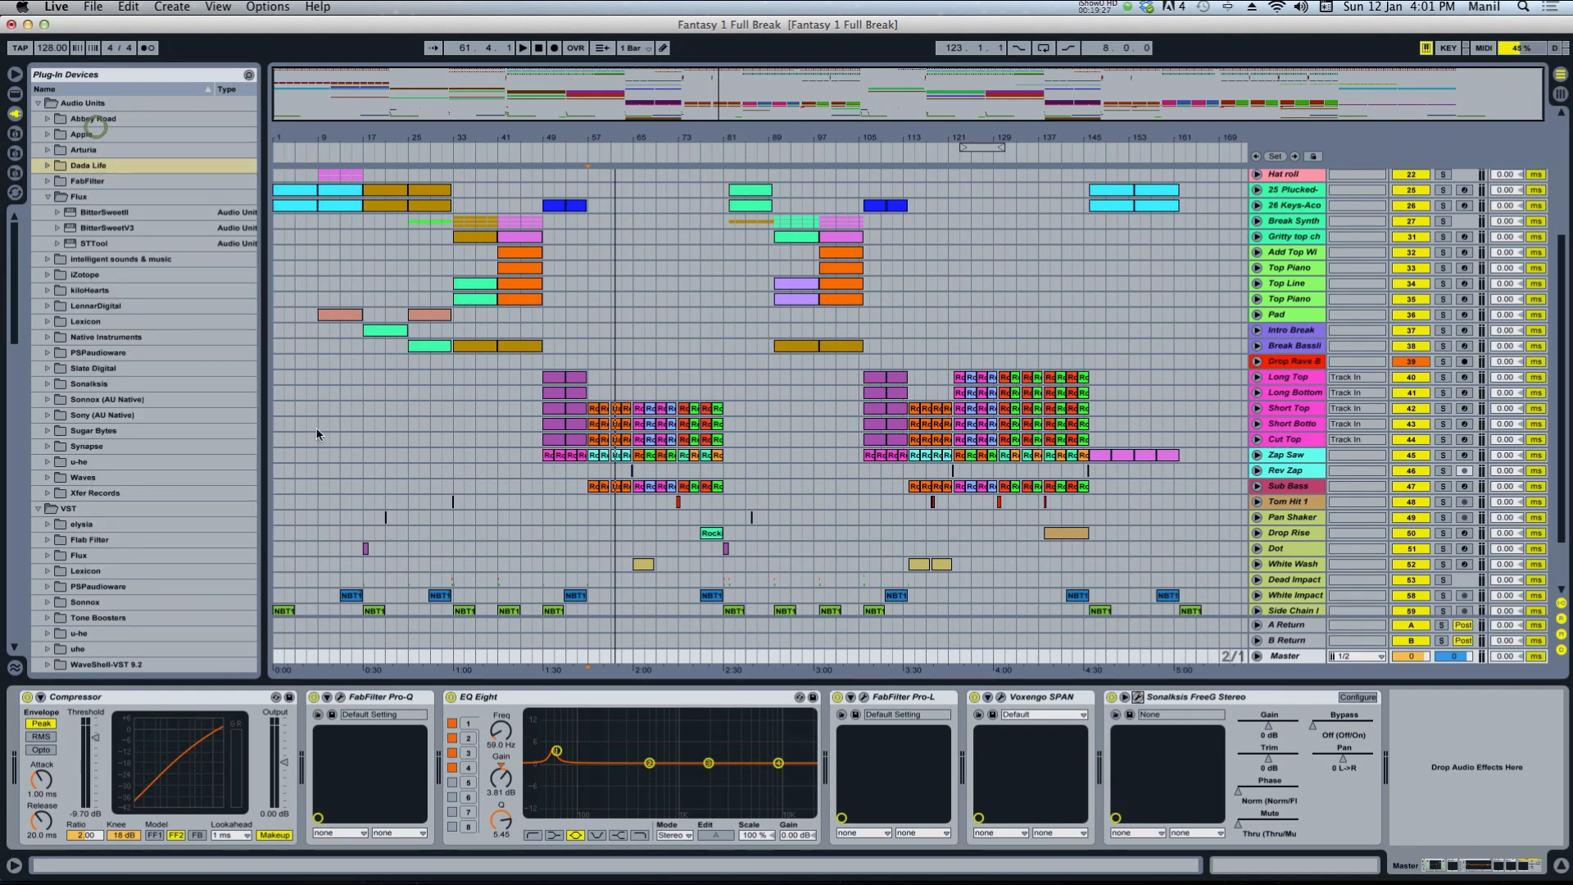
Play the drop from bar 57 at the Sub Bass clips and switch to iTunes for a reference track.
{"action": "left_click", "coordinate": [588, 493]}
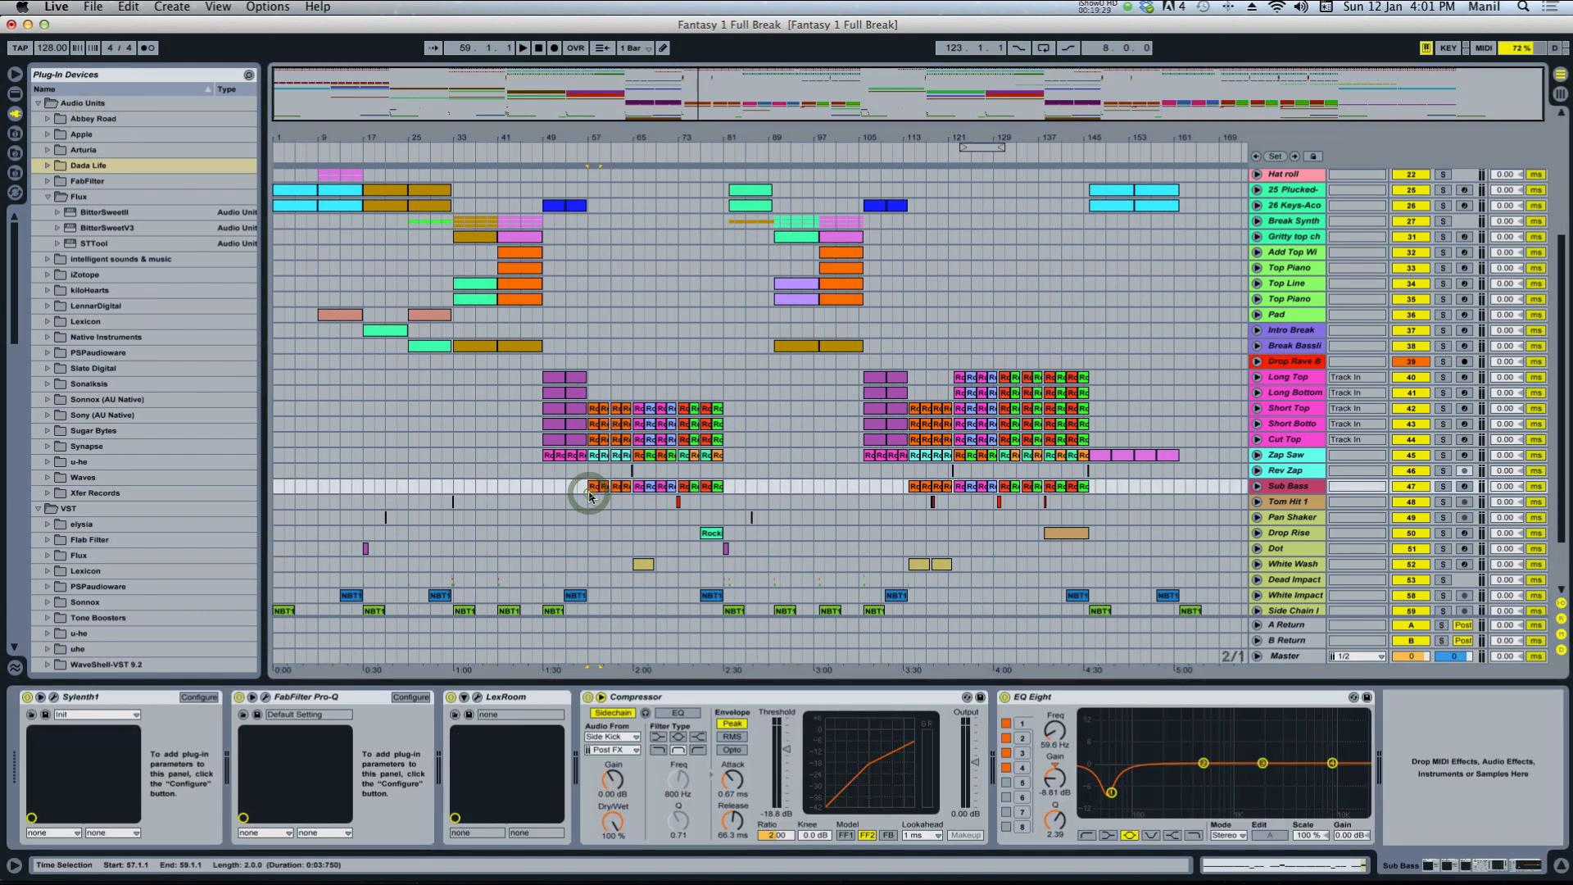
{"action": "key", "text": "space"}
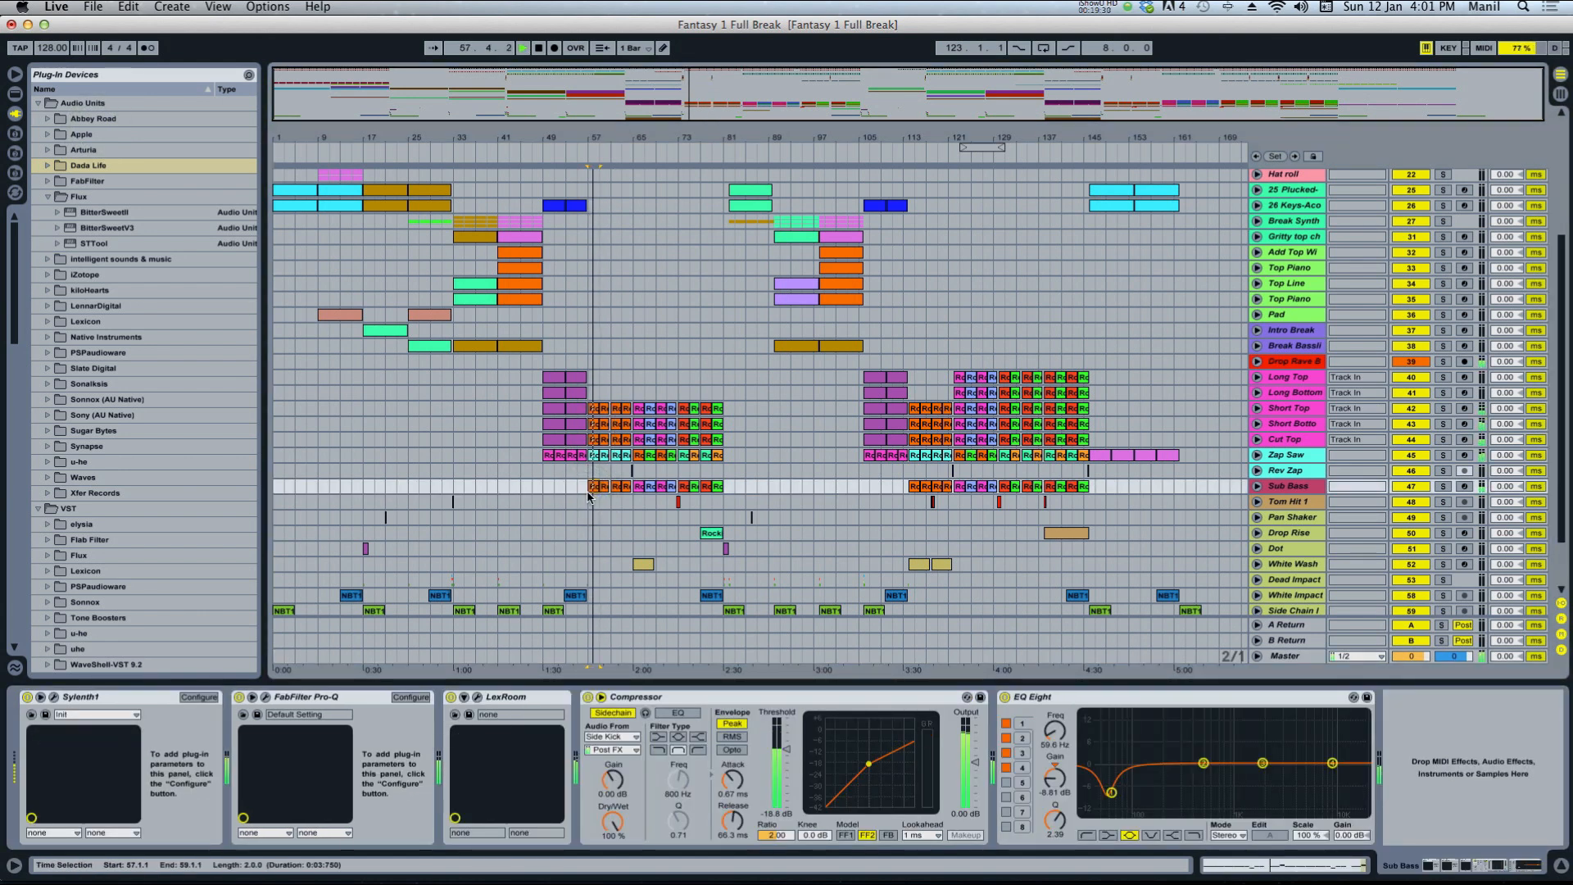
{"action": "key", "text": "F3"}
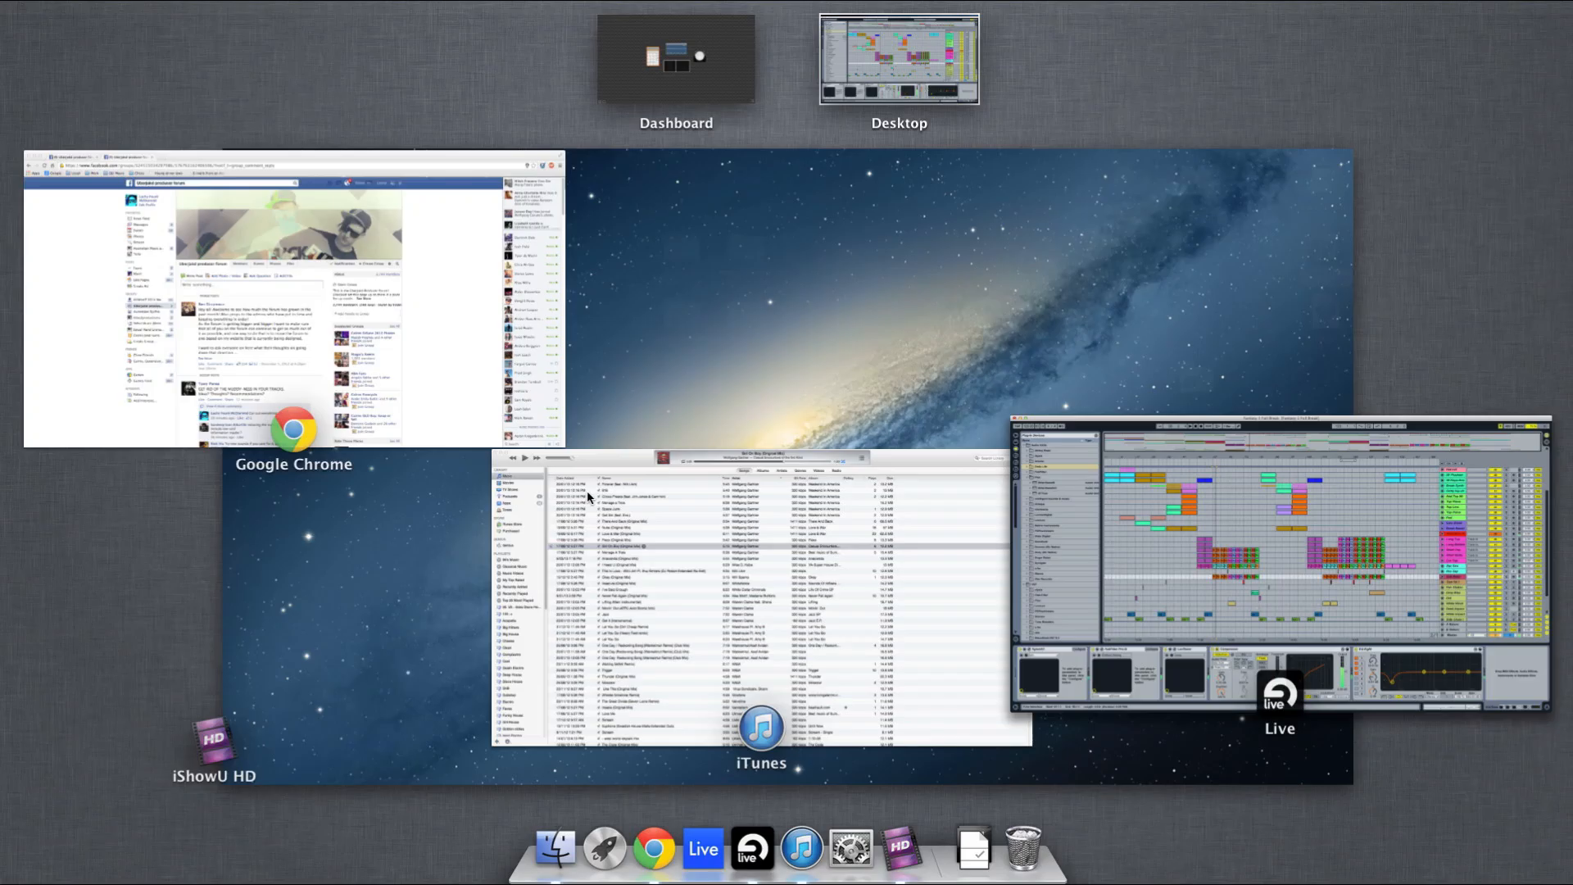
{"action": "left_click", "coordinate": [632, 542]}
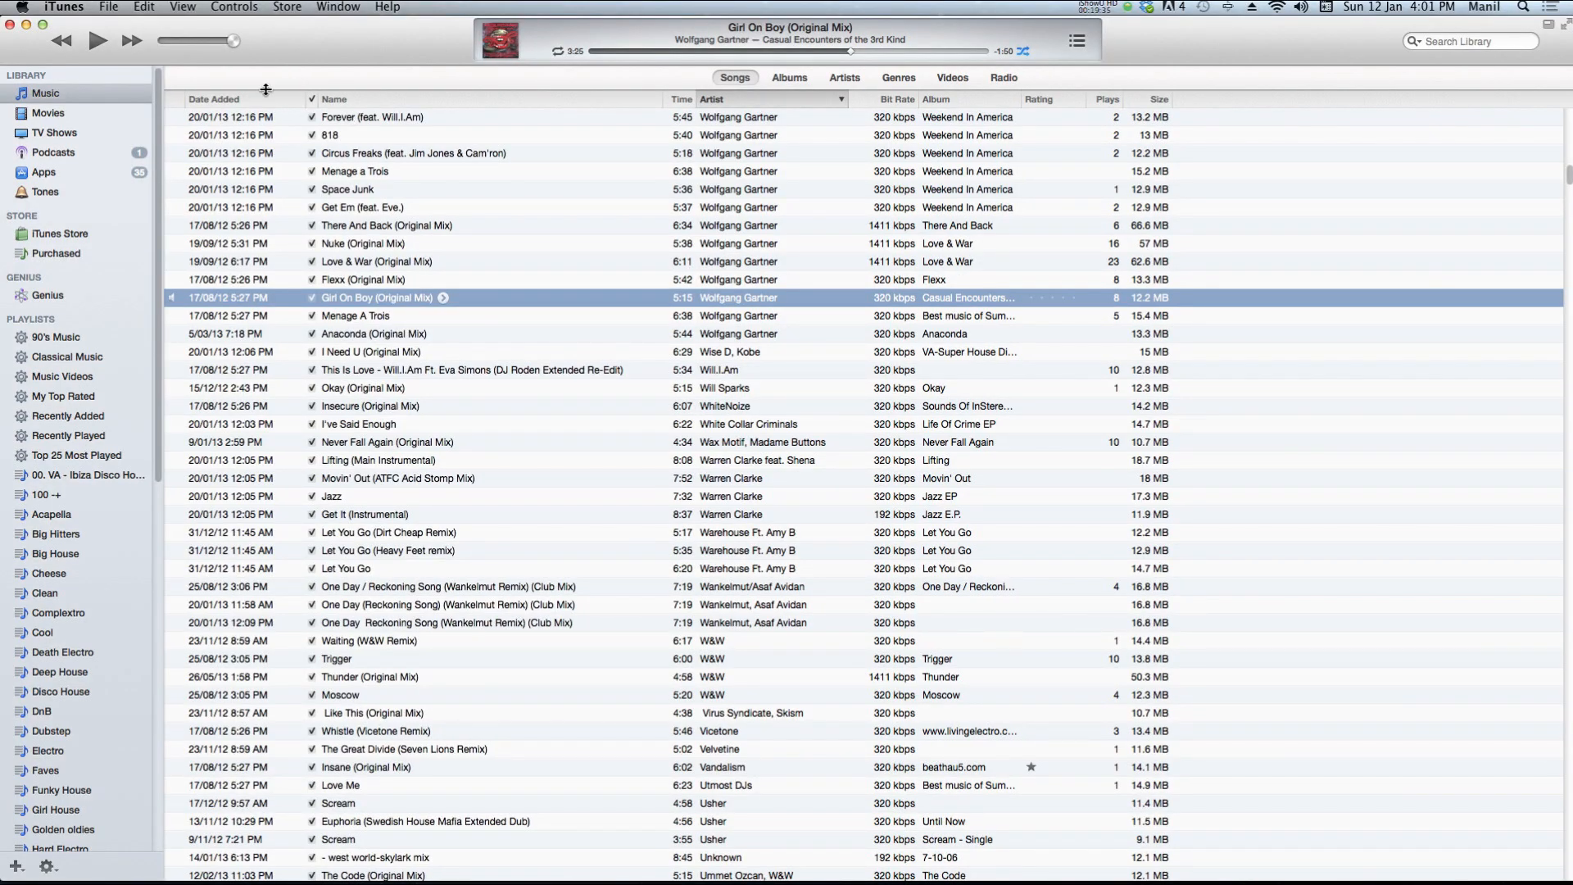
Find Dannic's "Clobber (Original Club Mix)" in the music library, play it and skip further into the track.
{"action": "left_click", "coordinate": [747, 156]}
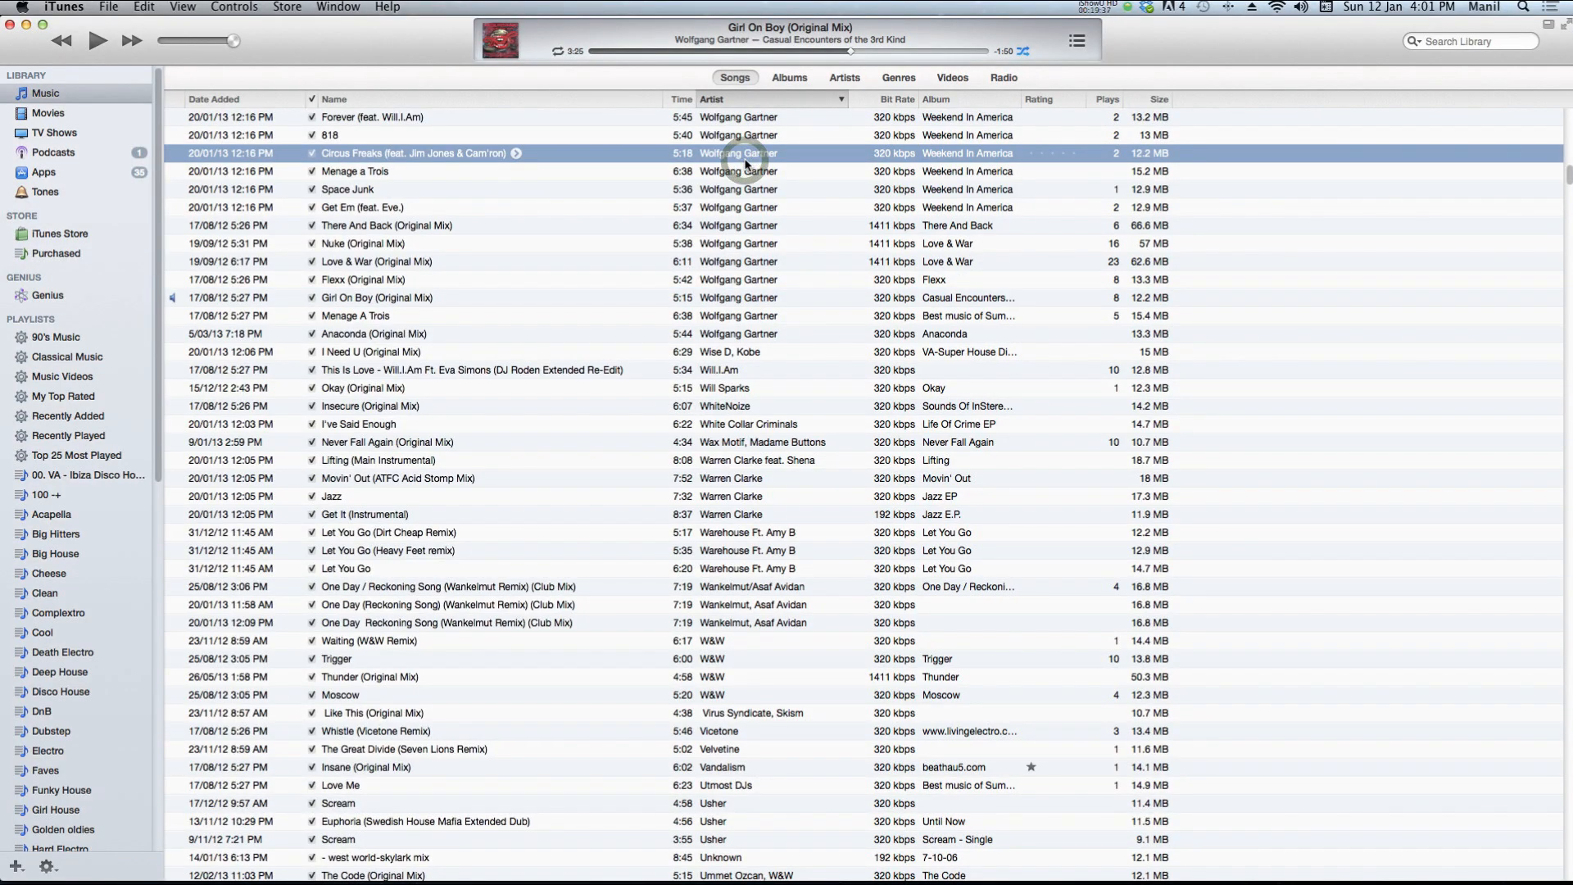
{"action": "type", "text": "dan"}
{"action": "scroll", "coordinate": [503, 259], "scroll_direction": "up", "scroll_amount": 5}
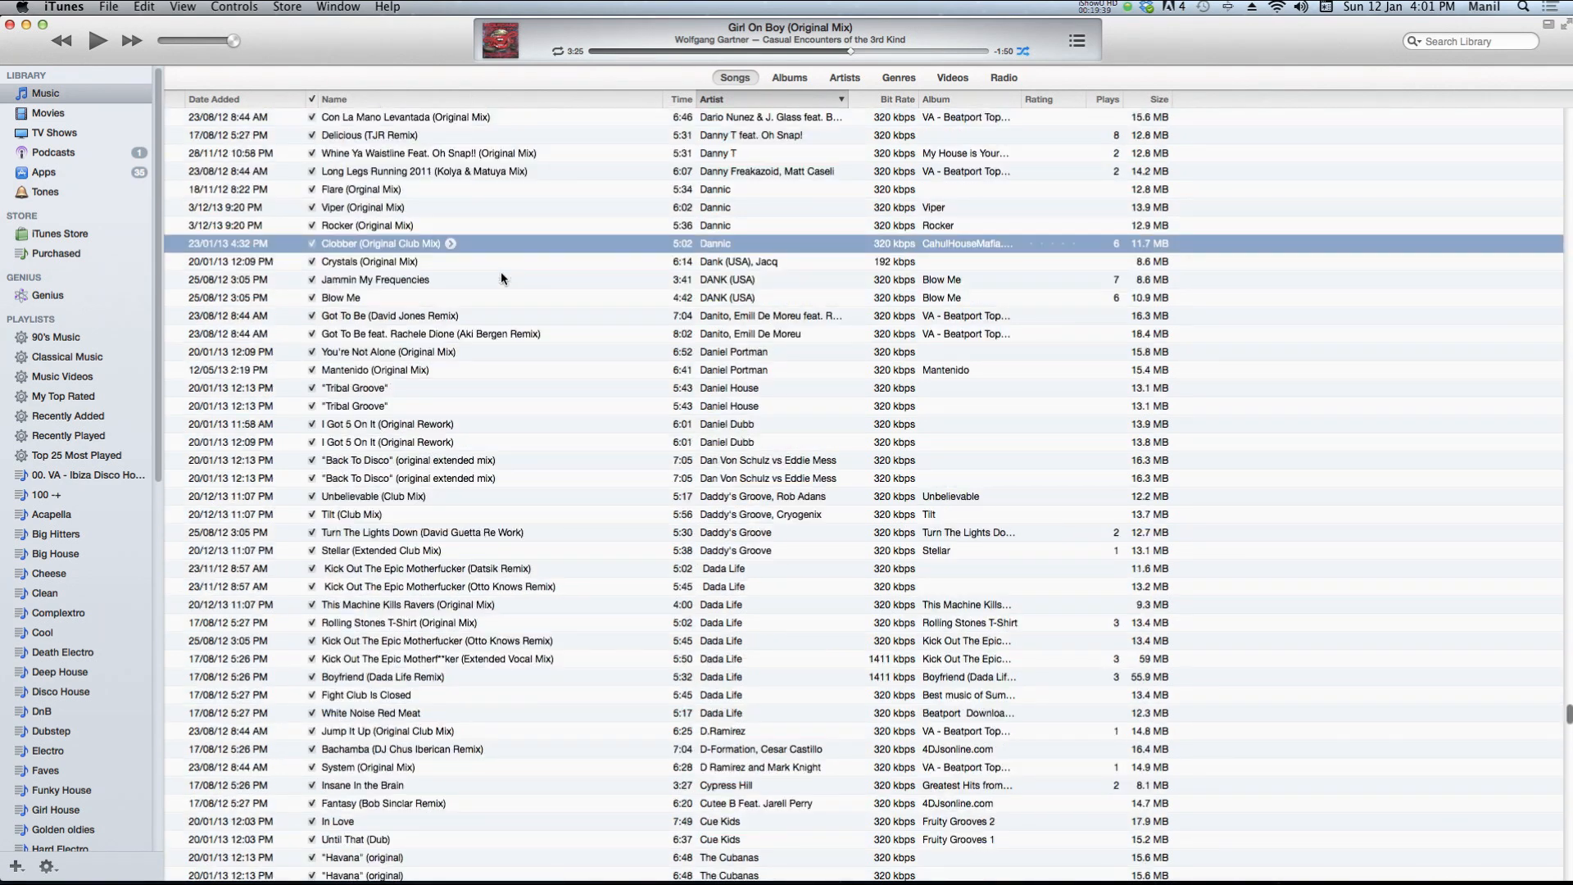
{"action": "left_click", "coordinate": [370, 242]}
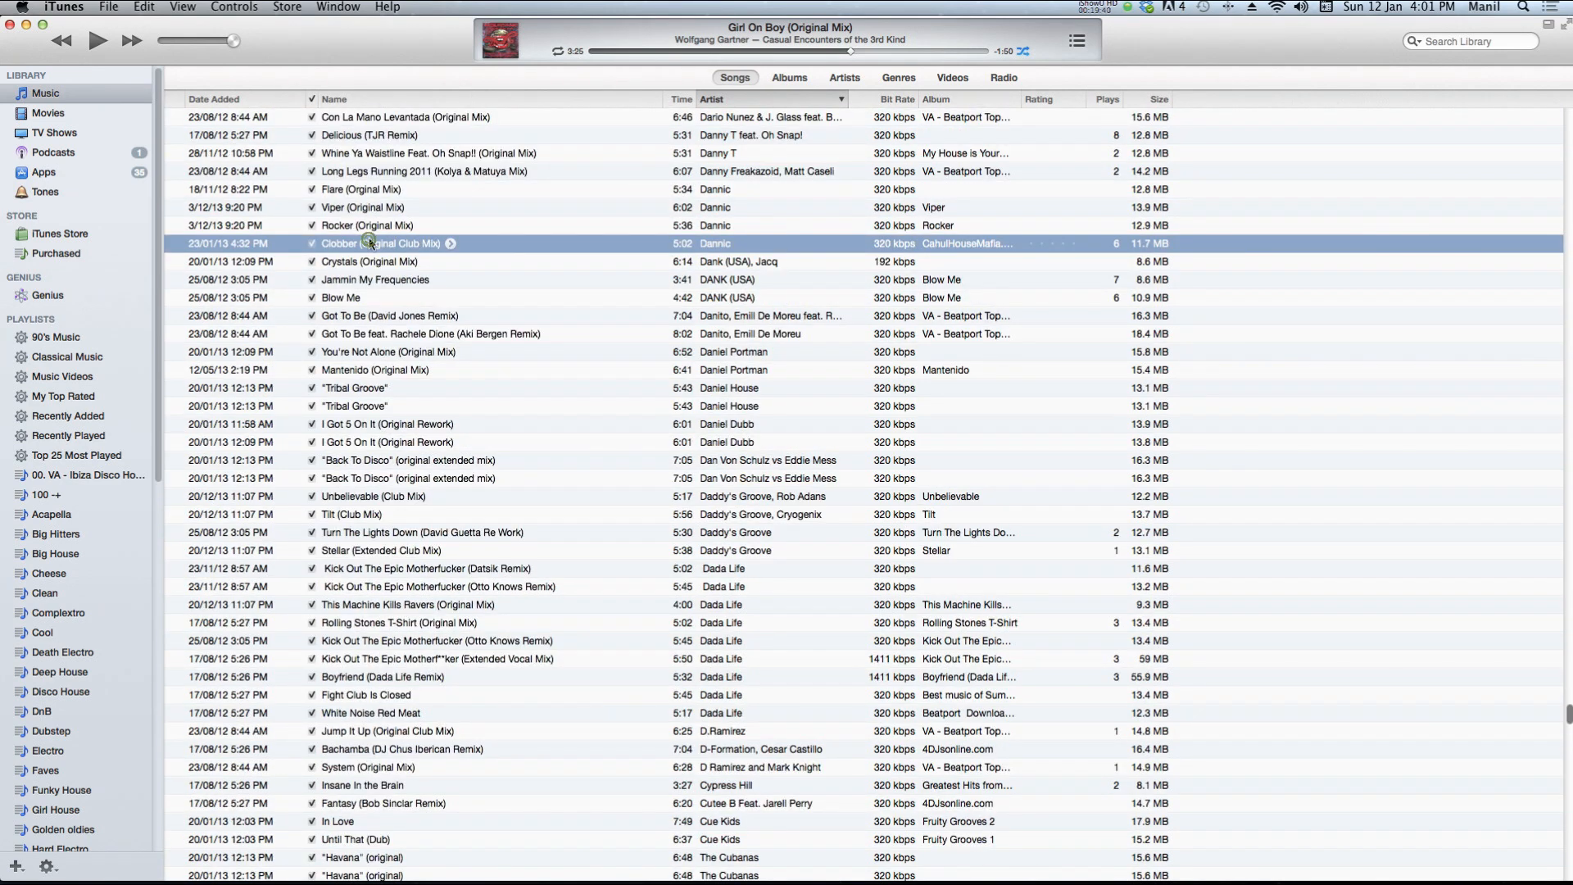
{"action": "left_click", "coordinate": [686, 51]}
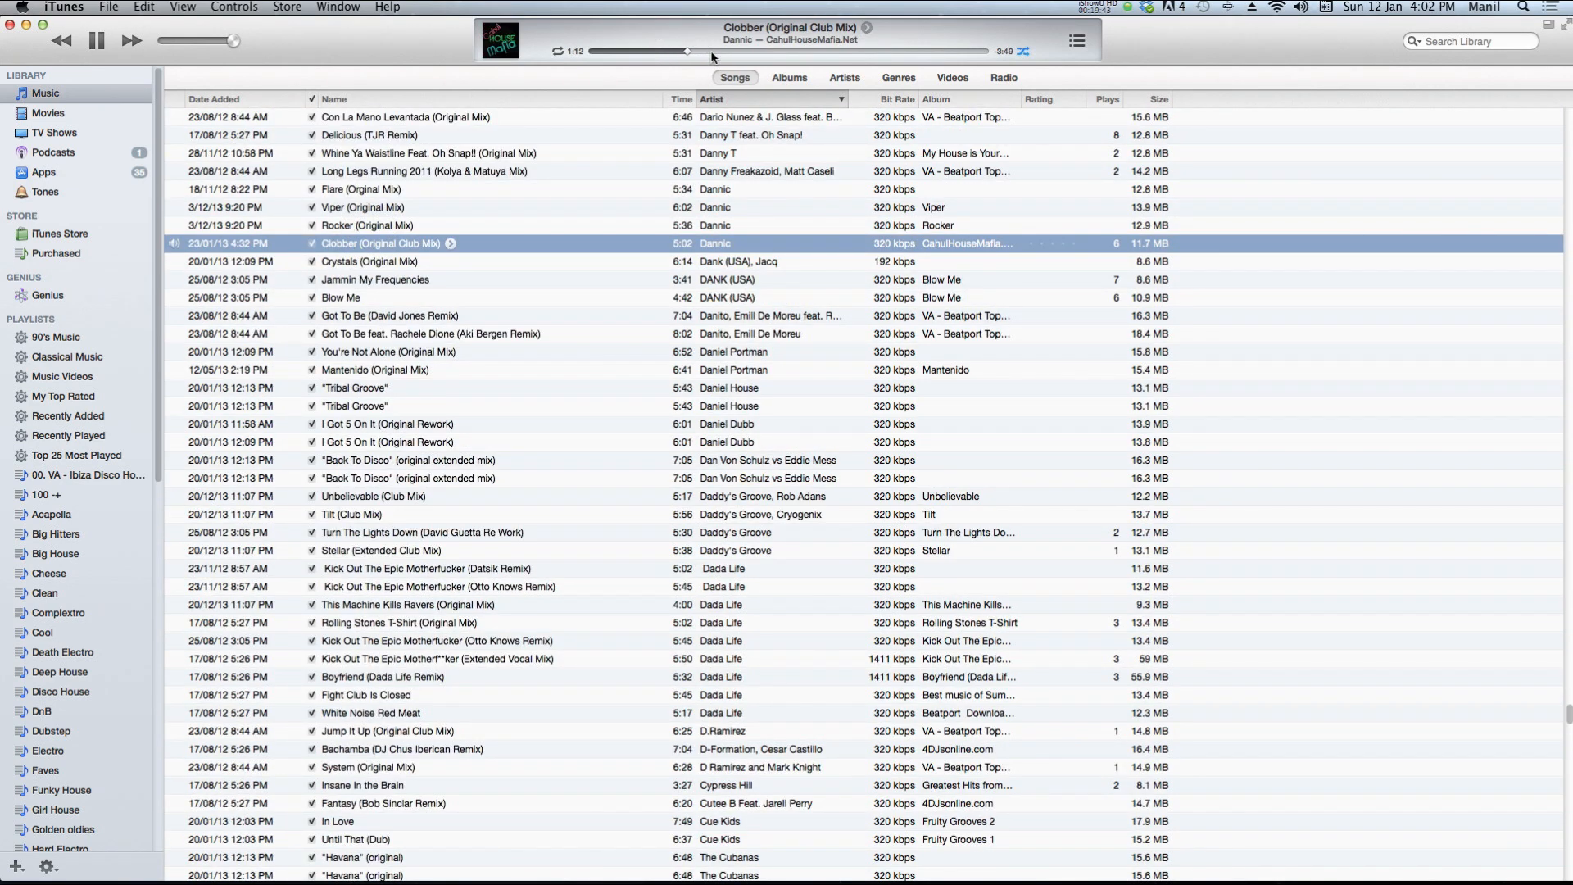
{"action": "left_click_drag", "start_coordinate": [714, 55], "coordinate": [760, 56]}
Switch back to Live and show the Big Hit track's effect chain.
{"action": "key", "text": "ctrl+Up"}
{"action": "left_click", "coordinate": [863, 540]}
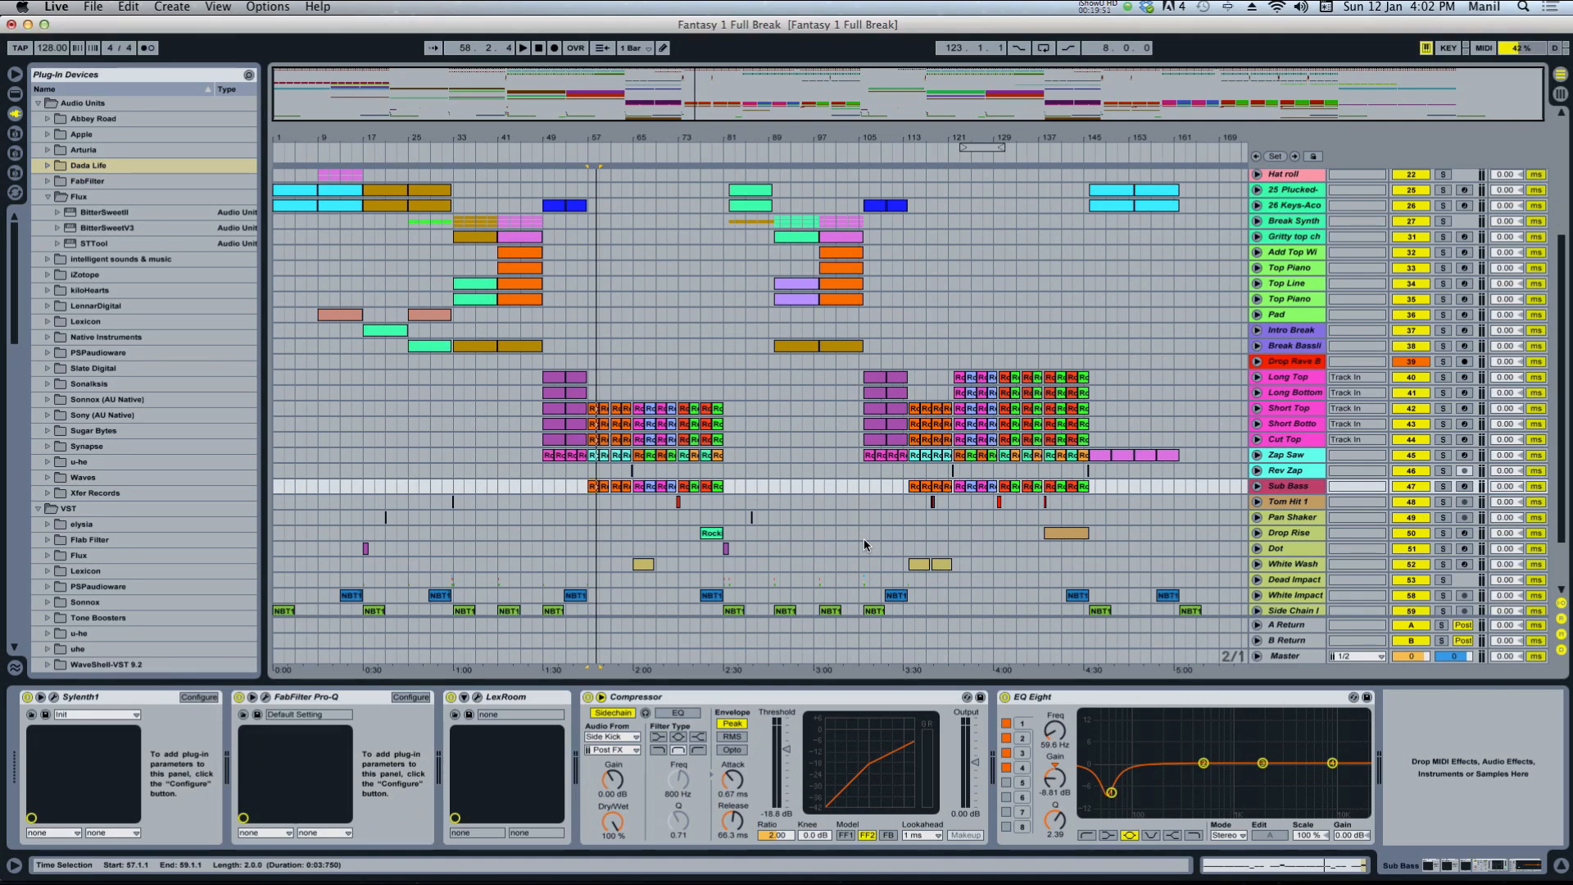
{"action": "scroll", "coordinate": [983, 524], "scroll_direction": "down", "scroll_amount": 6}
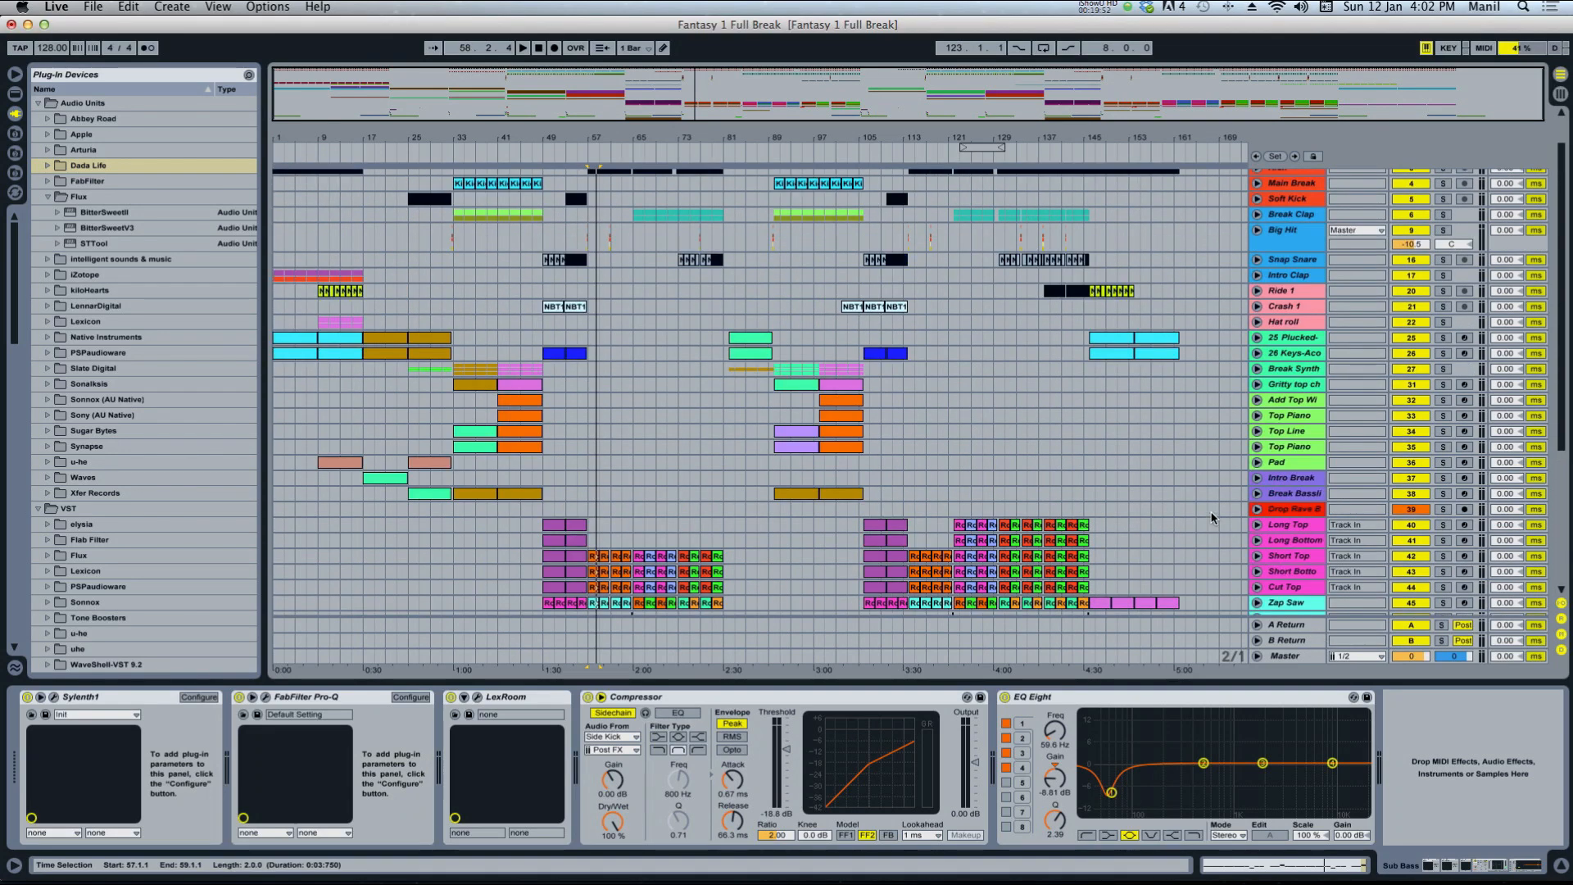
{"action": "scroll", "coordinate": [1189, 522], "scroll_direction": "up", "scroll_amount": 6}
{"action": "scroll", "coordinate": [1189, 522], "scroll_direction": "up", "scroll_amount": 5}
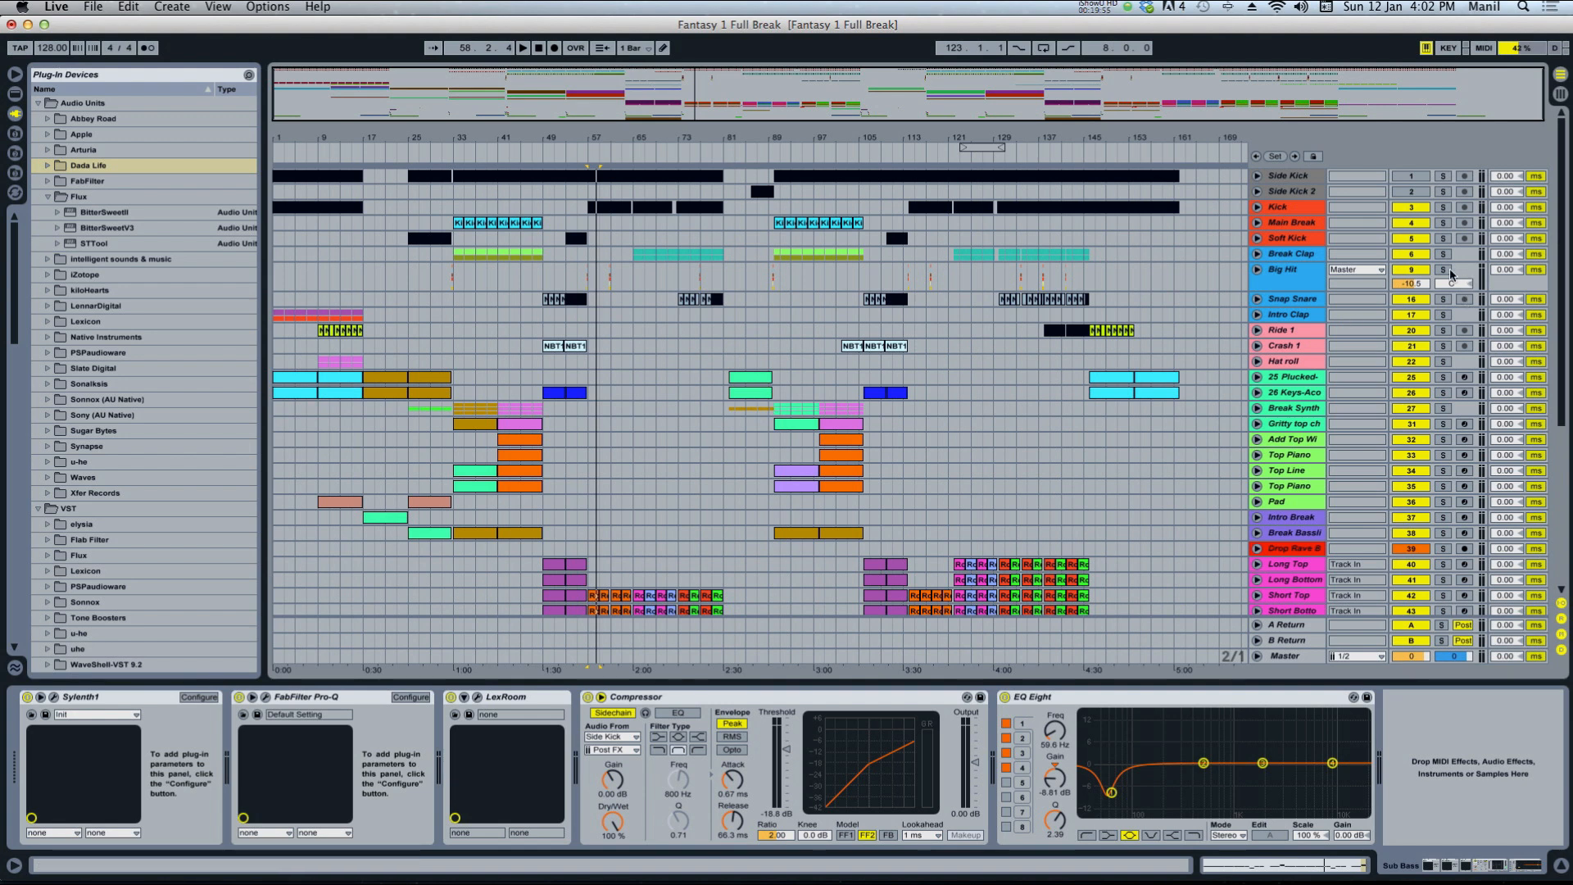
{"action": "left_click", "coordinate": [1292, 268]}
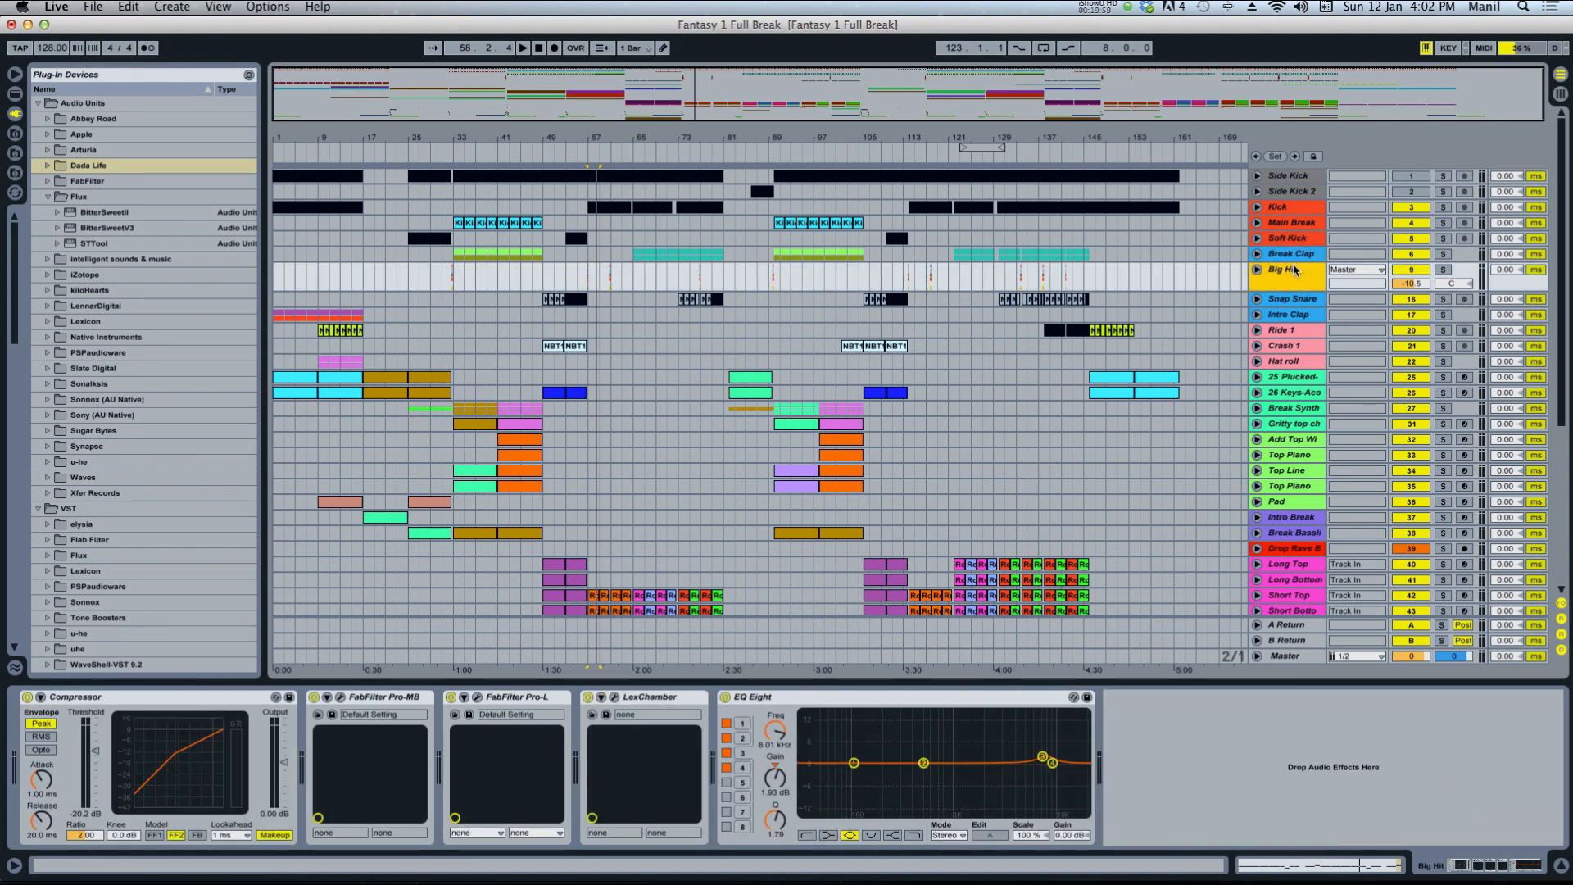
Place the insert marker at bar 57 on the Long Top track to show its device chain.
{"action": "scroll", "coordinate": [775, 521], "scroll_direction": "down", "scroll_amount": 6}
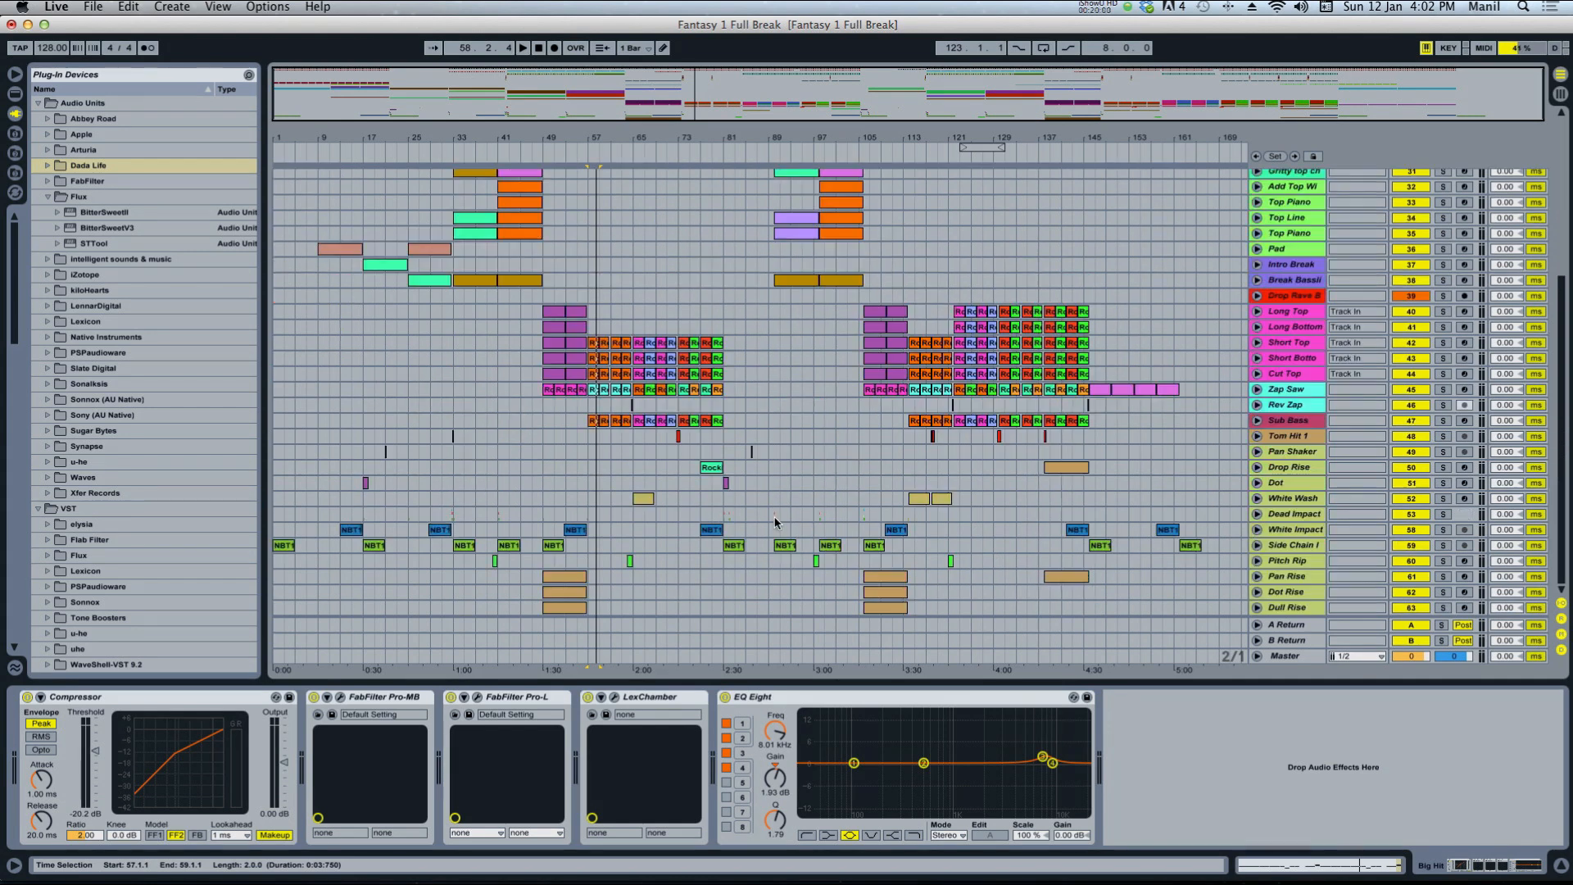
{"action": "left_click", "coordinate": [590, 314]}
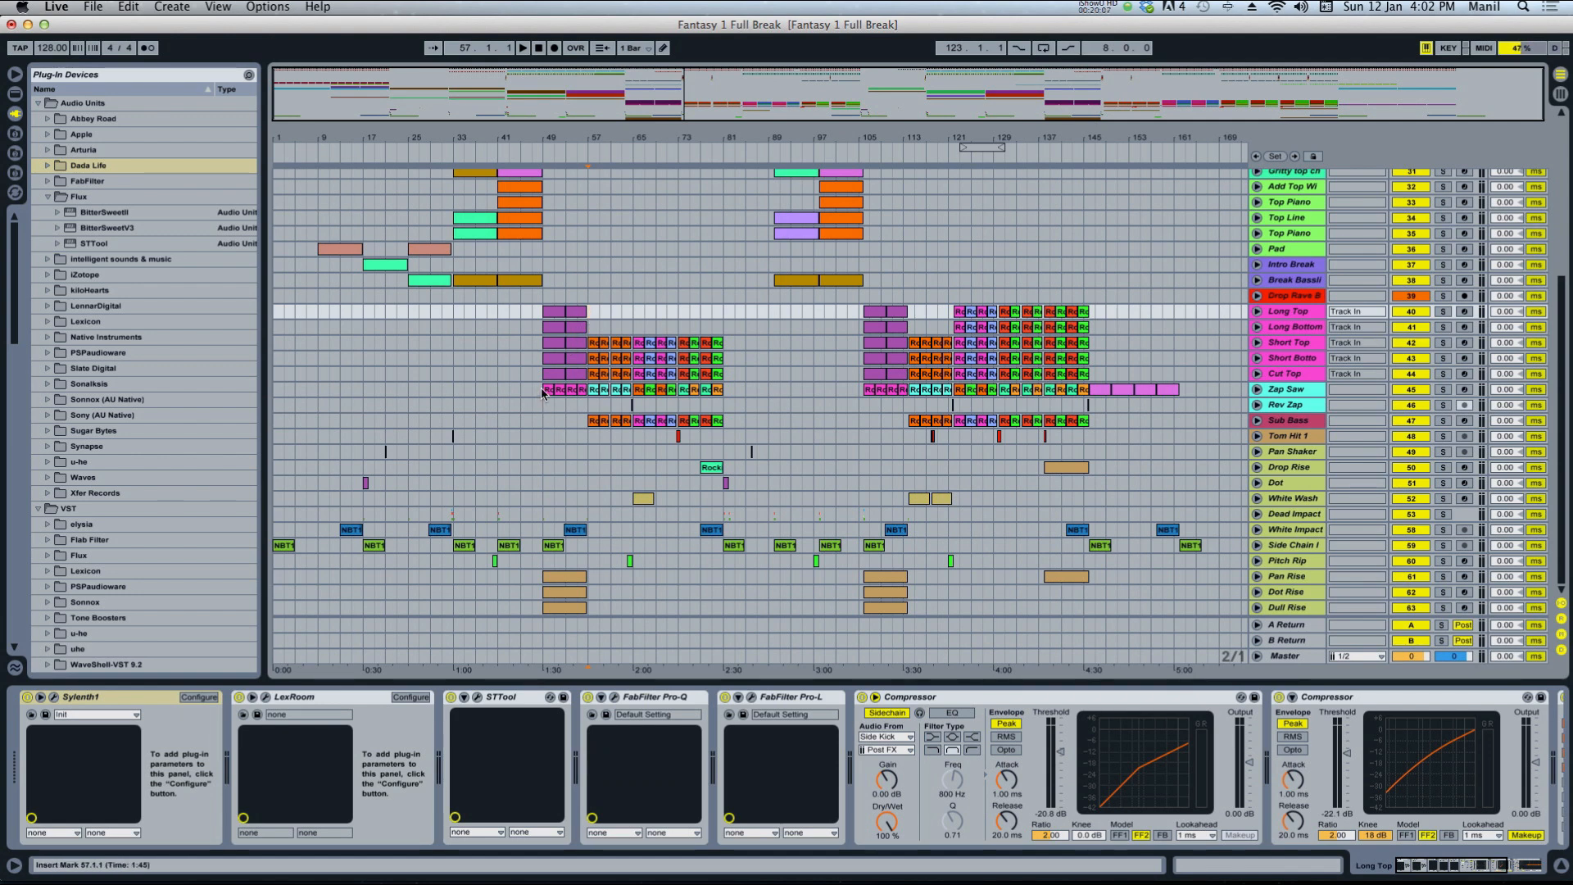
{"action": "left_click", "coordinate": [1098, 7]}
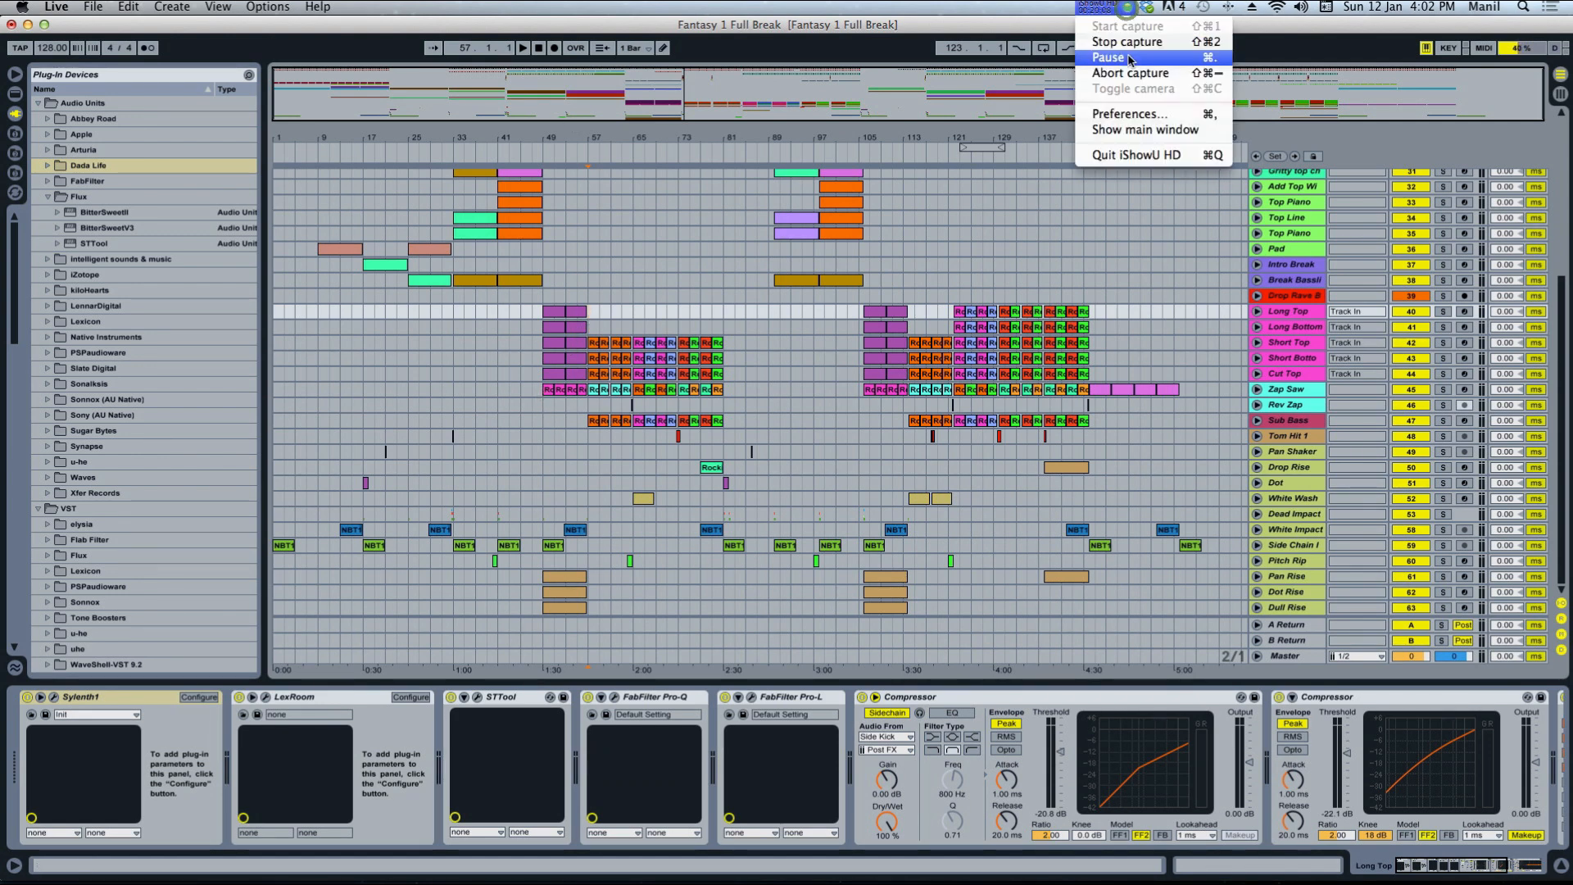